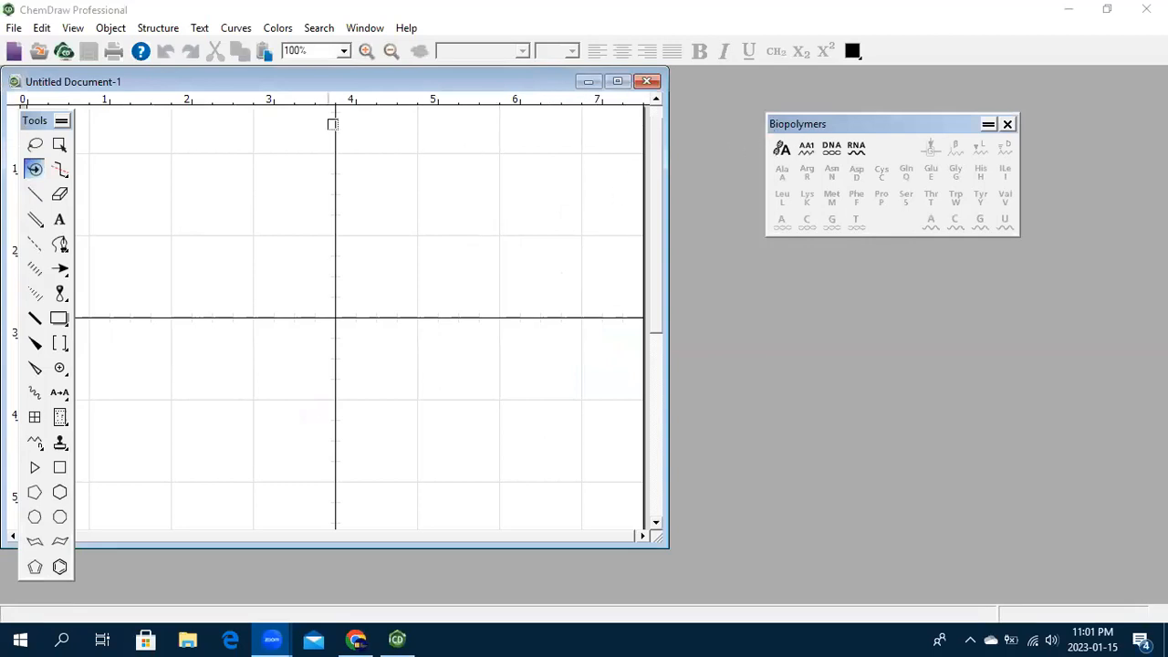
Move the untitled document window away from the floating Tools palette and dock the palette in the main window
left_click_drag(265, 82, 346, 101)
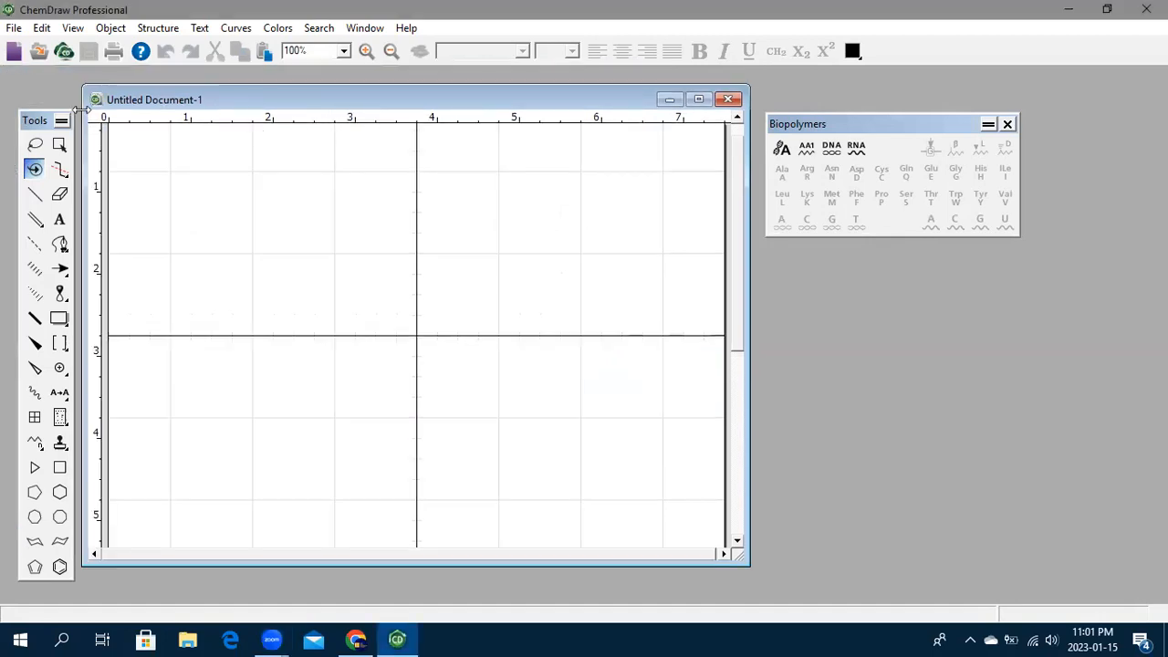
double_click(34, 120)
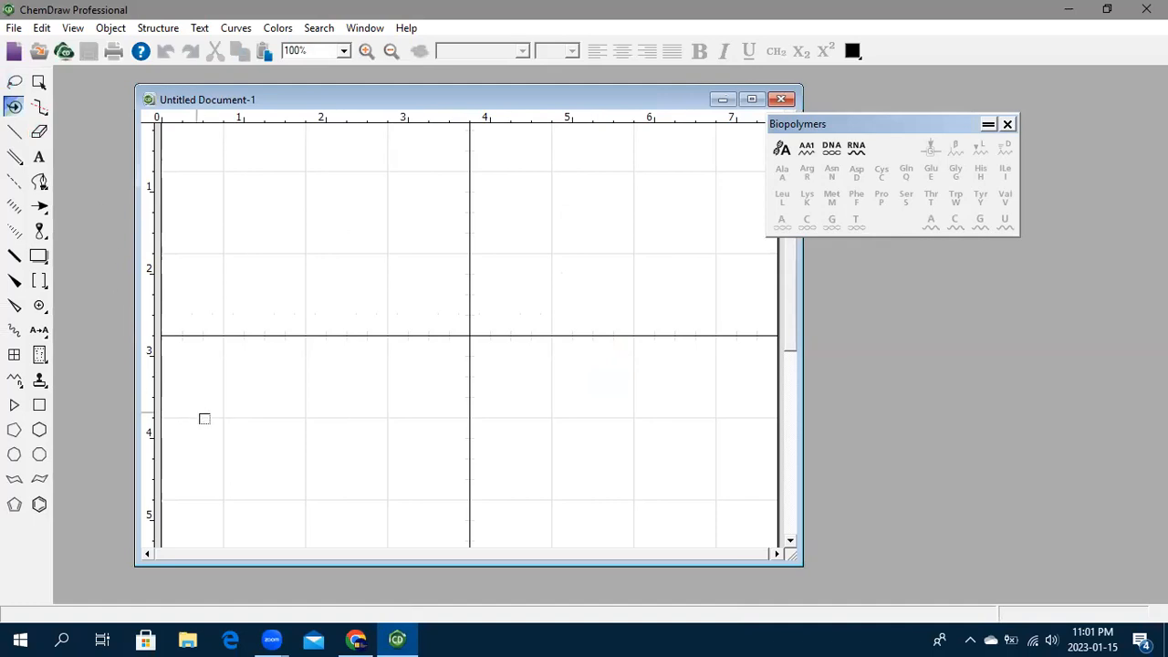
mouse_move(262, 635)
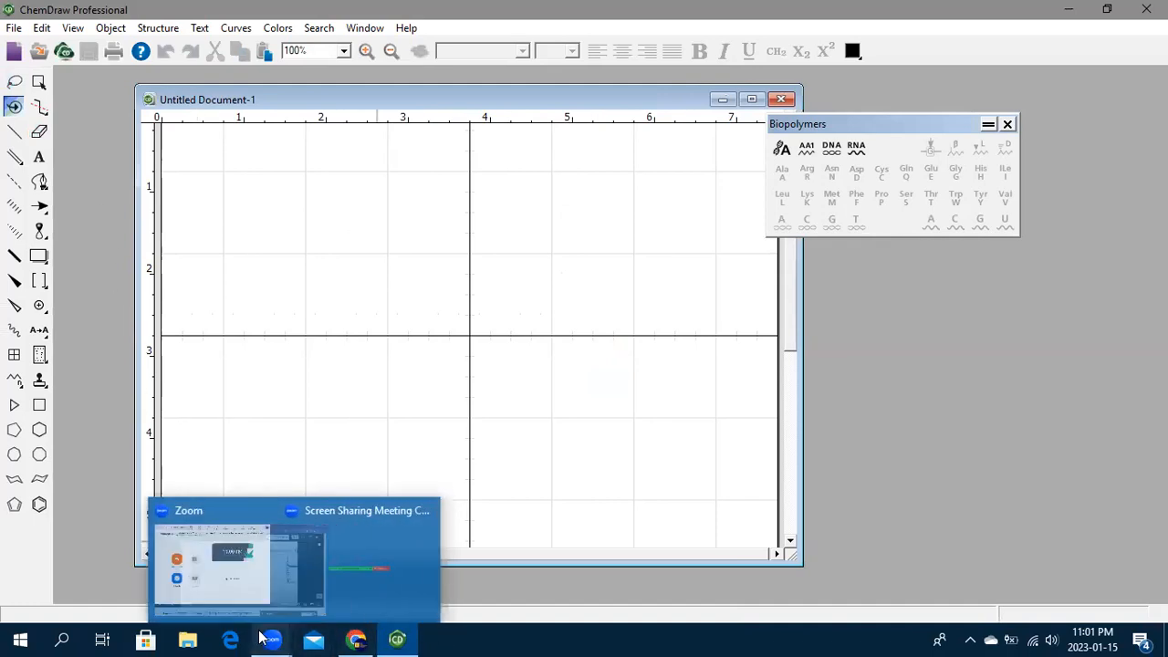
left_click(309, 564)
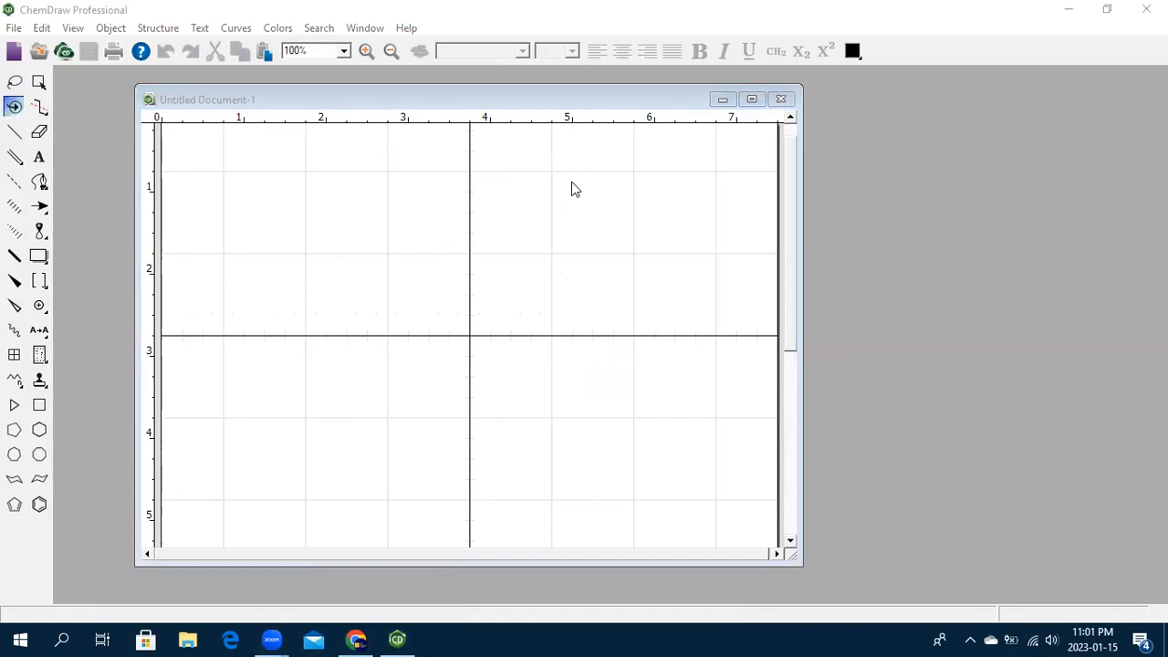
left_click(1011, 475)
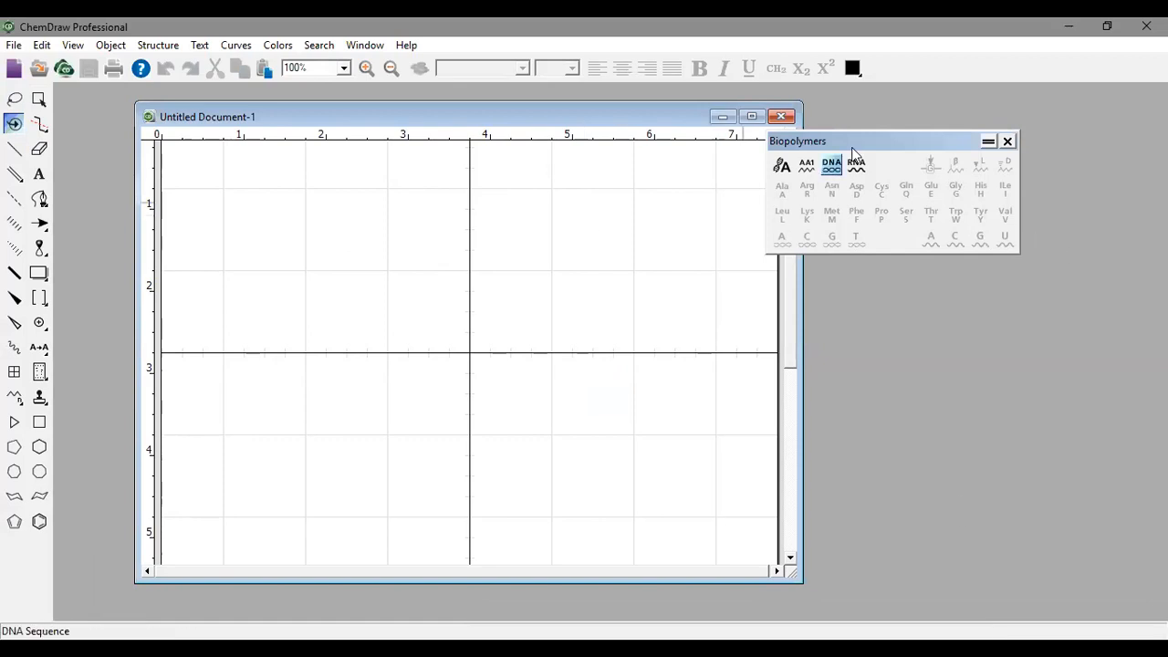
Move the Biopolymers palette and the document window apart so that they no longer overlap
left_click_drag(898, 141, 943, 142)
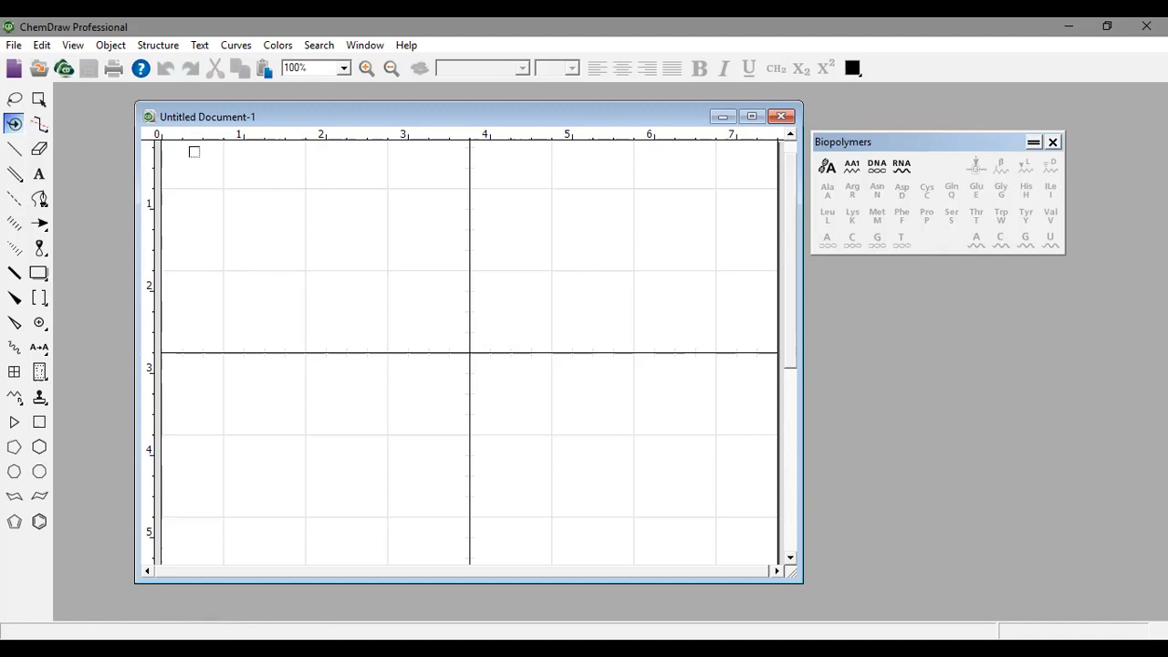
left_click_drag(248, 117, 194, 103)
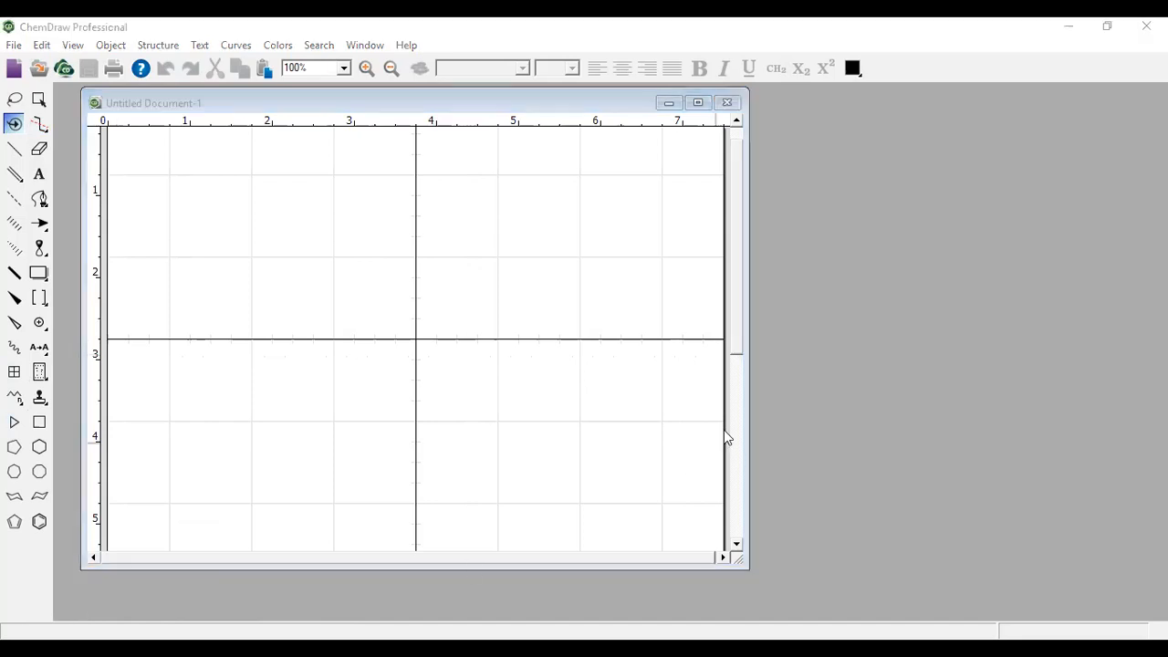
left_click(837, 395)
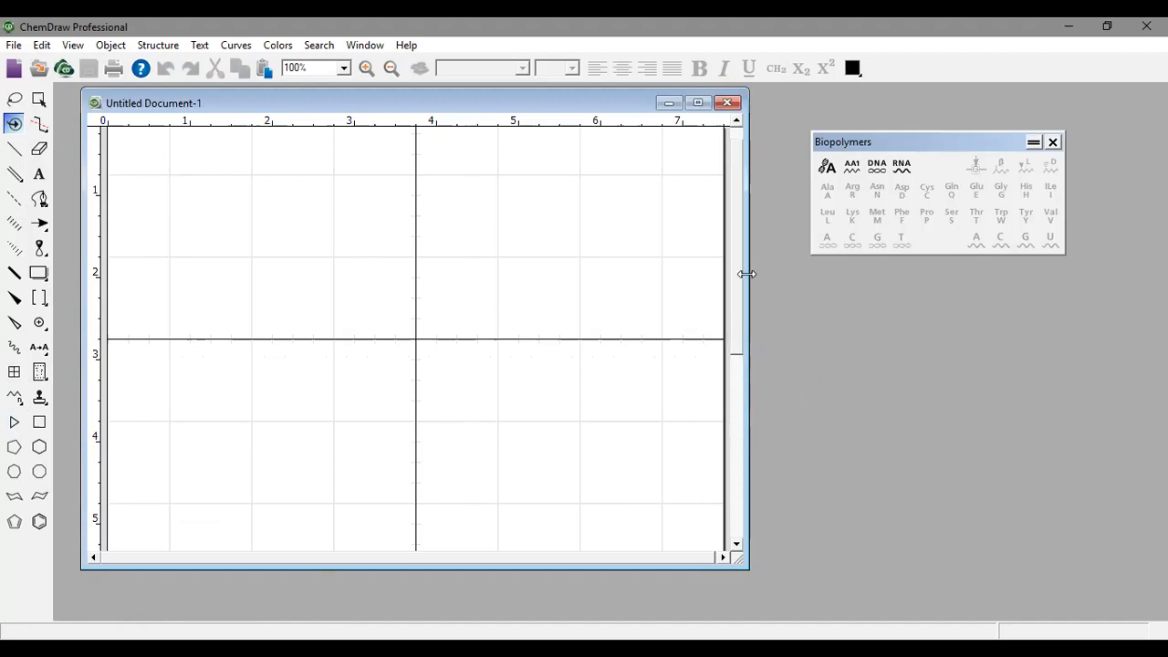
Hide the crosshair and the rulers in the untitled document
left_click_drag(738, 282, 780, 512)
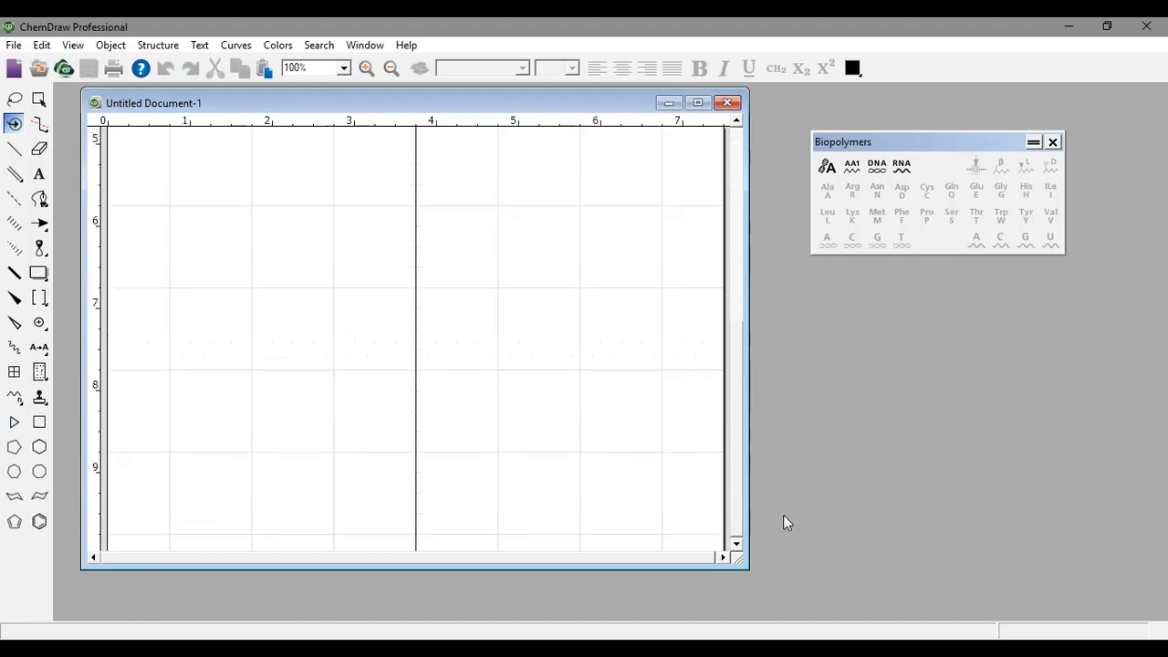
left_click_drag(730, 404, 704, 187)
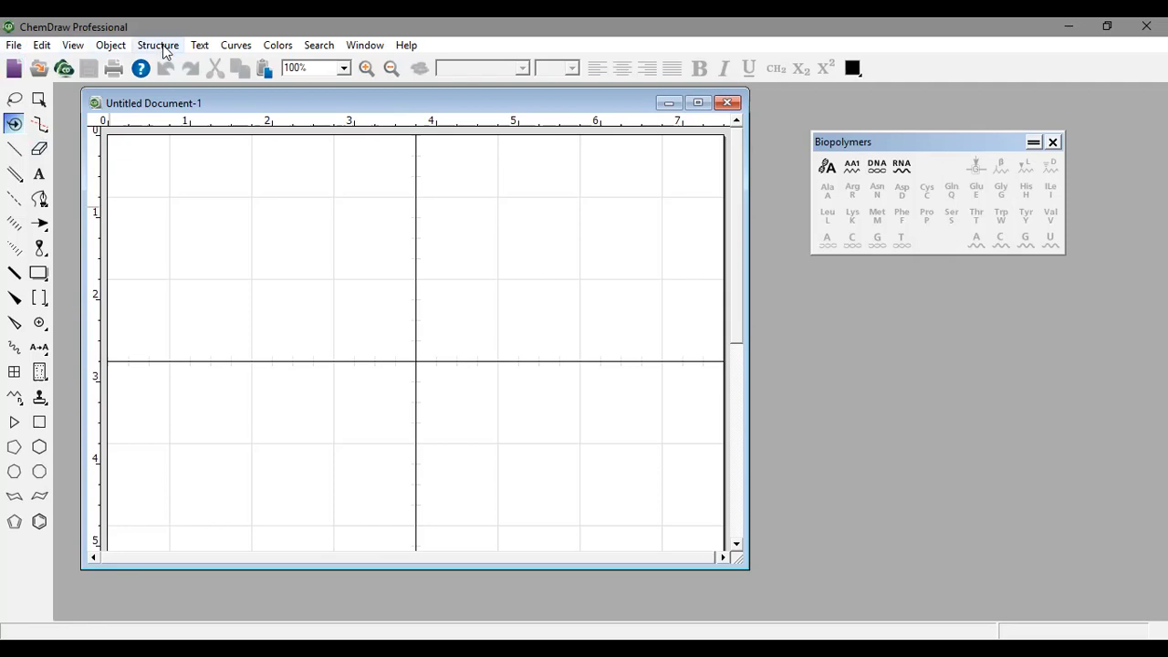
left_click(109, 47)
mouse_move(81, 48)
left_click(85, 78)
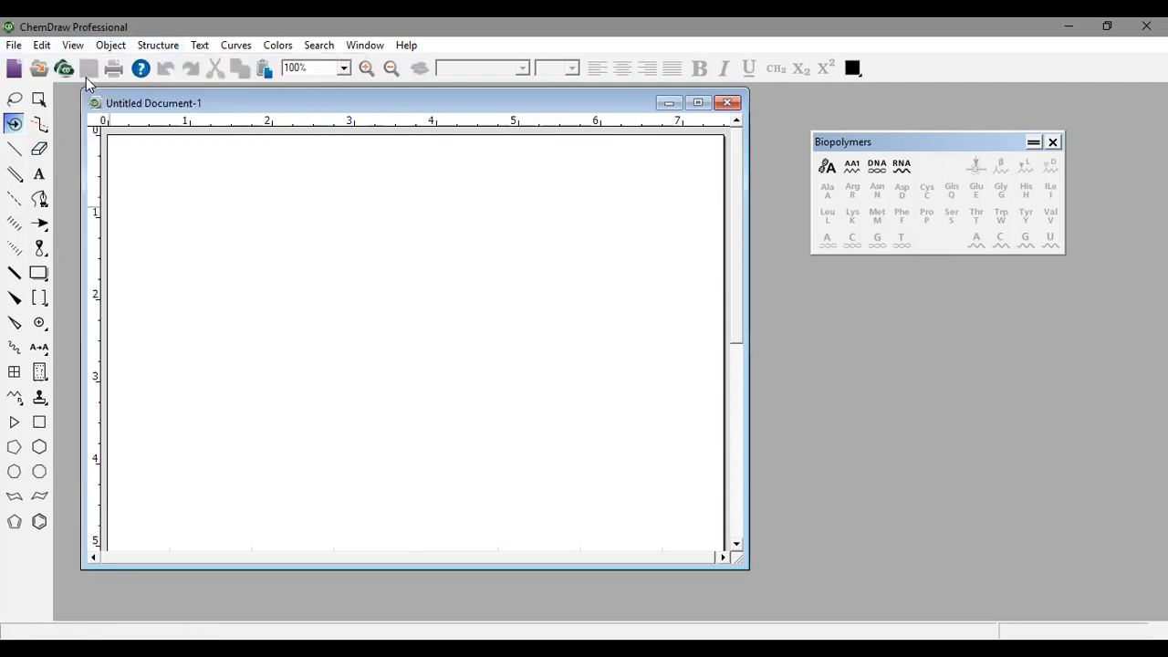
left_click(68, 45)
left_click(149, 116)
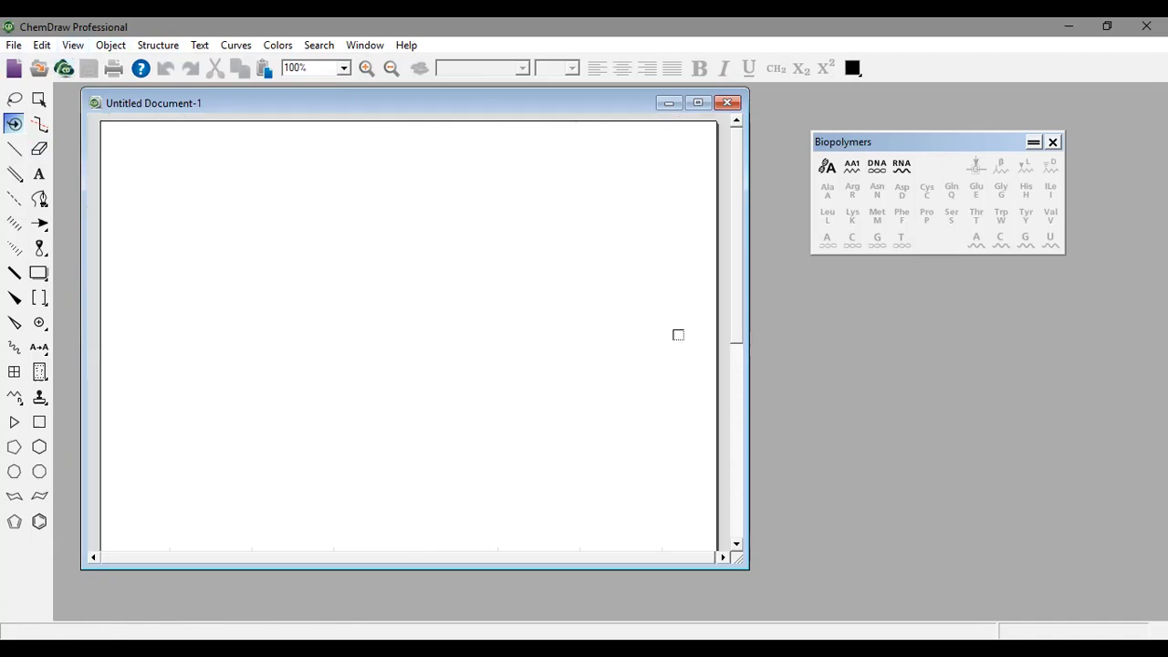
Close the untitled document and create a new blank document
scroll(603, 396, "down", 3)
scroll(602, 398, "down", 5)
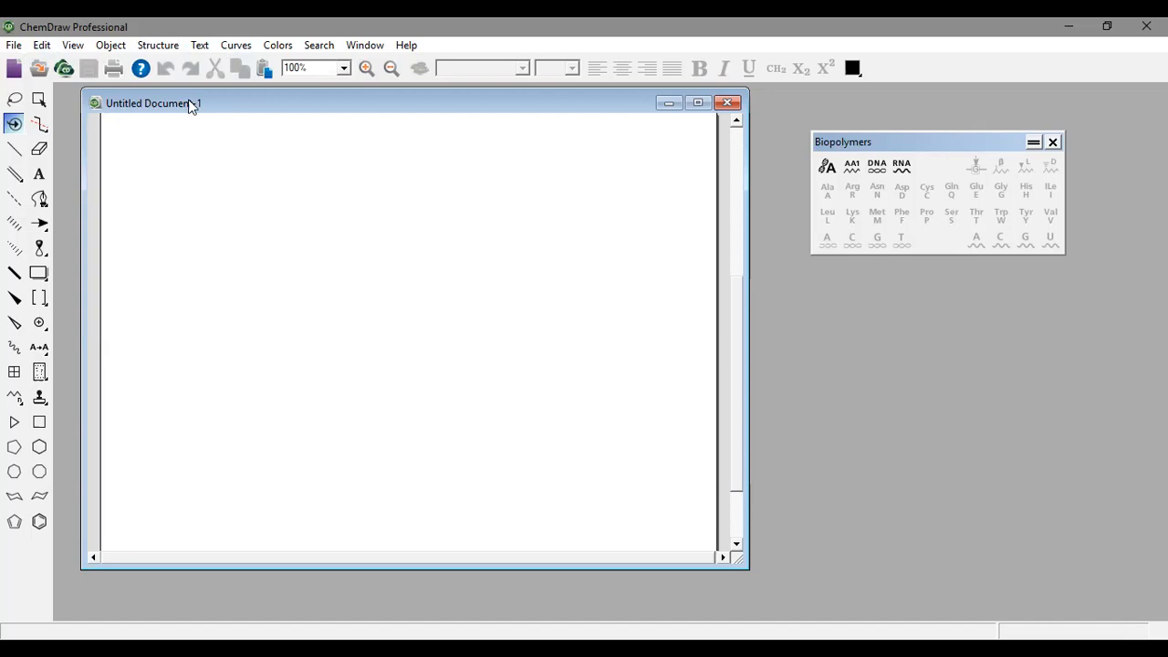
left_click_drag(189, 105, 189, 106)
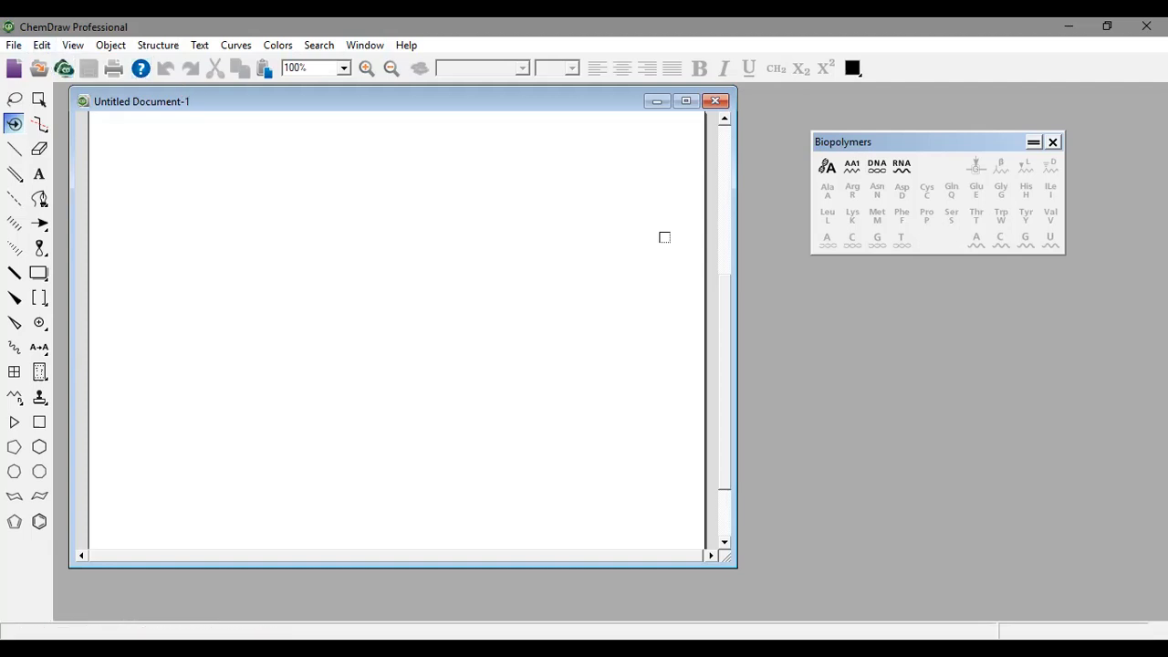
key("ctrl+w")
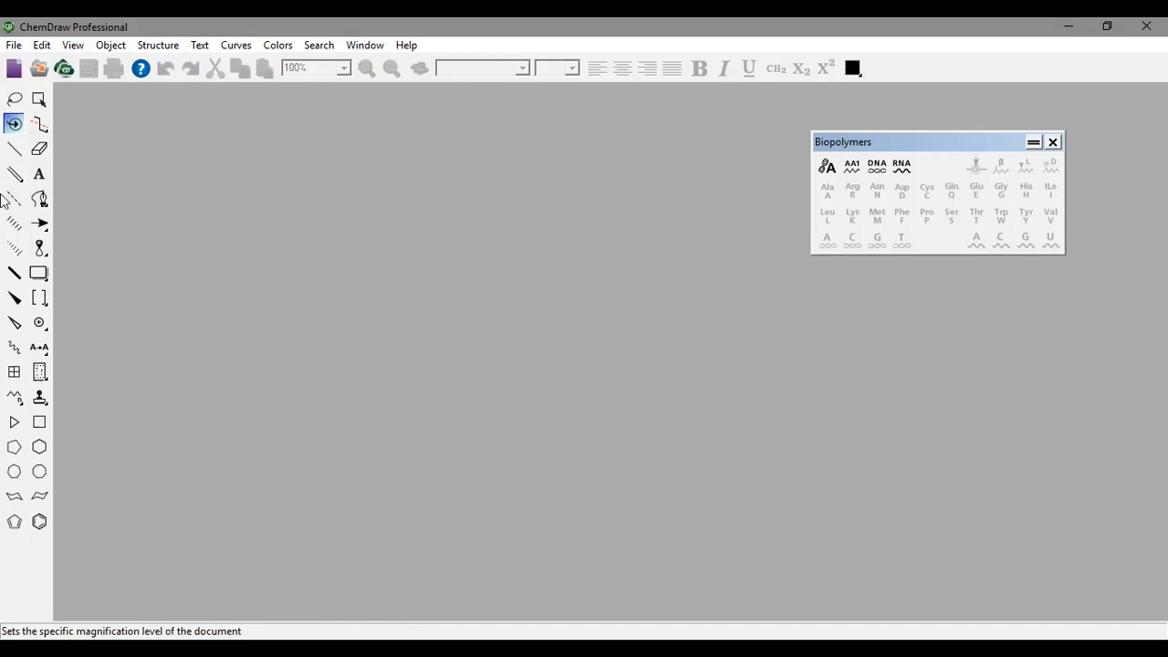
left_click(14, 46)
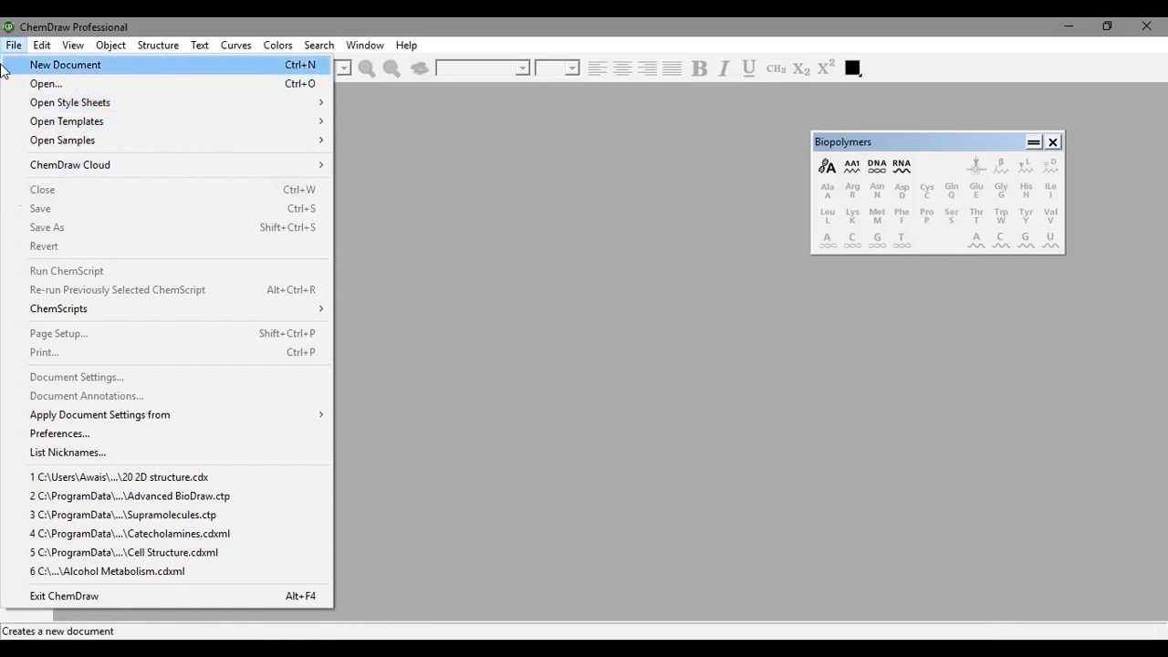
left_click(199, 67)
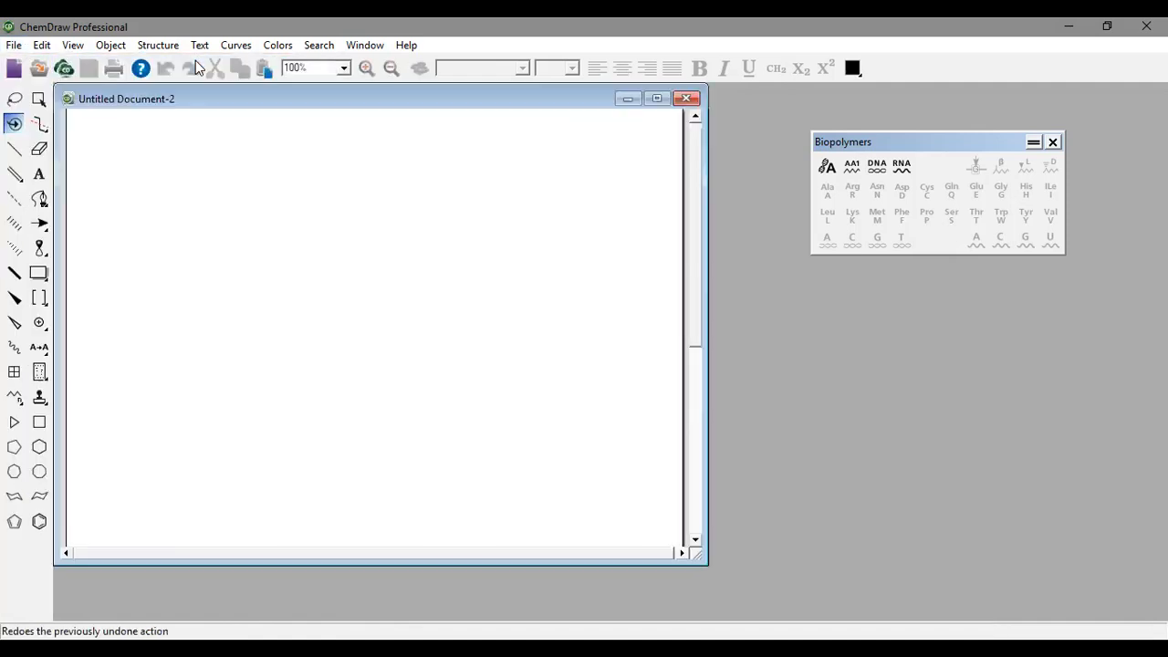
Open the existing drawing "20 2D structure" from the Documents folder
left_click(15, 45)
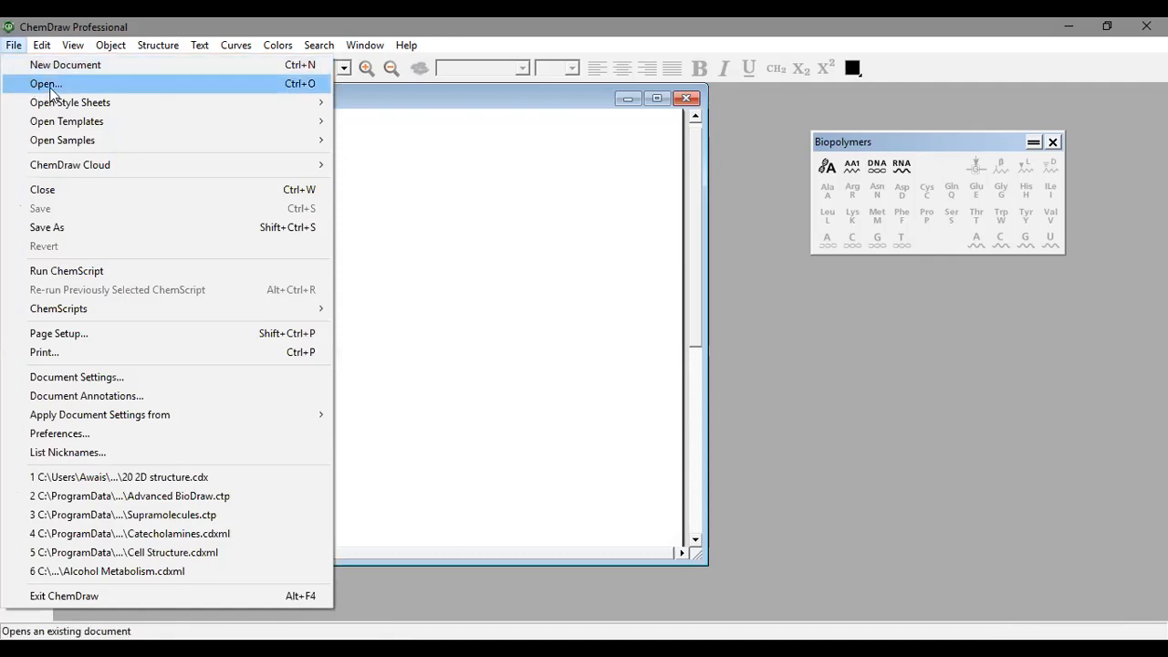
left_click(50, 84)
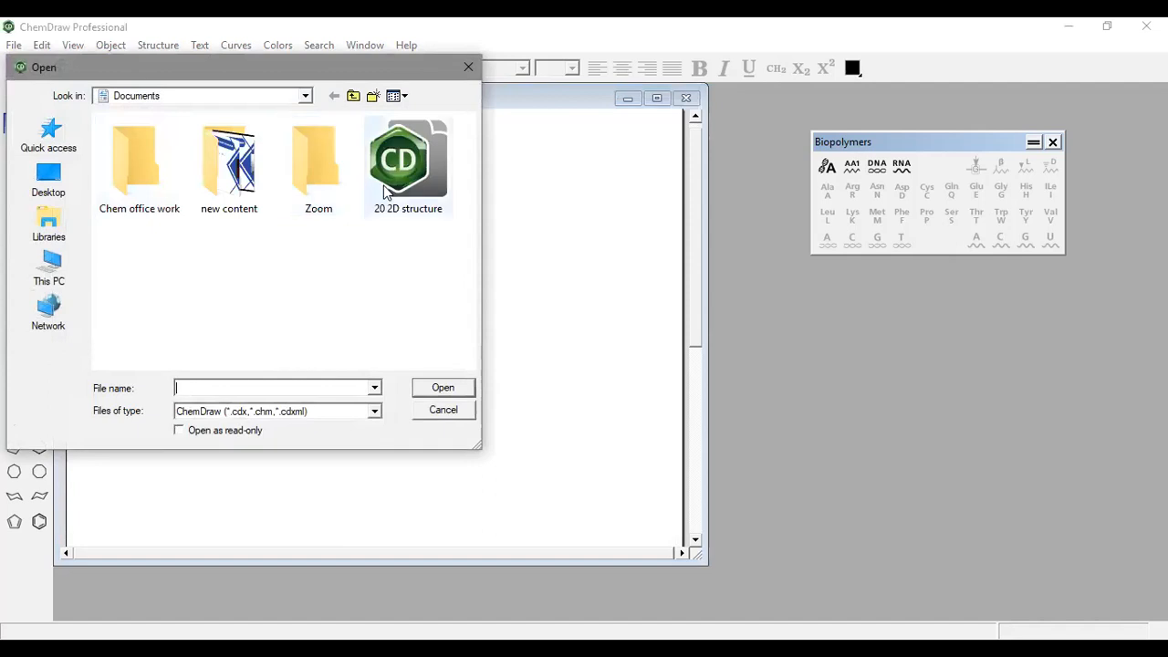
left_click(388, 191)
double_click(388, 191)
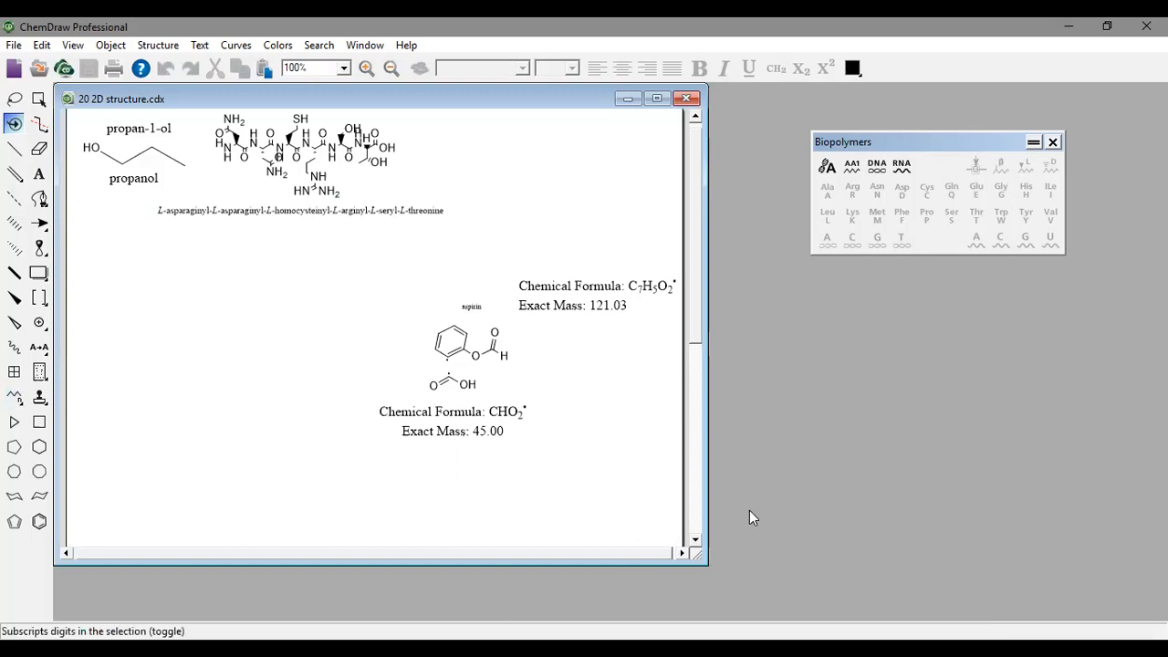
Close the "20 2D structure" drawing and start another blank document
key("ctrl+w")
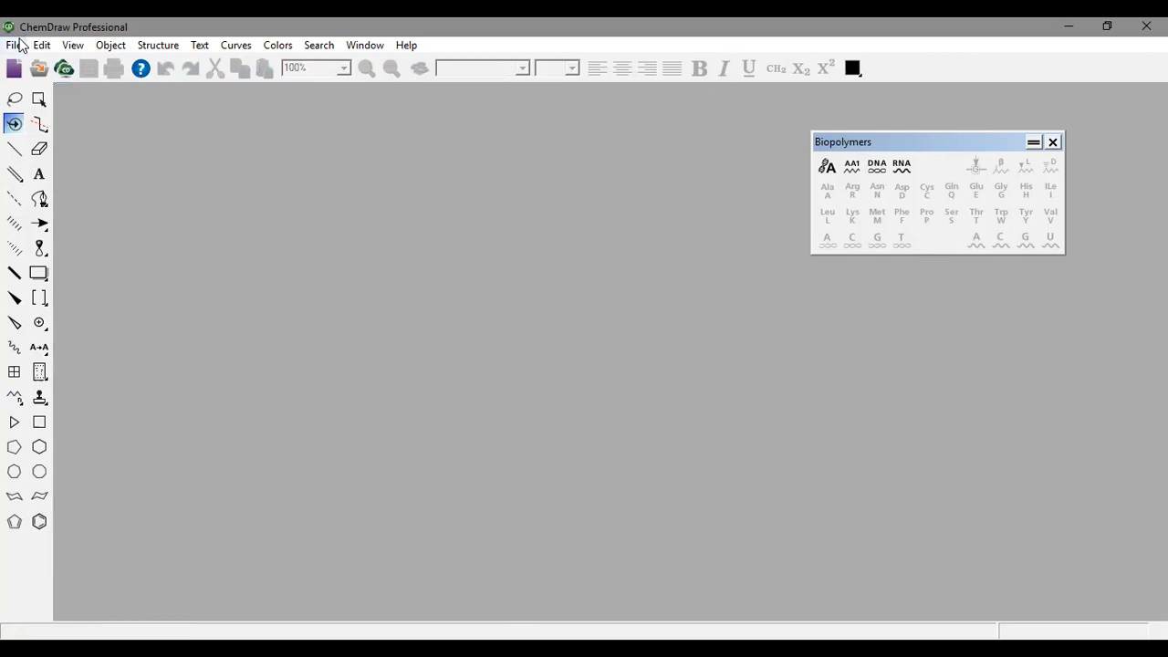
key("ctrl+n")
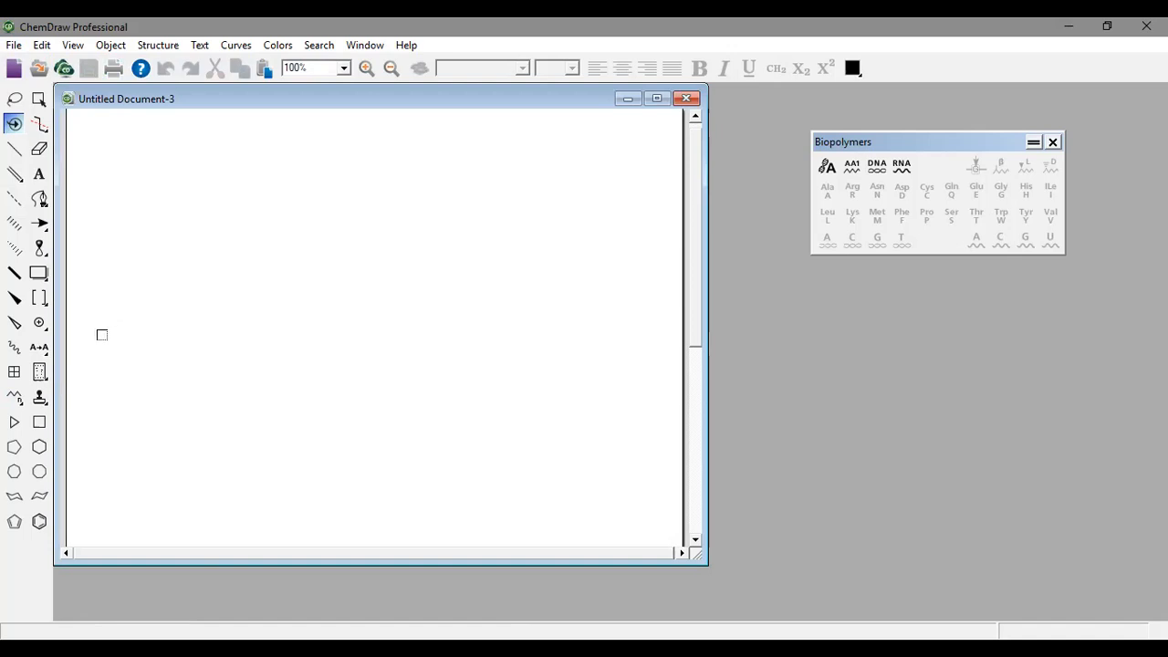
Open the HIV Infections sample drawing and look through its whole page
left_click(14, 45)
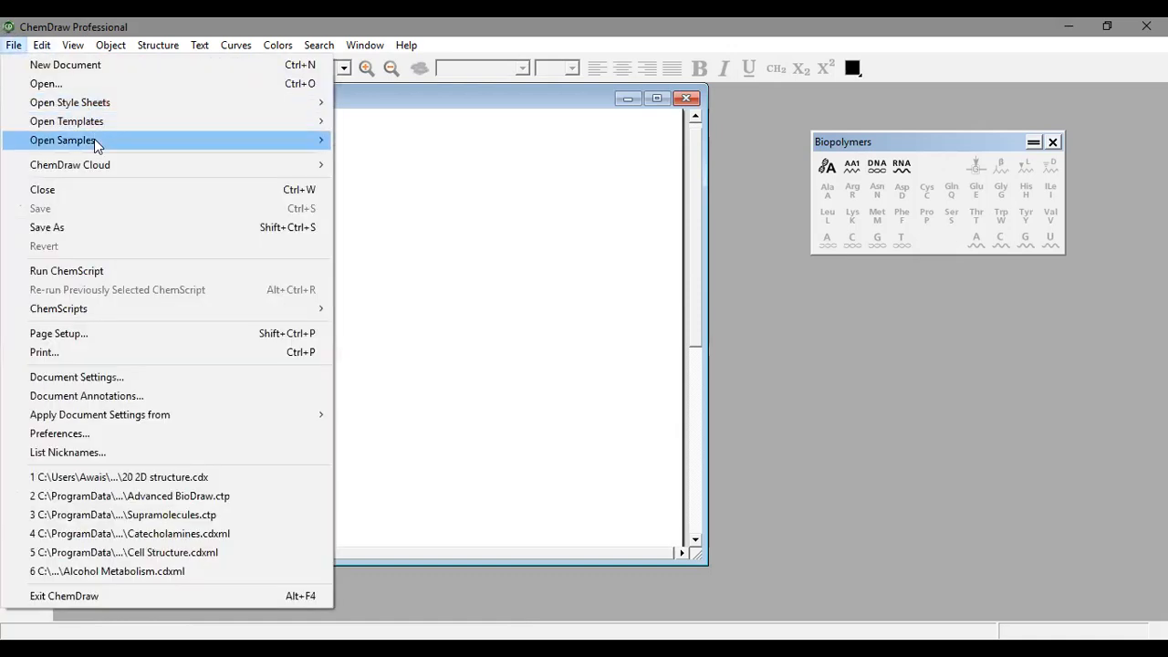
mouse_move(306, 142)
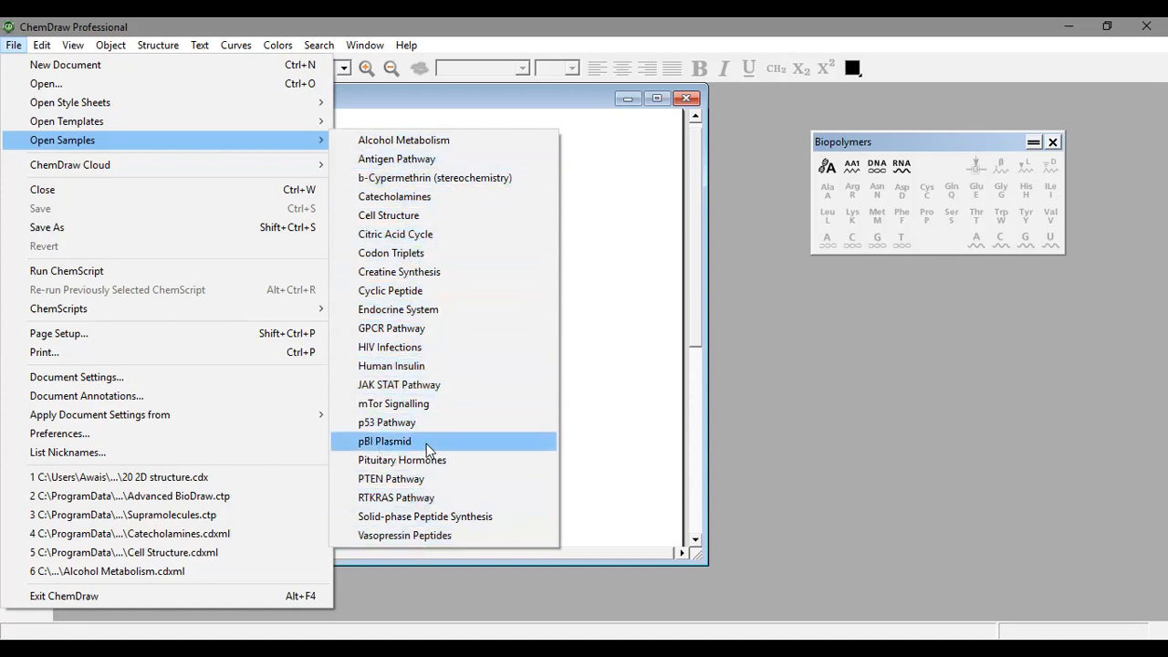
left_click(408, 346)
scroll(394, 415, "down", 2)
scroll(394, 415, "down", 5)
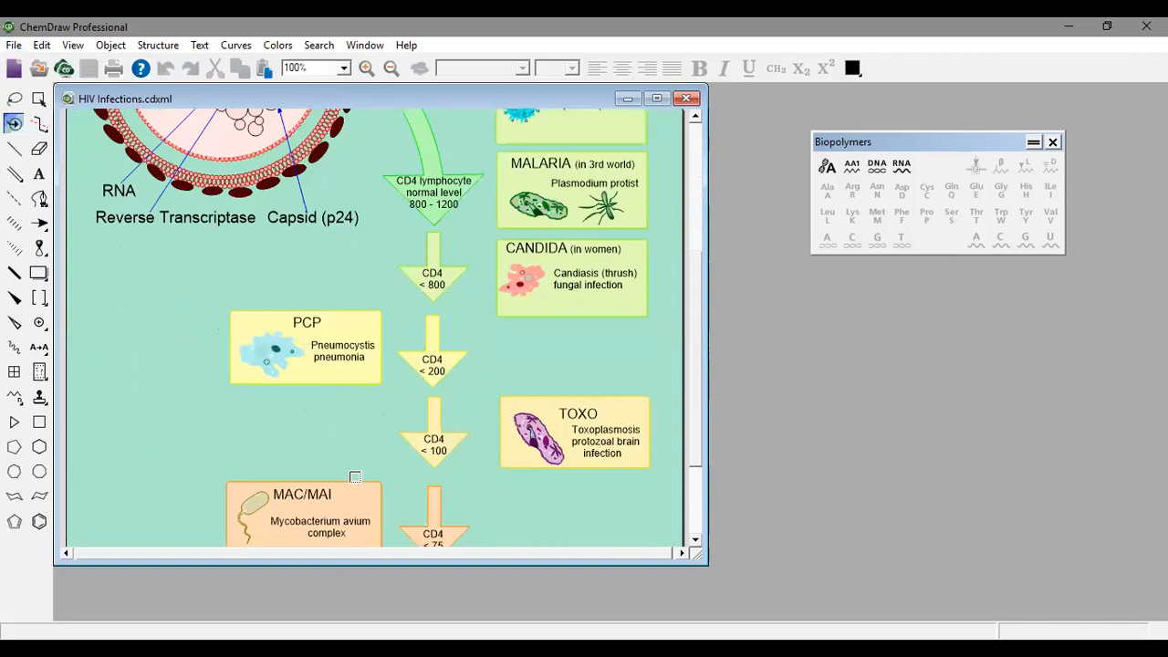
scroll(354, 471, "down", 3)
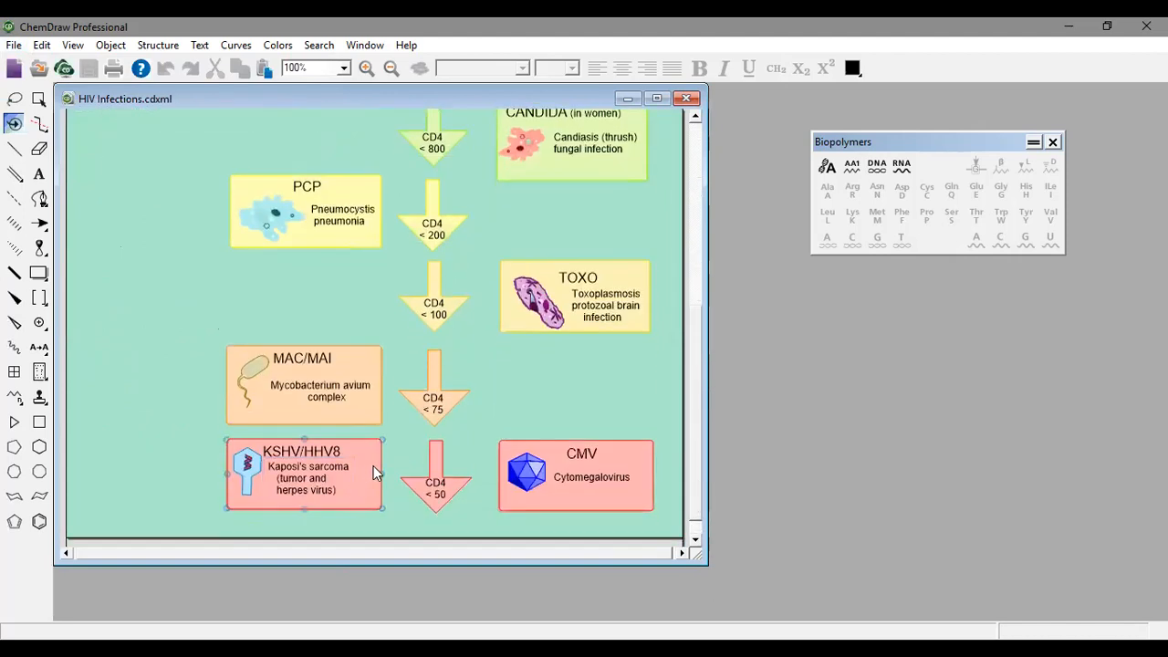
scroll(373, 465, "up", 3)
scroll(377, 473, "up", 6)
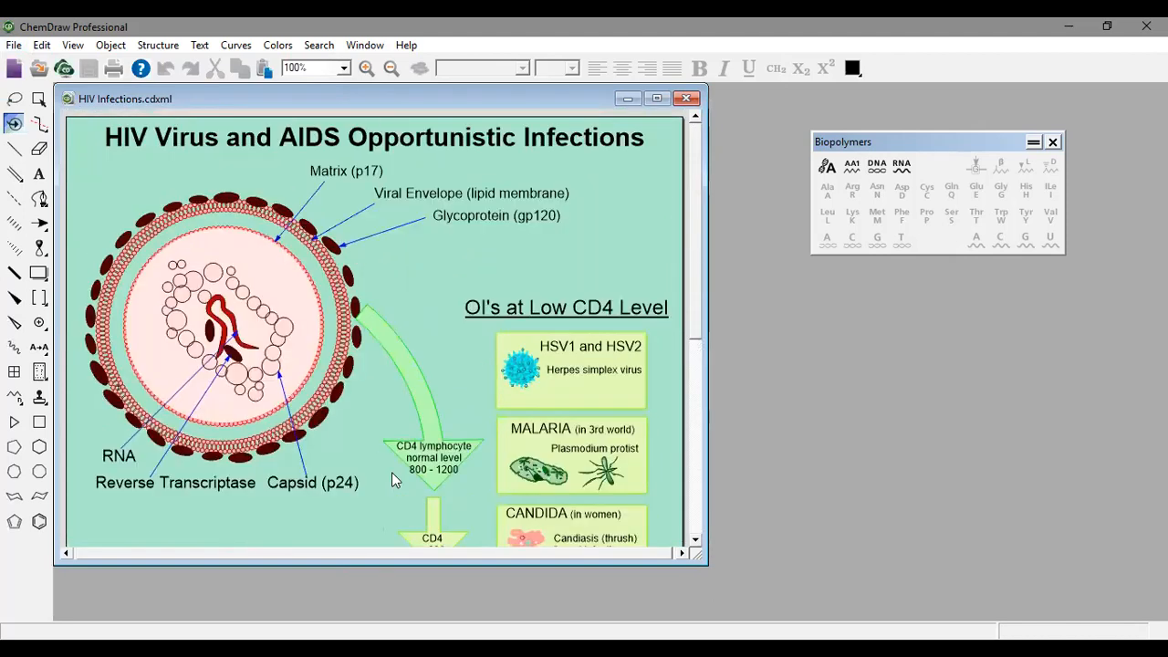
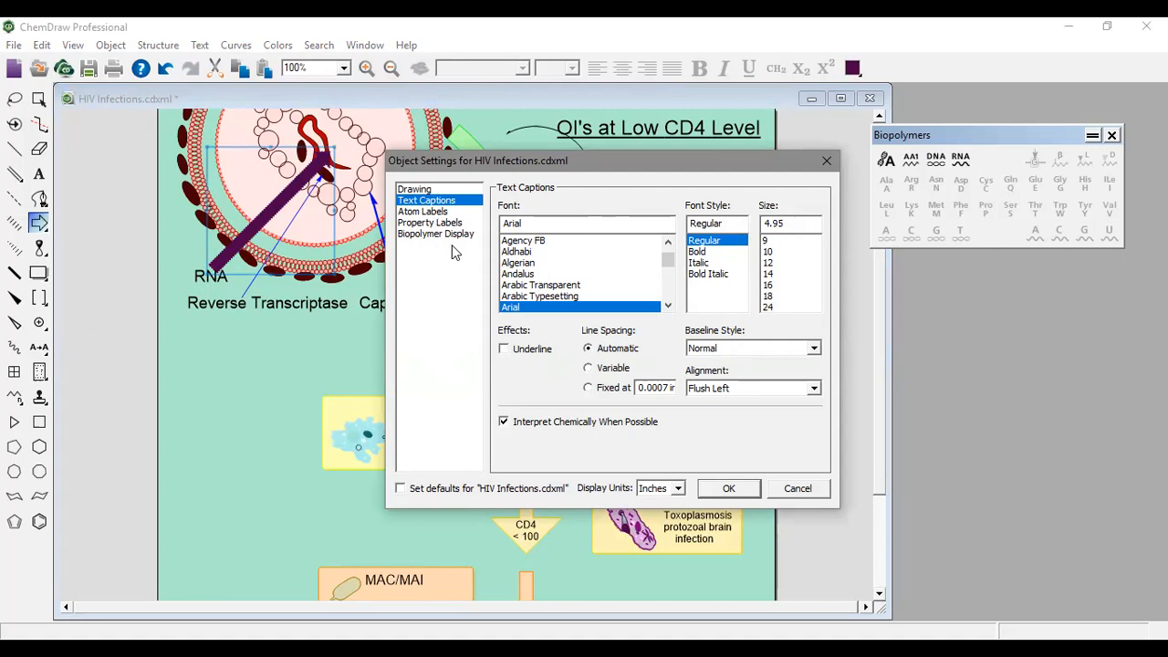
Close the Object Settings dialog without applying any changes
left_click(825, 162)
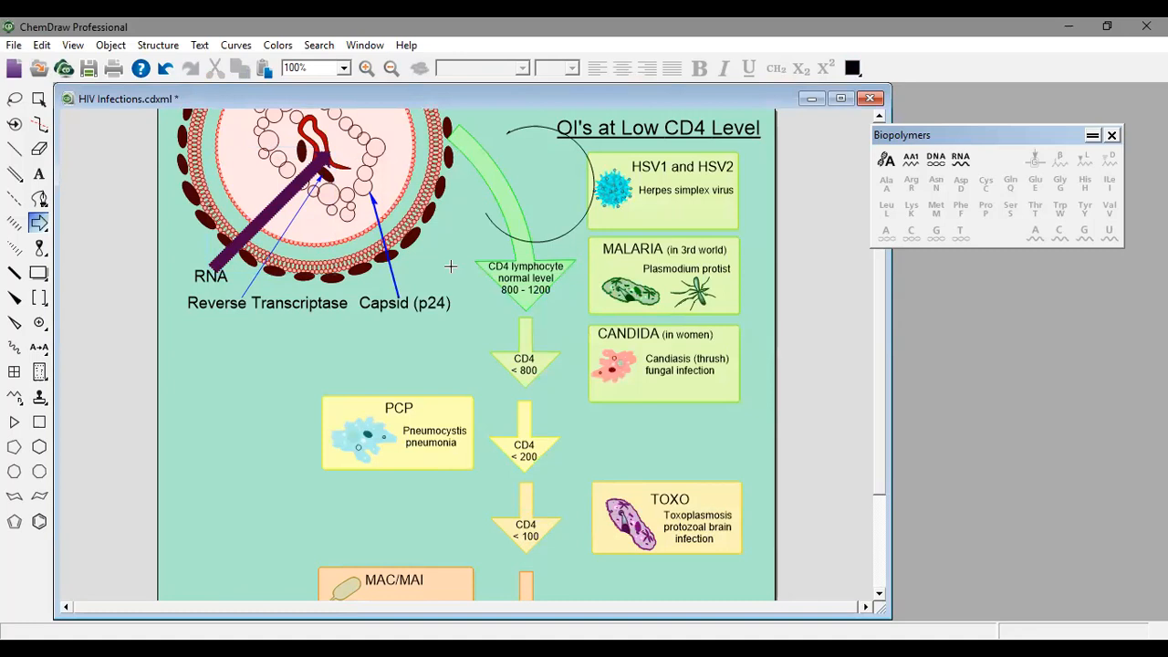
Cut the PCP, TOXO and MAC/MAI boxes with the CD4 < 200, < 100 and < 75 arrows, undo the cut, and repeat both
left_click(39, 102)
left_click_drag(245, 381, 494, 490)
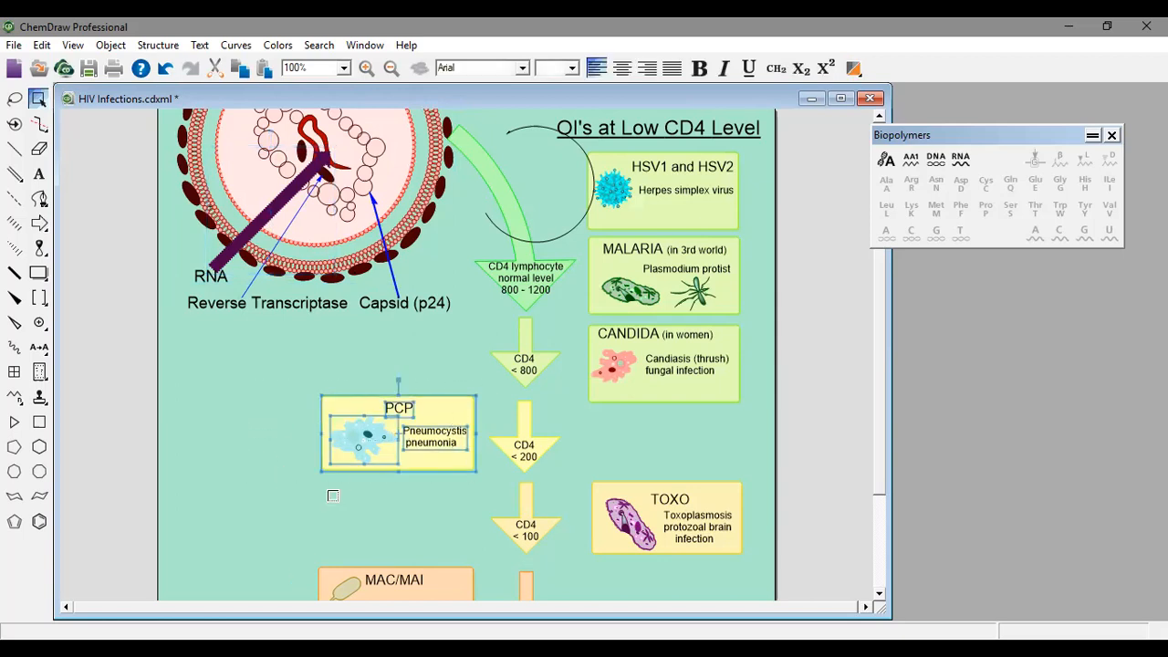
scroll(584, 513, "down", 2)
left_click_drag(684, 554, 391, 343)
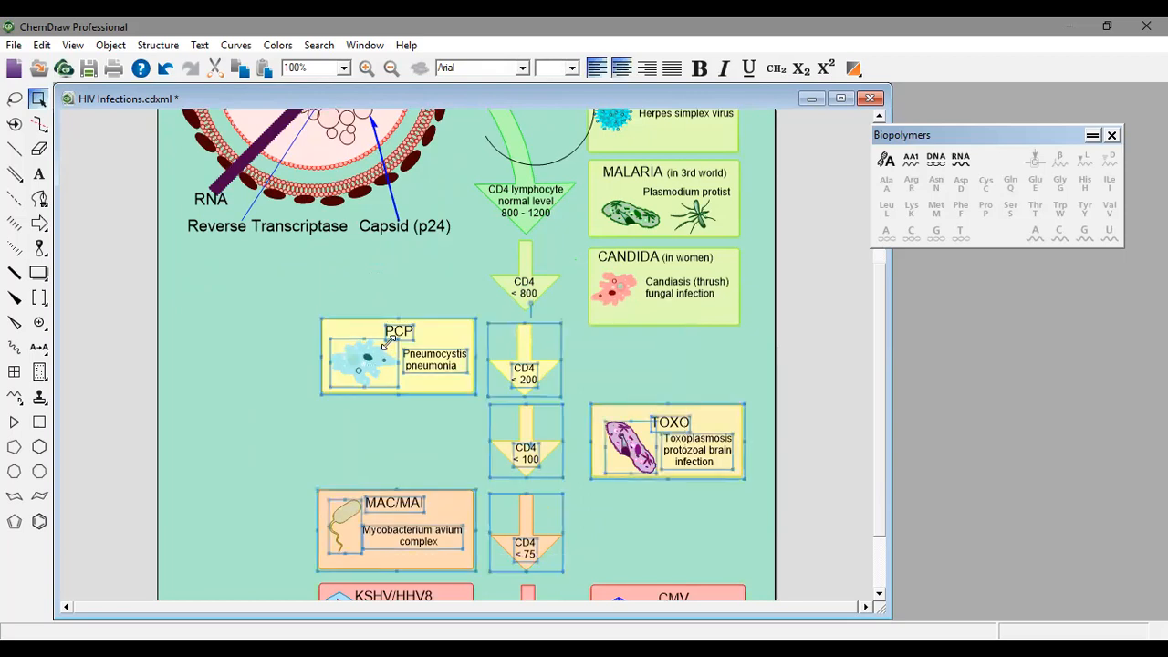
left_click(225, 64)
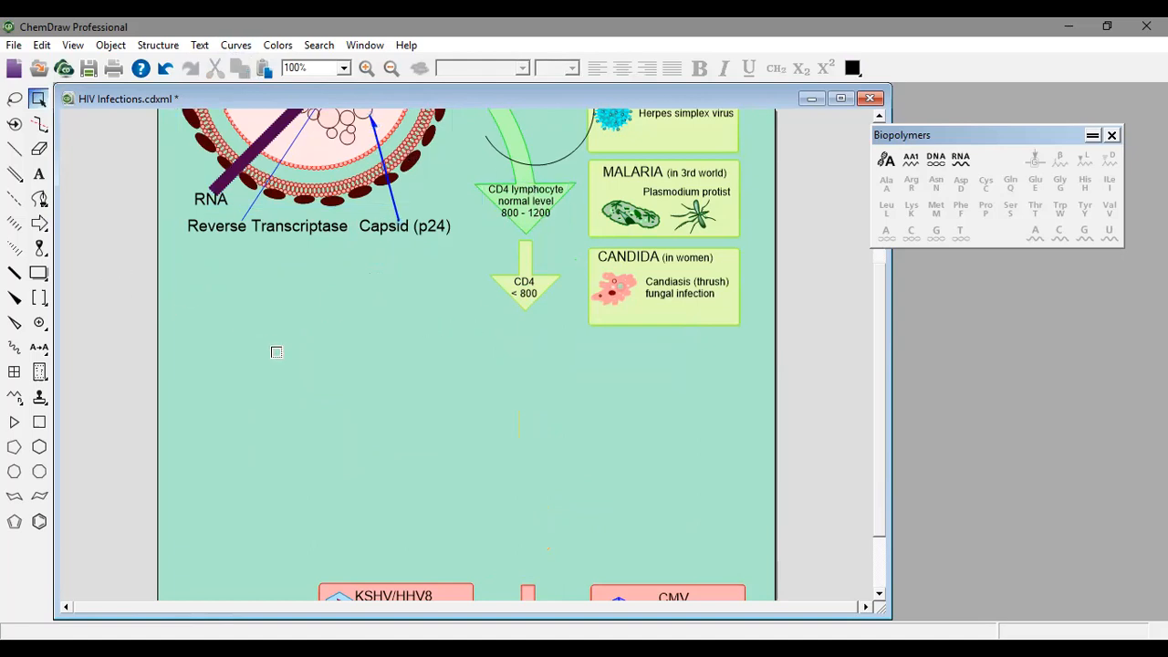
key("ctrl+z")
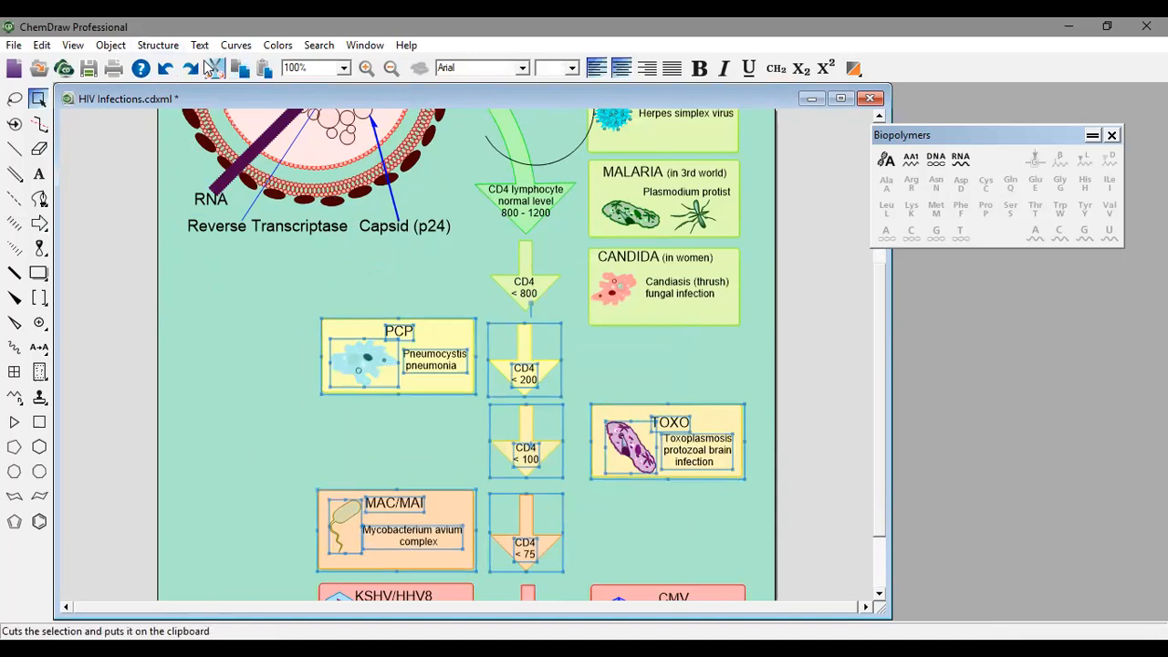
left_click(211, 69)
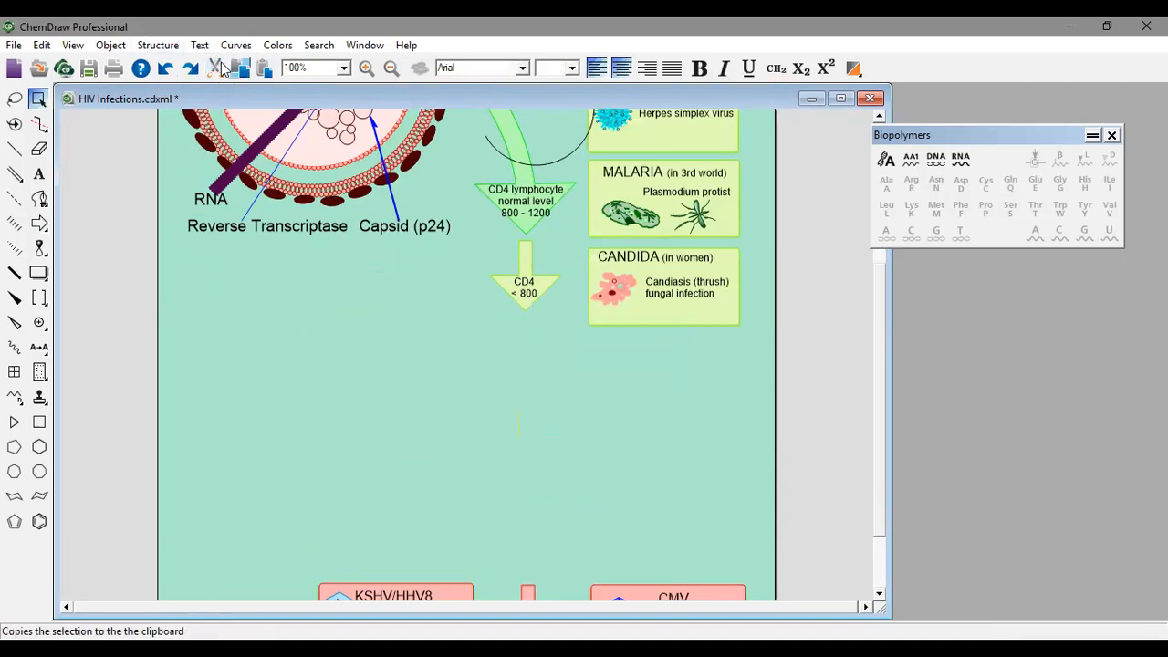
left_click(164, 69)
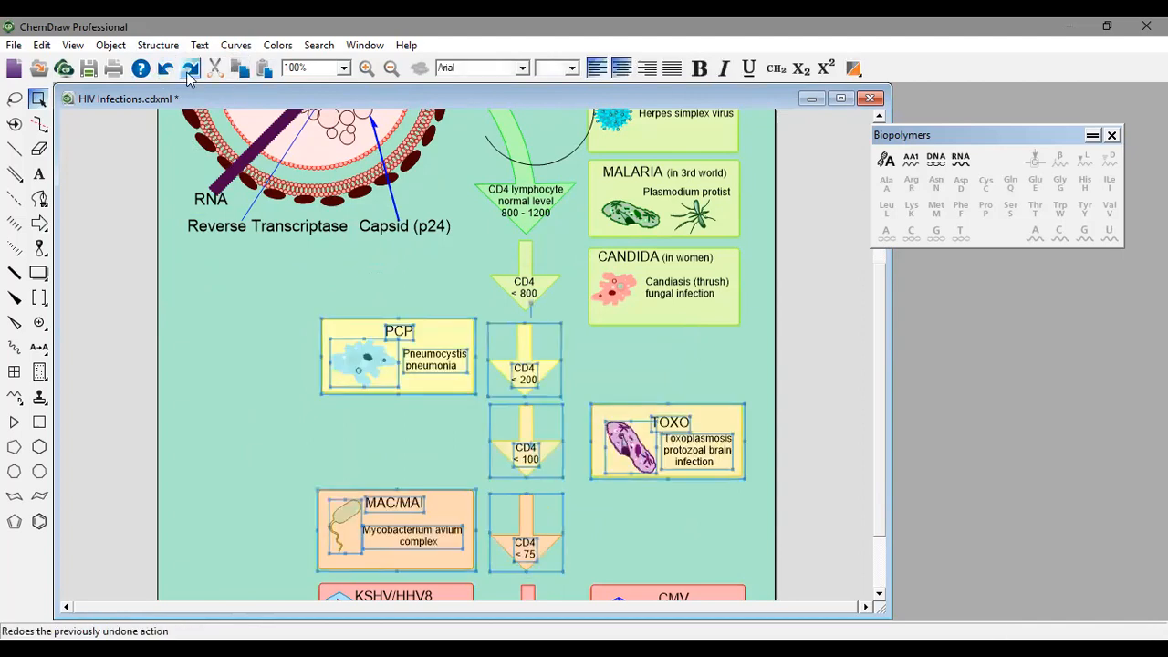
Alternately redo and undo the cut of the PCP, TOXO and MAC/MAI boxes with their arrows, end on an undo, and clear the selection
left_click(191, 70)
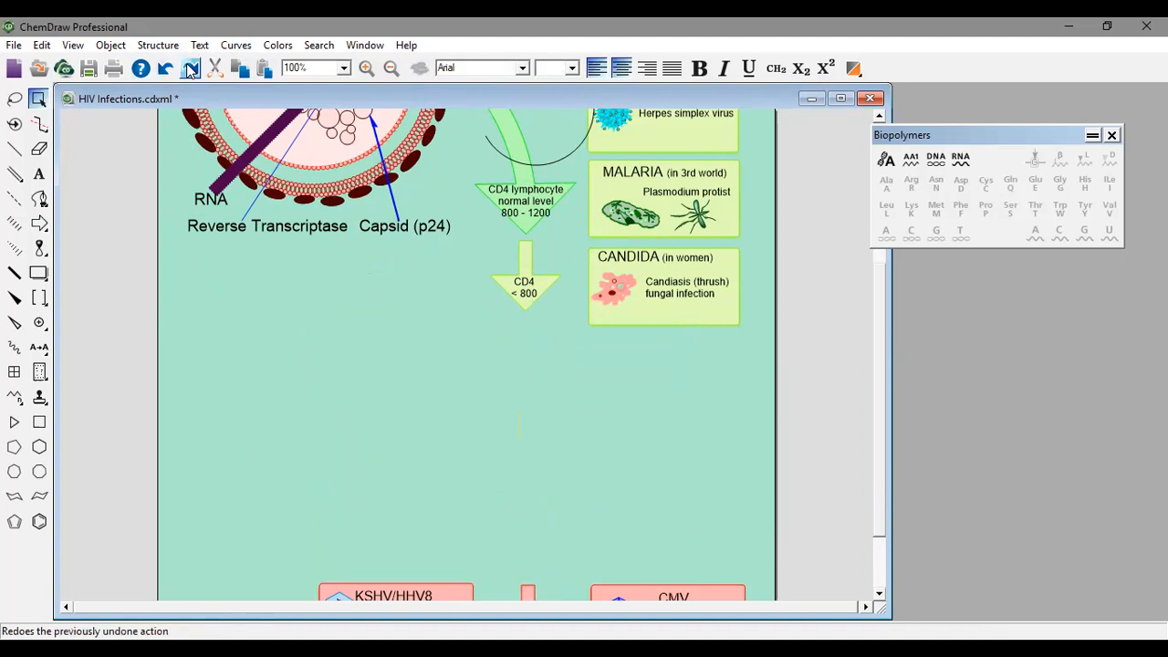
left_click(167, 69)
left_click(191, 69)
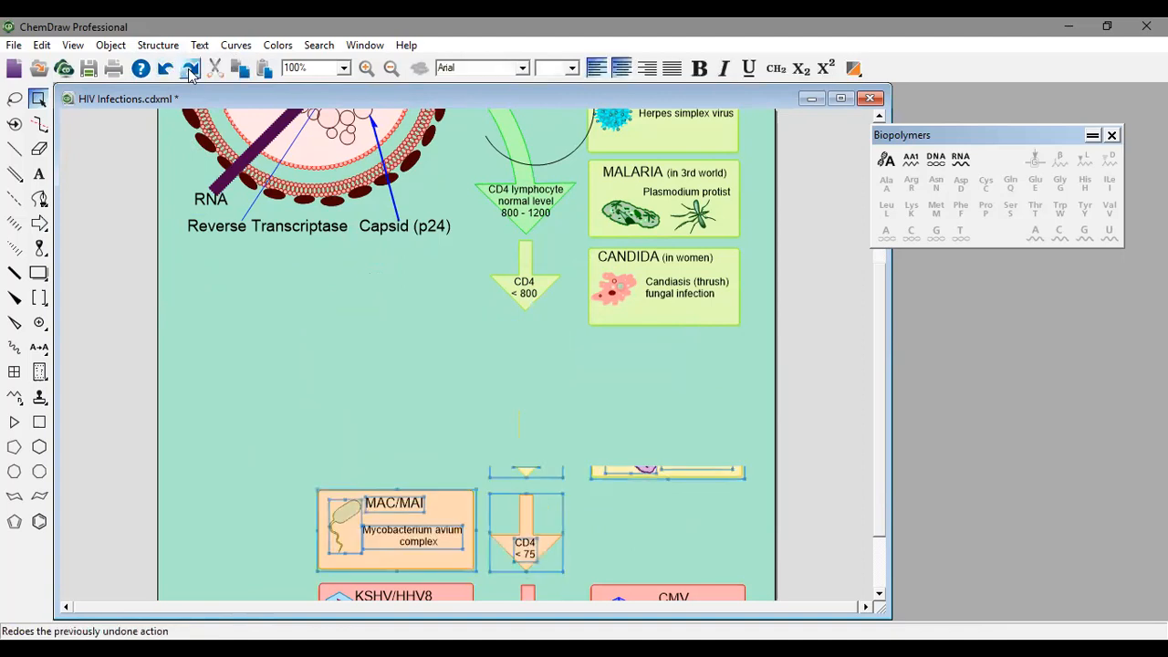
left_click(167, 70)
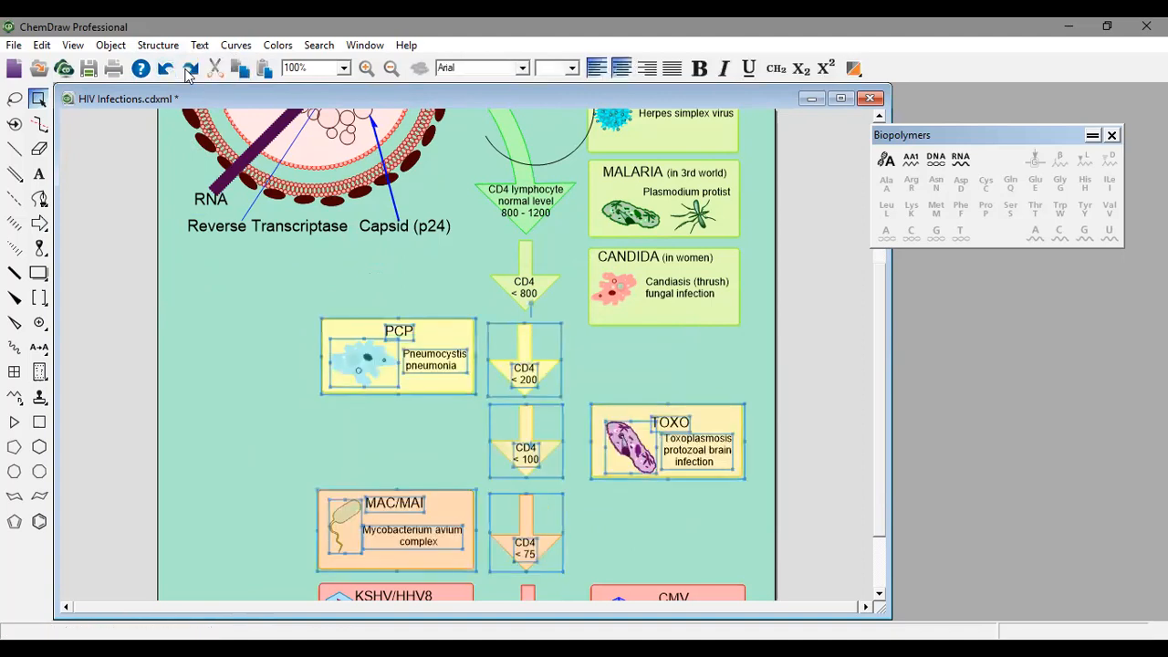
left_click(191, 69)
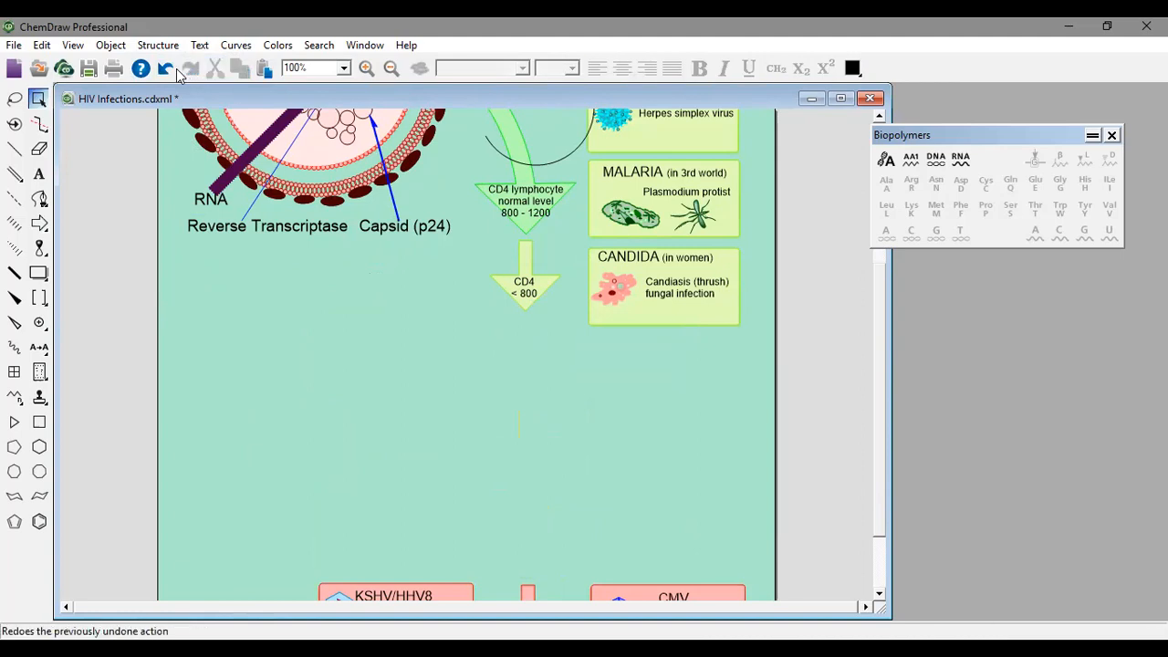
left_click(167, 69)
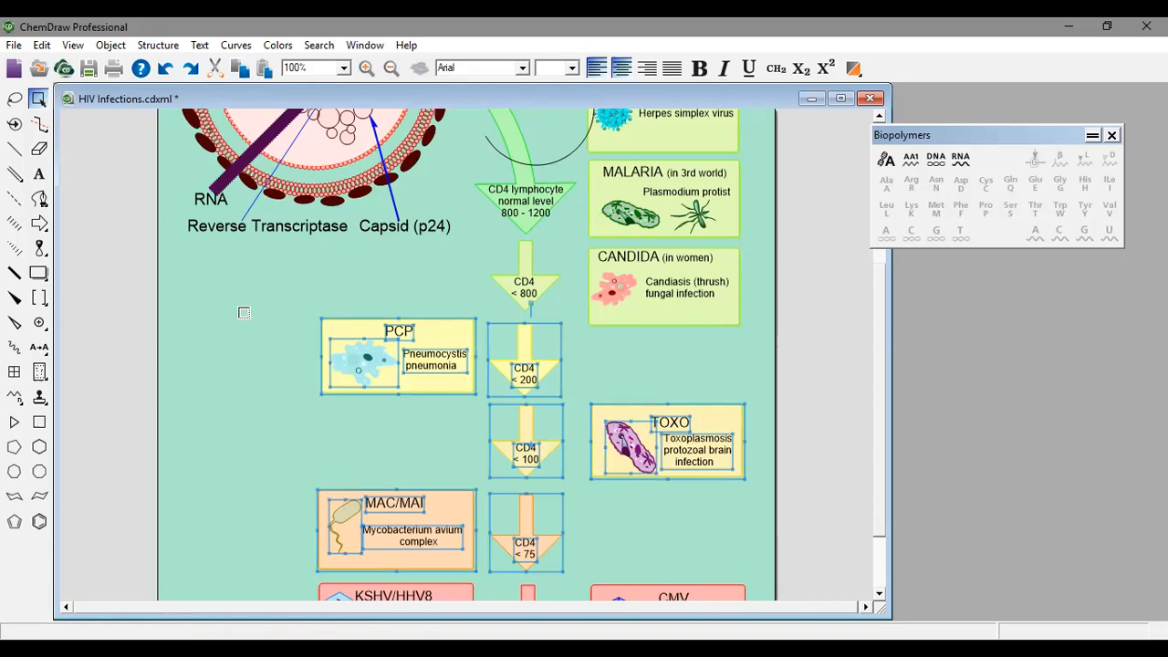
left_click(213, 308)
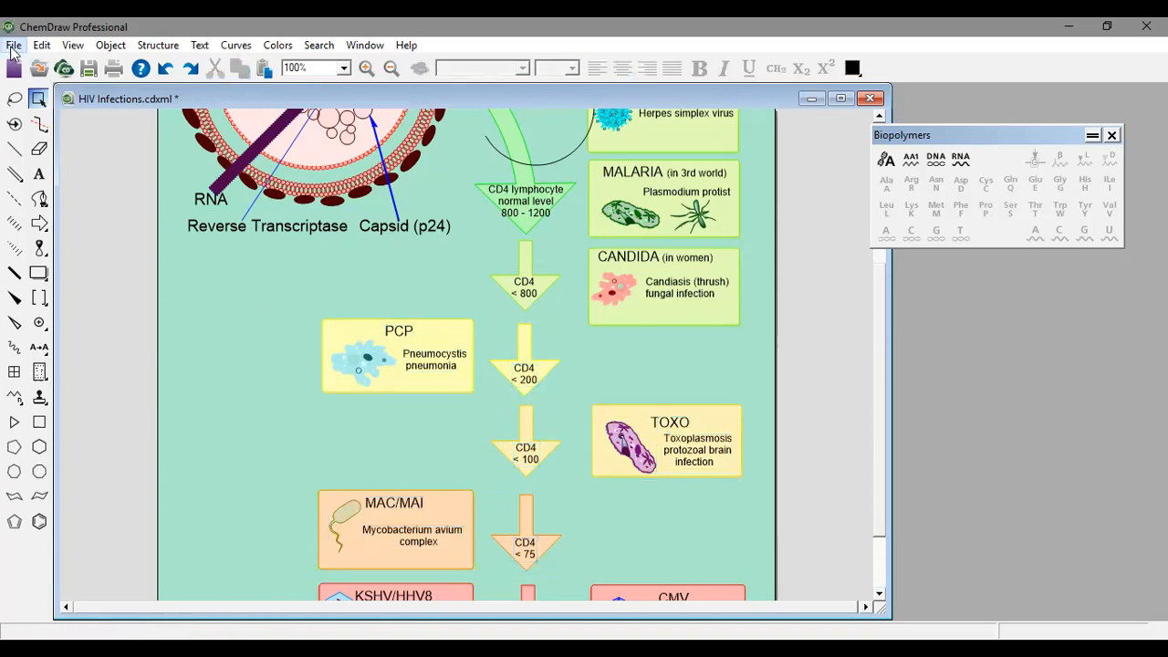
Paste the cut boxes and arrows into a new document, keeping that document's settings and expanding its pages, and enlarge the document window
left_click(13, 46)
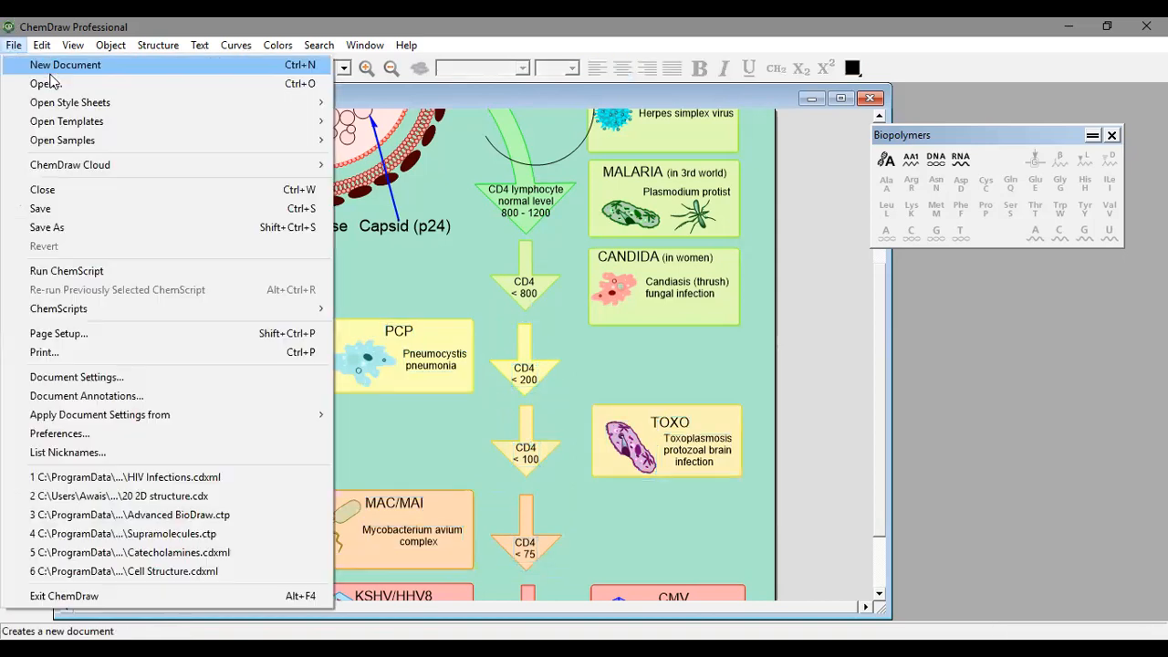
left_click(49, 69)
right_click(330, 278)
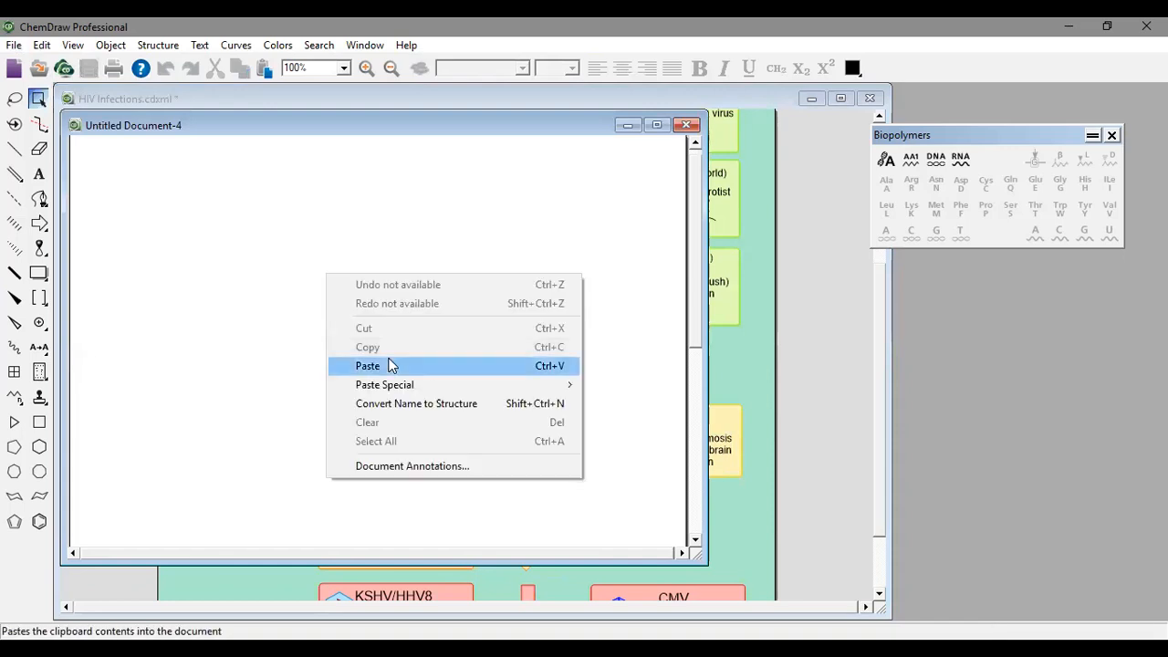
left_click(391, 365)
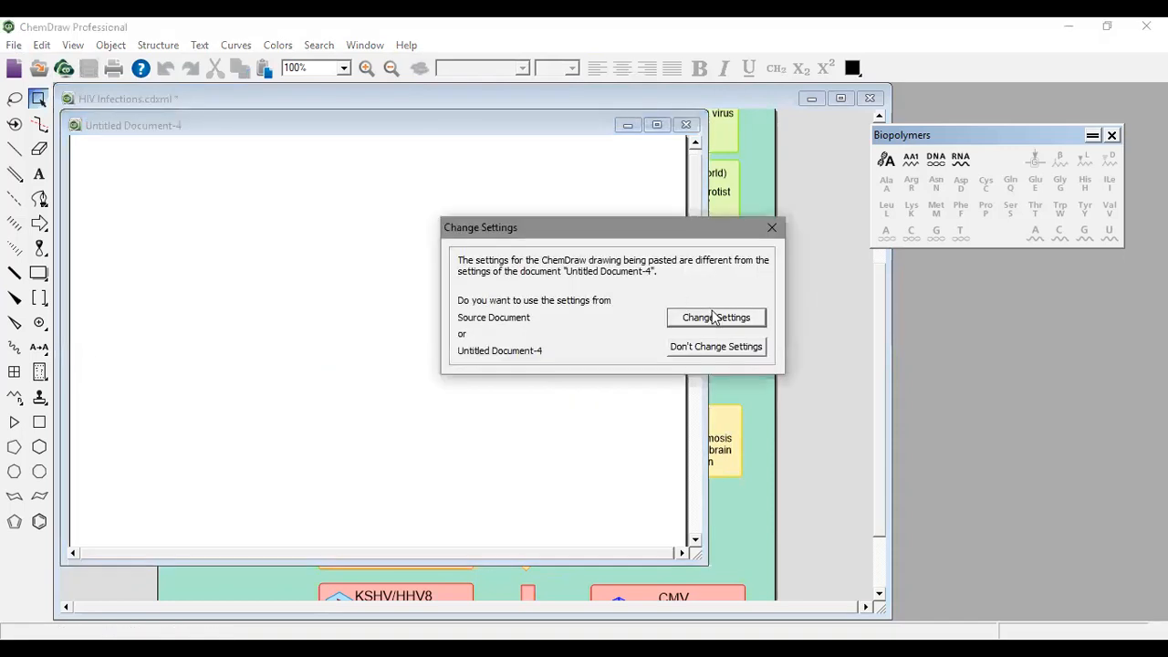
left_click(719, 348)
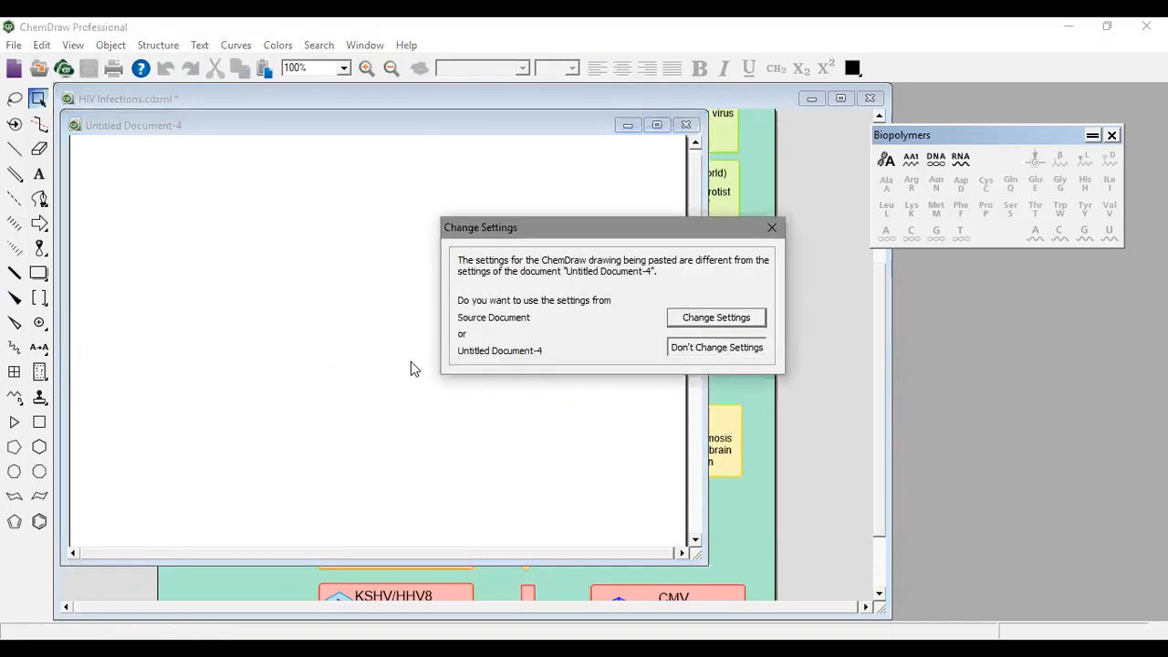
left_click(637, 393)
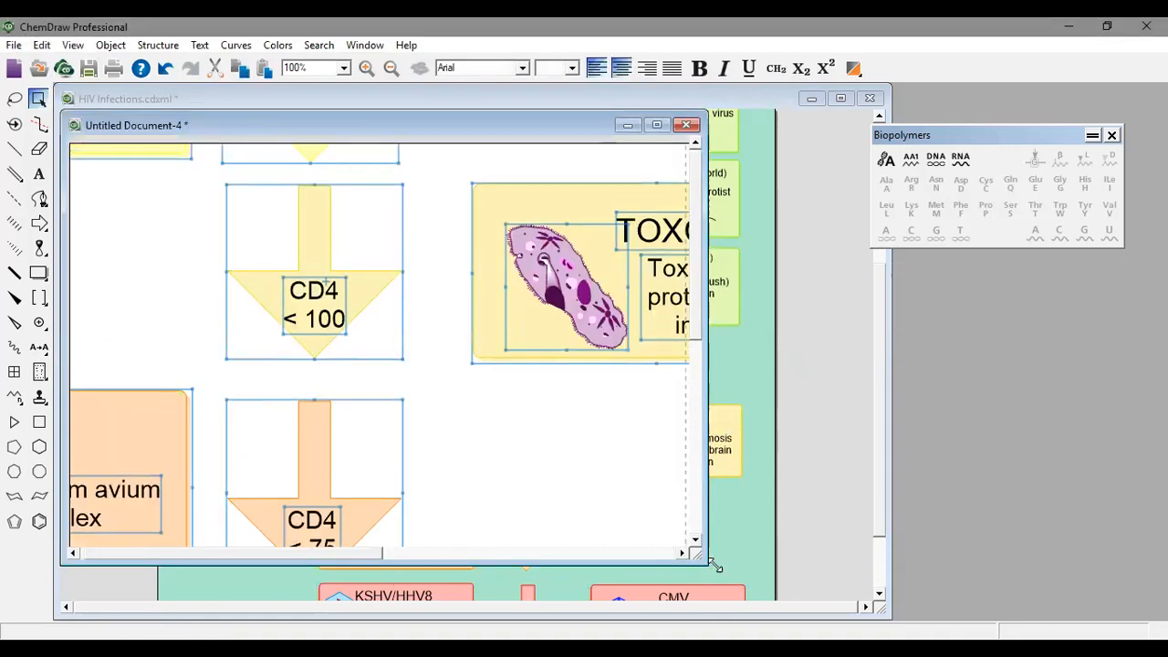
left_click_drag(716, 566, 801, 580)
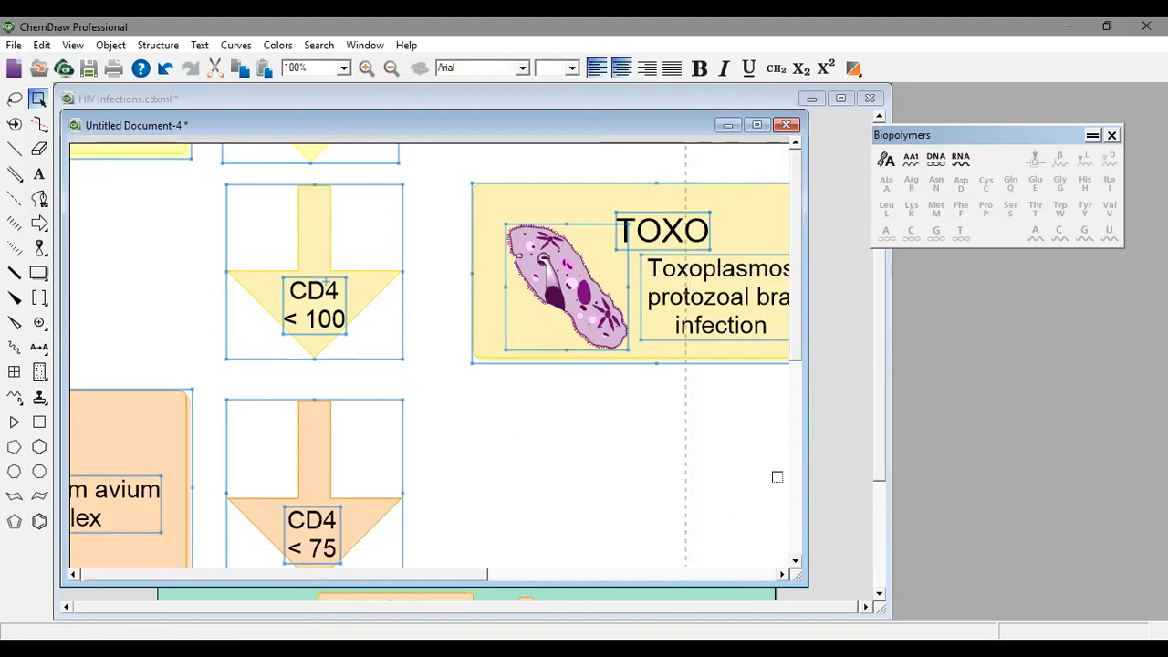
Return to the HIV Infections drawing and copy the round virus diagram with its RNA label
left_click(839, 411)
scroll(232, 444, "up", 3)
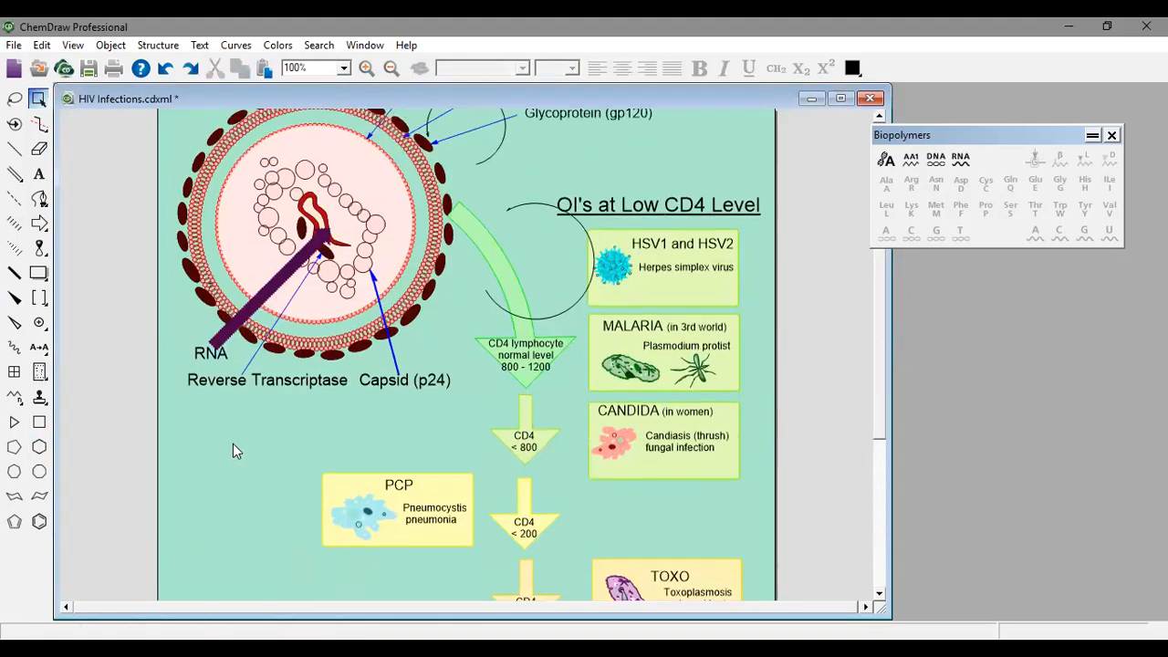
scroll(232, 444, "up", 2)
left_click_drag(184, 152, 455, 447)
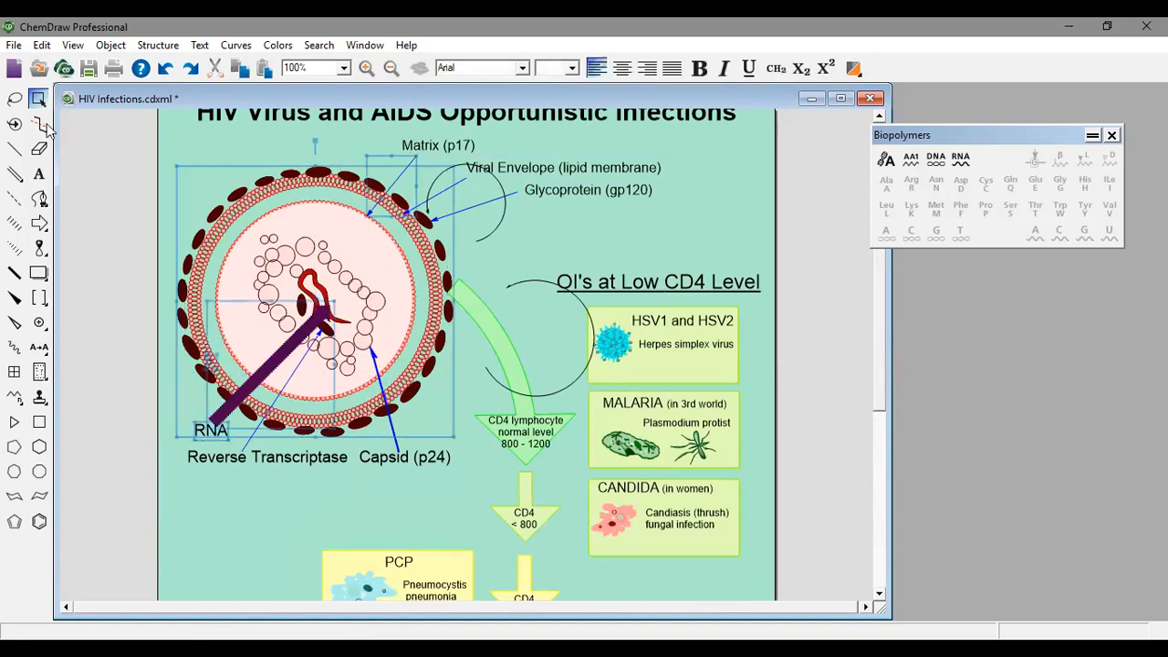
right_click(246, 248)
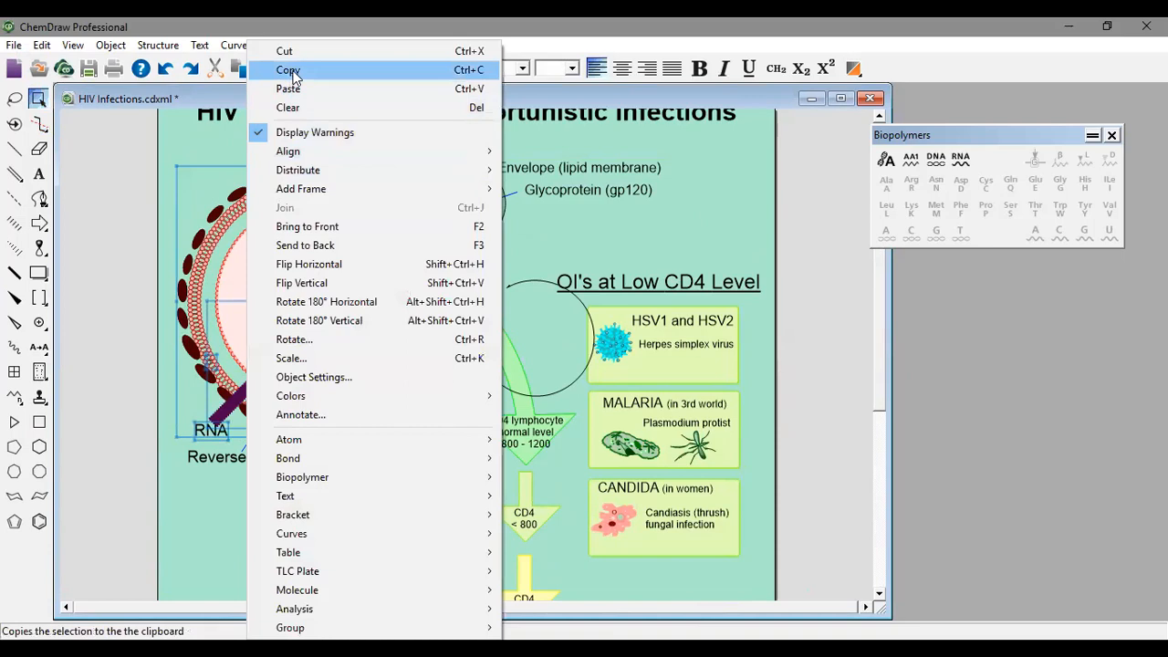
left_click(291, 71)
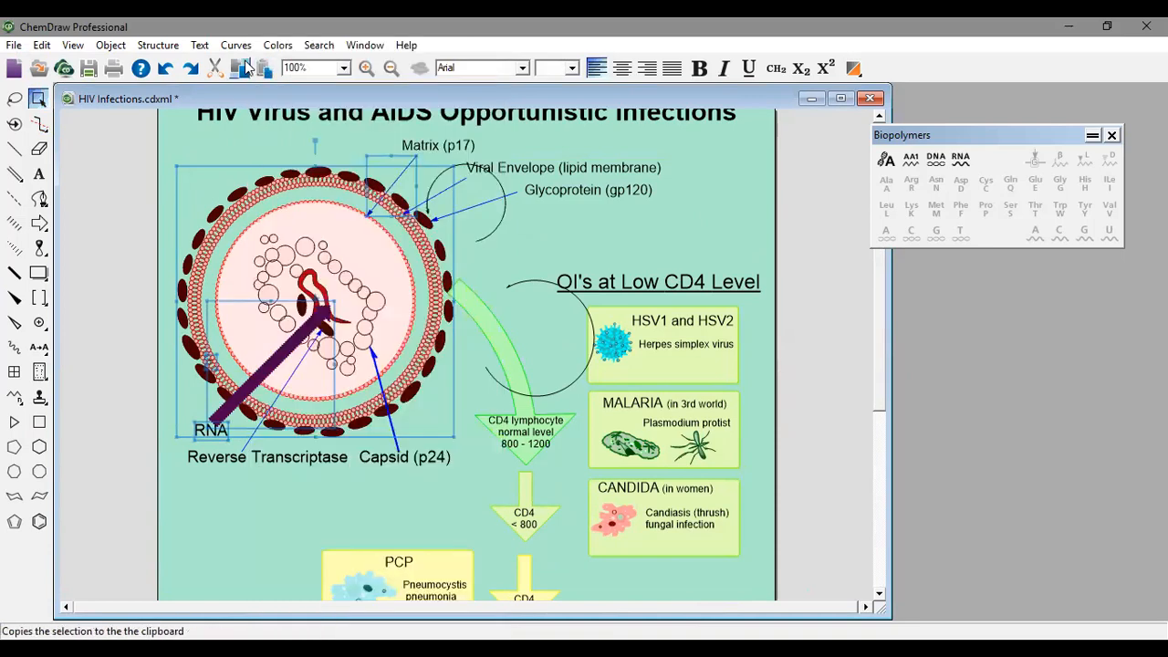
Paste the virus diagram into another new document without changing settings, expand it to 3 pages wide and 2 tall, and widen its window
left_click(14, 46)
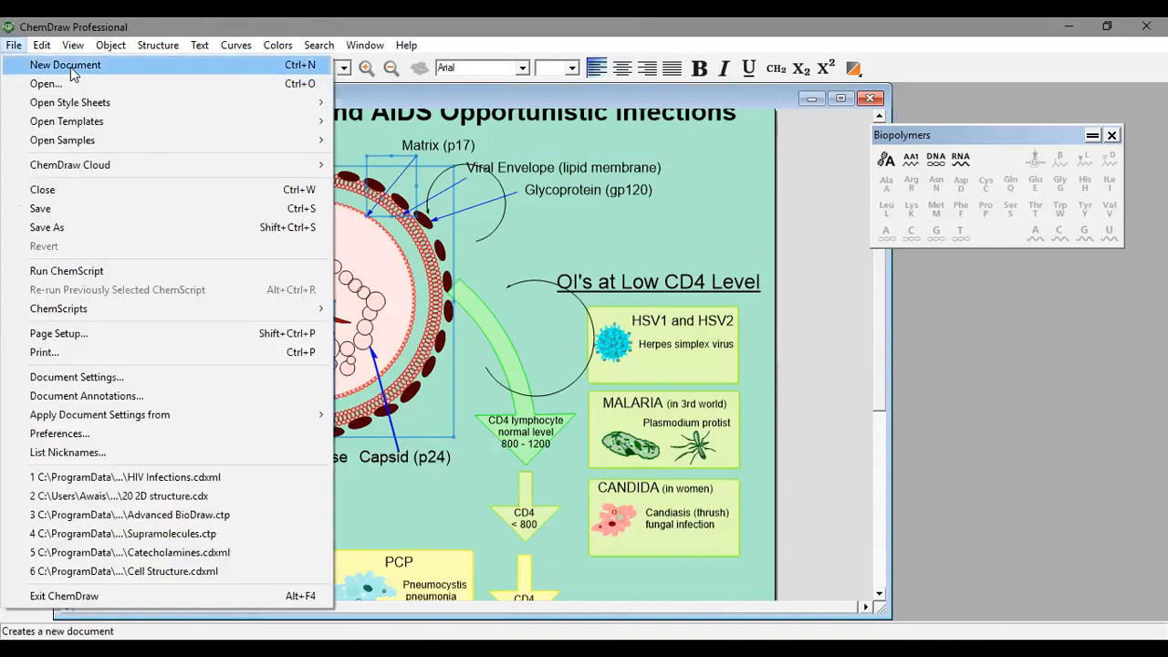
left_click(71, 65)
right_click(295, 218)
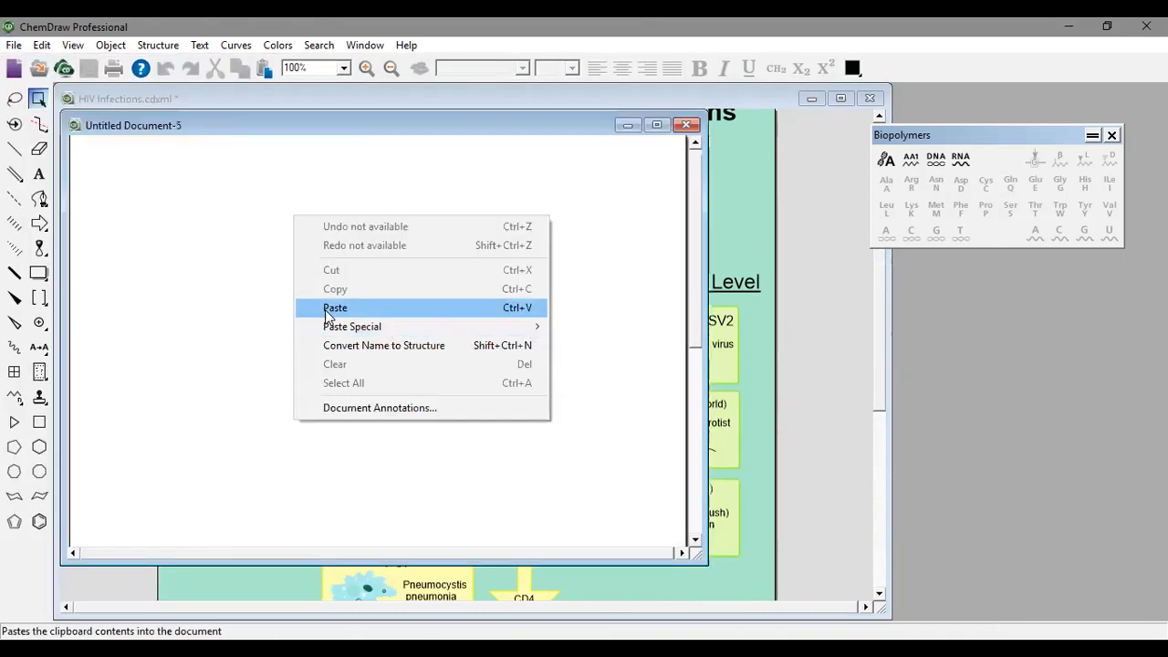
left_click(332, 309)
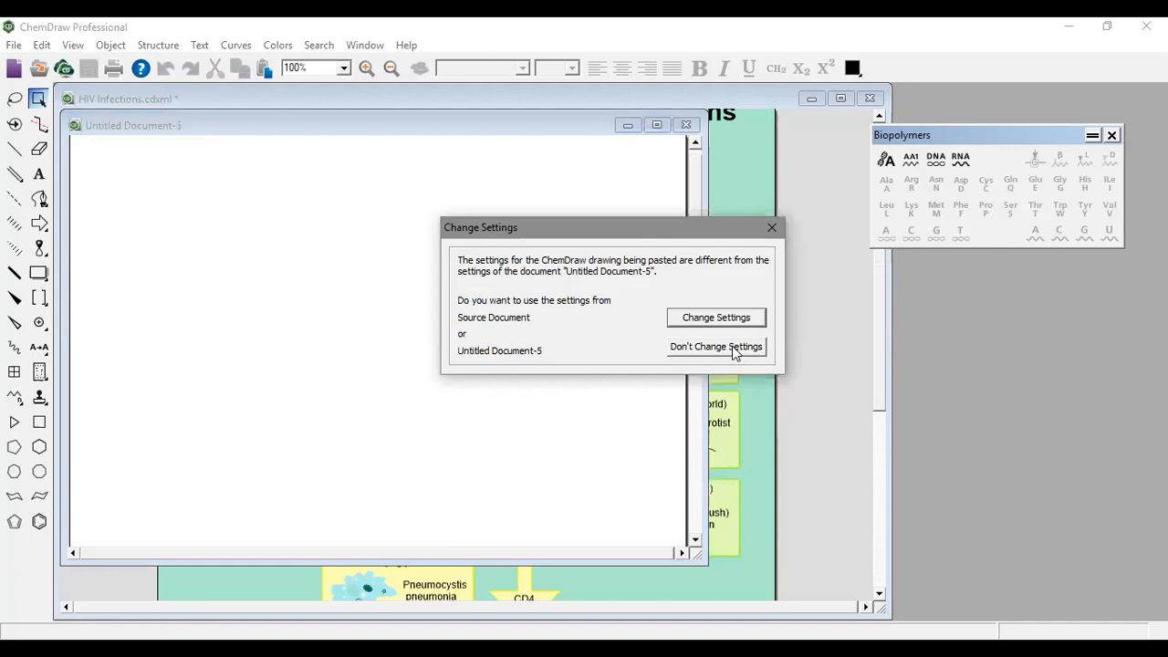
left_click(736, 353)
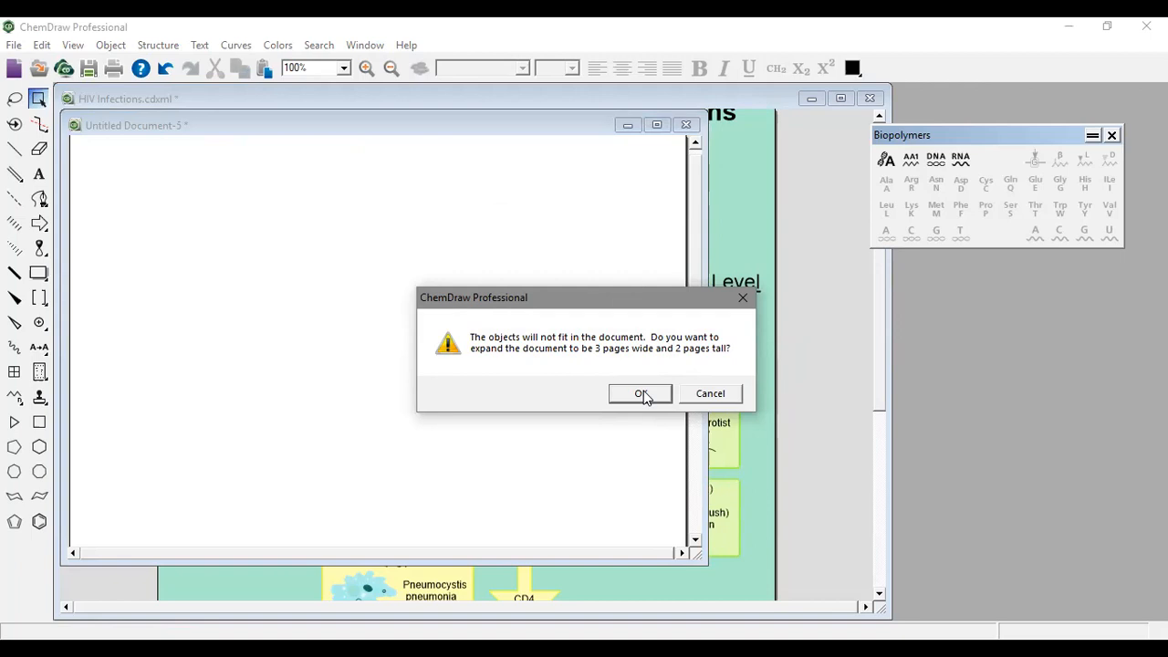
left_click(642, 394)
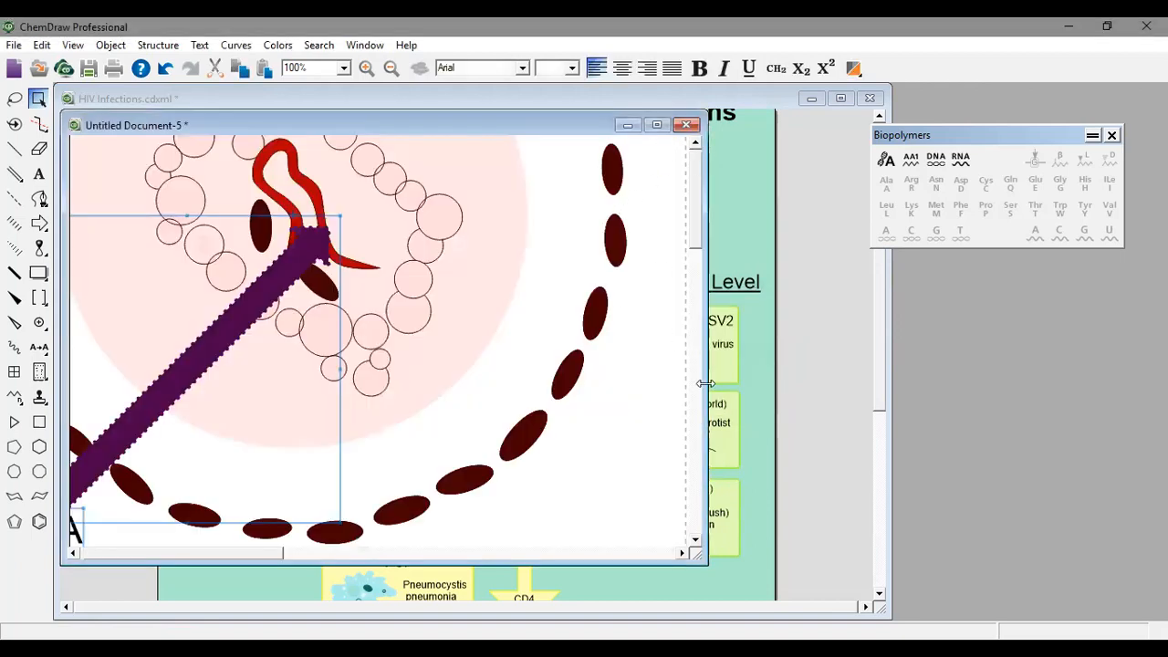
left_click_drag(707, 384, 912, 383)
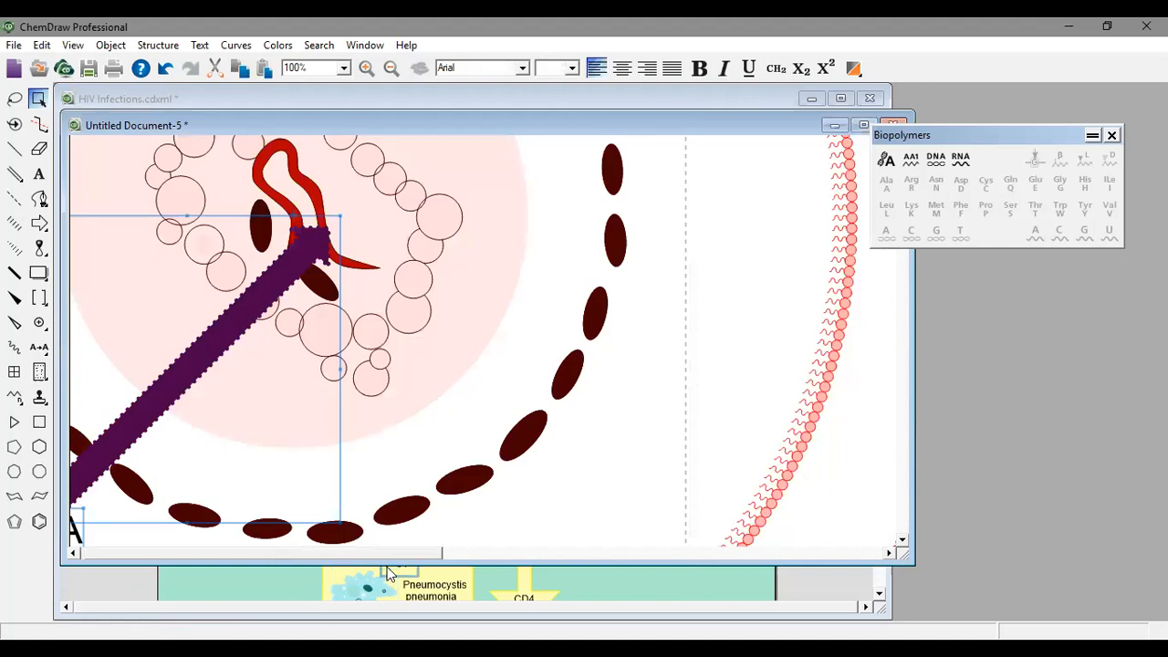
Go back to the HIV Infections drawing and close it without saving the changes
left_click(467, 573)
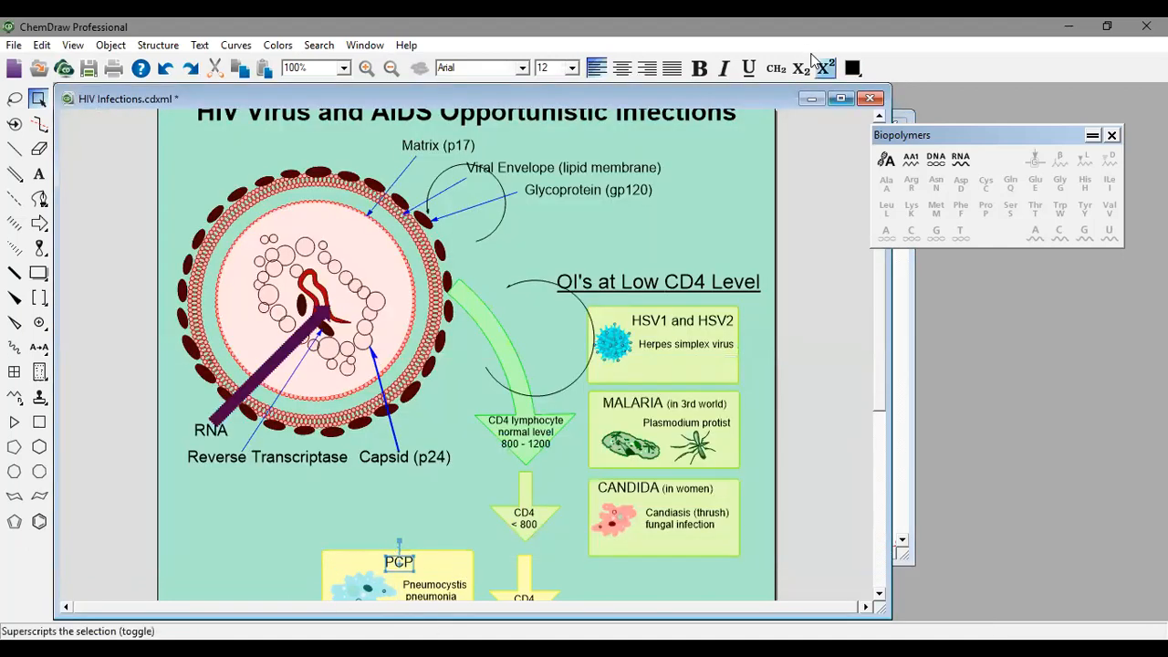
left_click(870, 97)
left_click(620, 393)
Look over the pasted virus diagram, move its window up, and close the document without saving
scroll(375, 389, "up", 1)
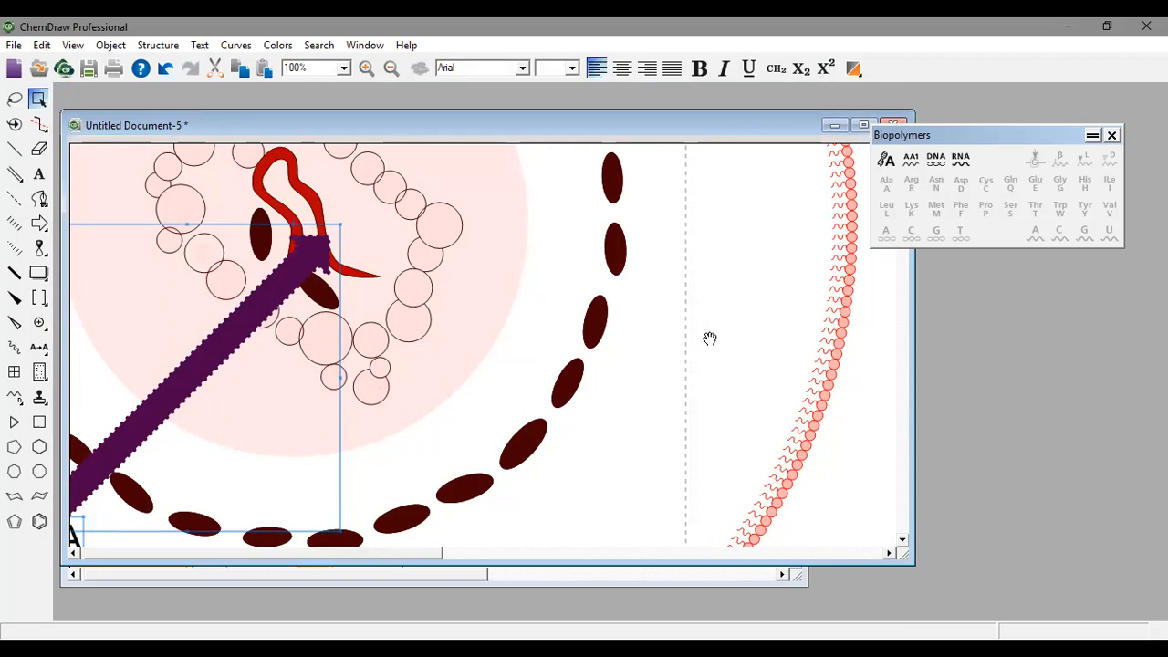
scroll(709, 339, "down", 2)
scroll(709, 339, "up", 2)
left_click_drag(92, 110, 91, 84)
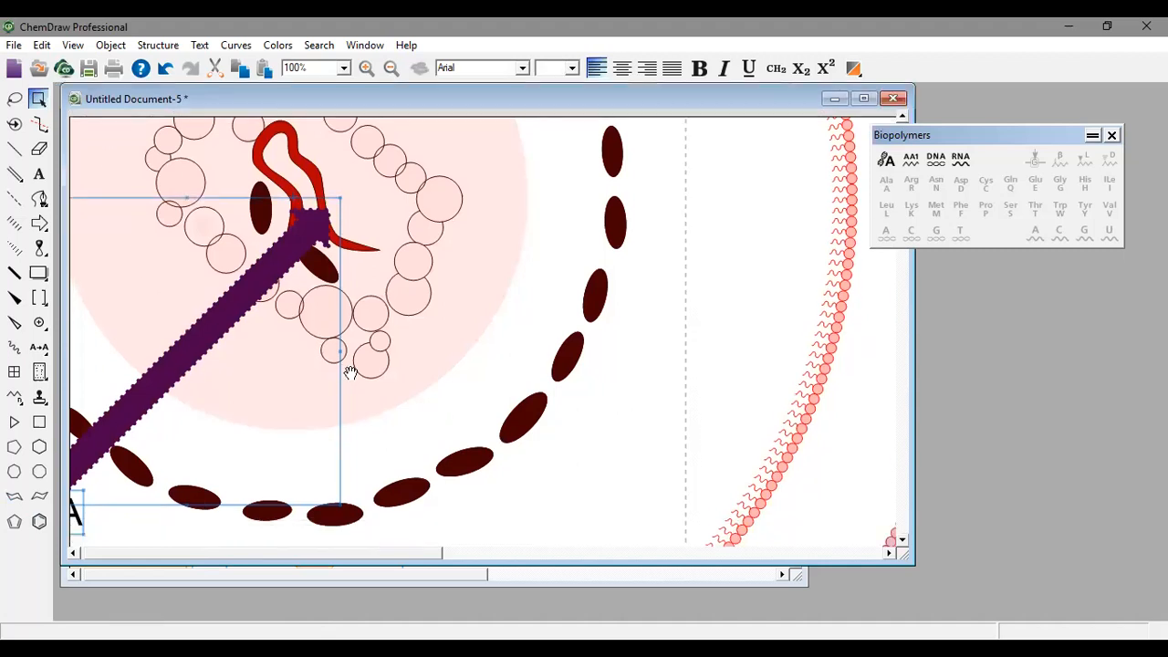
left_click_drag(413, 560, 505, 545)
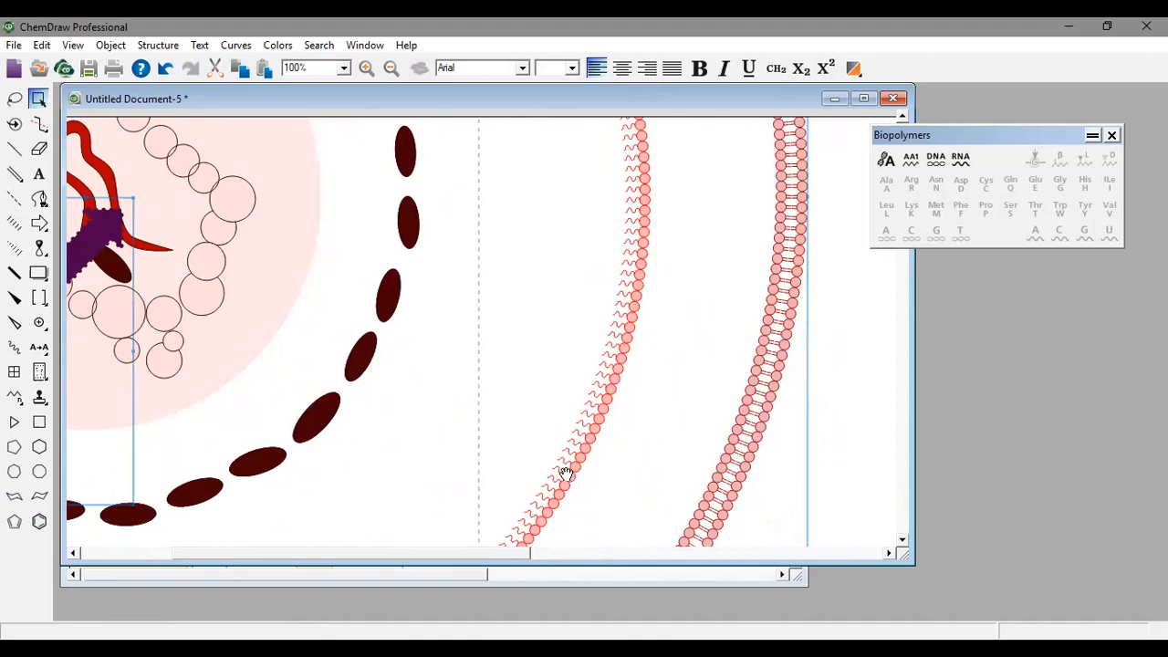
key("ctrl+w")
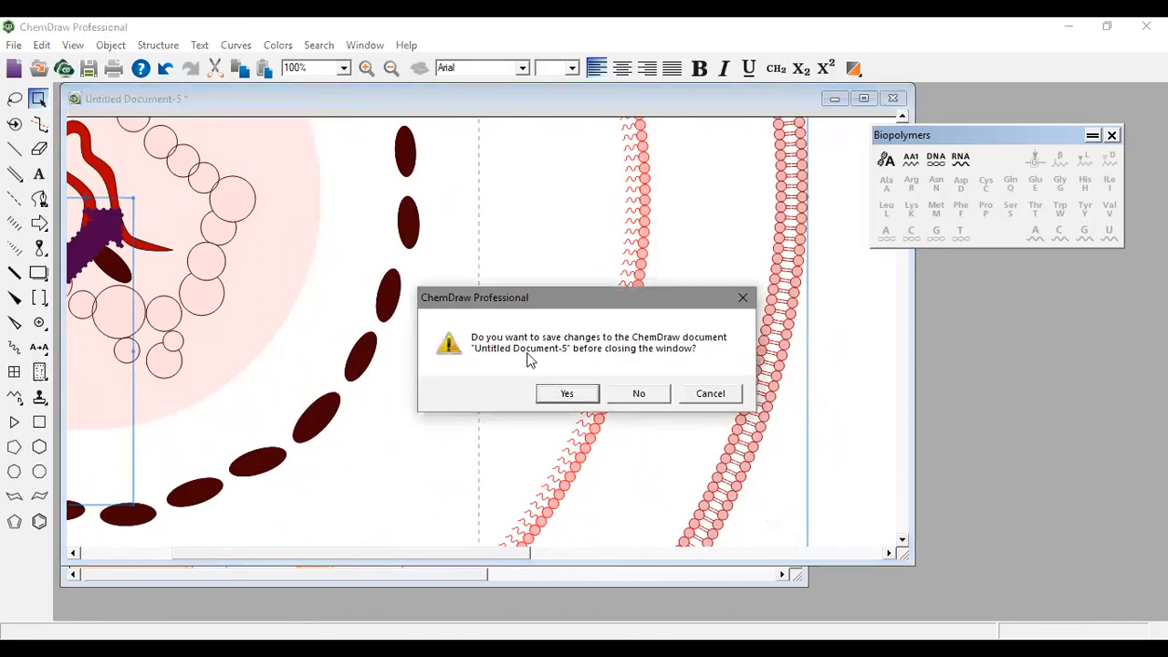
left_click(621, 397)
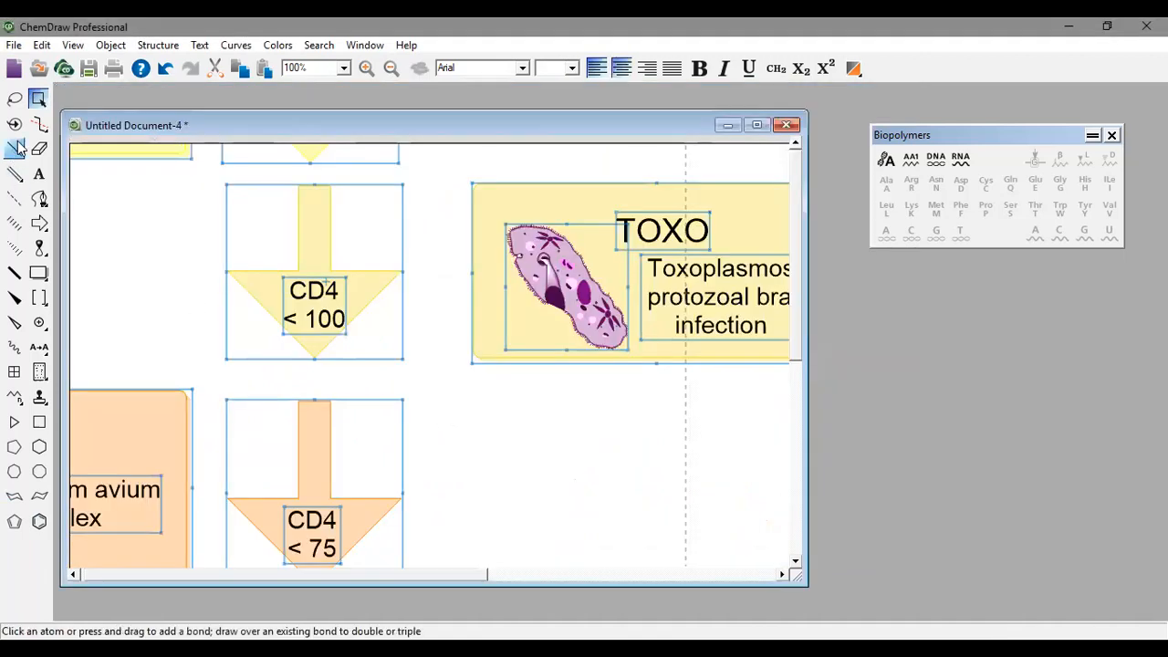
Create a new blank document and choose the plain solid arrow style for the Arrow tool
left_click(14, 45)
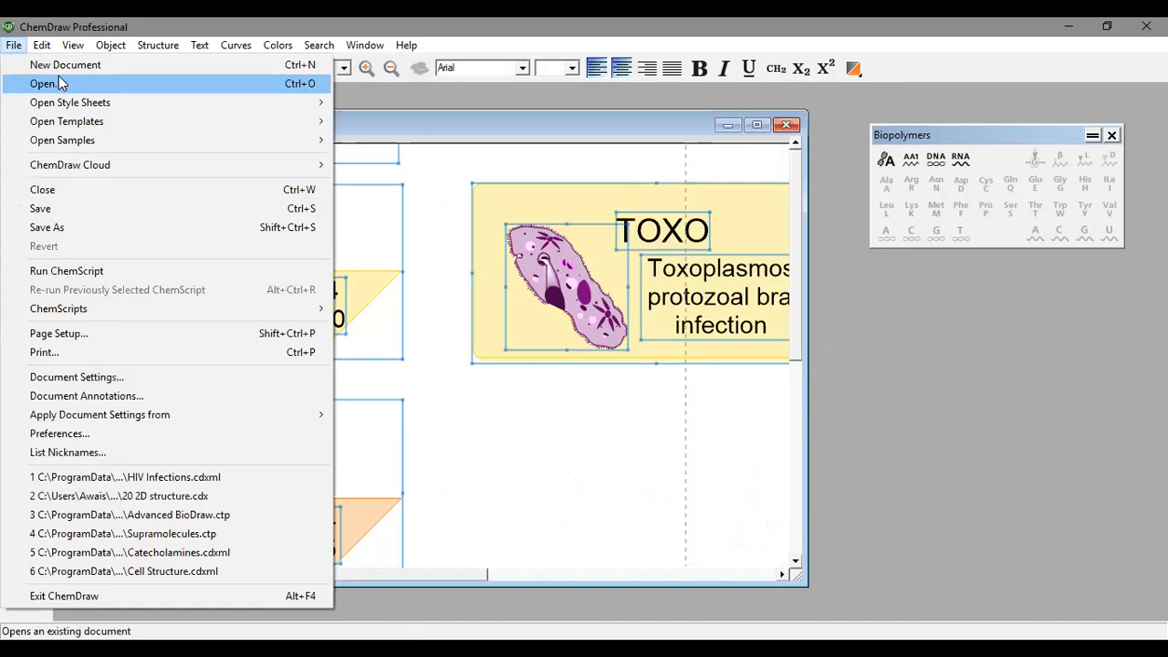
left_click(73, 62)
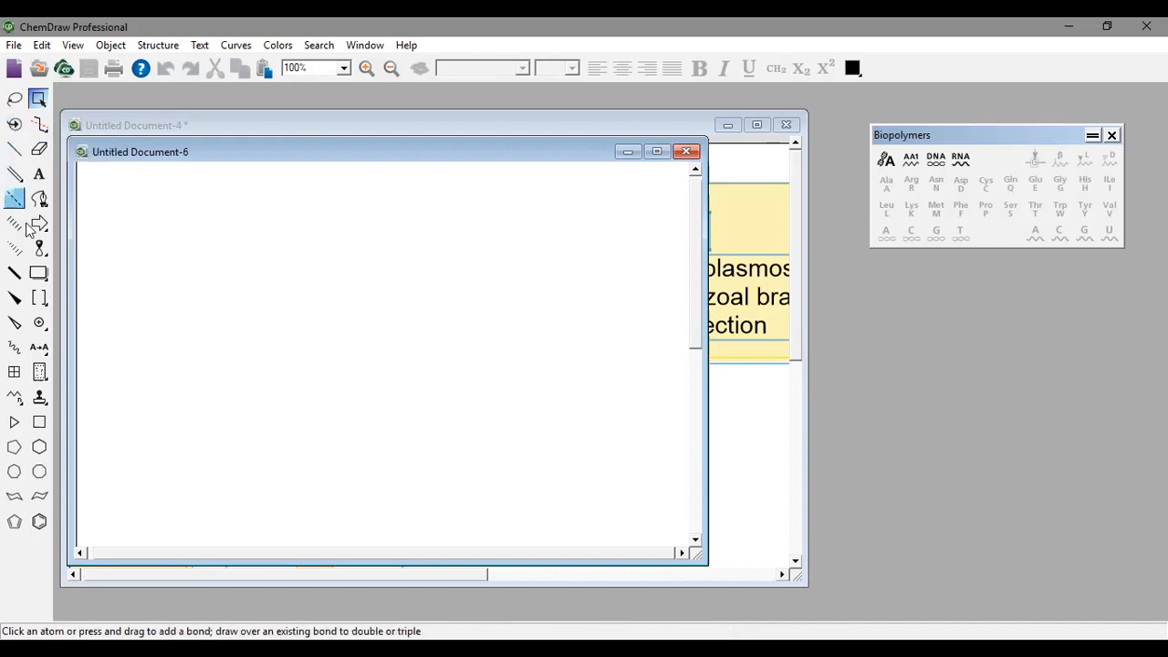
left_click_drag(41, 228, 88, 239)
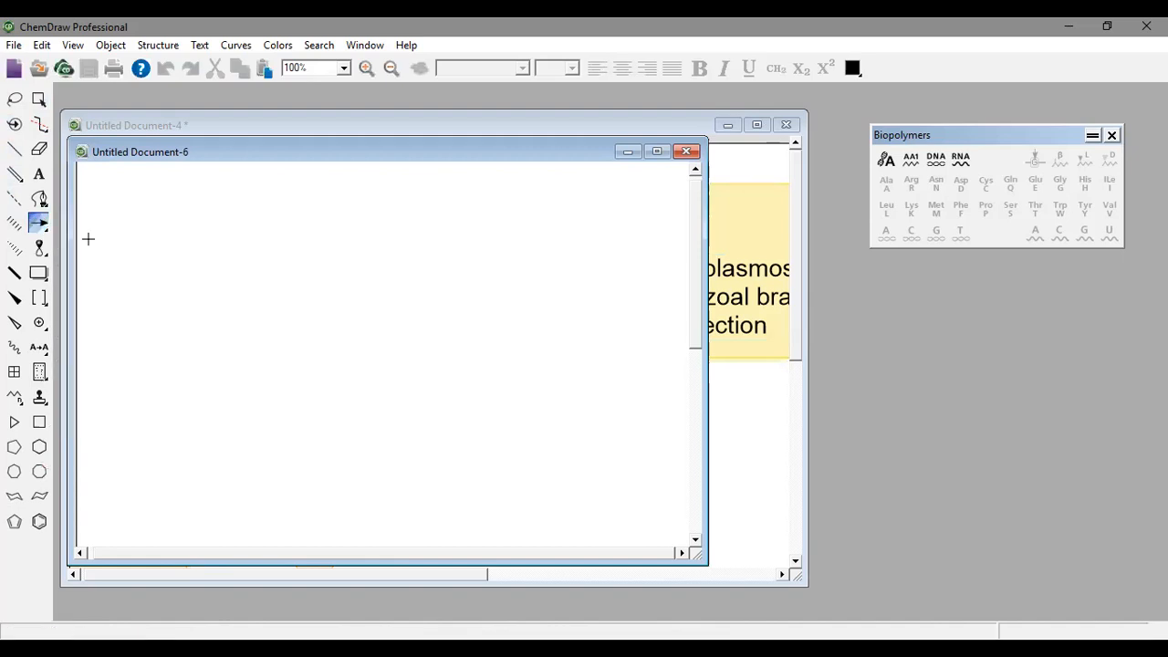
Minimise the new blank document and use the Lasso tool to select the CD4 < 100 arrow with its label in Untitled Document-4
left_click(13, 99)
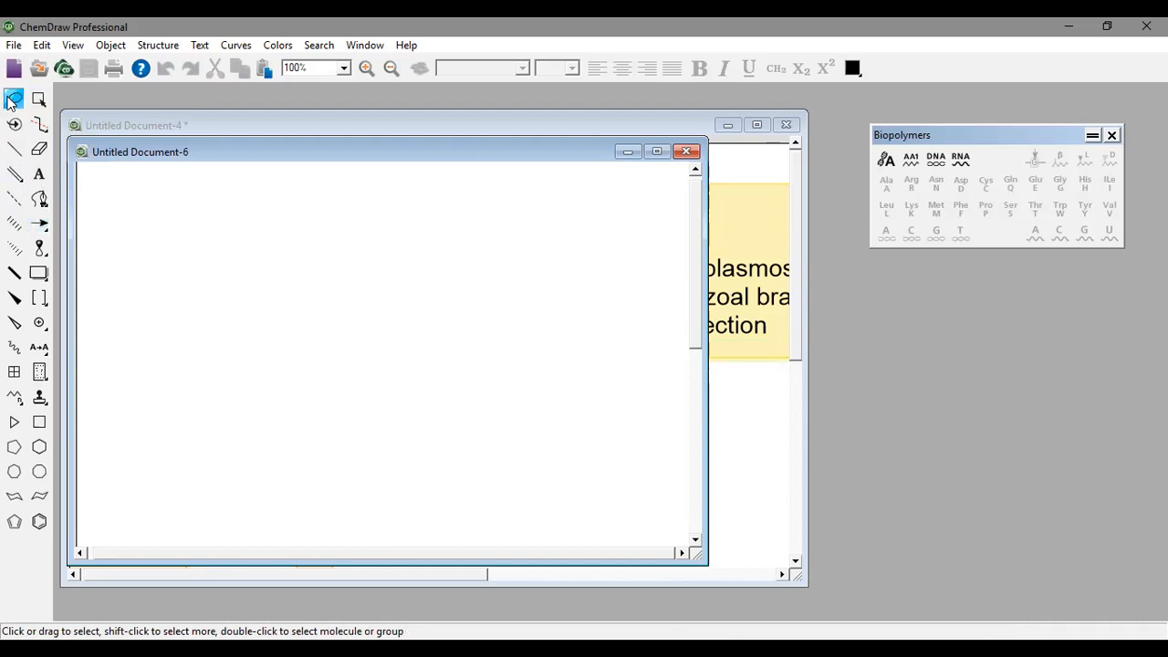
left_click(628, 151)
mouse_move(216, 226)
left_mouse_down()
mouse_move(347, 174)
mouse_move(402, 289)
mouse_move(382, 327)
mouse_move(201, 339)
mouse_move(214, 242)
mouse_move(313, 167)
mouse_move(362, 259)
mouse_move(342, 182)
left_mouse_up()
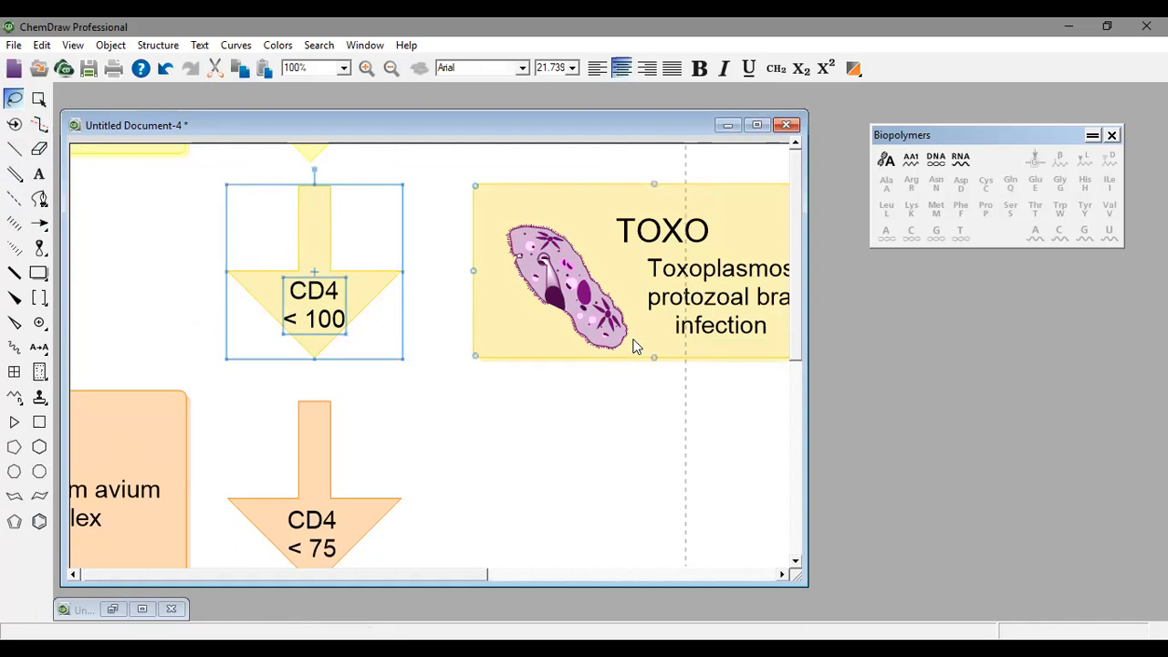
Move the yellow TOXO background box down beside the CD4 < 75 arrow and shift the toxoplasmosis description slightly up and left
mouse_move(624, 289)
left_mouse_down()
mouse_move(594, 257)
mouse_move(635, 329)
mouse_move(603, 506)
left_mouse_up()
mouse_move(623, 291)
left_mouse_down()
mouse_move(569, 226)
mouse_move(528, 208)
mouse_move(484, 266)
mouse_move(545, 248)
mouse_move(535, 334)
mouse_move(602, 355)
left_mouse_up()
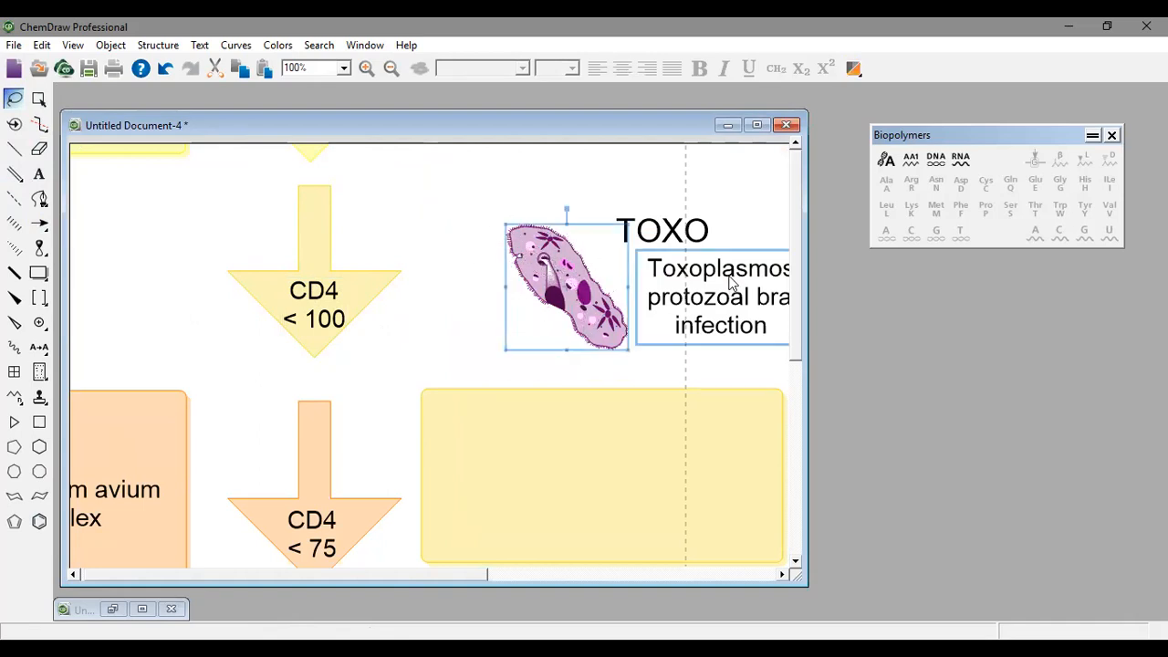
mouse_move(681, 264)
left_mouse_down()
mouse_move(529, 243)
mouse_move(665, 268)
mouse_move(679, 255)
left_mouse_up()
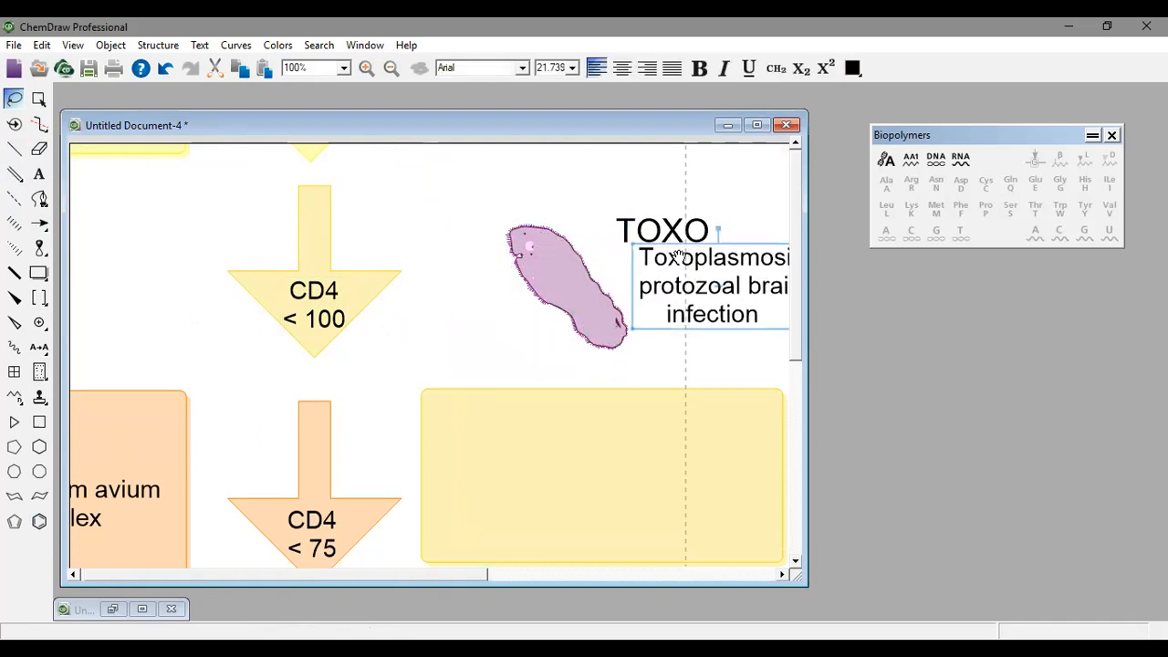
Use the Lasso to select the CD4 < 75 arrow with its label, and add the yellow background box to the selection
mouse_move(375, 516)
left_mouse_down()
mouse_move(290, 484)
mouse_move(283, 504)
mouse_move(313, 571)
mouse_move(352, 490)
left_mouse_up()
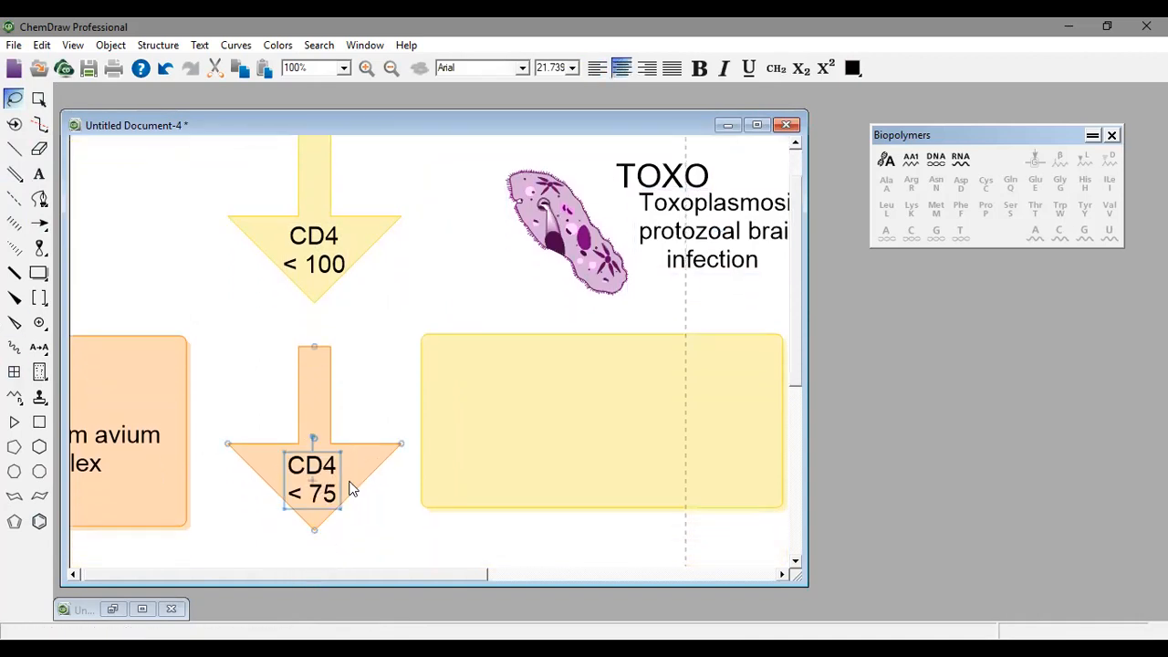
left_click(246, 364)
mouse_move(249, 364)
left_mouse_down()
mouse_move(173, 305)
mouse_move(761, 461)
mouse_move(302, 270)
mouse_move(192, 309)
left_mouse_up()
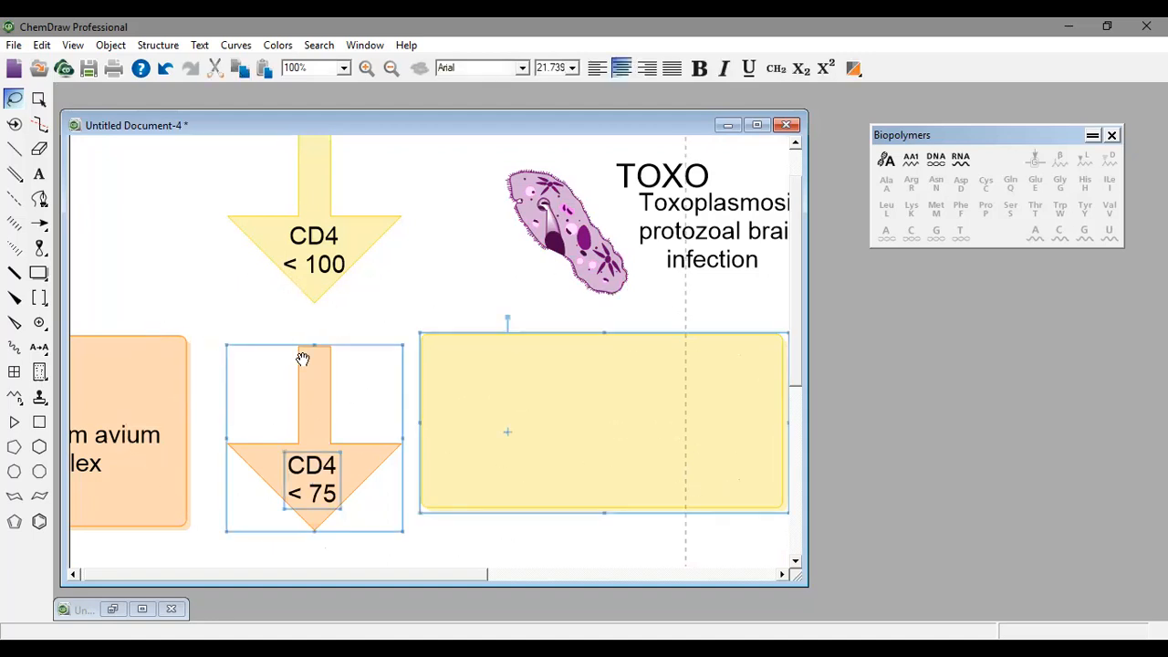
scroll(303, 369, "up", 3)
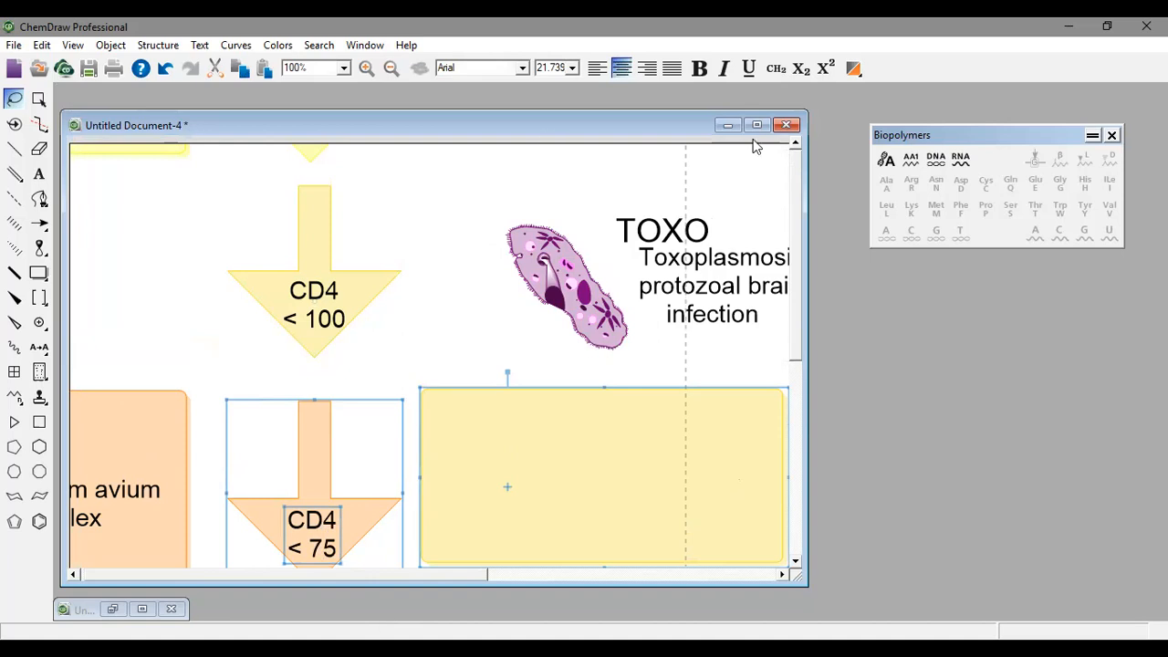
Minimise Untitled Document-4, maximise the blank document, and browse the list of sample documents without opening one
left_click(728, 125)
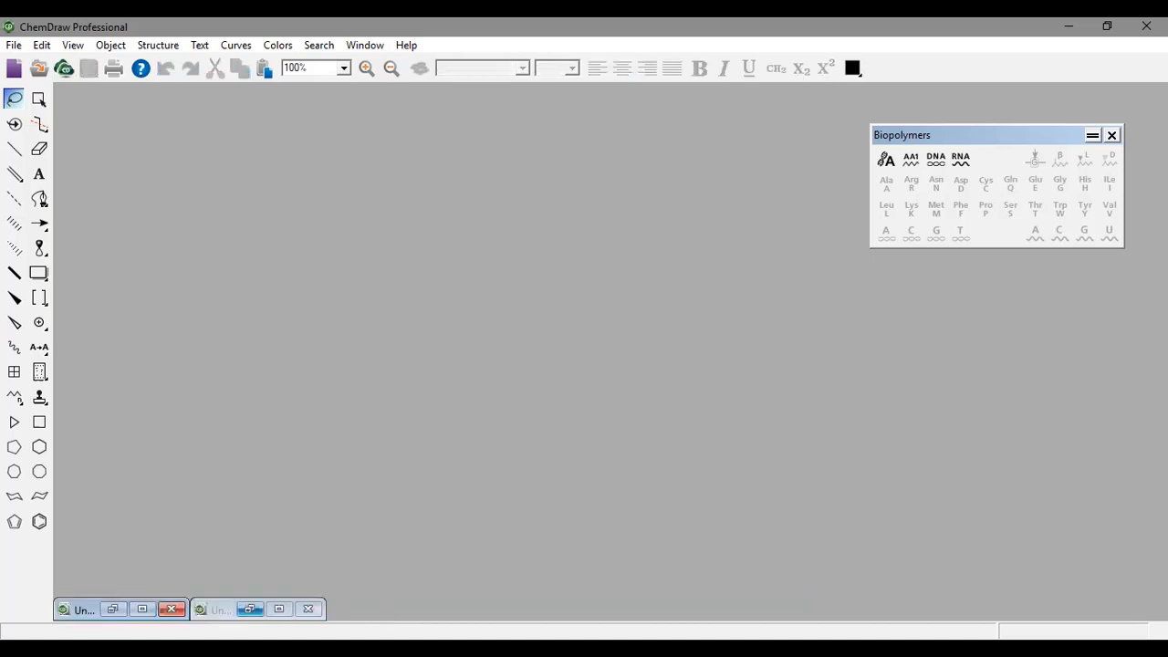
left_click(141, 609)
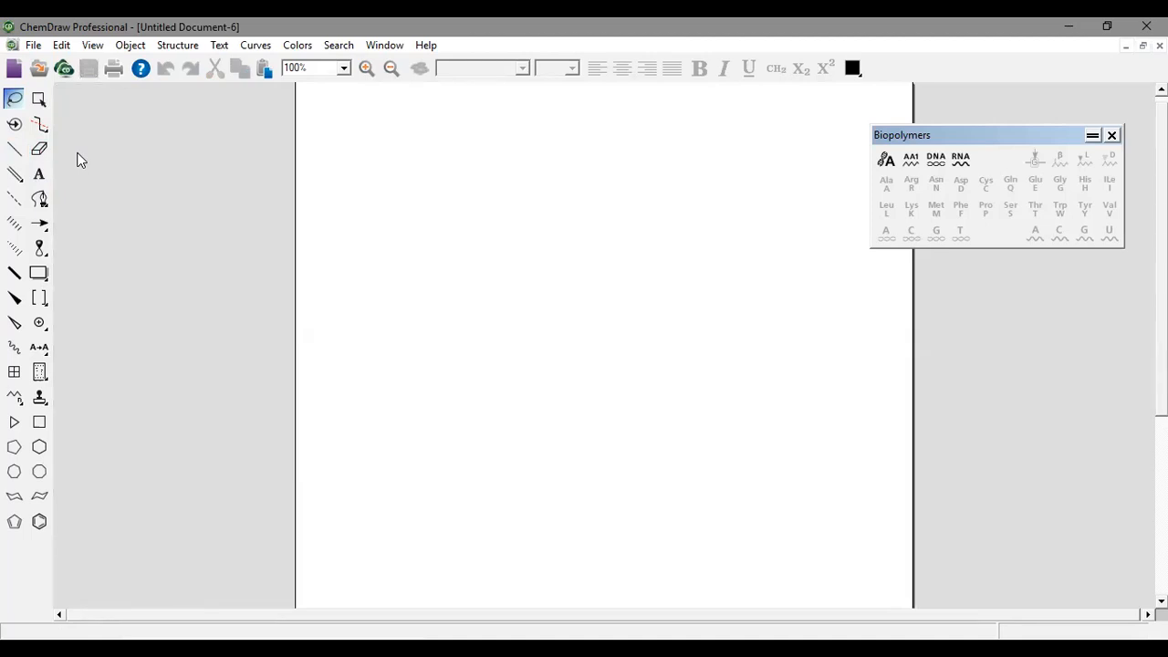
left_click(31, 45)
mouse_move(82, 144)
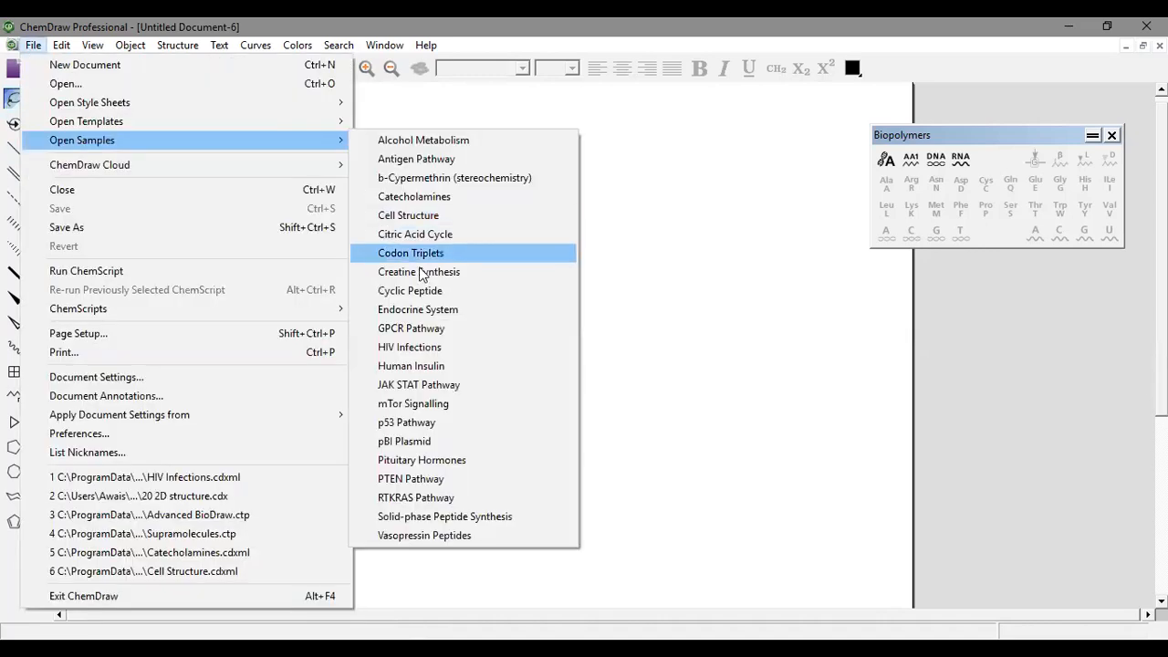
left_click(388, 146)
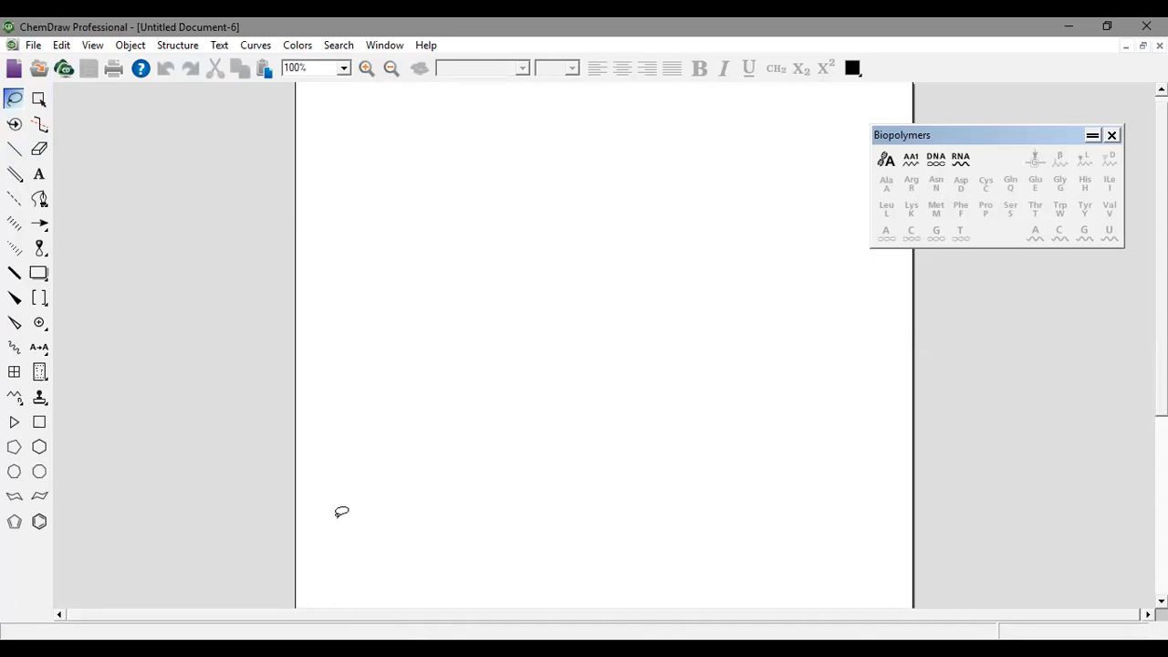
Trace an empty selection on the blank page with the Lasso, and draw a rectangular one with the Marquee tool
mouse_move(383, 492)
left_mouse_down()
mouse_move(316, 484)
mouse_move(326, 399)
left_mouse_up()
left_click(38, 99)
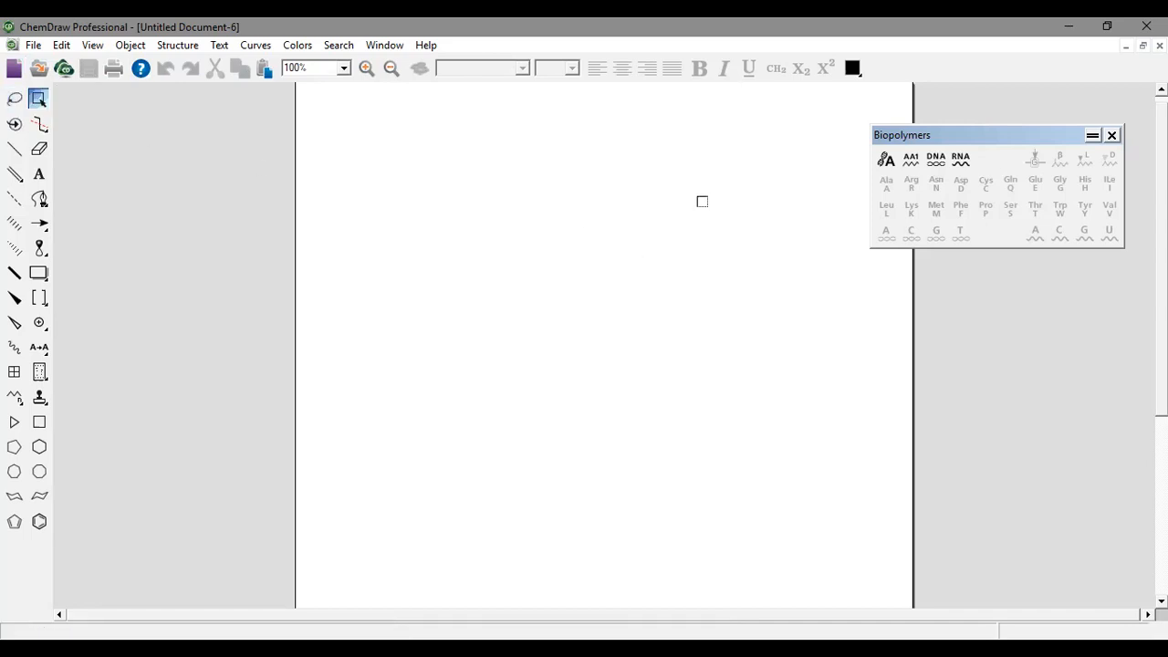
left_click_drag(710, 215, 584, 223)
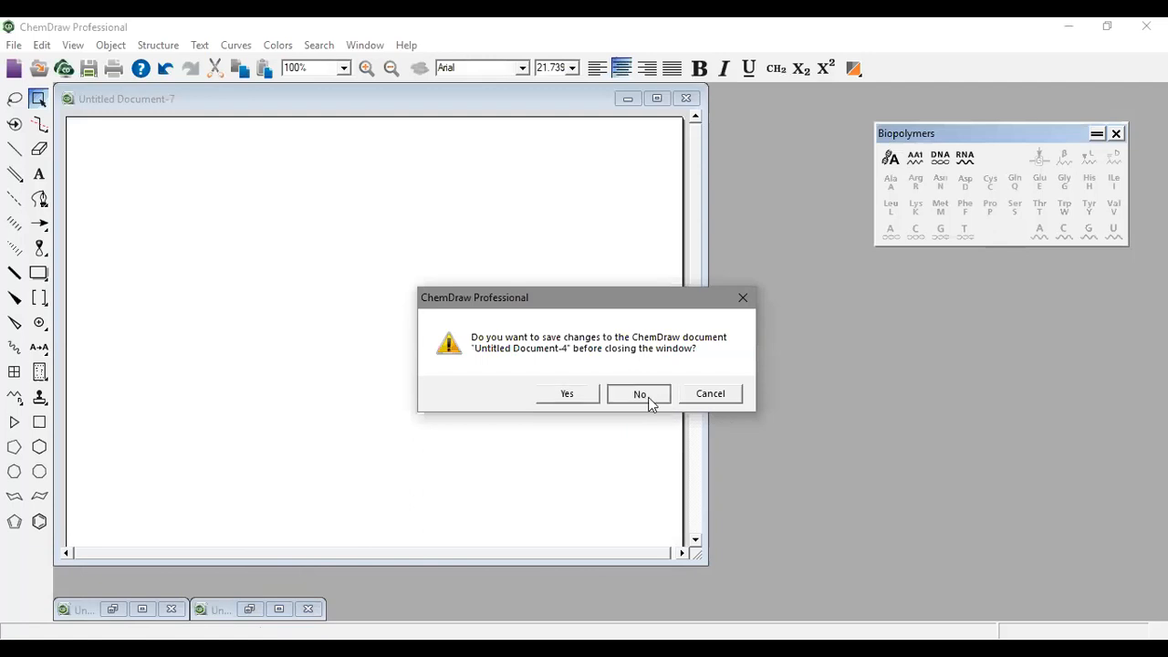
Close Untitled Document-4 without saving its changes, and close the remaining minimised document
left_click(639, 394)
left_click(169, 609)
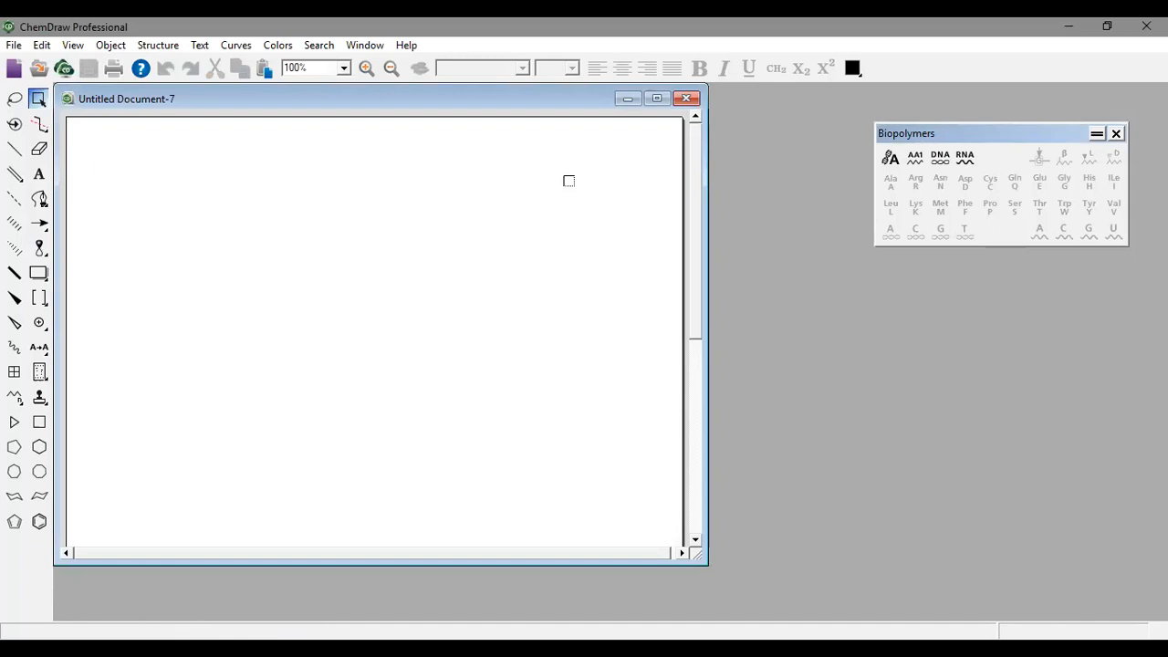
Demonstrate minimising, maximising and restoring the Untitled Document-7 window, and enlarge the restored window from its corner
left_click(628, 98)
left_click(138, 616)
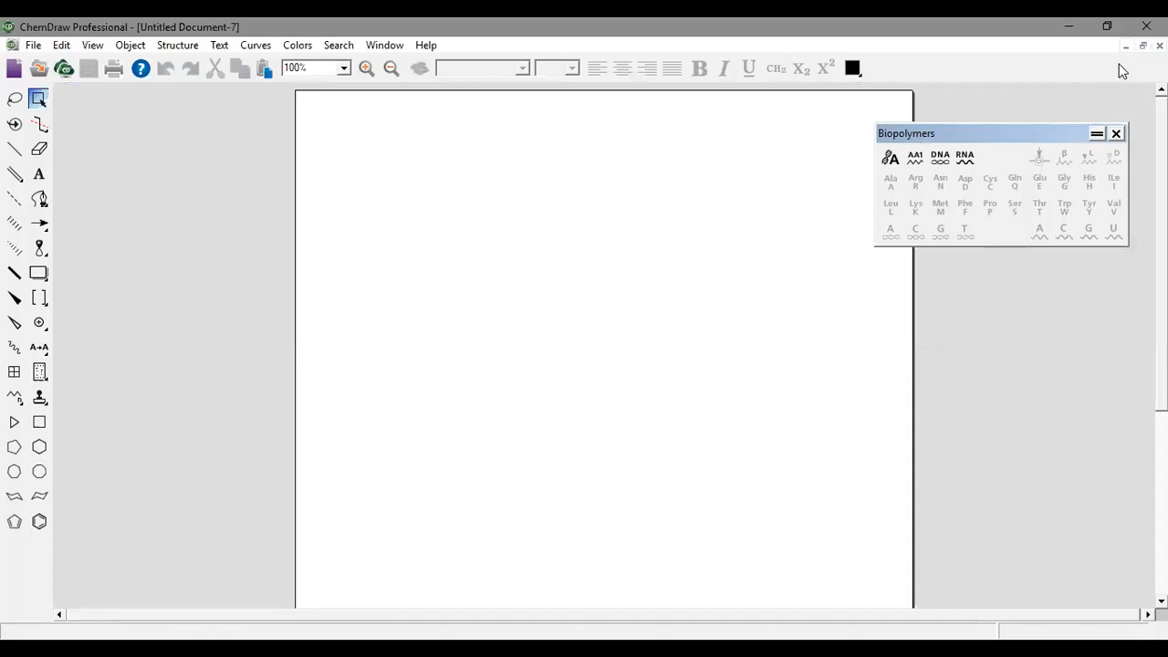
left_click(1142, 45)
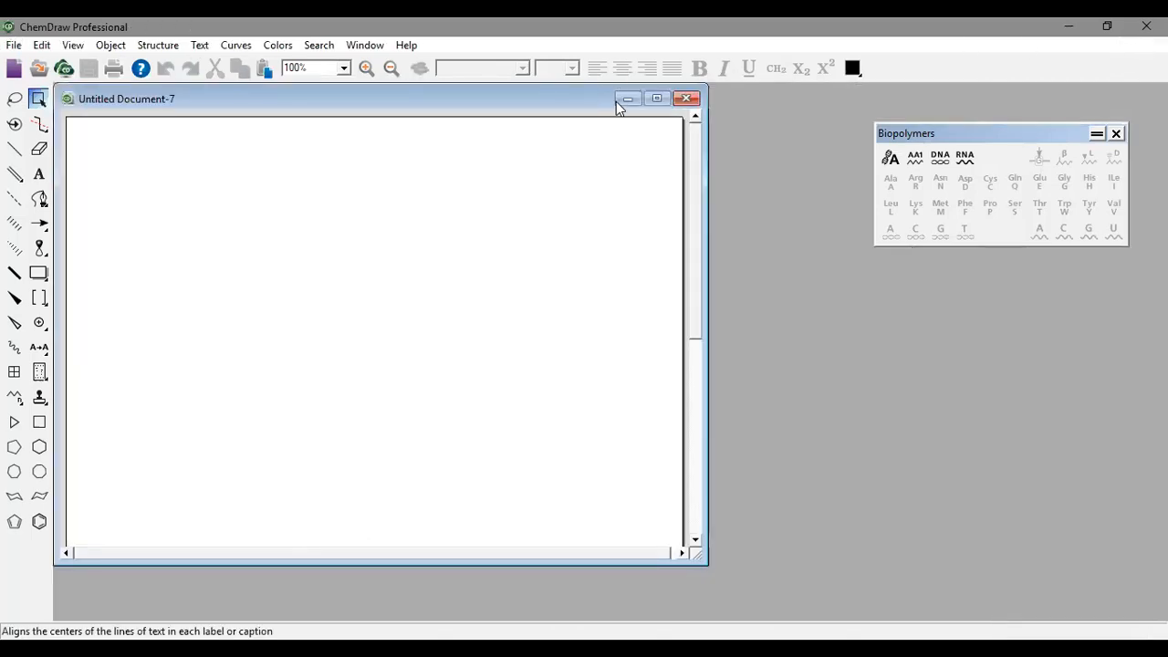
left_click(659, 99)
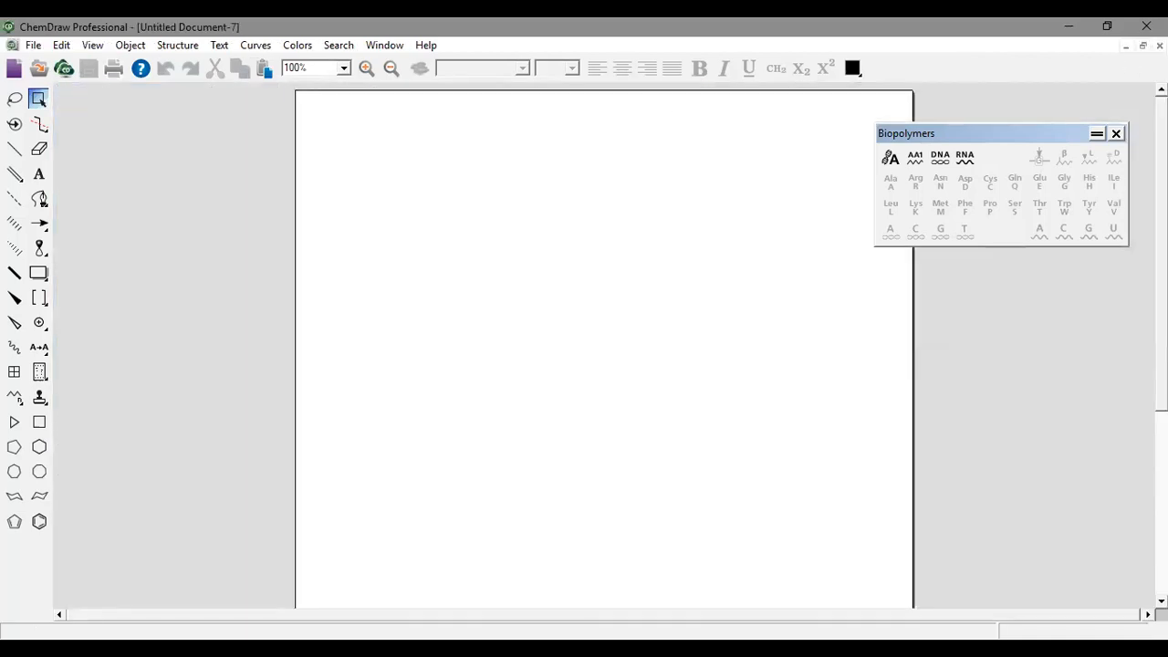
left_click(1125, 45)
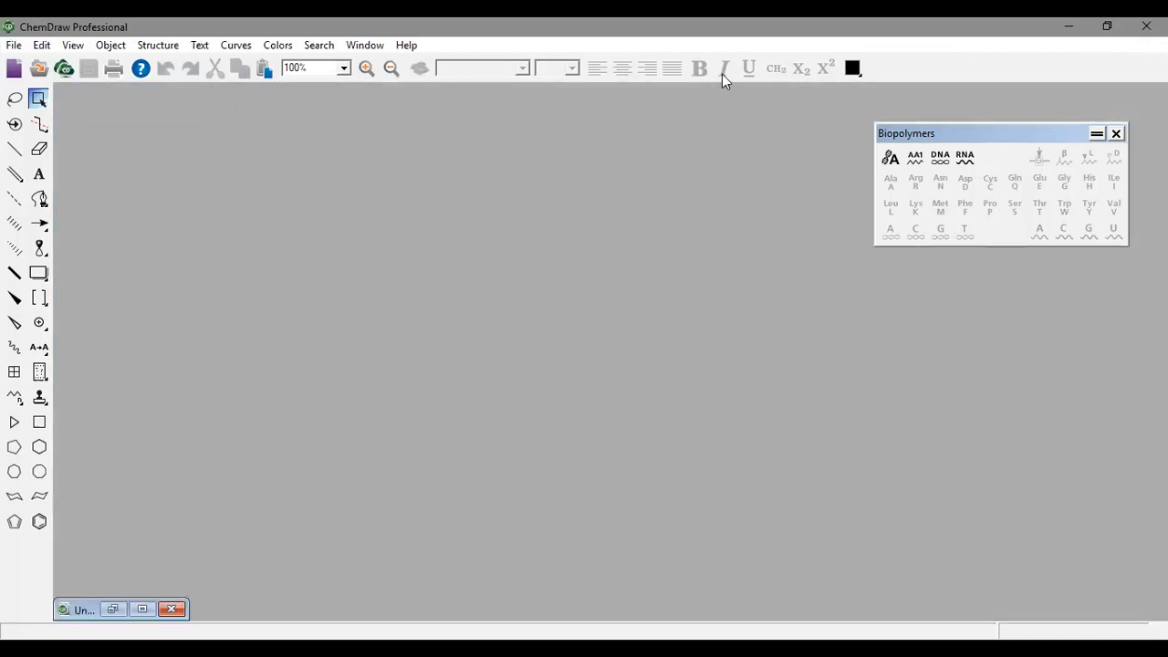
left_click(152, 611)
left_click(1142, 45)
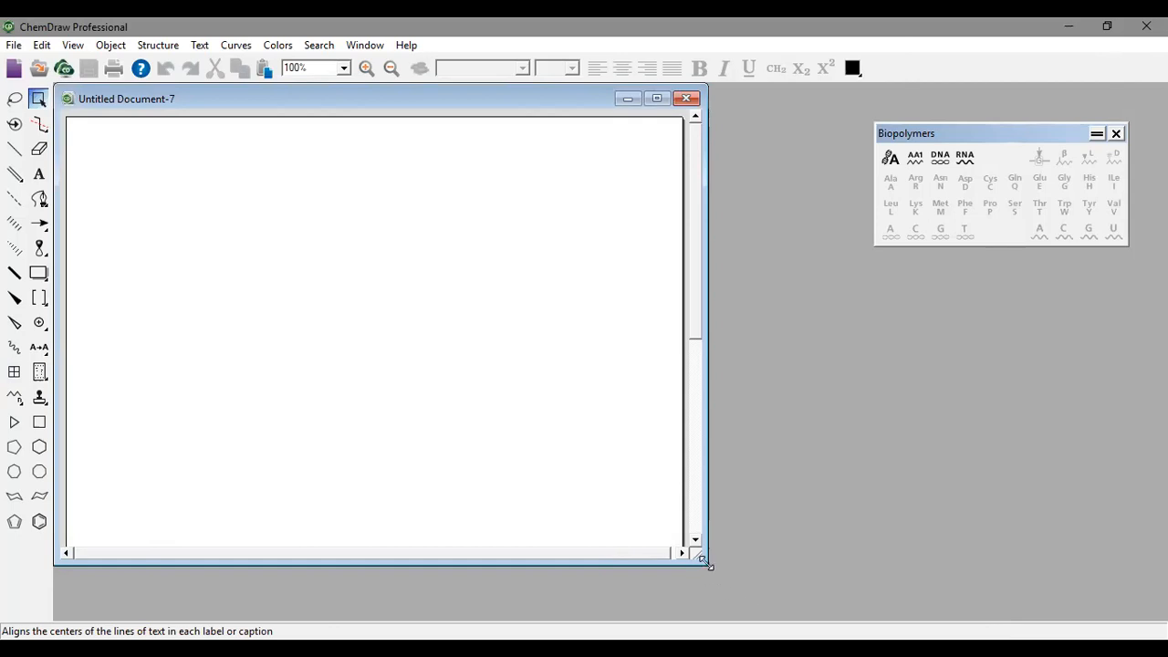
left_click_drag(704, 562, 787, 609)
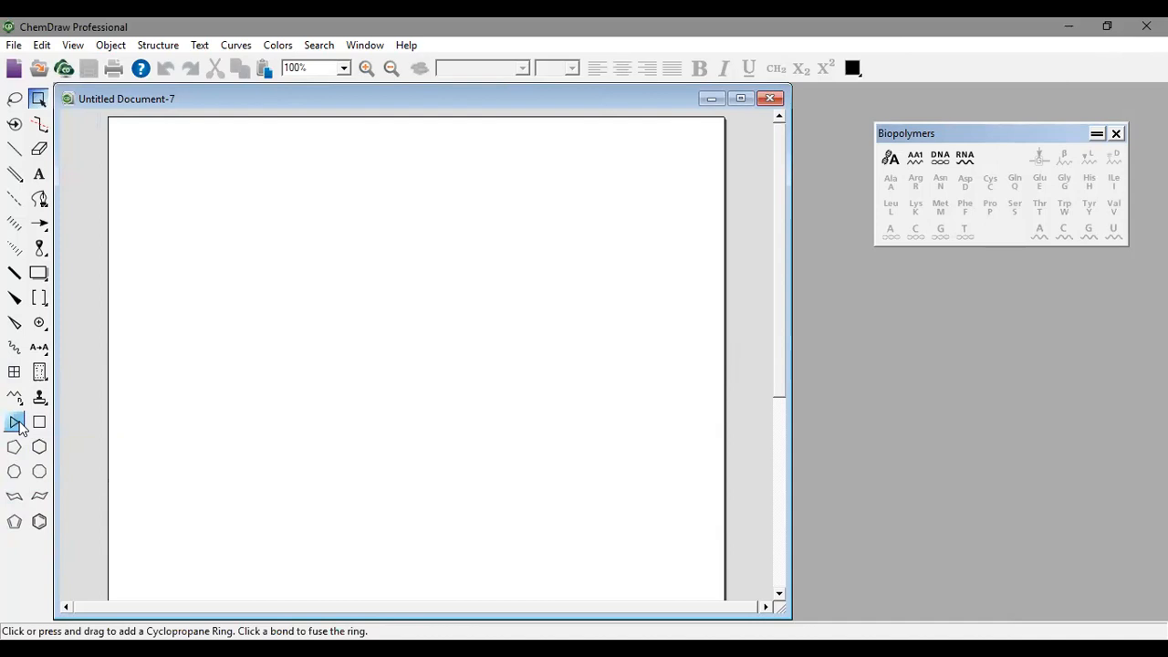
Draw a benzene ring in the upper-left area of the blank page
left_click(39, 522)
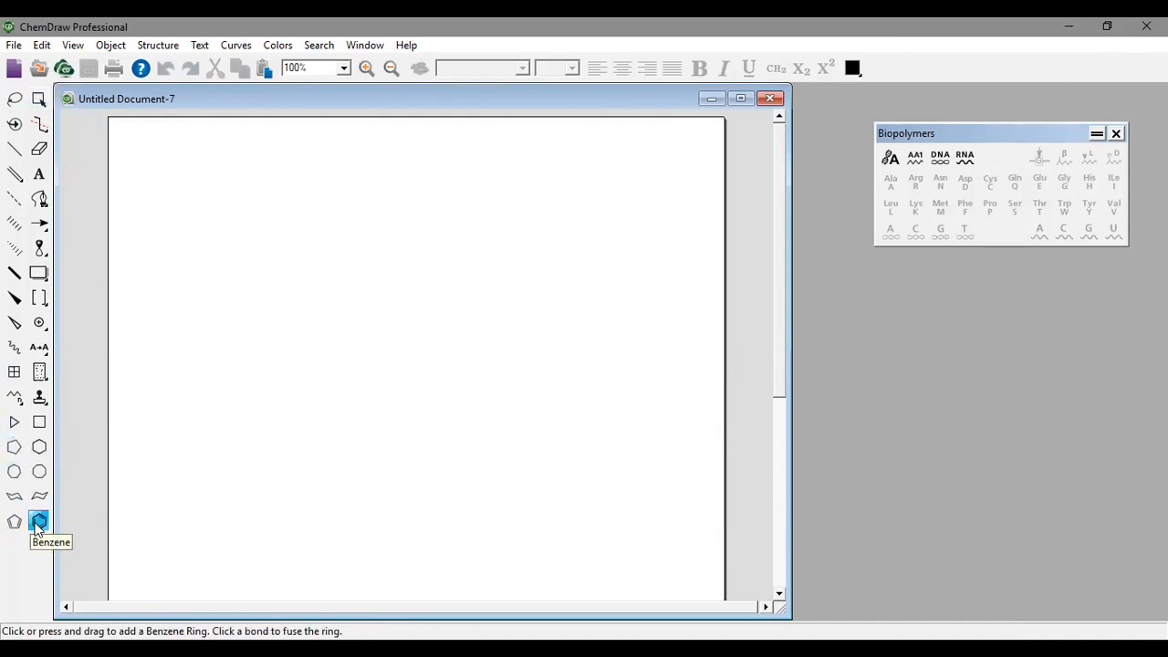
left_click(176, 253)
left_click_drag(252, 350, 254, 391)
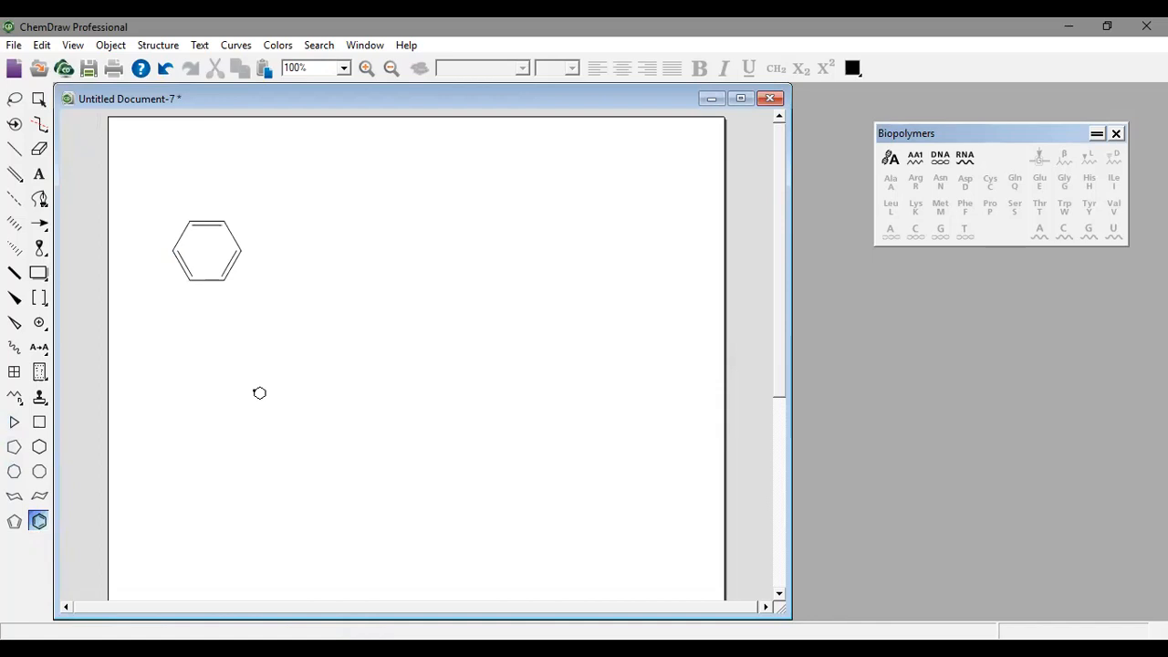
Select the benzene ring with the Marquee tool, relabel all its atoms as O, and apply Clean Up Structure
left_click(37, 106)
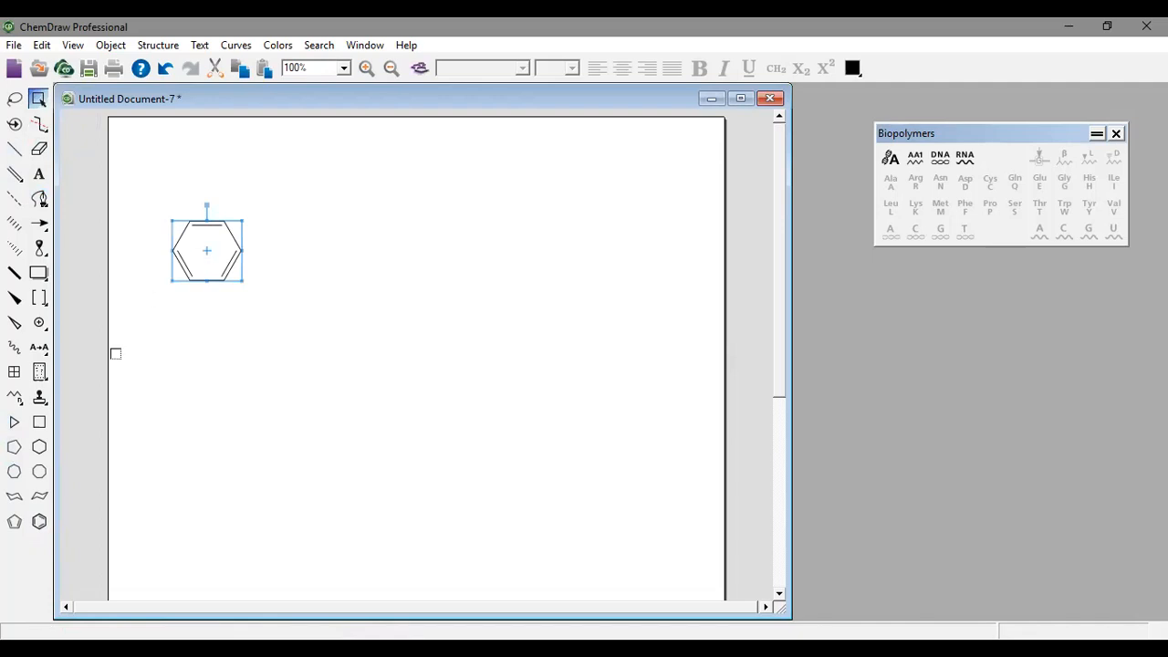
key("o")
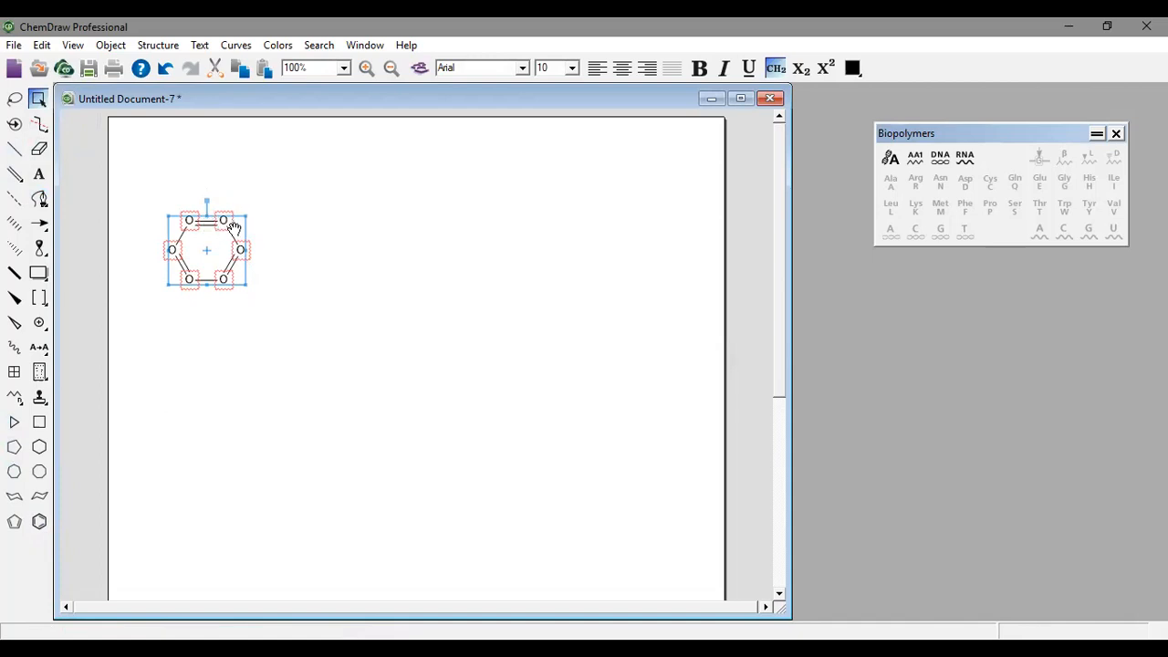
left_click(161, 45)
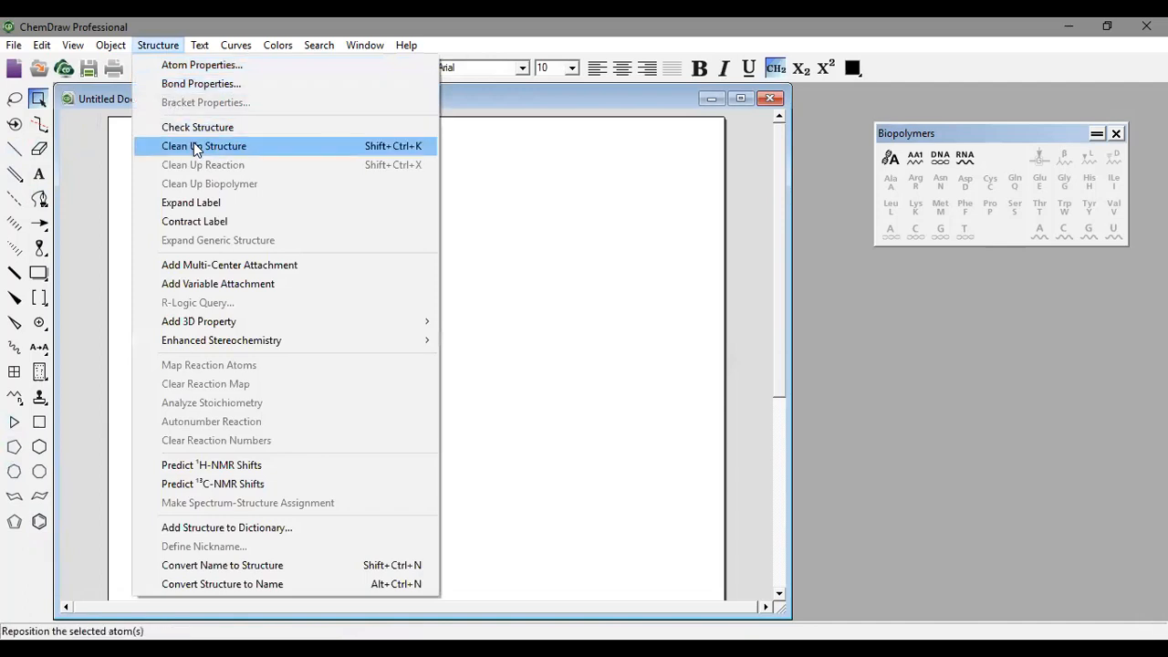
left_click(193, 147)
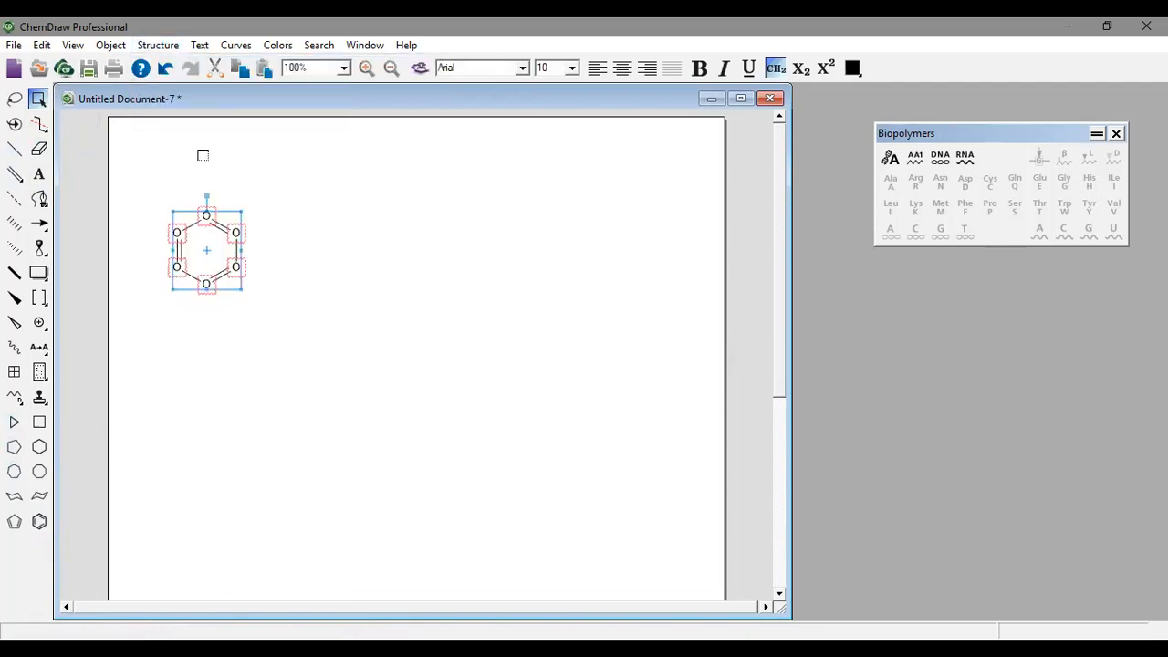
left_click(180, 381)
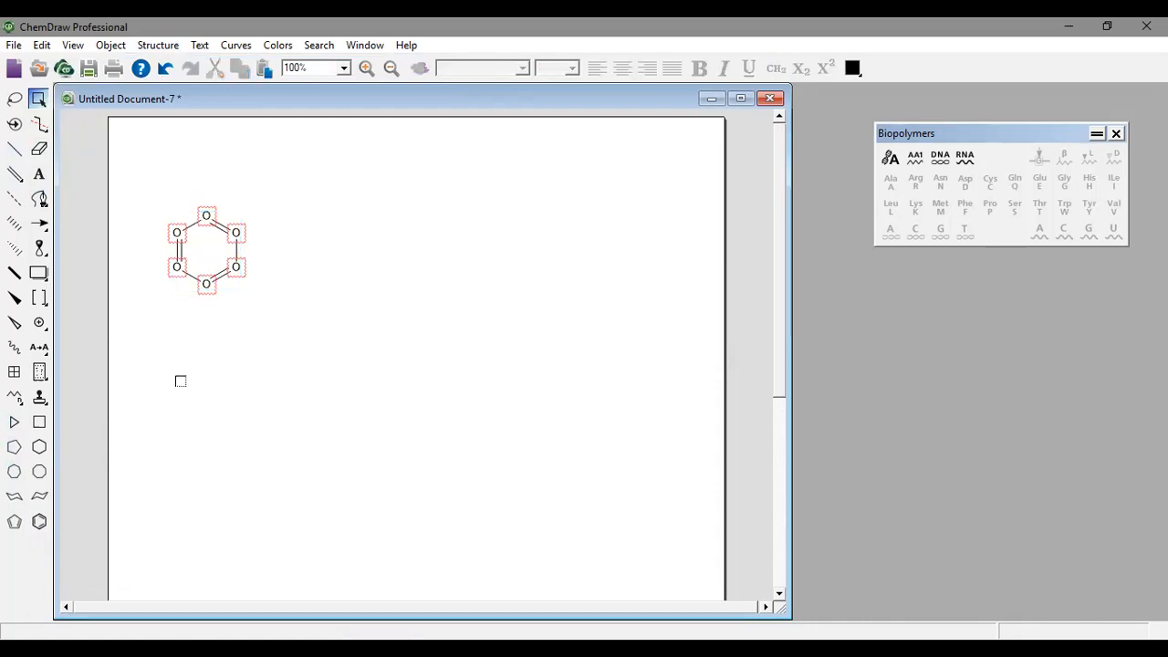
Undo the structure clean-up and the oxygen labels, and deselect the benzene ring
key("ctrl+z")
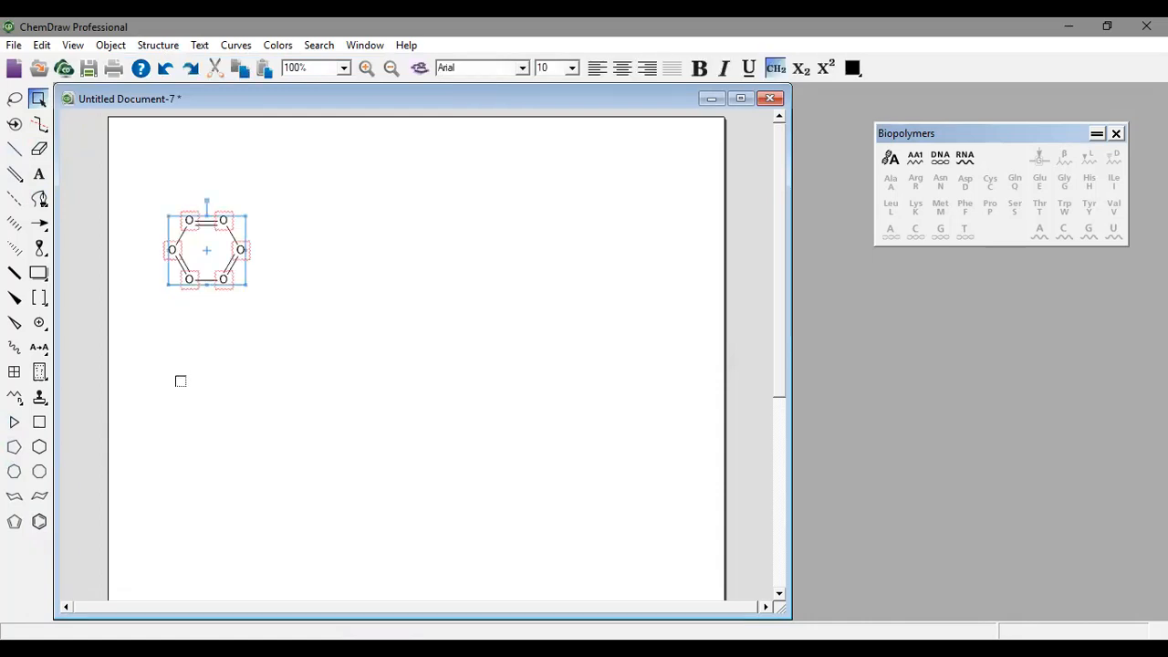
key("ctrl+z")
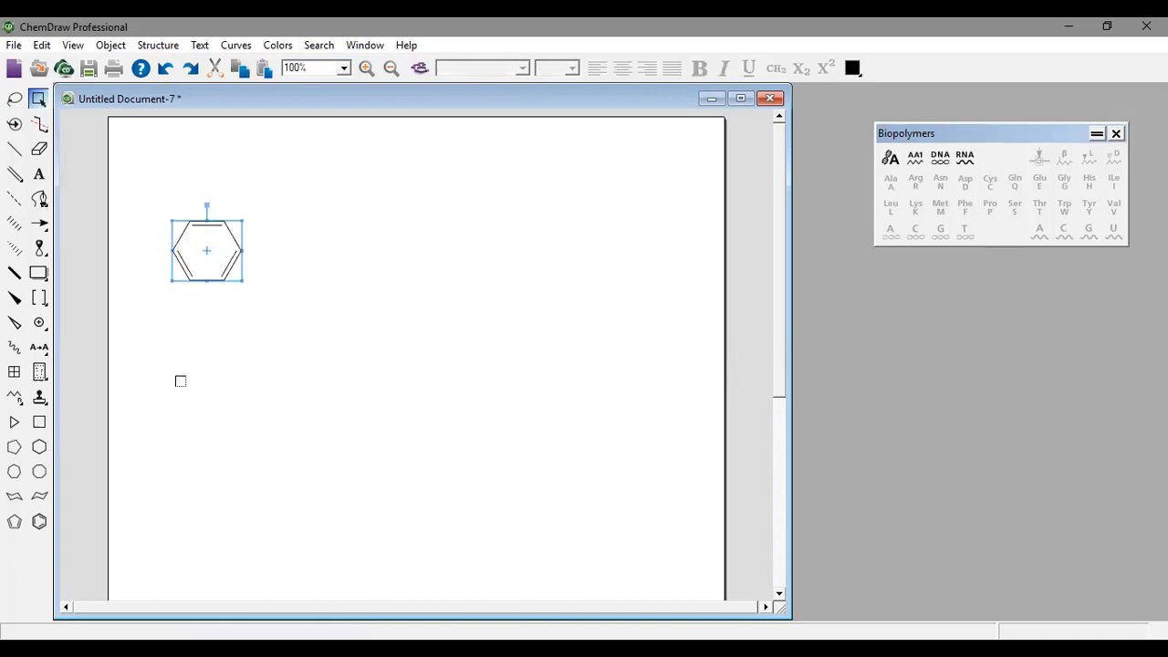
left_click(217, 296)
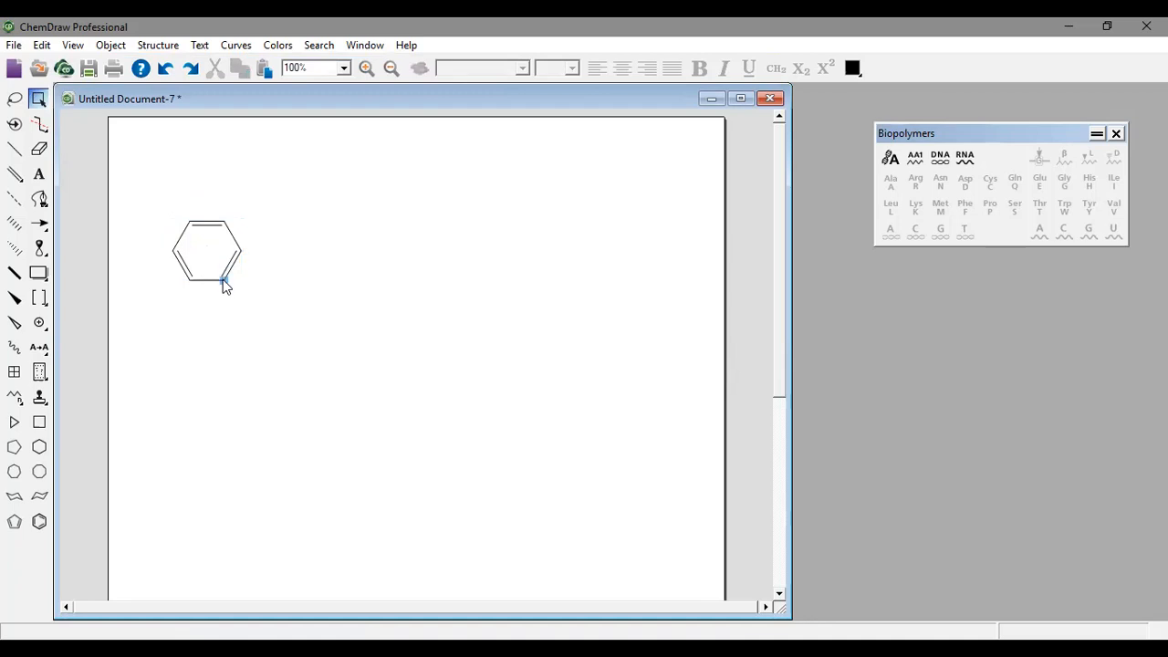
Use the Solid Bond tool to build a branched carbon chain from the benzene ring's lower-right atom, extending its lower-left branch by one bond
left_click(225, 282)
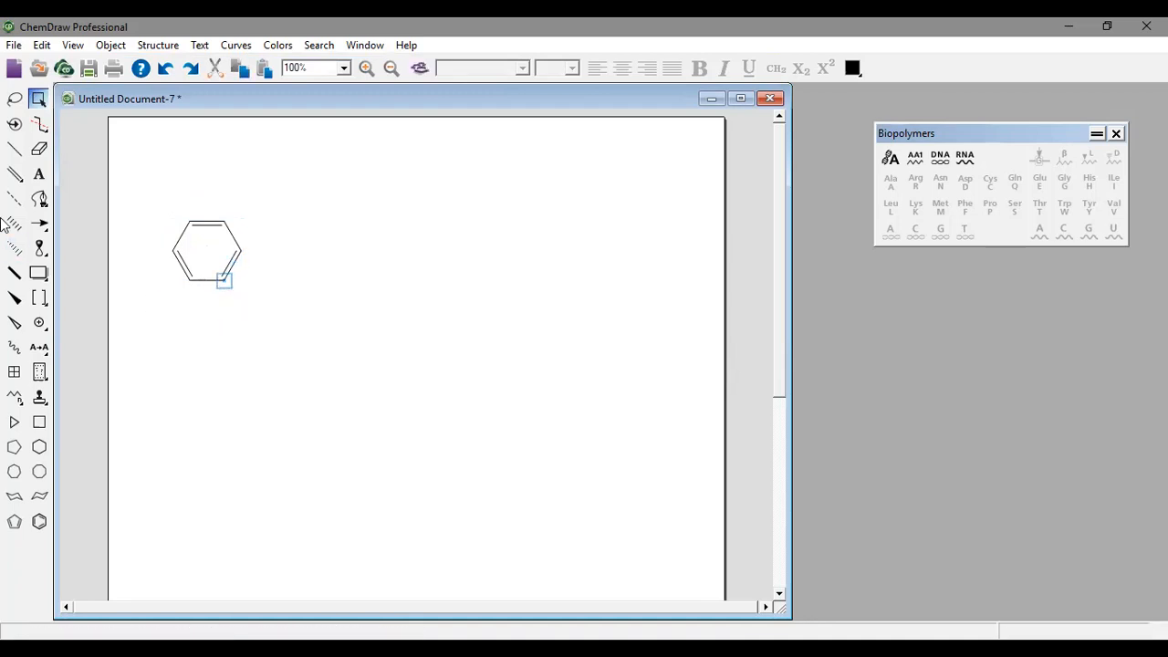
left_click(13, 147)
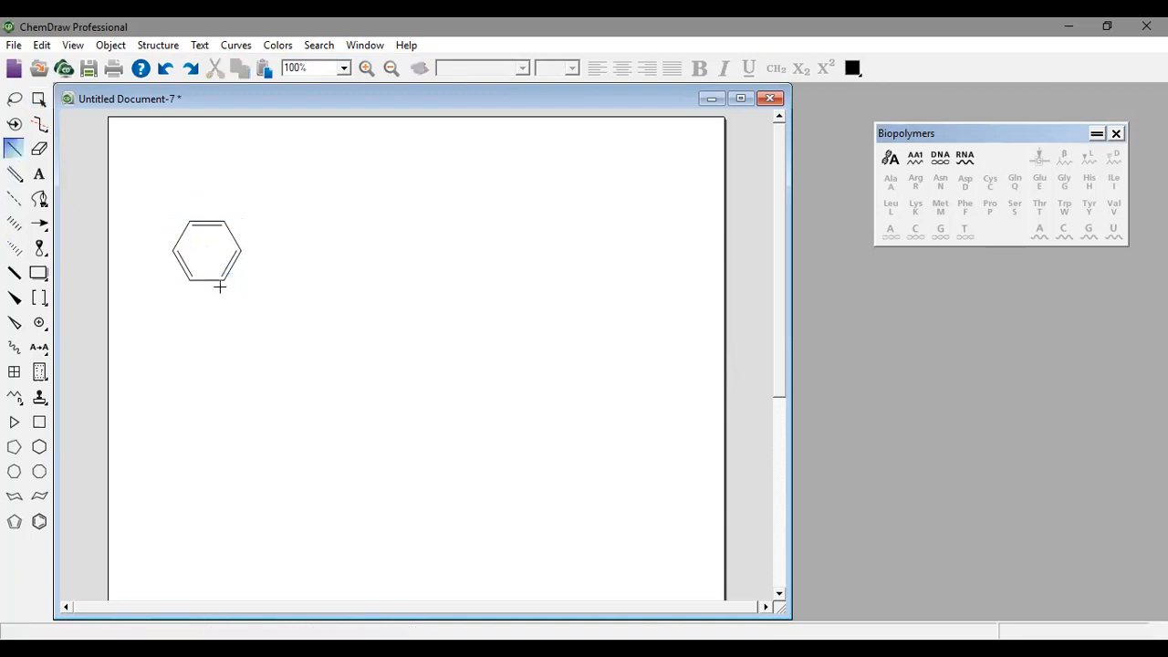
left_click(224, 280)
left_click(241, 309)
left_click(241, 310)
left_click(276, 310)
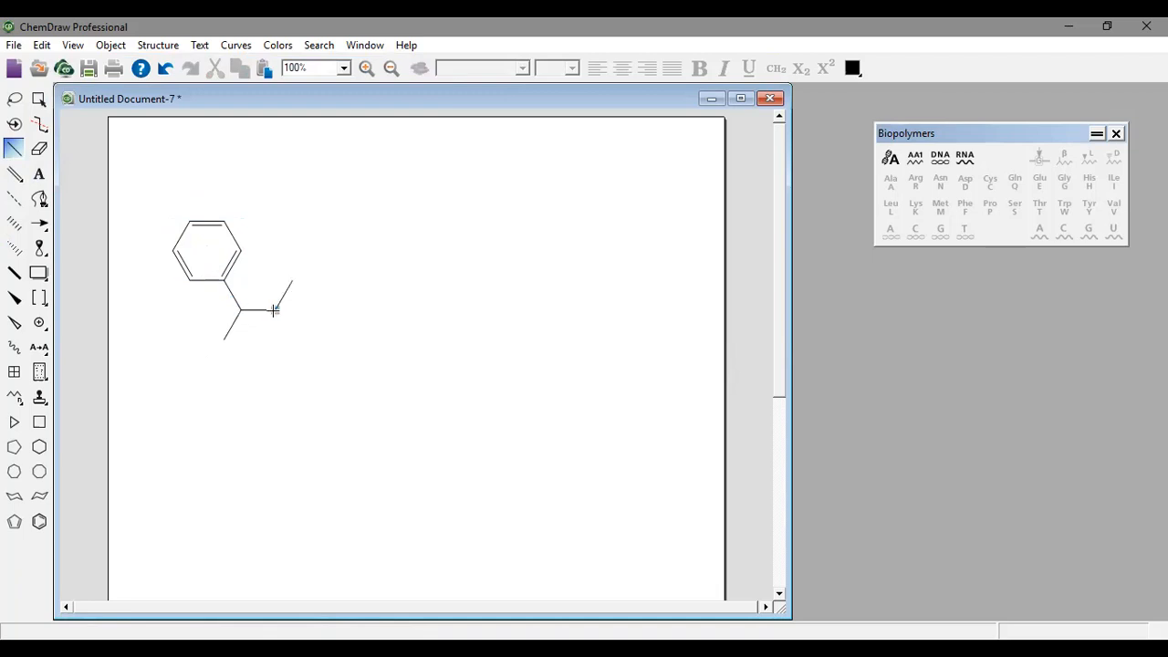
left_click(275, 311)
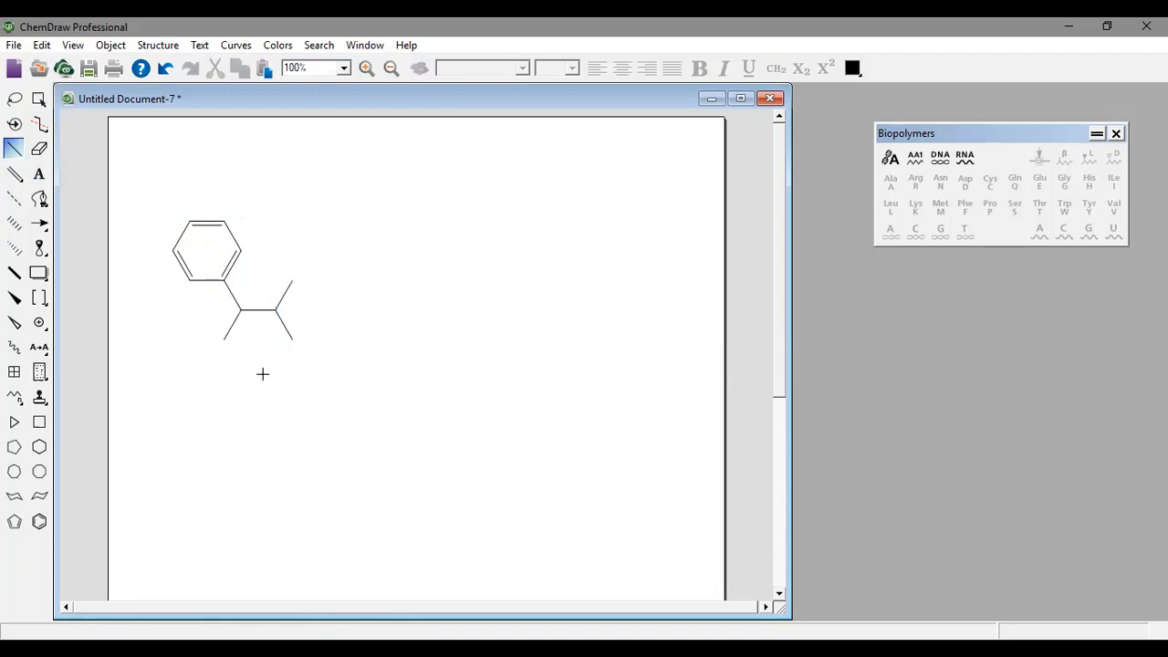
left_click(225, 340)
Make the chain's horizontal bond double, add double bonds to both right-hand branch ends, and undo a double bond tried on the lower-left branch
left_click(14, 172)
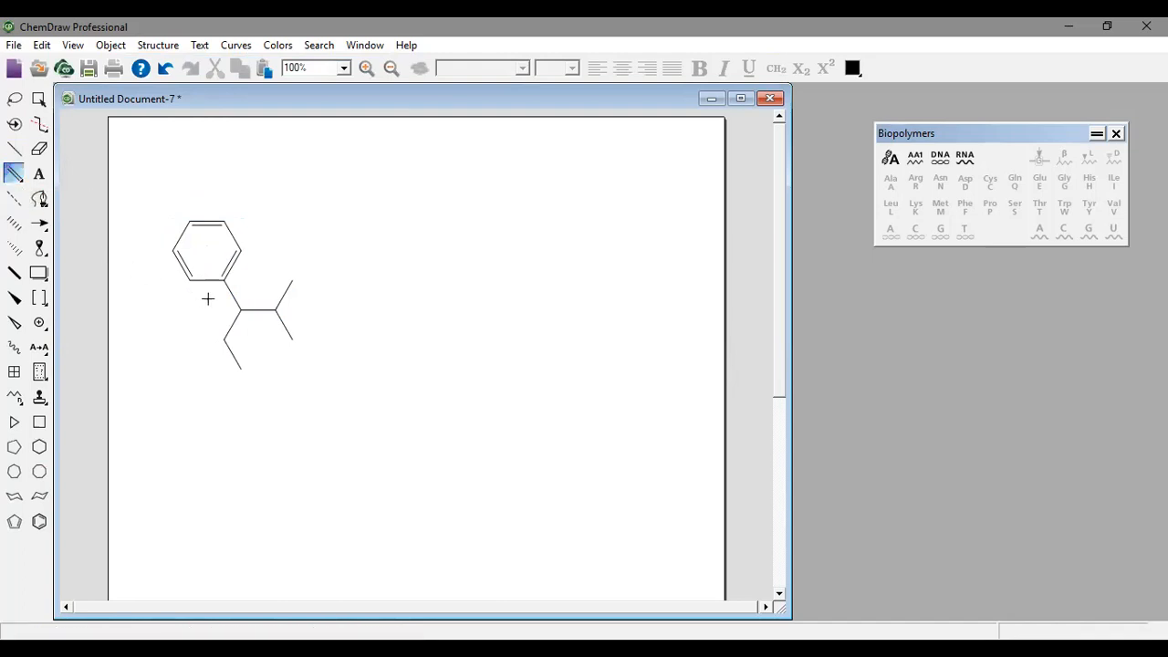
left_click(258, 311)
left_click(294, 339)
left_click(293, 281)
left_click(232, 327)
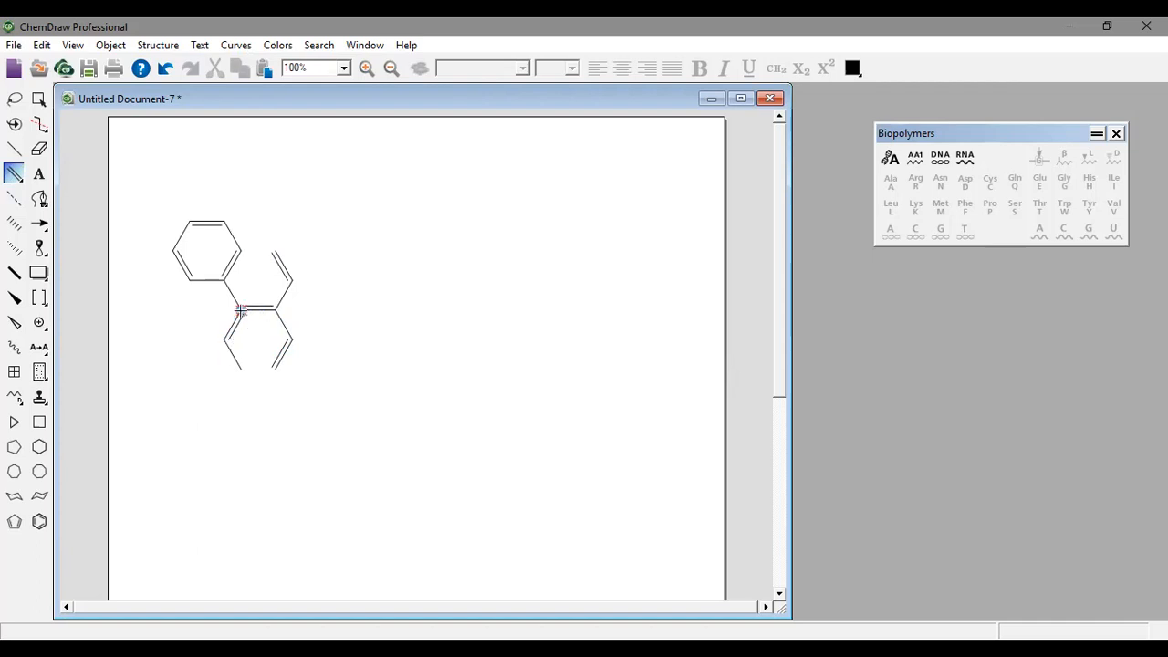
left_click(165, 68)
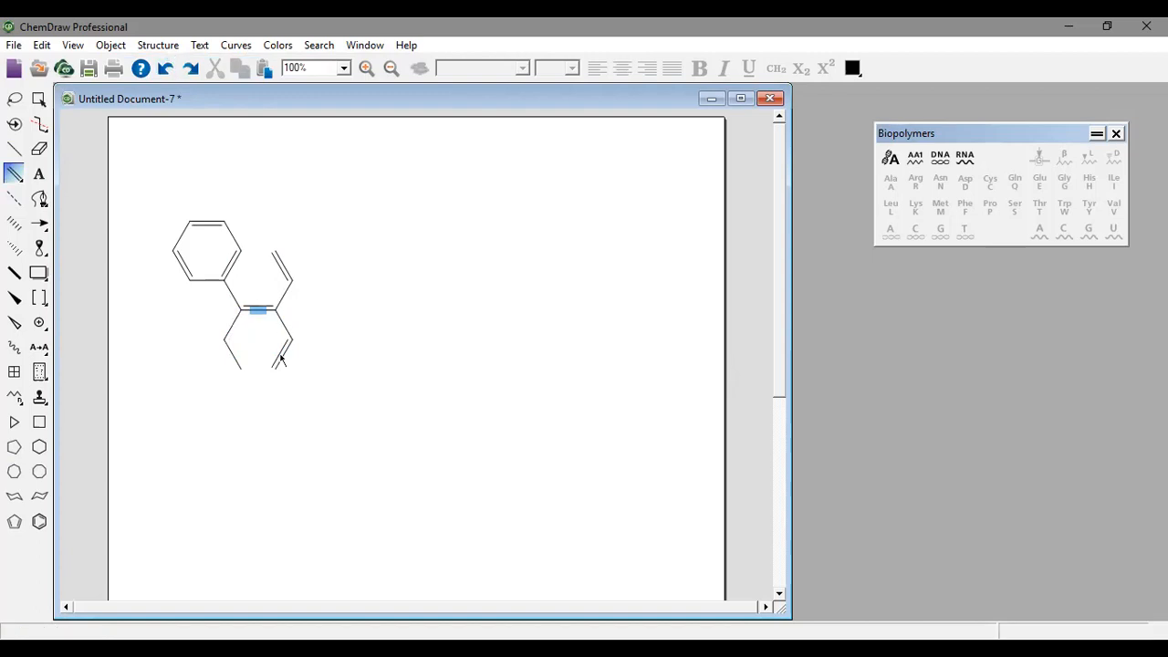
Close the lower six-membered ring with a double bond along its base, undoing the misplaced first attempt
left_click(245, 372)
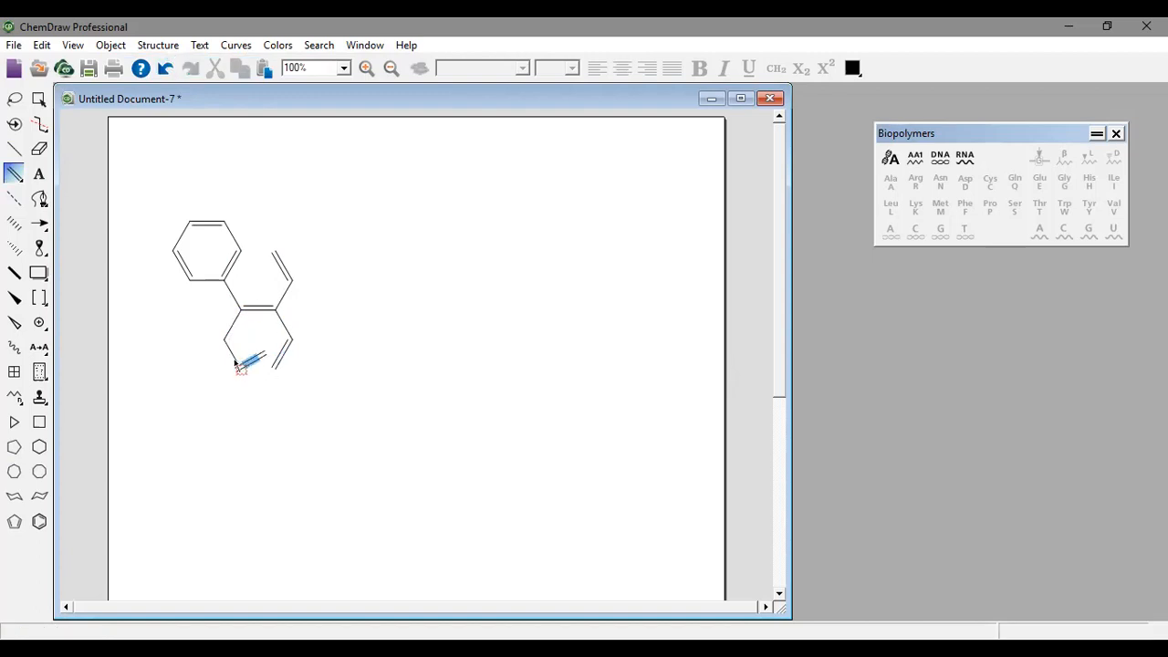
left_click(165, 69)
left_click(240, 369)
Add a dashed bond to the lower ring's right-hand atom and a solid wedge bond to the middle atom of the upper-right branch
left_click(15, 199)
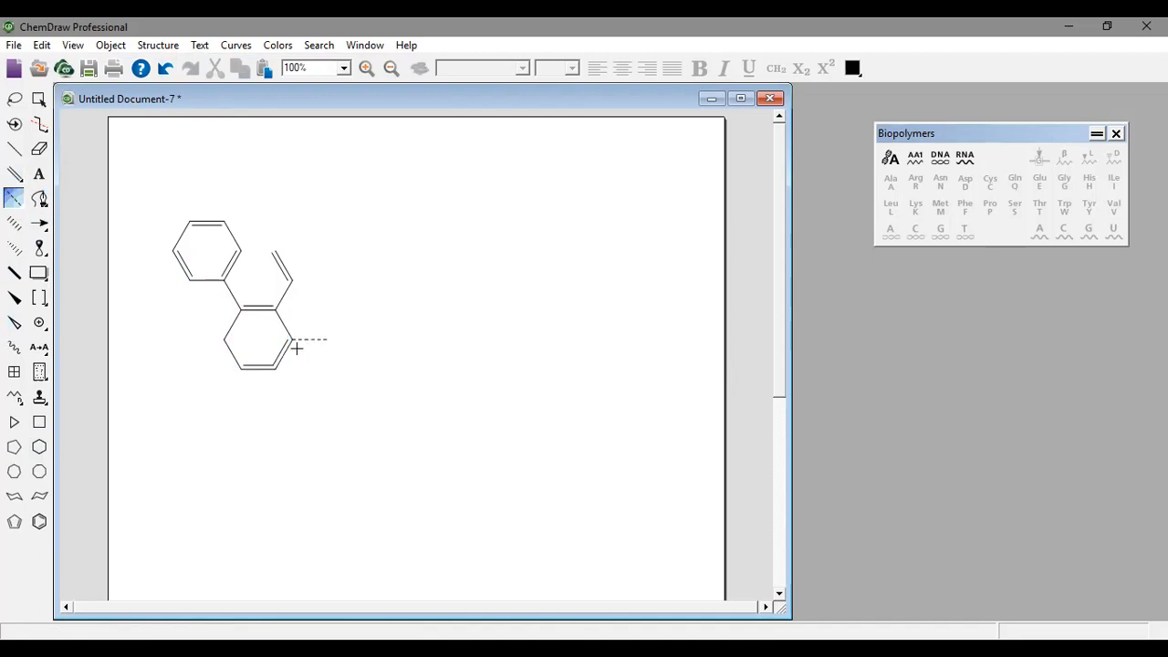
left_click(15, 298)
left_click(292, 279)
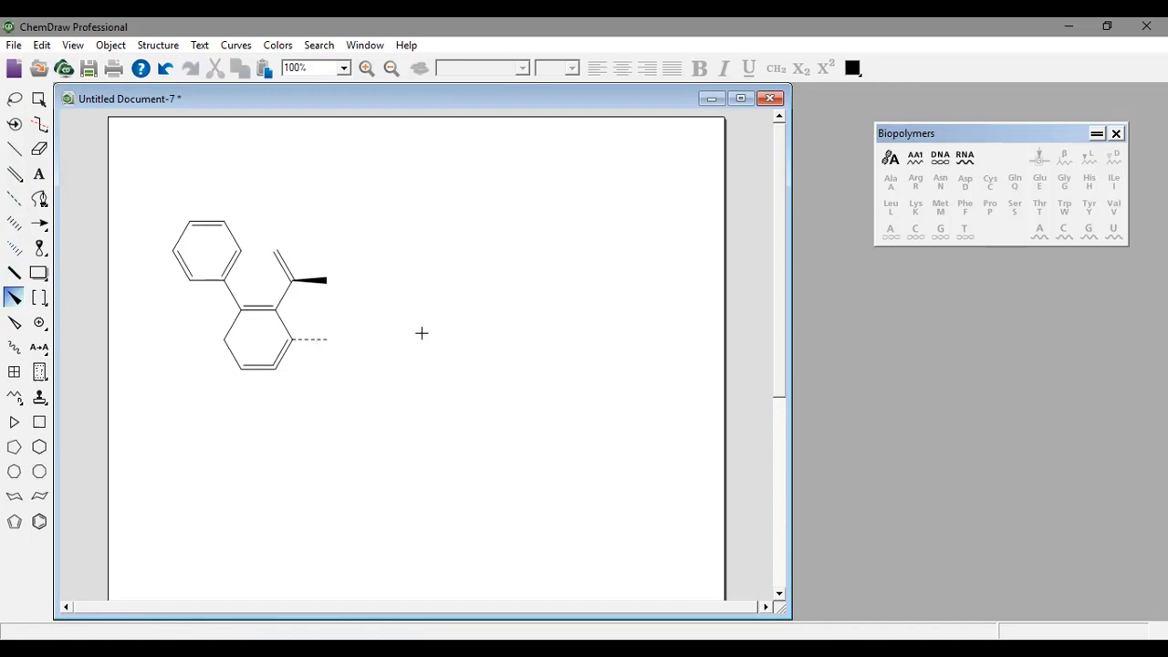
Try the atom labels O, N, H, Cl, n-Bu, s-Bu and t-Bu on the lower ring's left atom
double_click(39, 98)
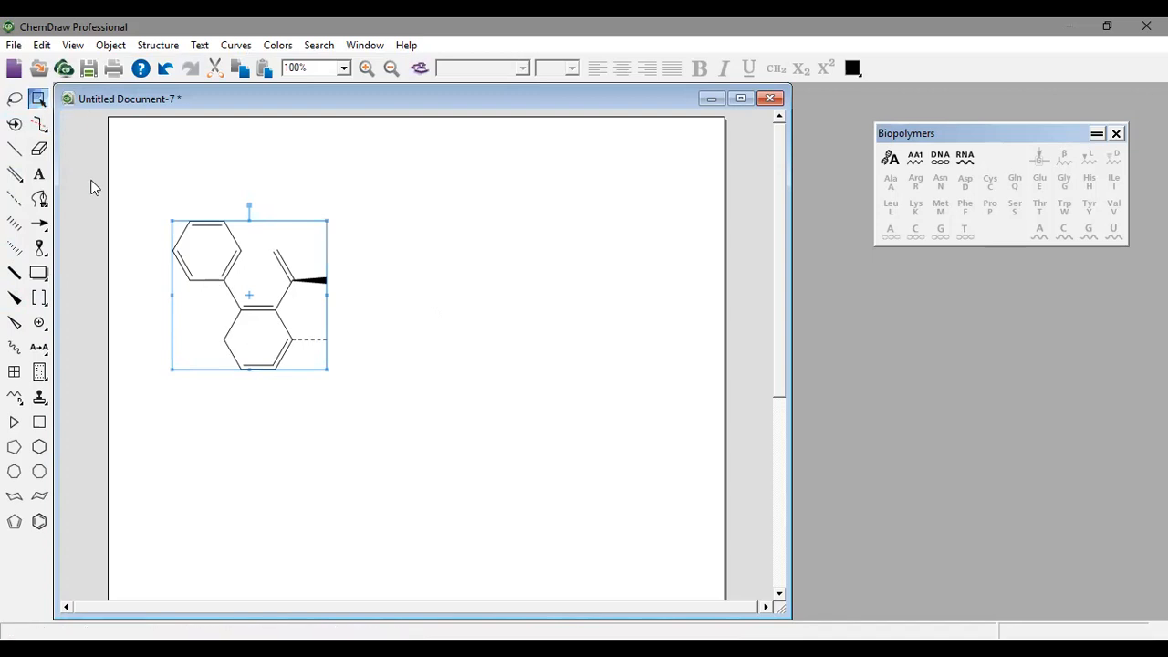
left_click(238, 410)
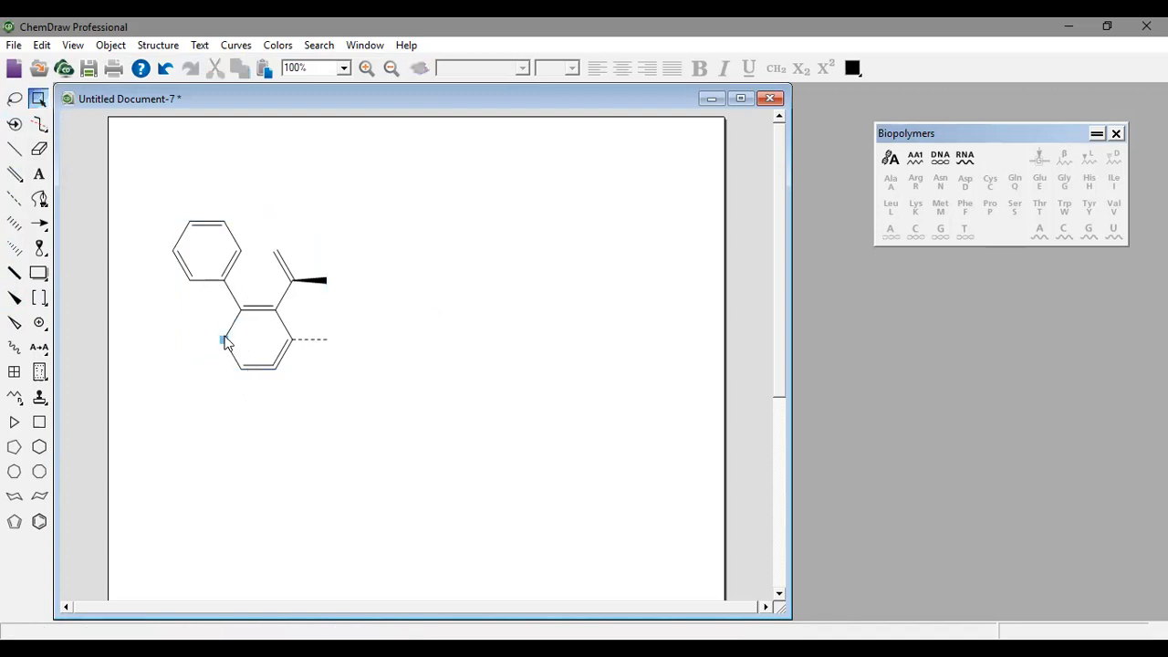
key("o")
key("n")
key("h")
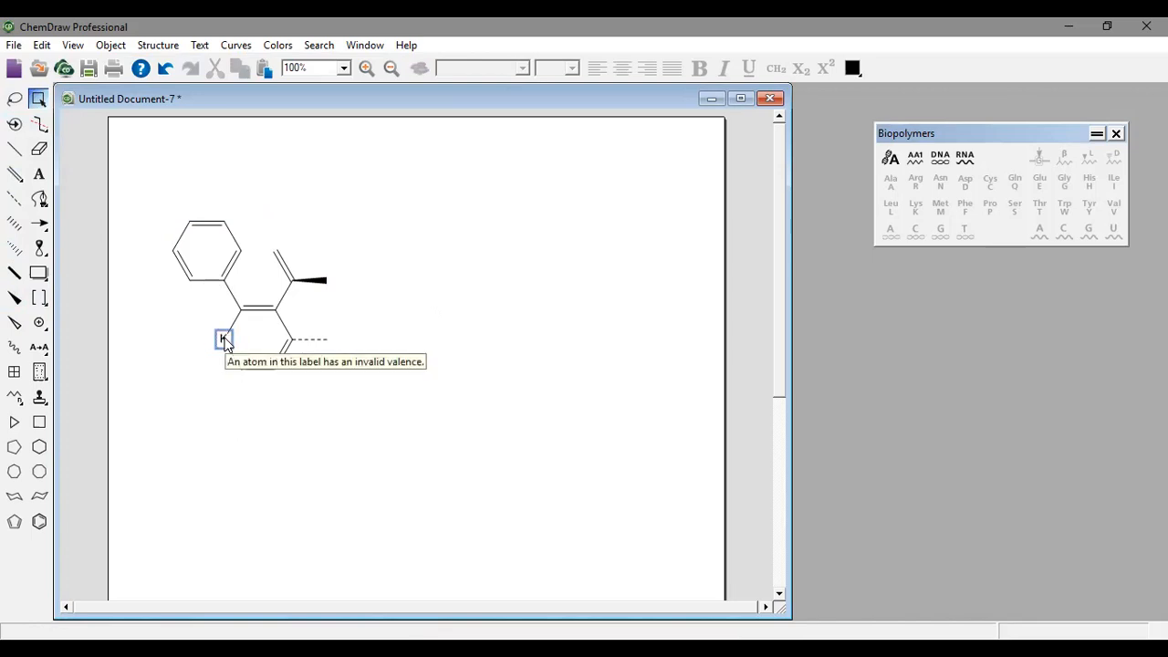
key("c")
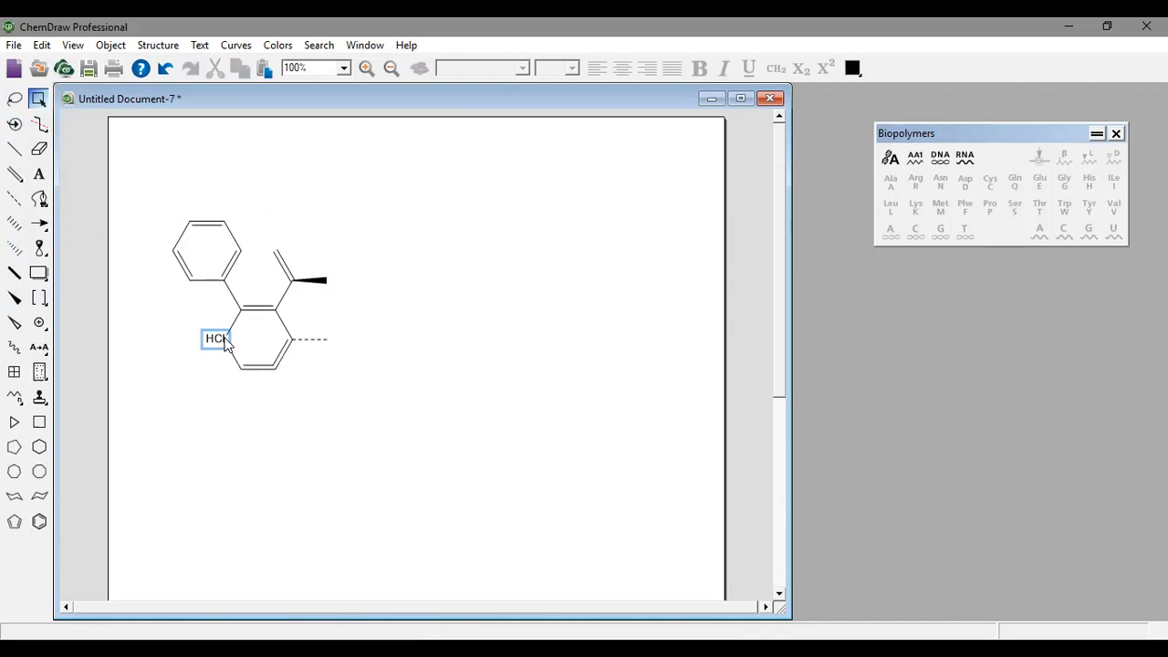
key("h")
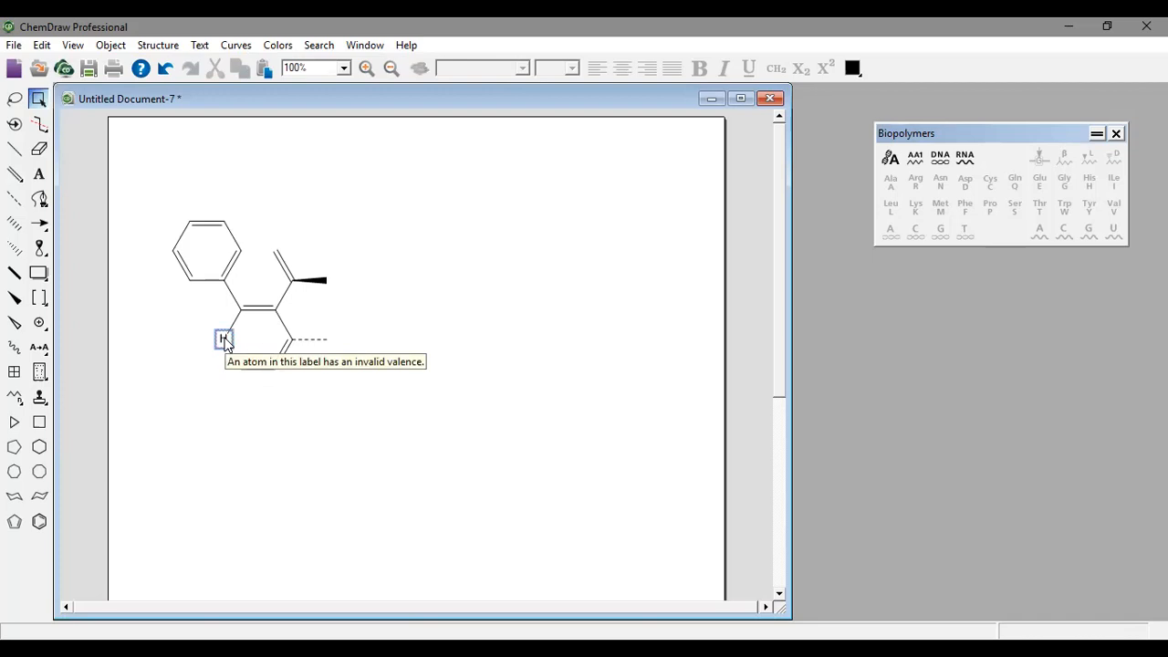
key("a")
key("1")
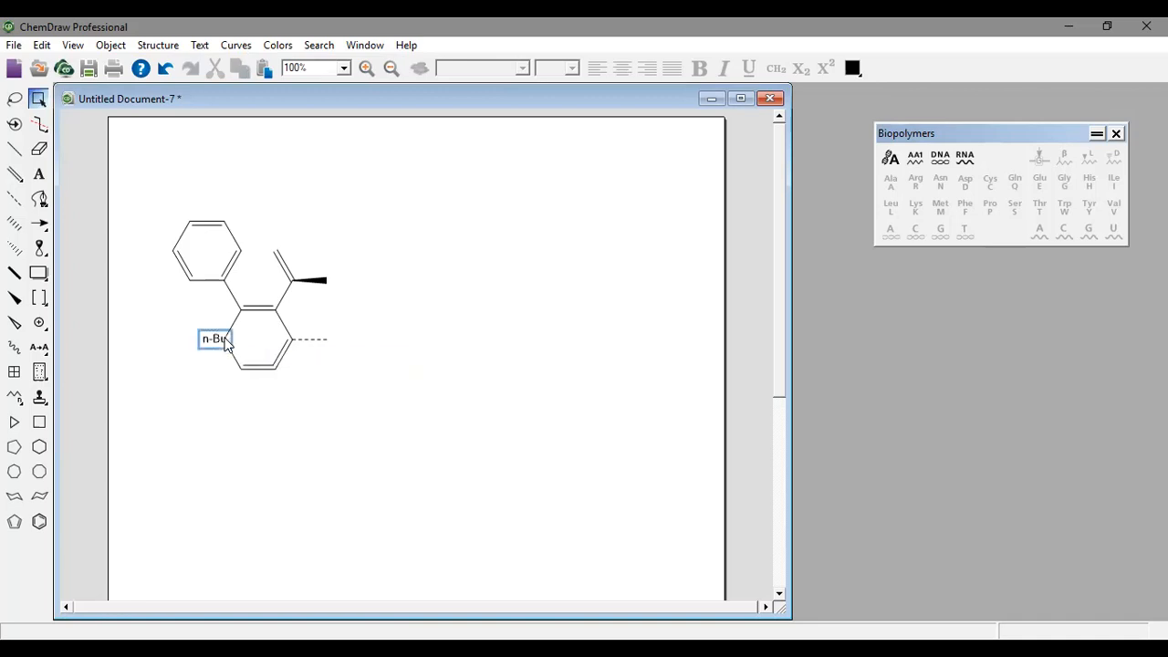
key("2")
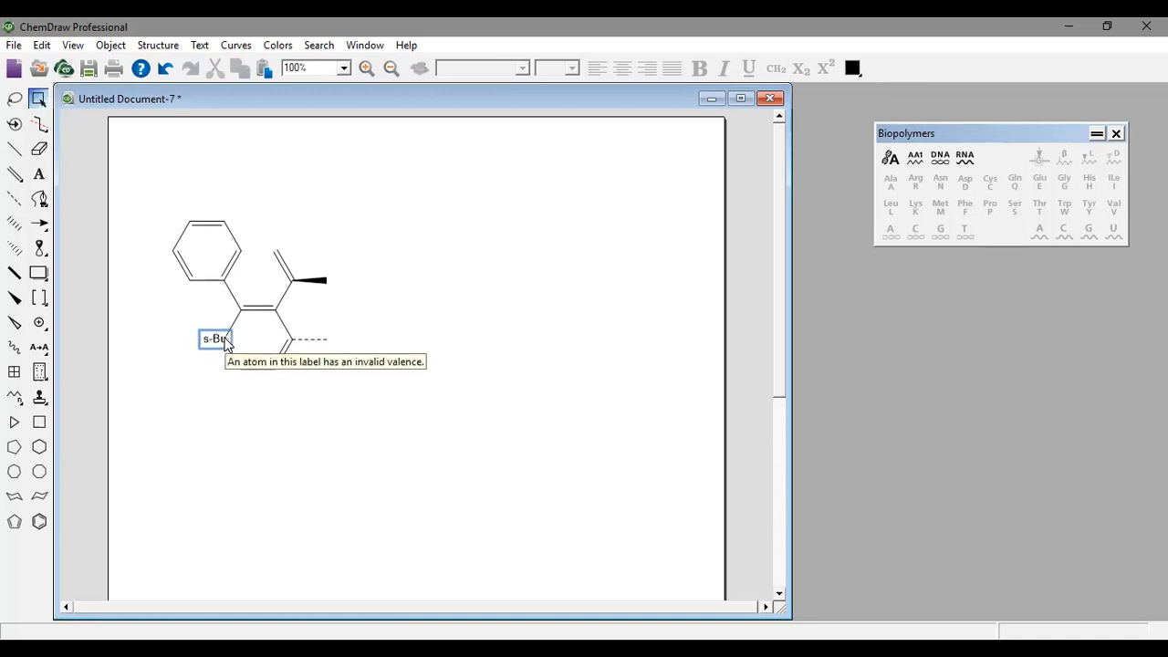
type("3")
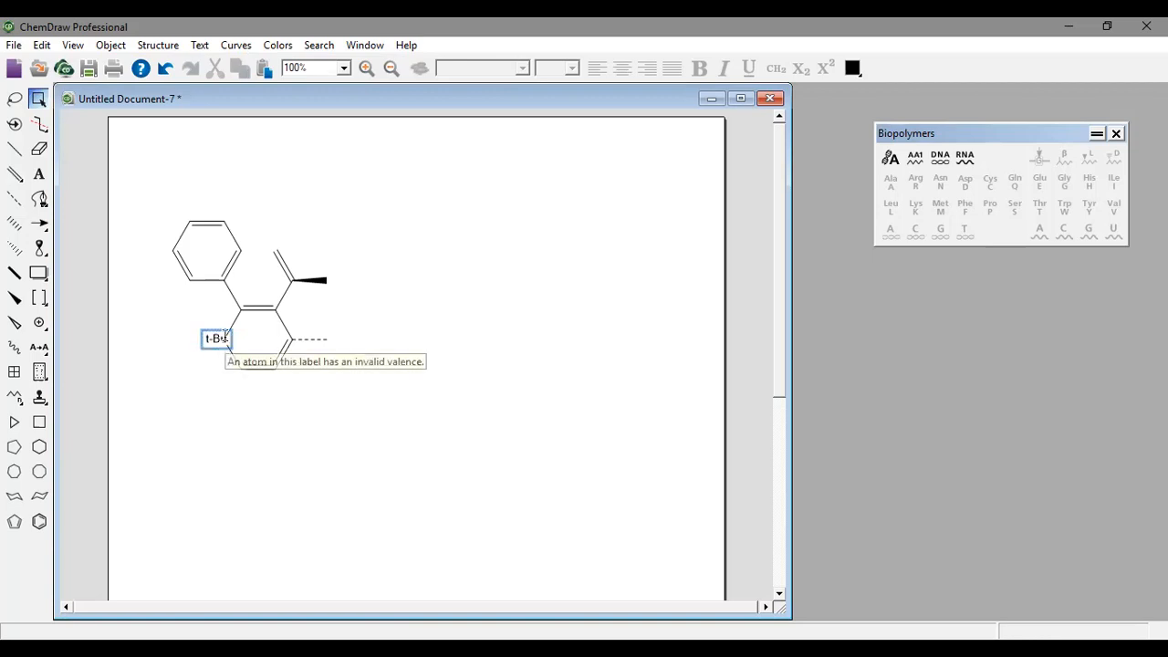
Try the text labels 456, al, Cl and N on the lower ring's left atom
type("456")
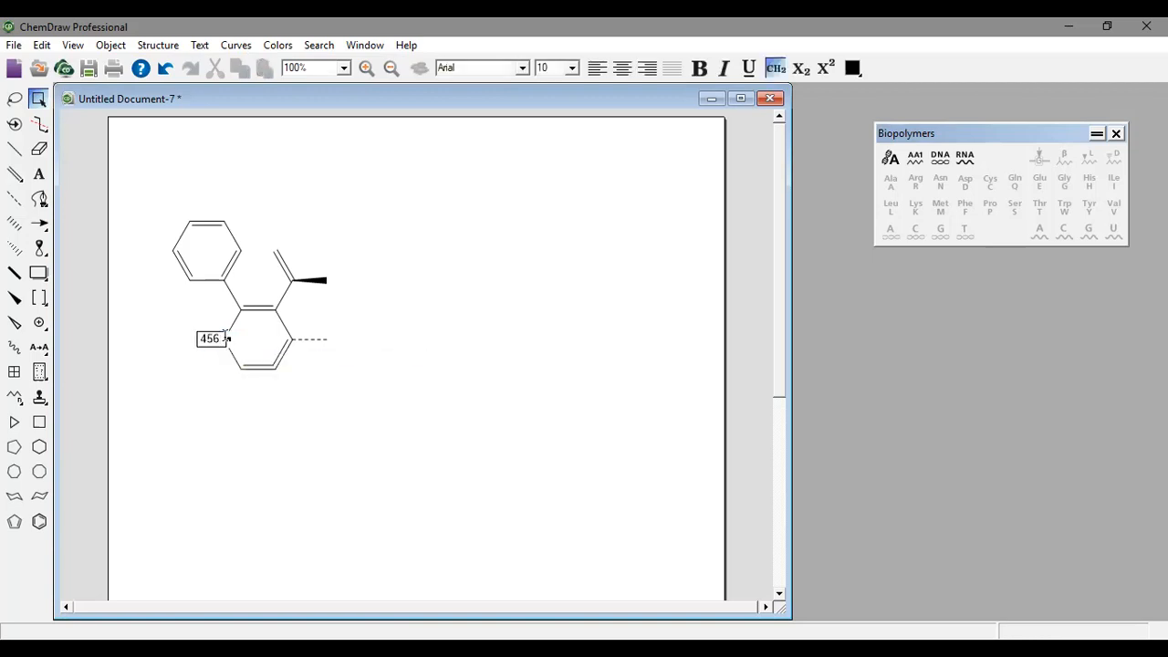
key("BackSpace")
key("BackSpace")
key("BackSpace")
type("al")
key("BackSpace")
key("BackSpace")
type("Cl")
key("BackSpace")
key("BackSpace")
type("n")
key("BackSpace")
type("N")
left_click(292, 539)
Undo the recent label edits on the lower ring's left atom back to the HCl label
left_click(165, 68)
left_click(162, 70)
left_click(163, 71)
left_click(162, 70)
left_click(163, 71)
left_click(162, 70)
left_click(162, 71)
left_click(163, 70)
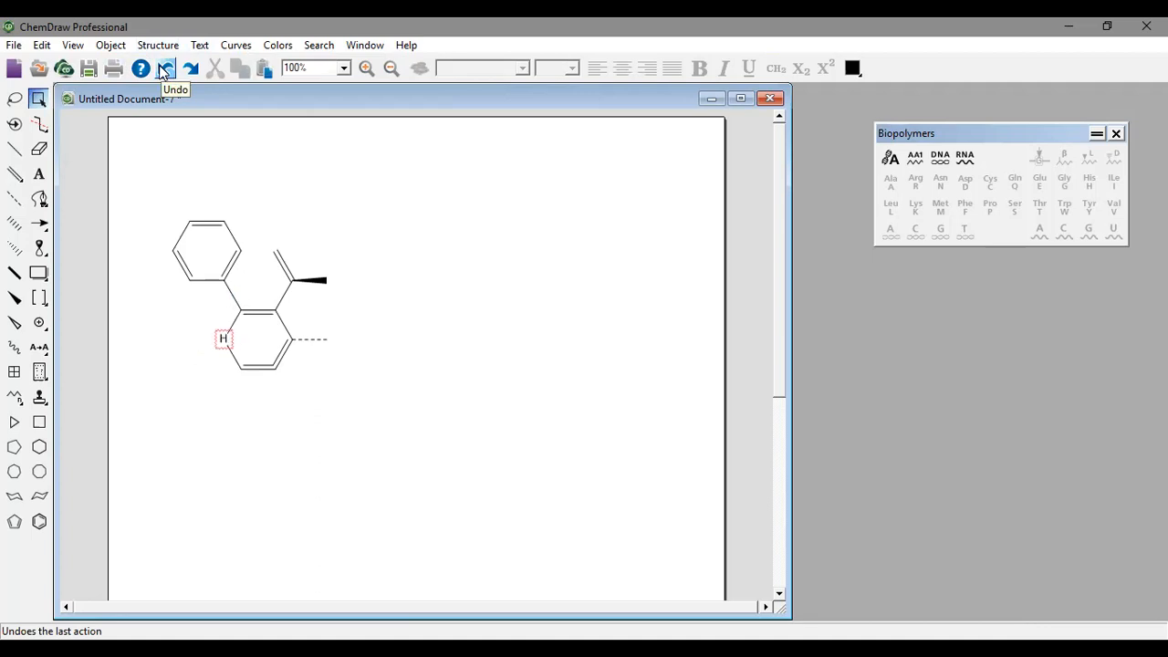
left_click(163, 71)
left_click(163, 70)
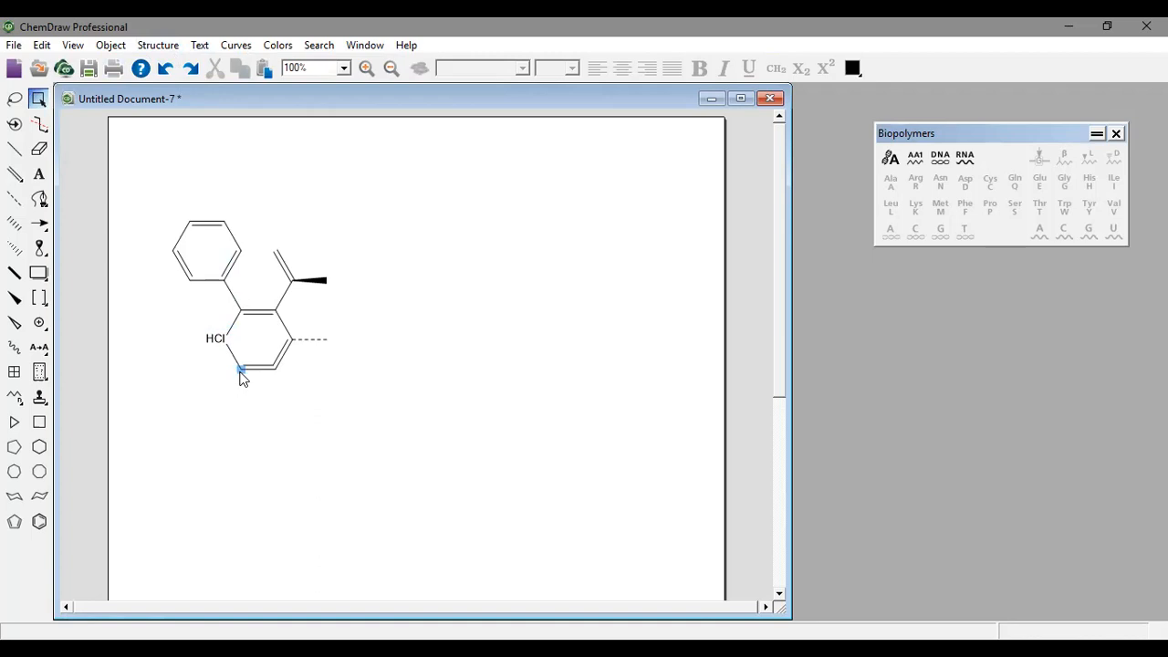
Label the free end of the dashed bond OH
double_click(240, 370)
left_click(327, 339)
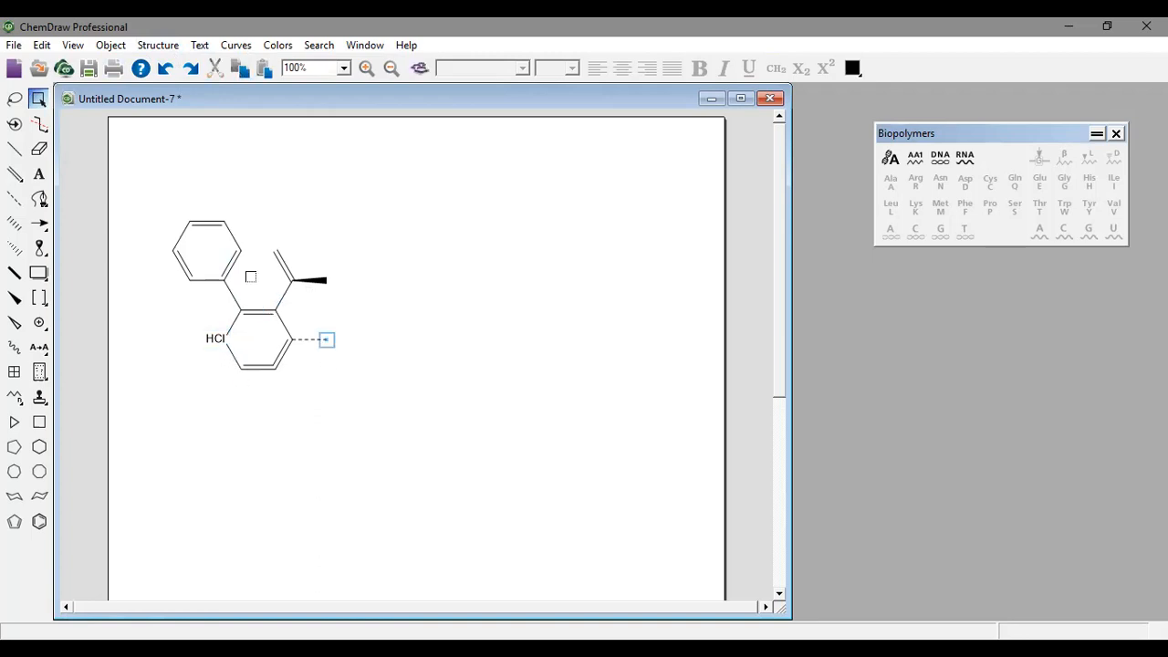
double_click(327, 339)
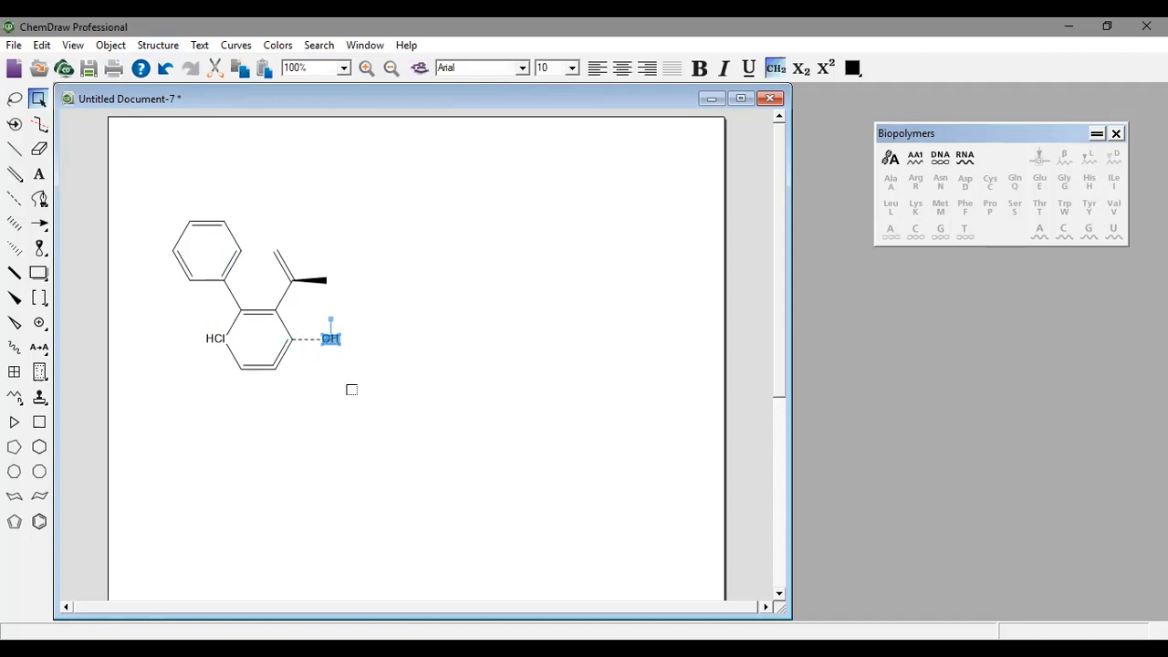
Replace the HCl label on the lower ring's left atom with nitrogen, shown as HN
left_click(222, 343)
key("o")
left_click(219, 339)
left_click(257, 480)
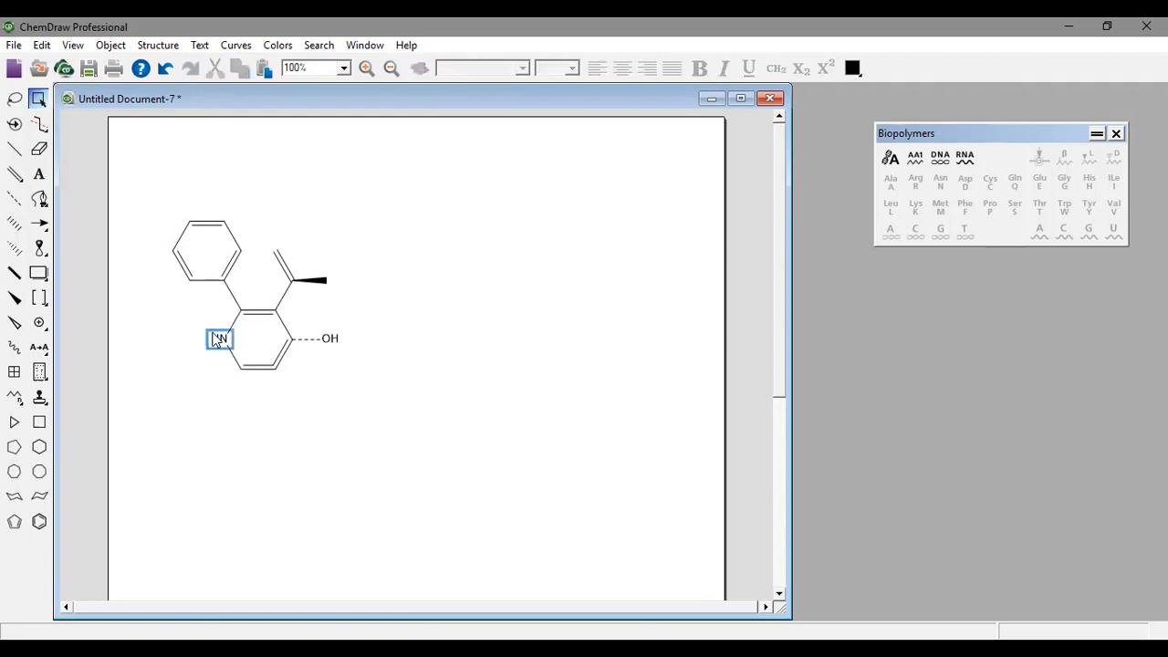
left_click(219, 339)
left_click(256, 446)
Label the lower ring's lower-left atom O, run Check Structure on it and dismiss the check dialog
double_click(241, 368)
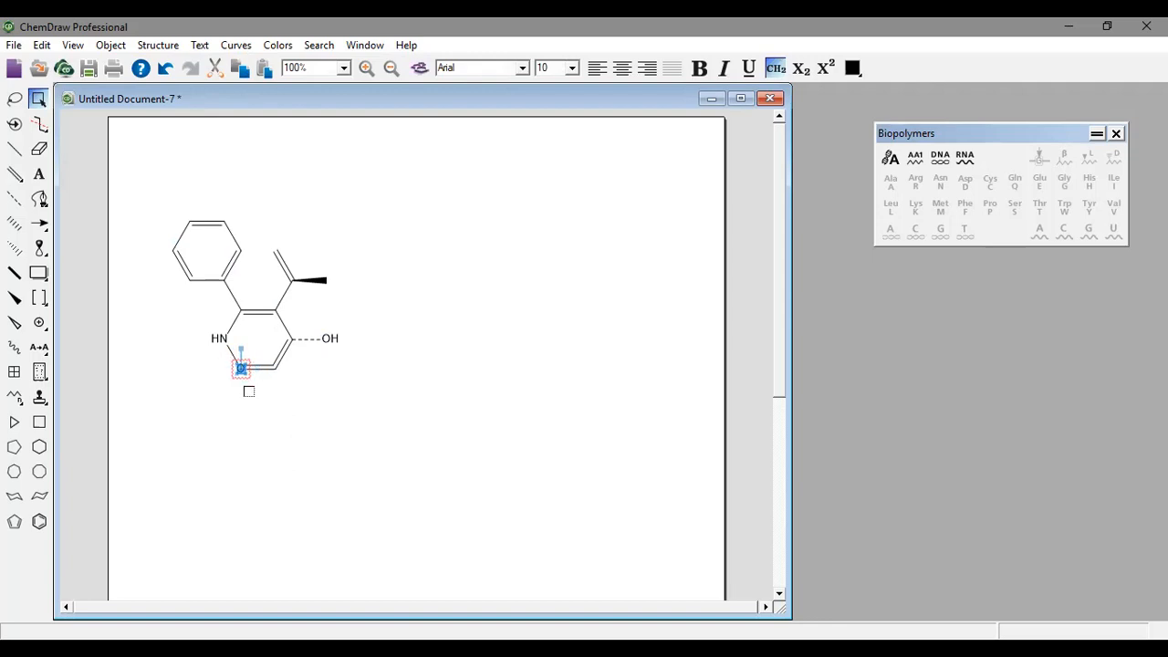
left_click(151, 46)
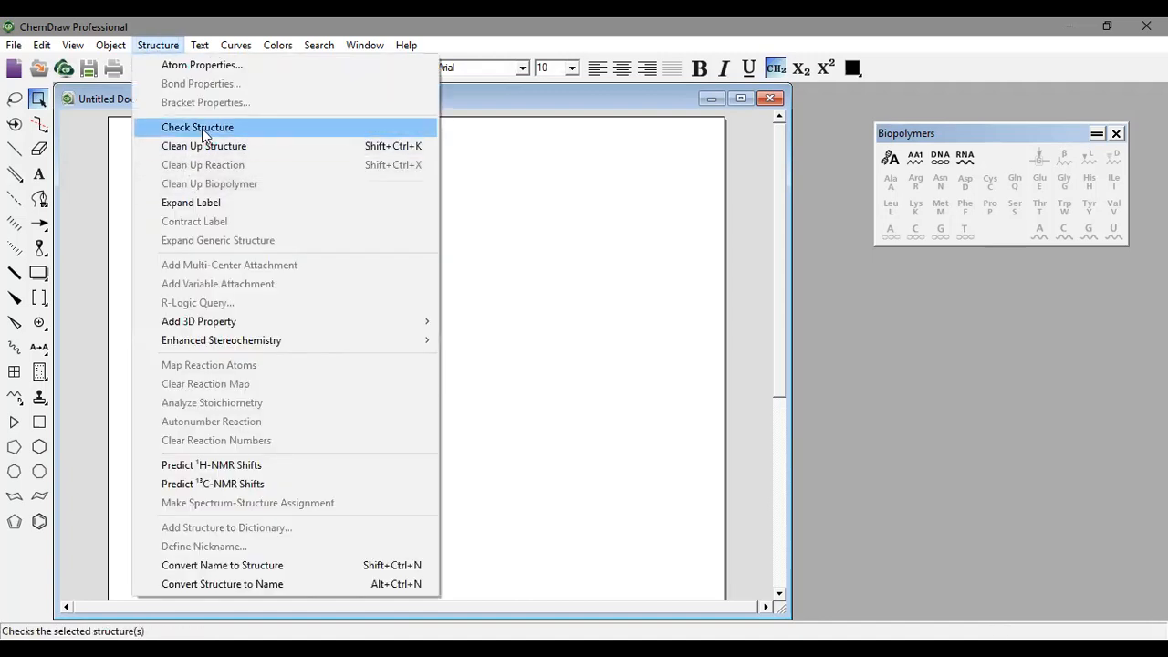
left_click(207, 131)
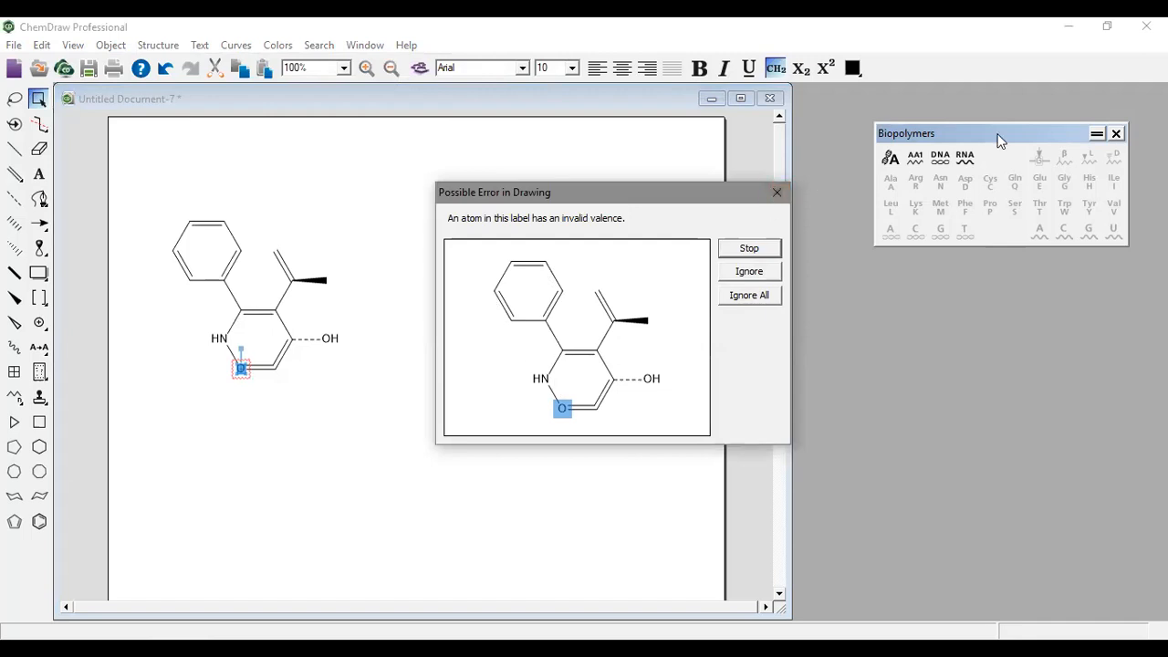
left_click(777, 192)
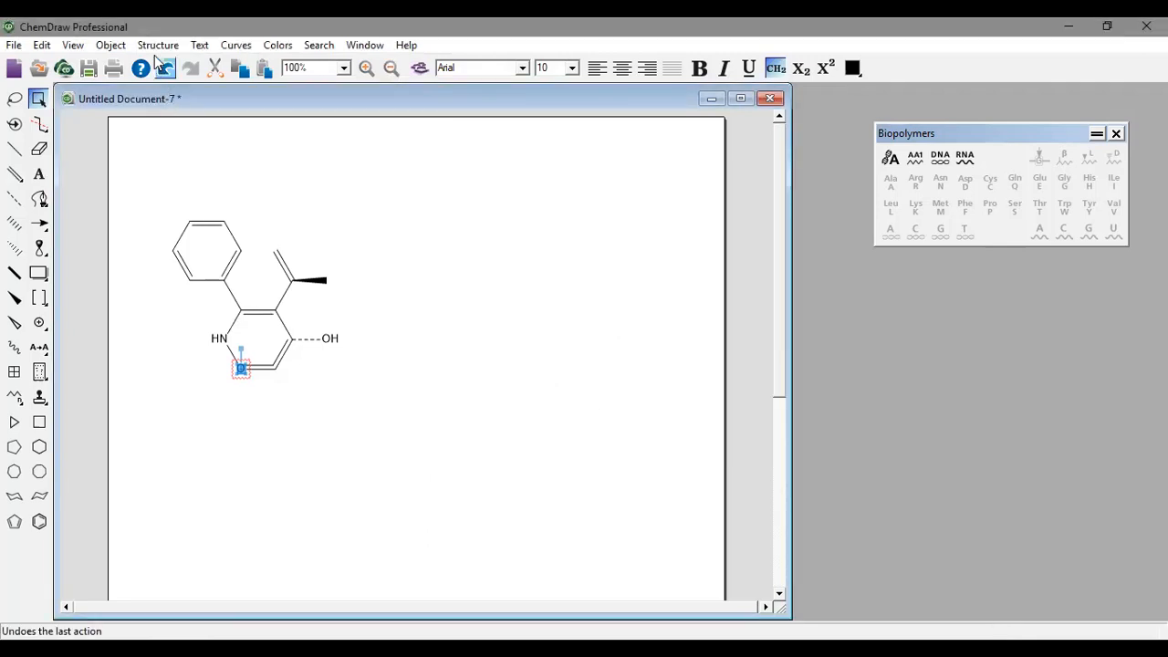
Try Clean Up Structure on the selected oxygen atom, and undo its O label
left_click(160, 48)
left_click(209, 143)
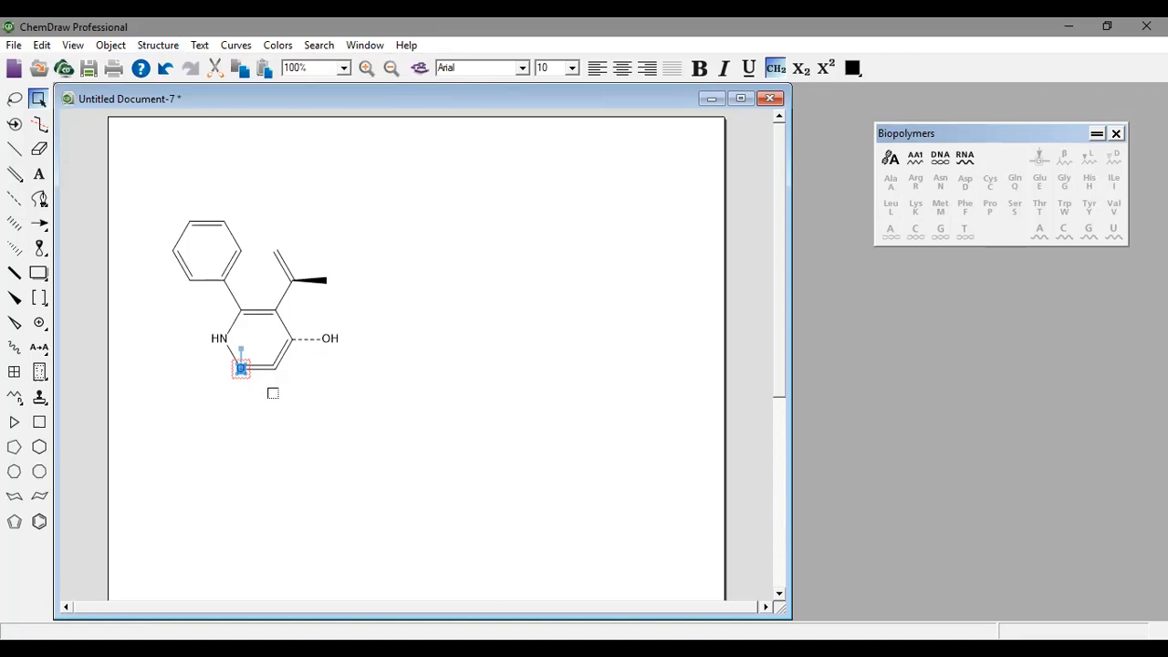
left_click(165, 68)
left_click(169, 371)
left_click(166, 68)
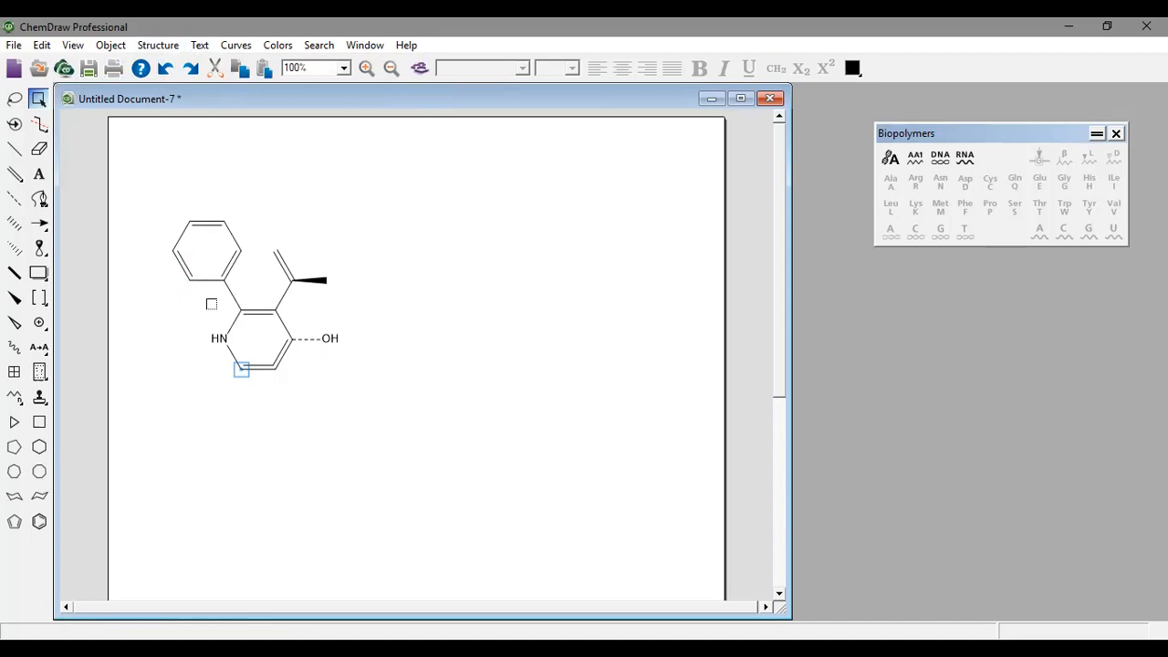
Label the lower ring's upper-right atom I after clearing the selection of the rings
left_click_drag(315, 373, 161, 226)
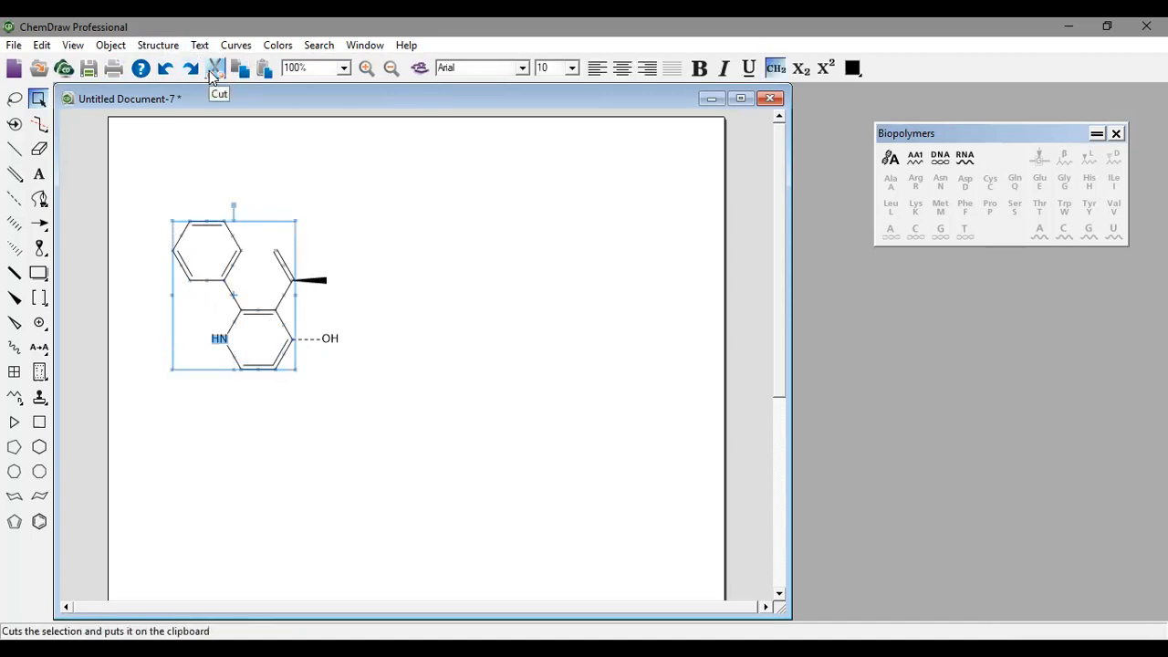
left_click(204, 431)
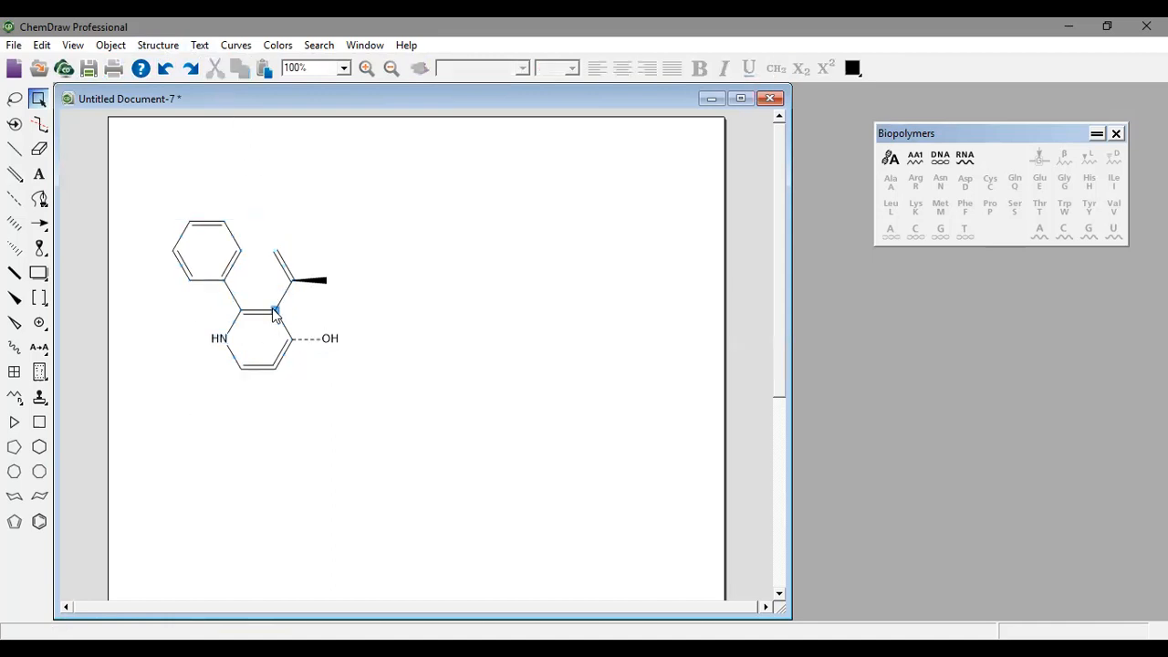
key("Return")
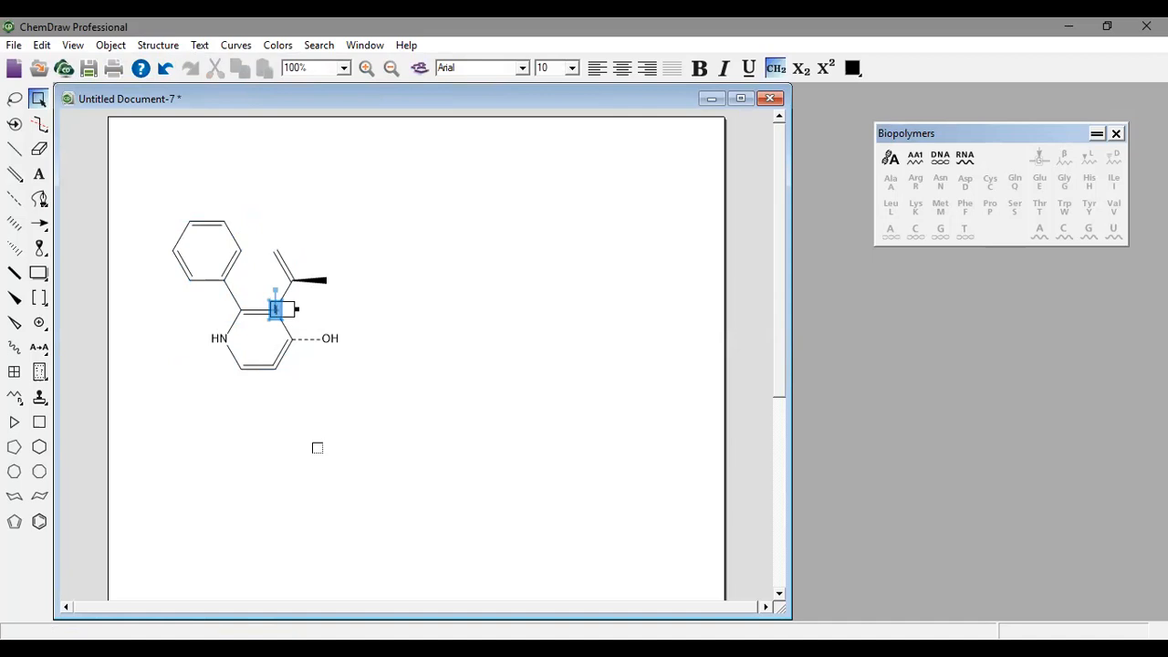
Review the toolbar and window display options, and move the Biopolymers toolbar over the page and back beside the document
left_click(71, 46)
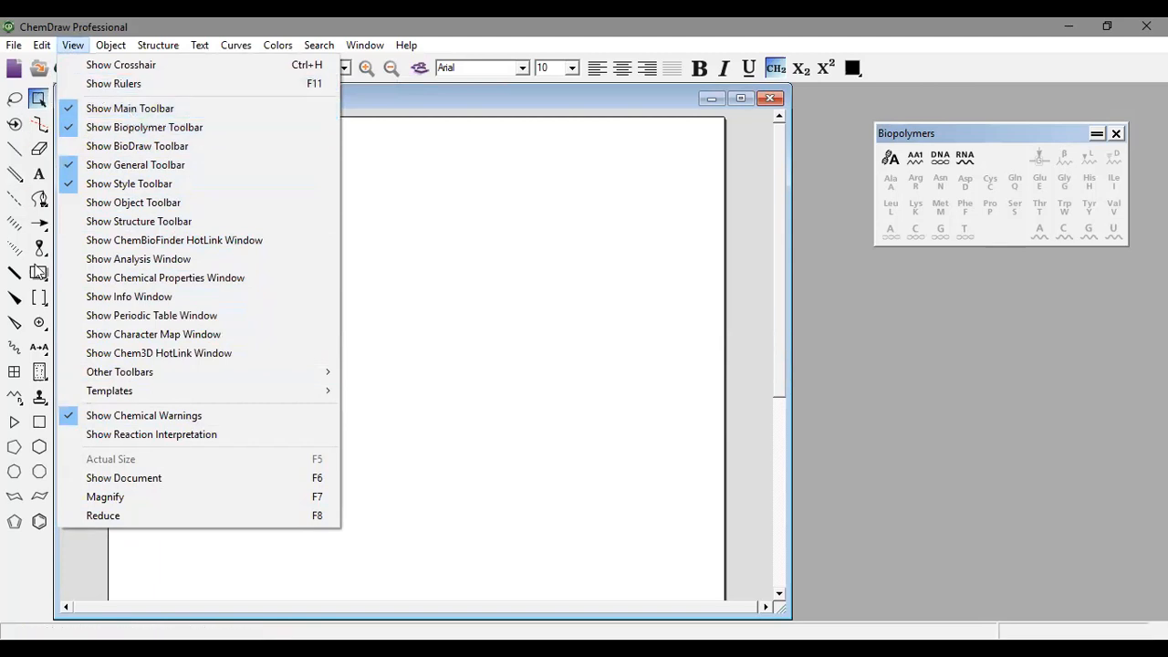
left_click(879, 119)
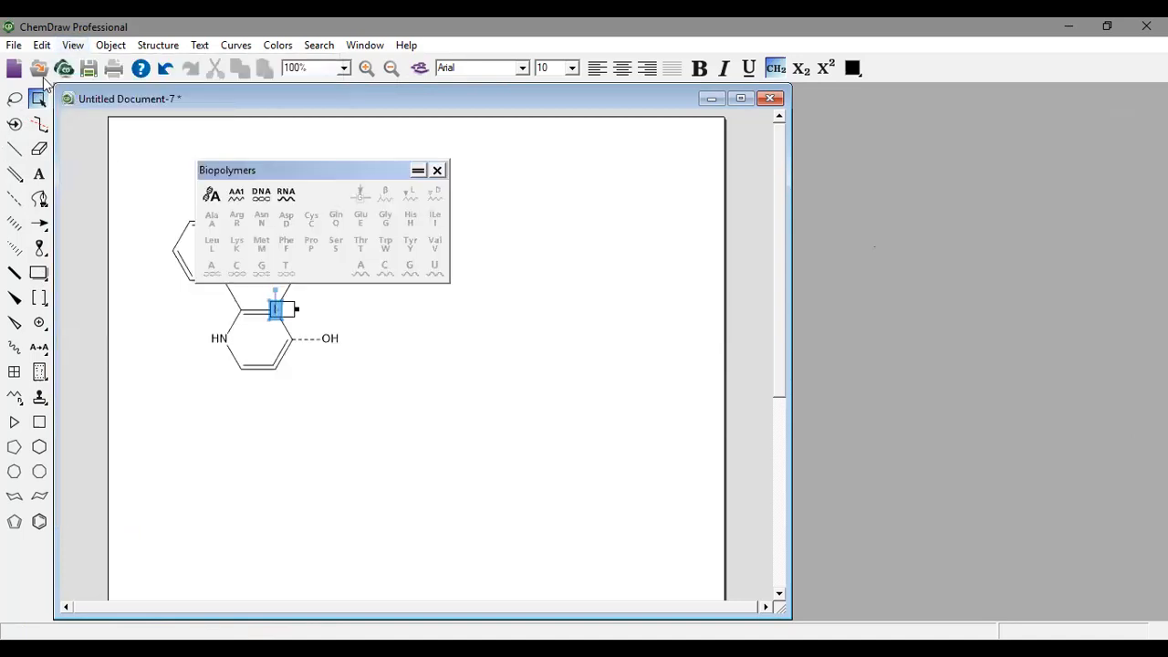
left_click(72, 44)
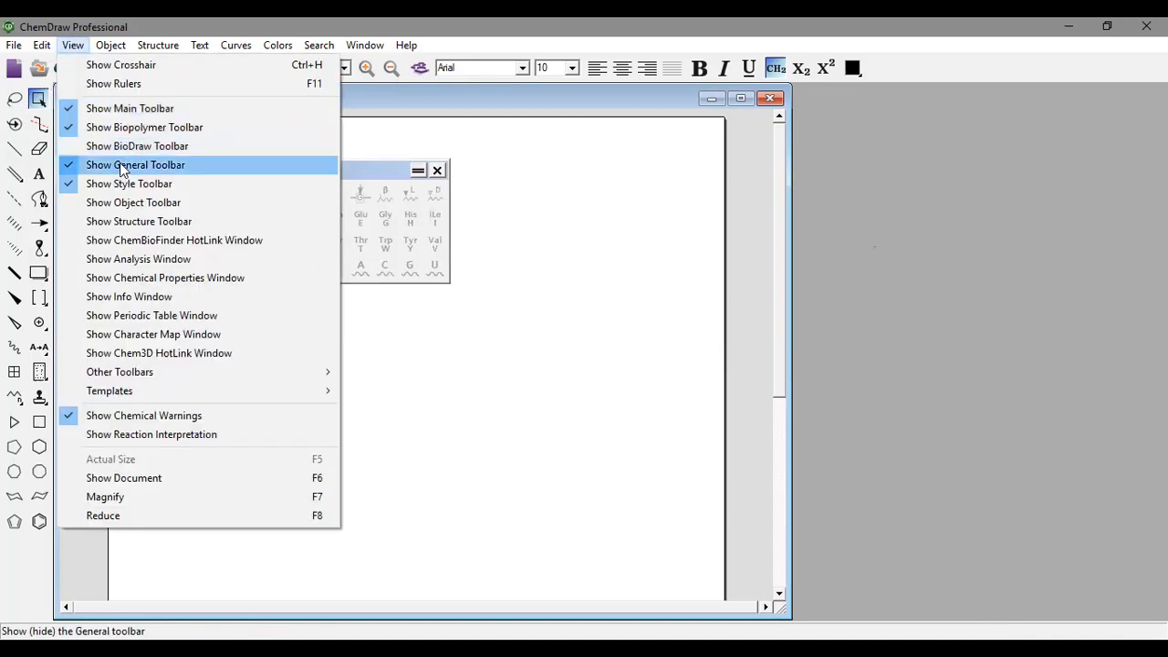
left_click(208, 49)
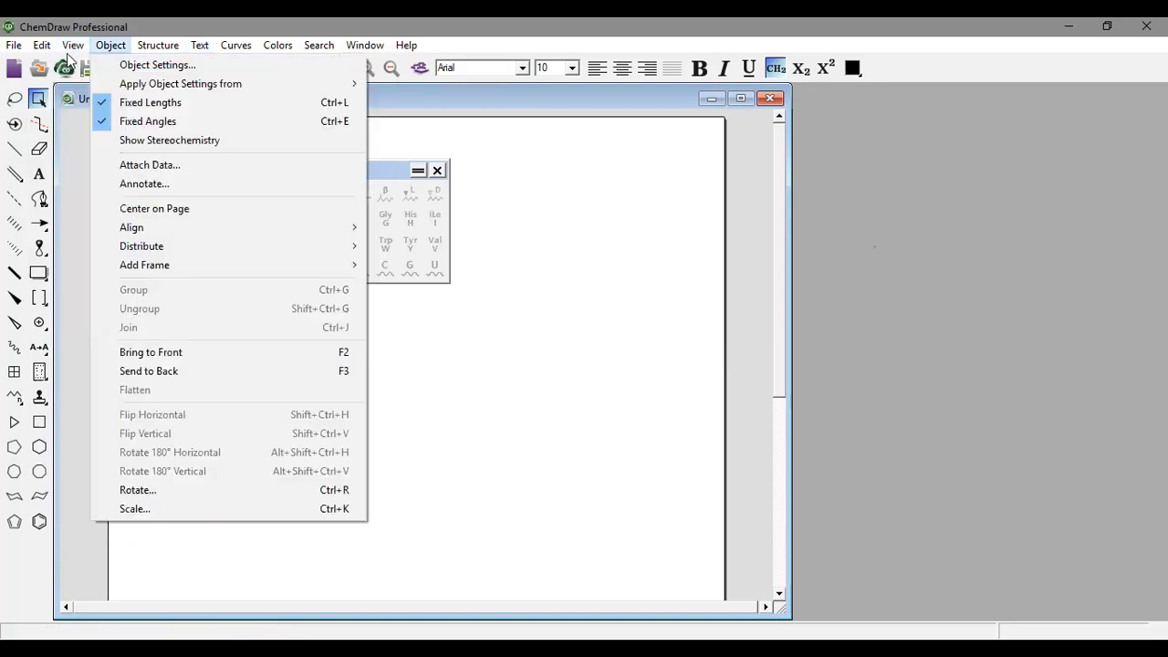
mouse_move(72, 45)
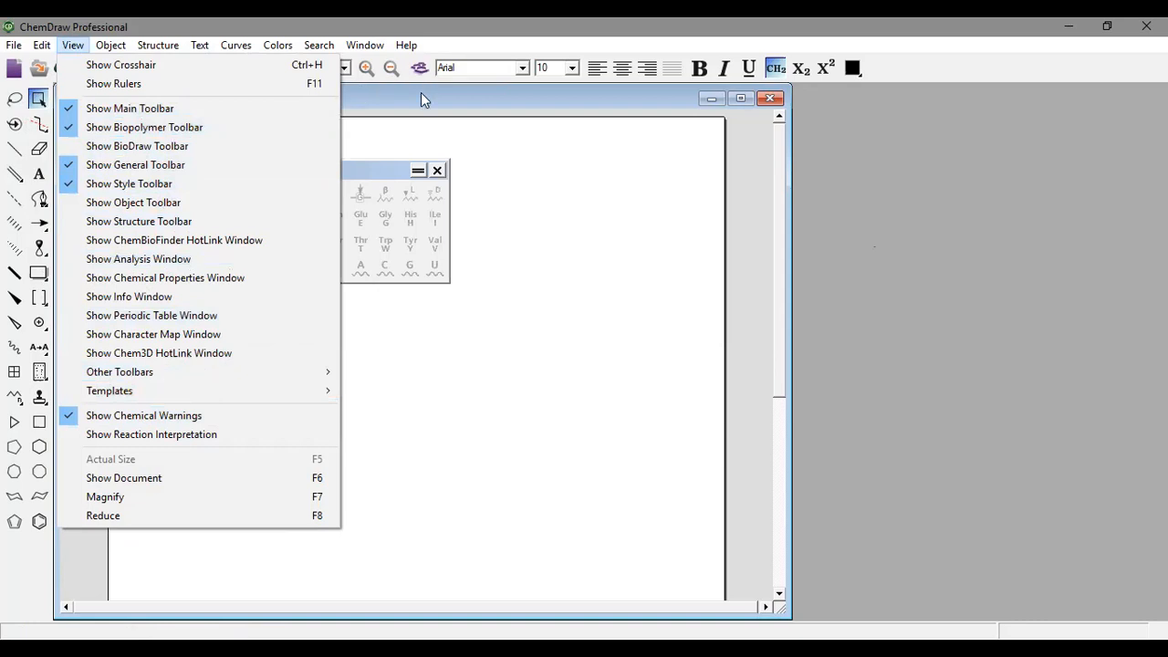
left_click_drag(743, 108, 739, 109)
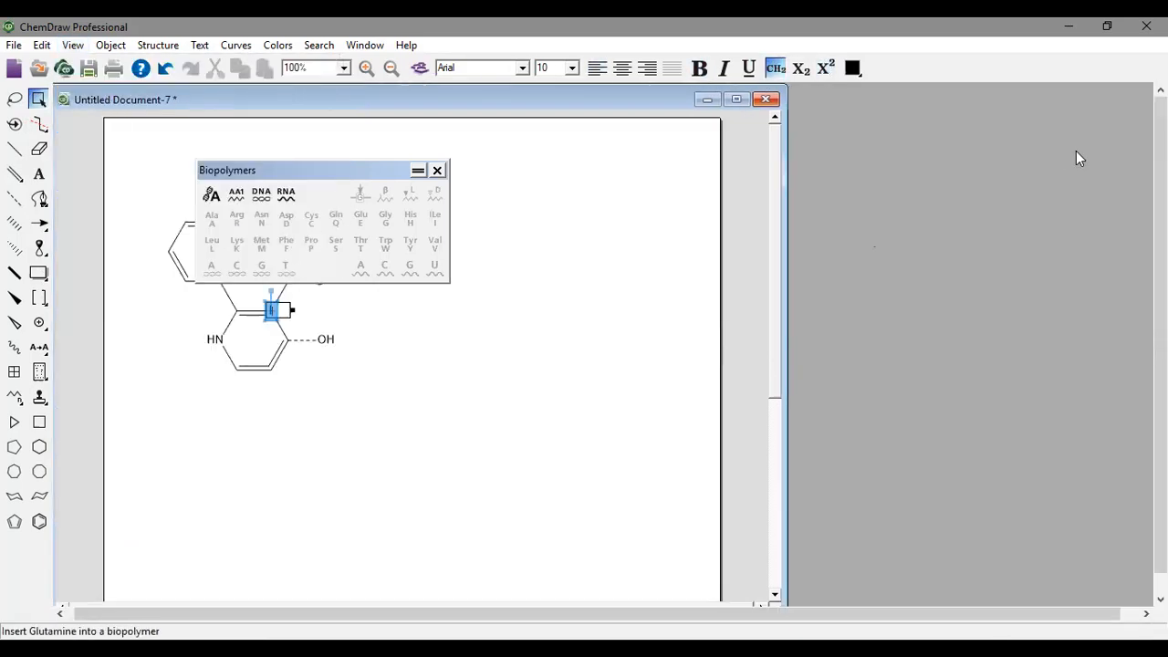
left_click_drag(365, 170, 1076, 151)
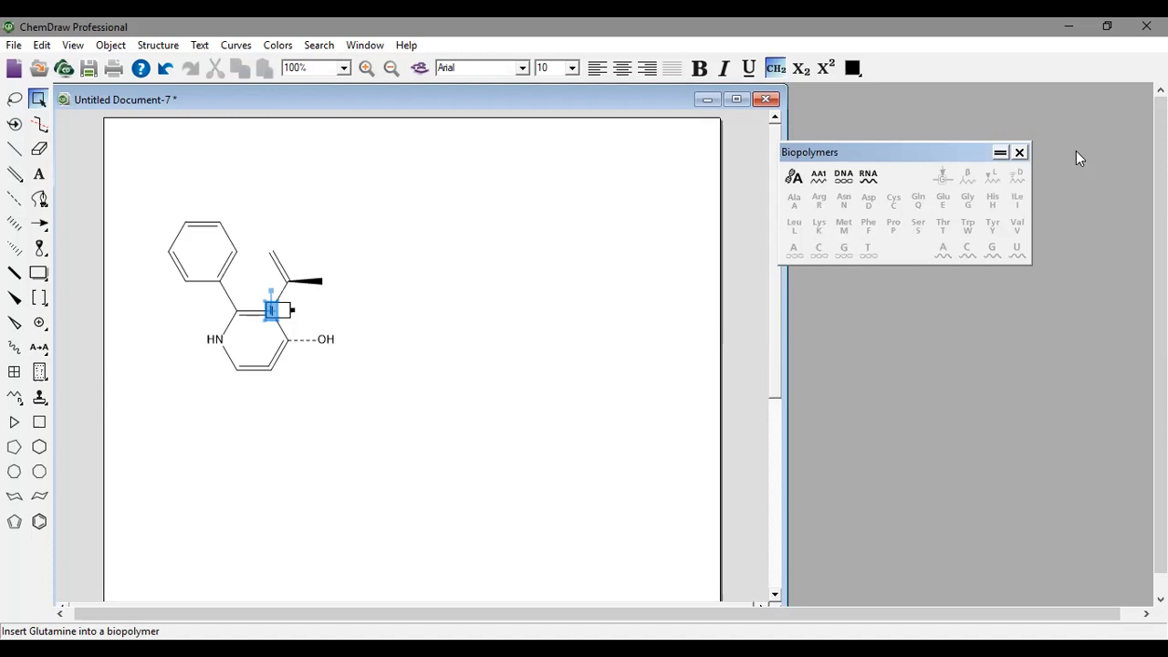
left_click(67, 47)
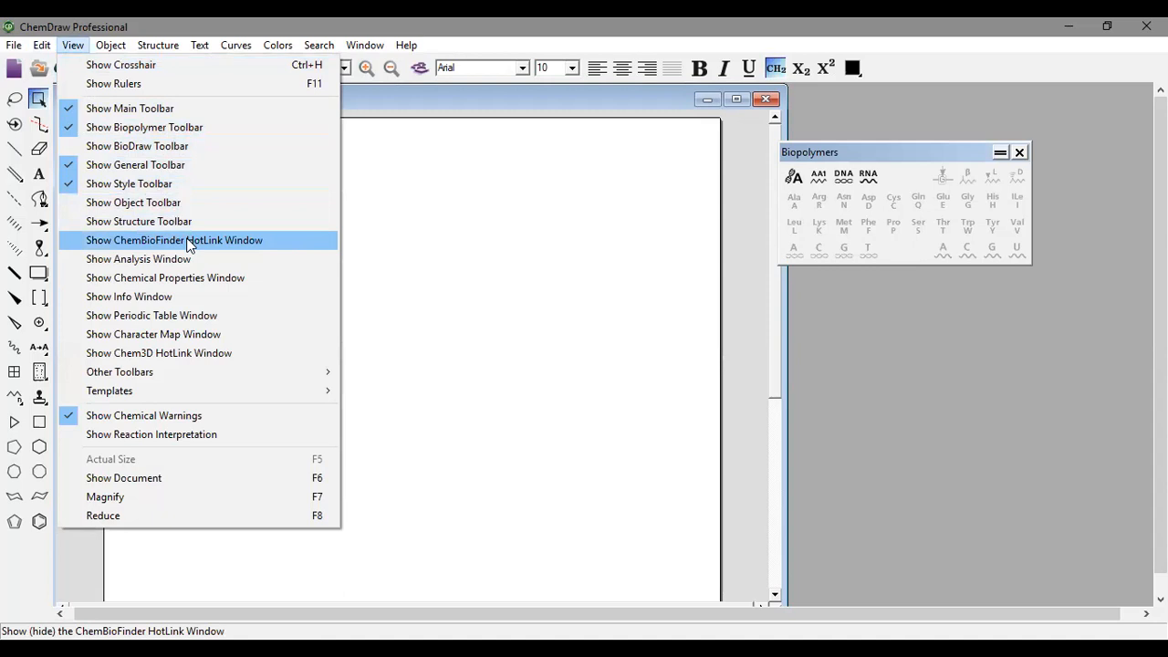
left_click(332, 173)
left_click(159, 46)
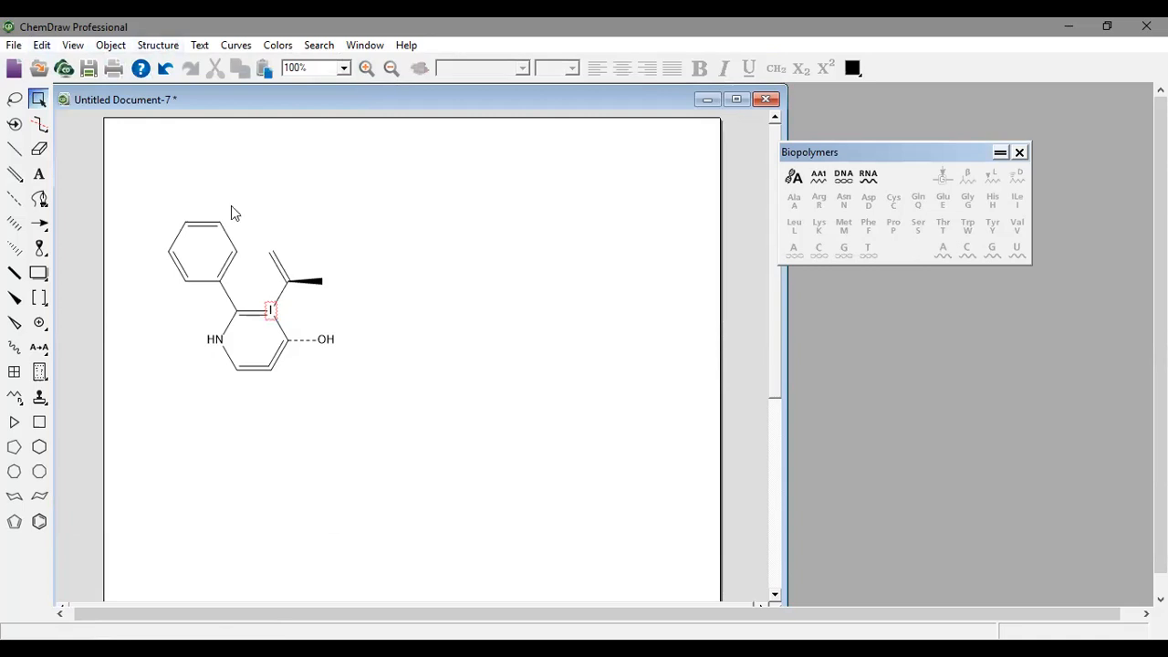
left_click(103, 230)
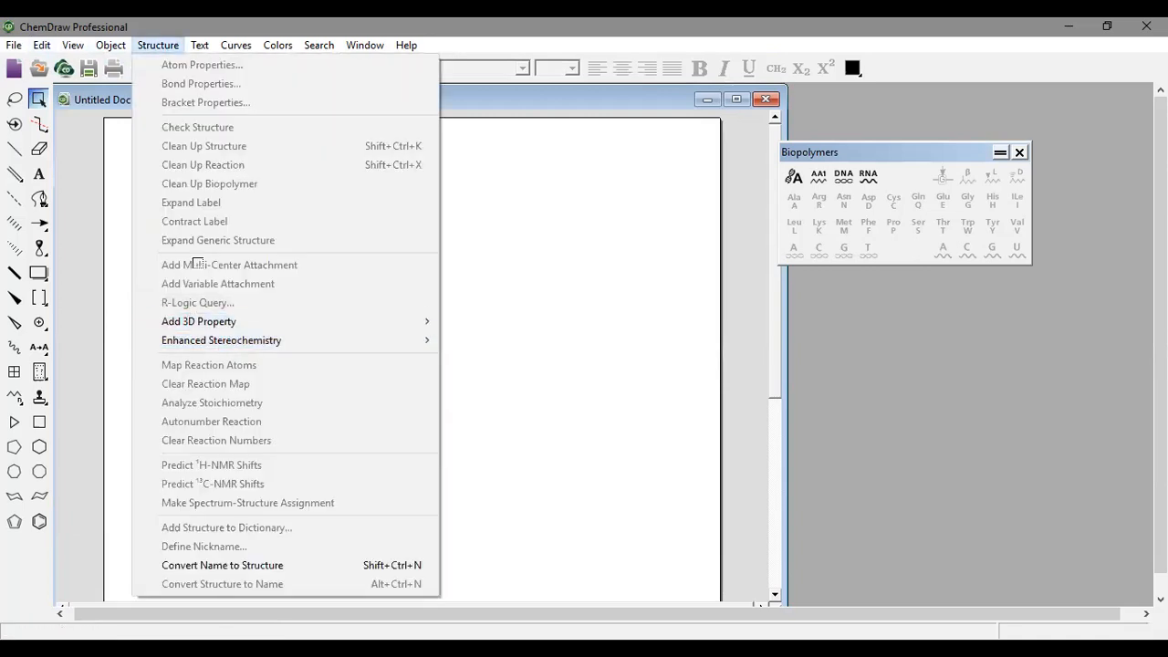
Insert an Arg–Met–Met peptide chain on the page with the Biopolymer Editor
left_click(181, 277)
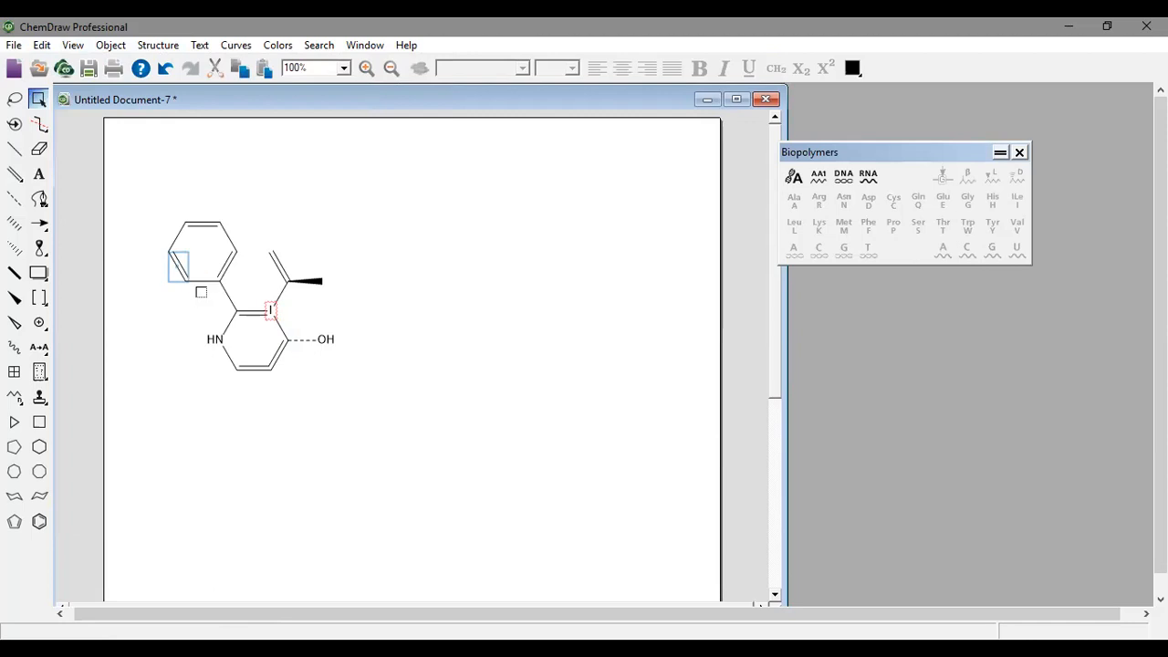
left_click(152, 304)
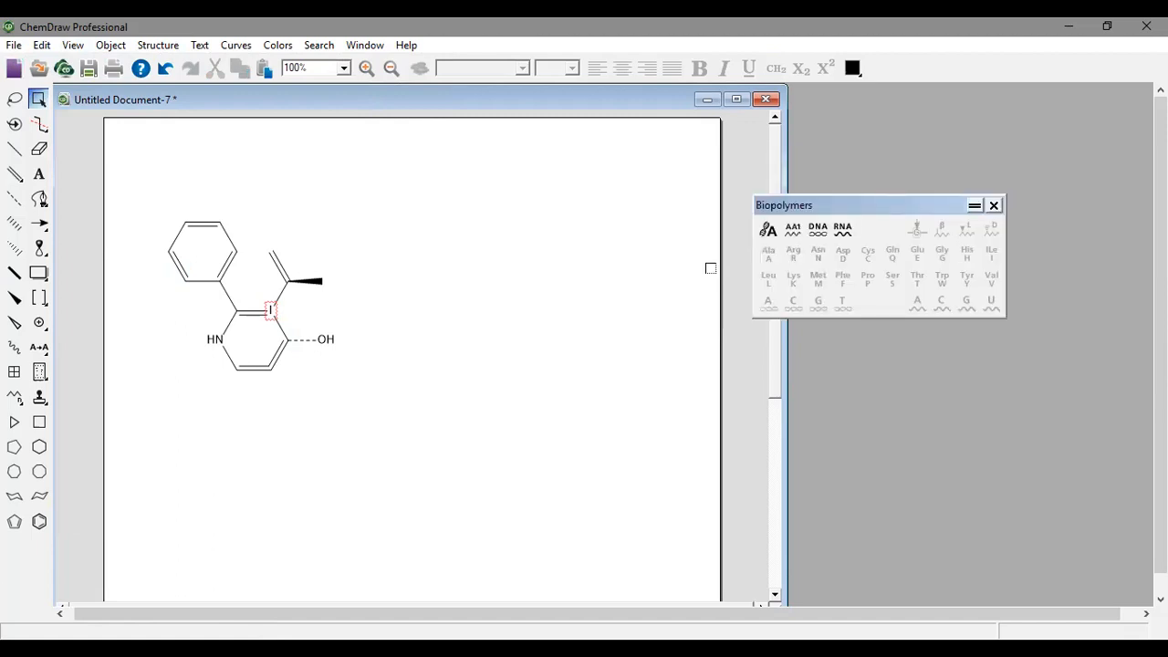
left_click(767, 229)
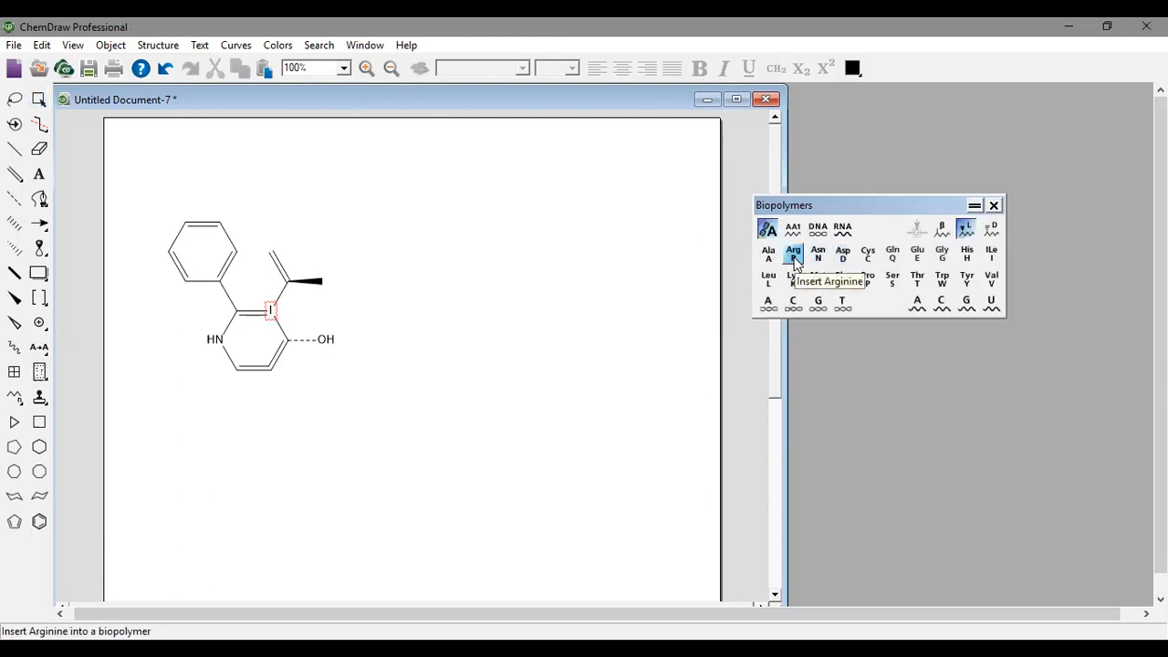
left_click(794, 259)
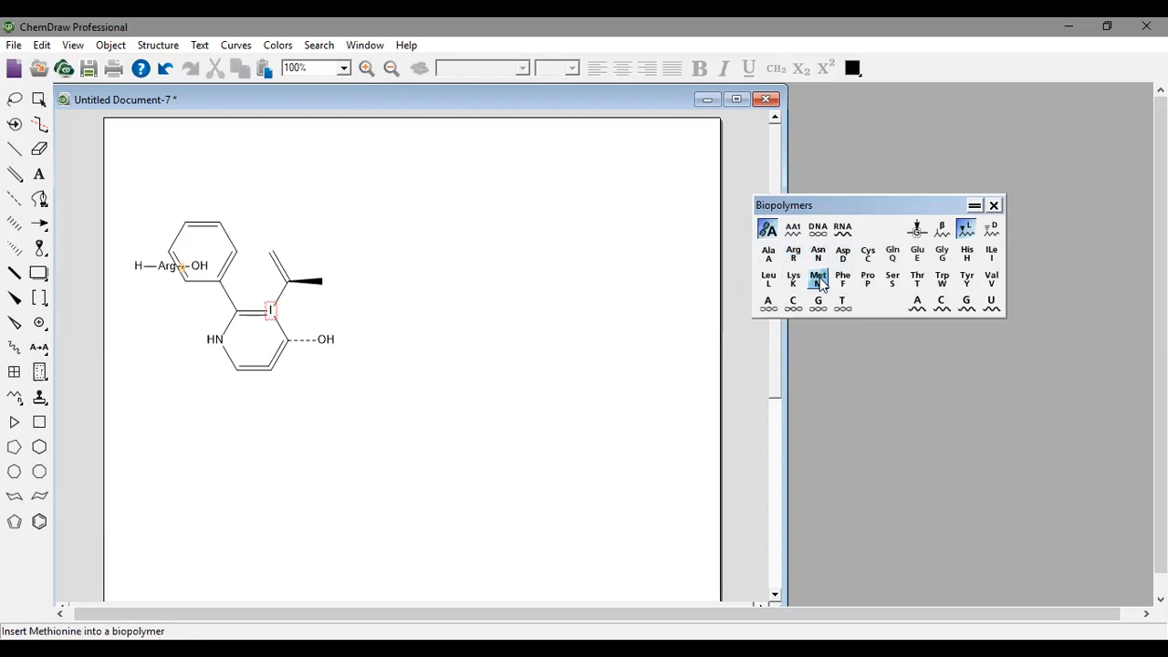
left_click(818, 281)
left_click(821, 282)
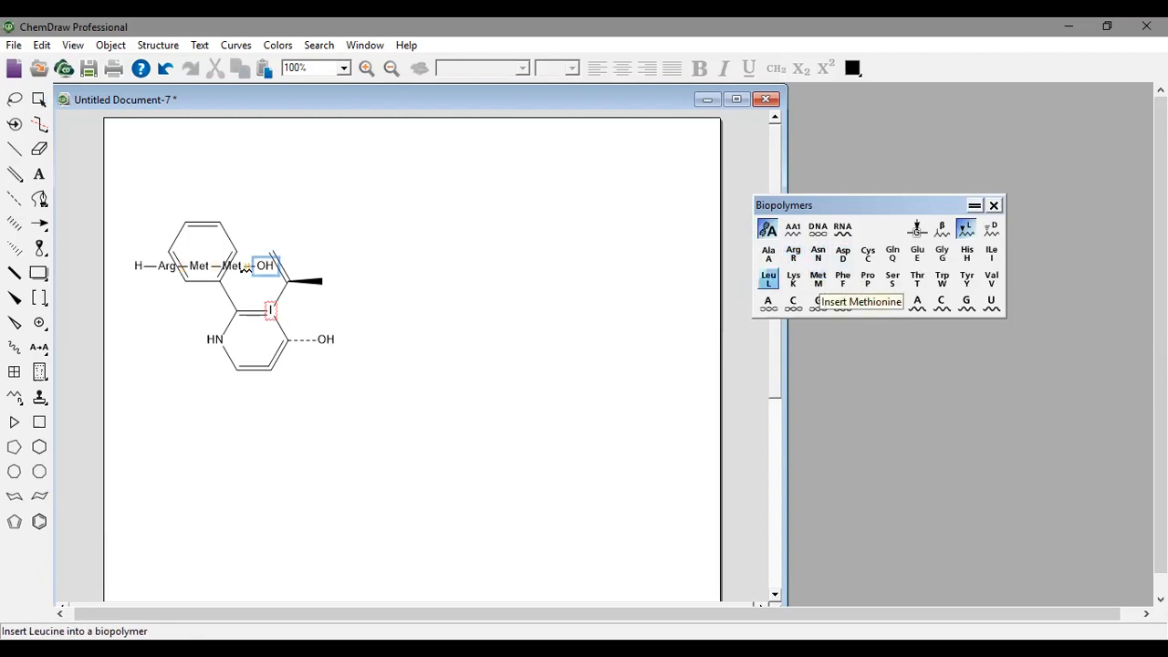
Try to move the Arg–Met–Met chain away from the upper ring, and undo the move
left_click(38, 98)
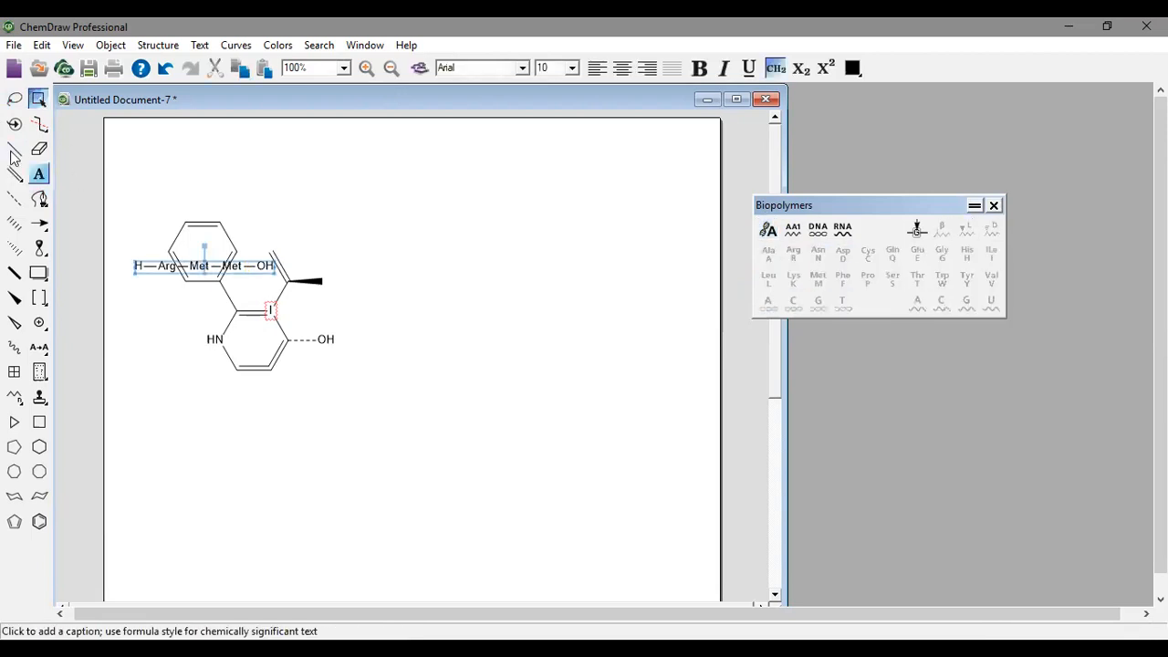
mouse_move(229, 267)
left_mouse_down()
mouse_move(546, 295)
mouse_move(219, 265)
left_mouse_up()
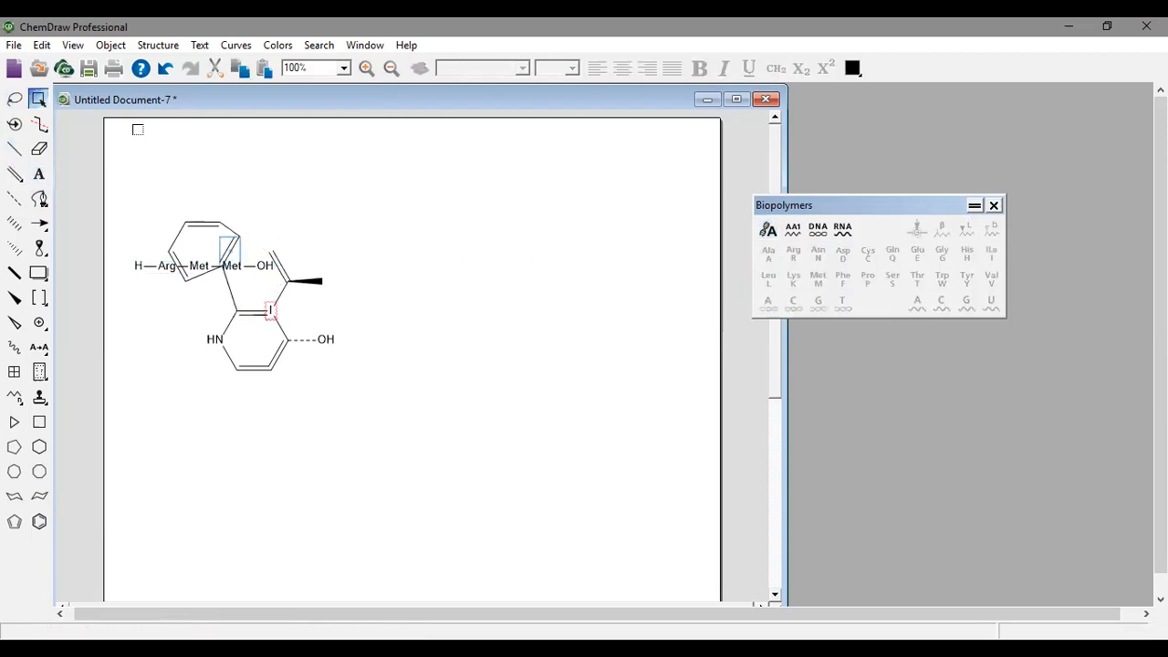
left_click(166, 68)
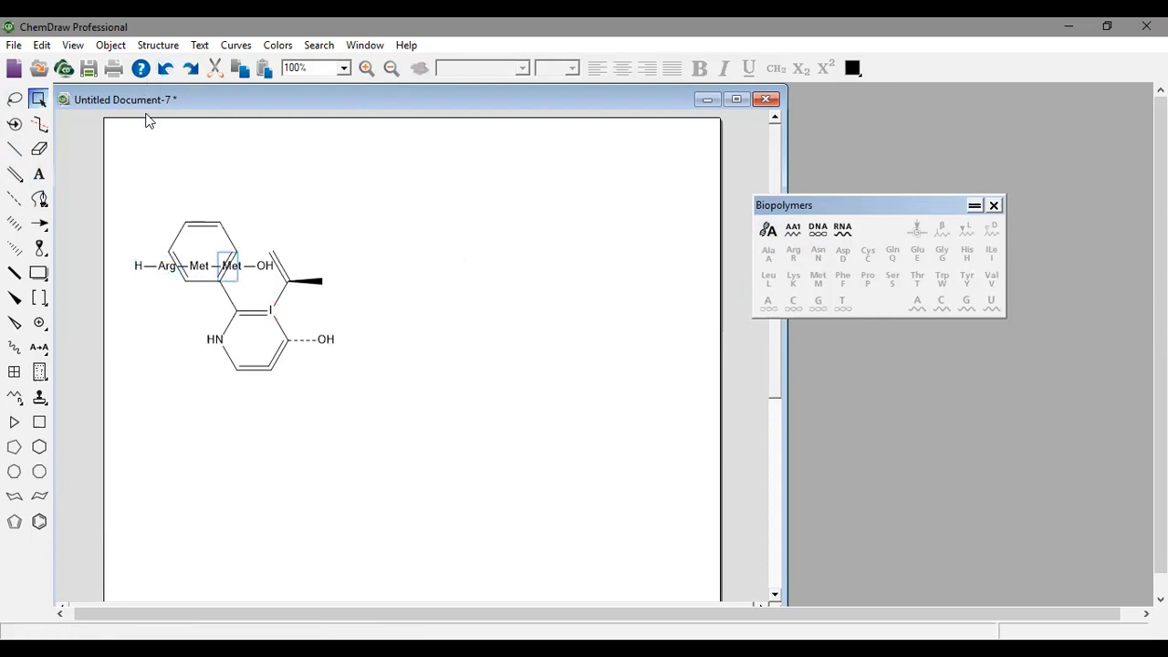
Cut the ring structure, the overlapping peptide chain and the leftover ring bonds from the page
left_click_drag(122, 256, 244, 265)
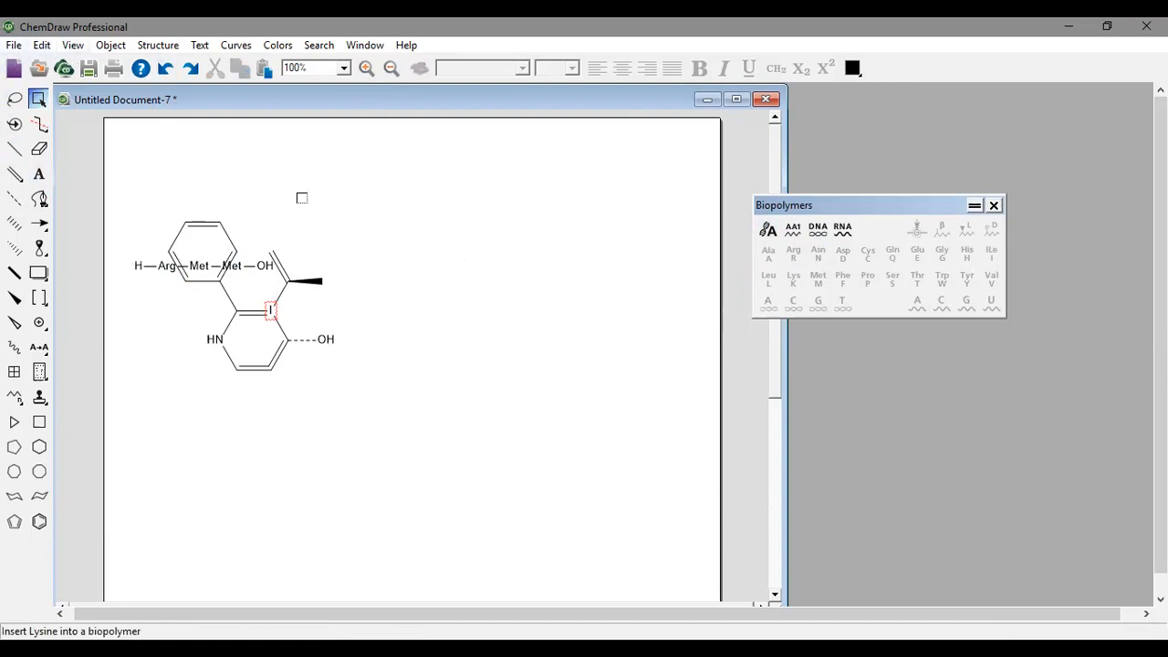
left_click_drag(365, 365, 133, 211)
left_click(217, 68)
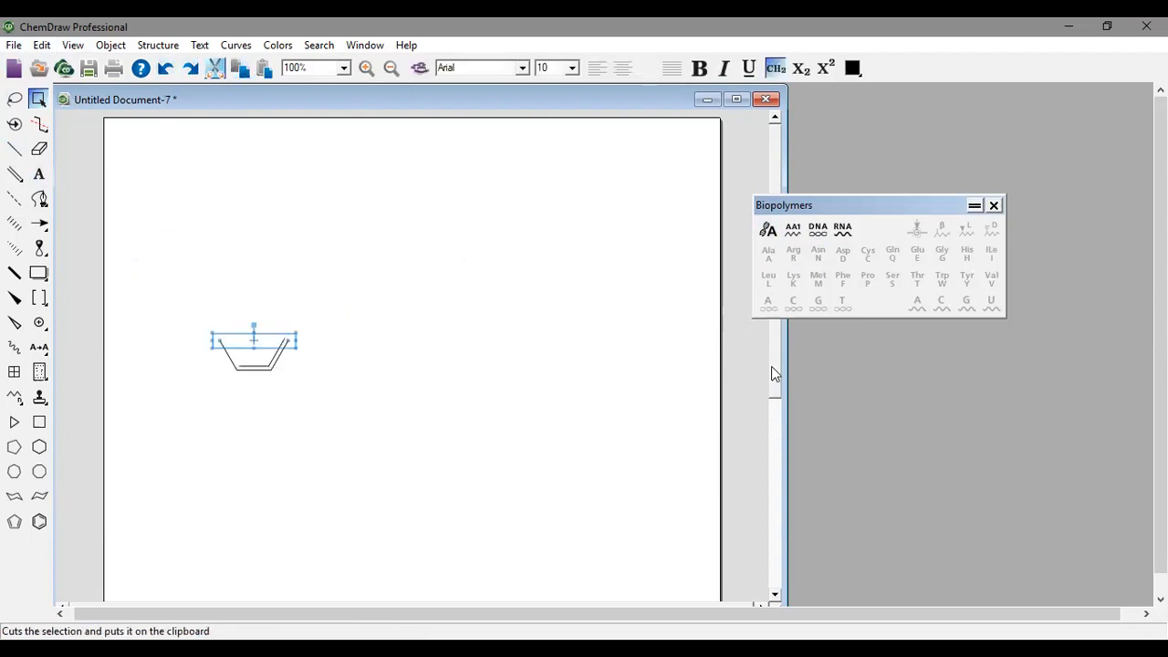
left_click_drag(290, 398, 213, 179)
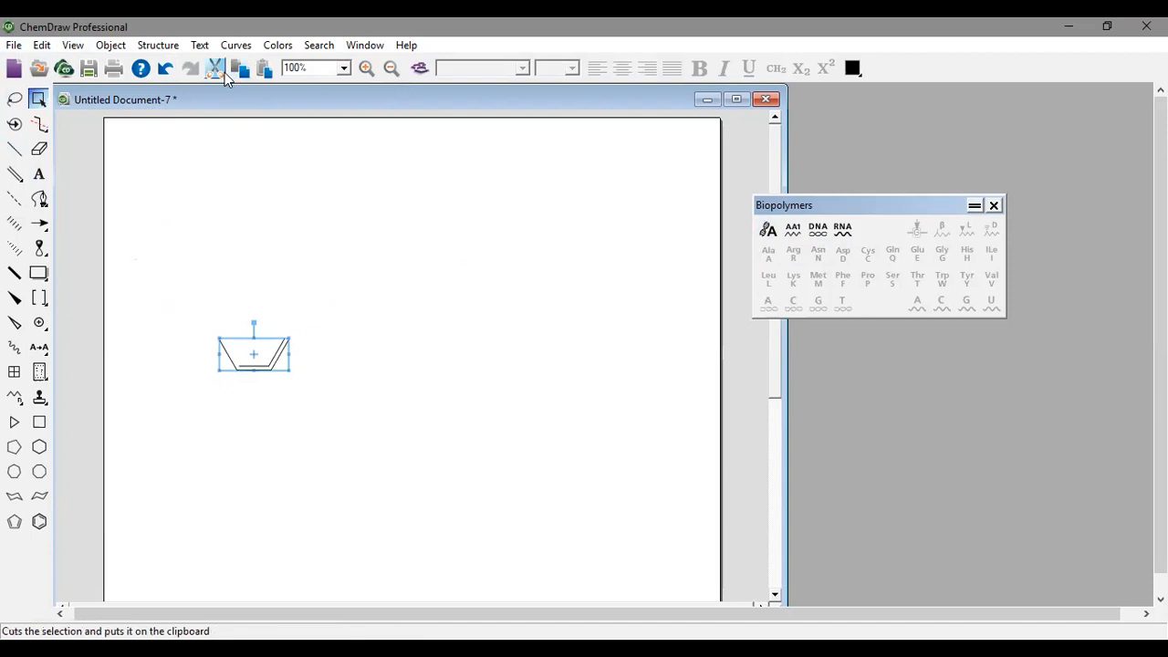
left_click(218, 67)
Build a biopolymer chain with the sequence Arg, DNA T, DNA G, Cys, Glu, Cys, Asn, Arg
left_click(769, 228)
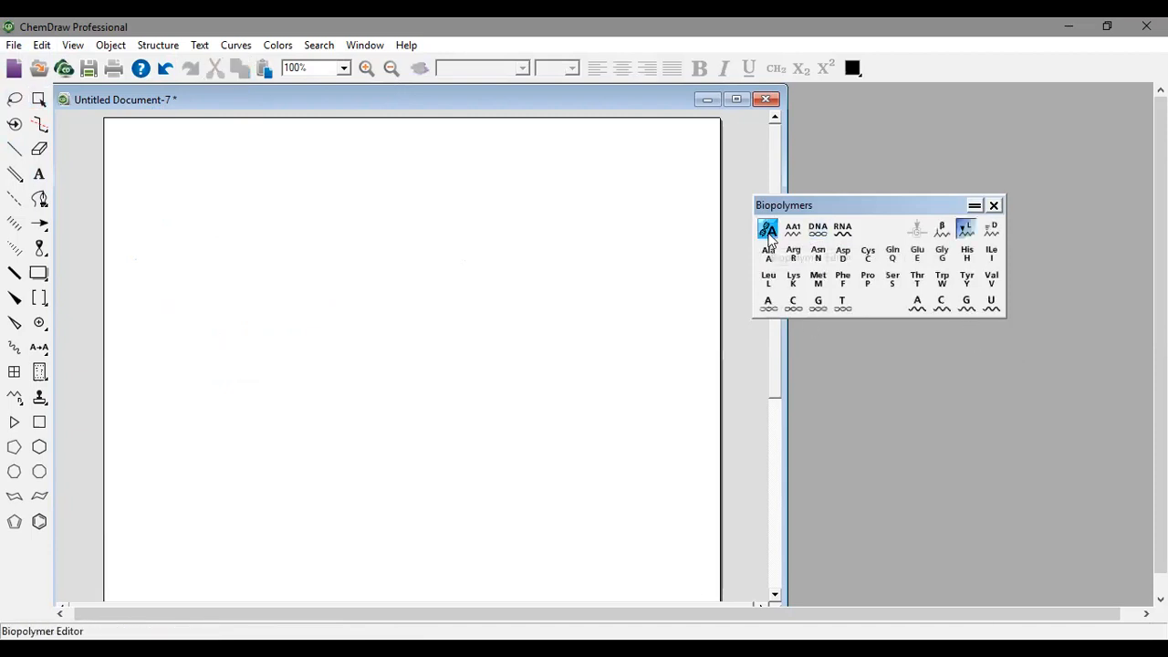
left_click(794, 254)
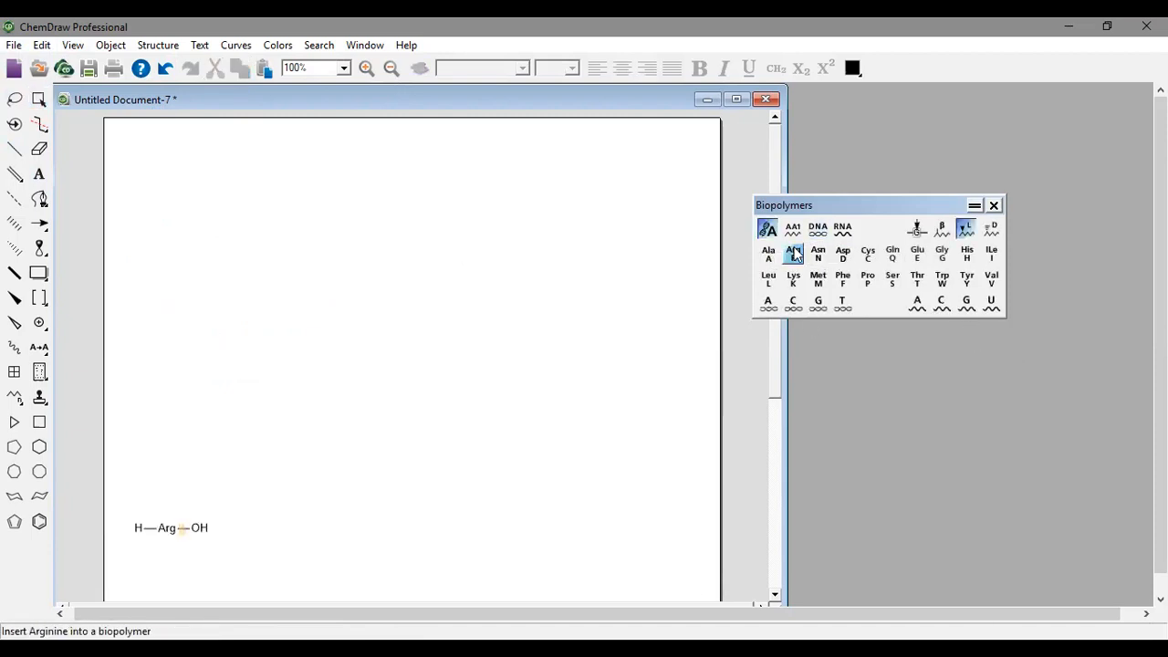
left_click(842, 302)
left_click(818, 304)
left_click(868, 253)
left_click(917, 254)
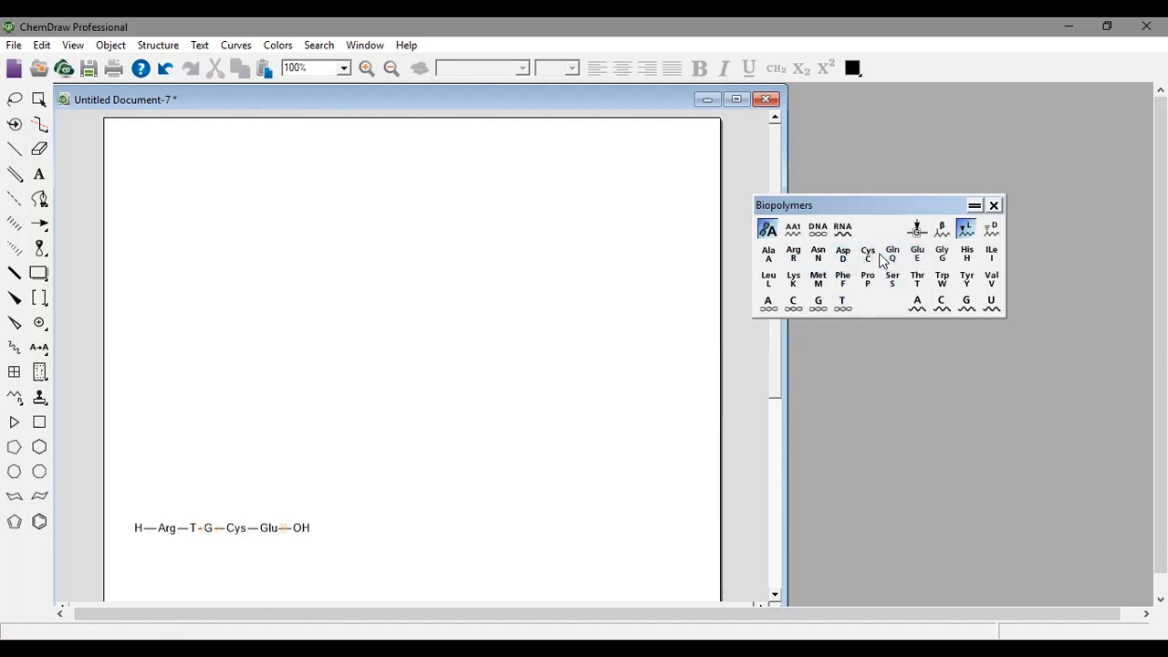
left_click(868, 253)
left_click(817, 253)
left_click(793, 254)
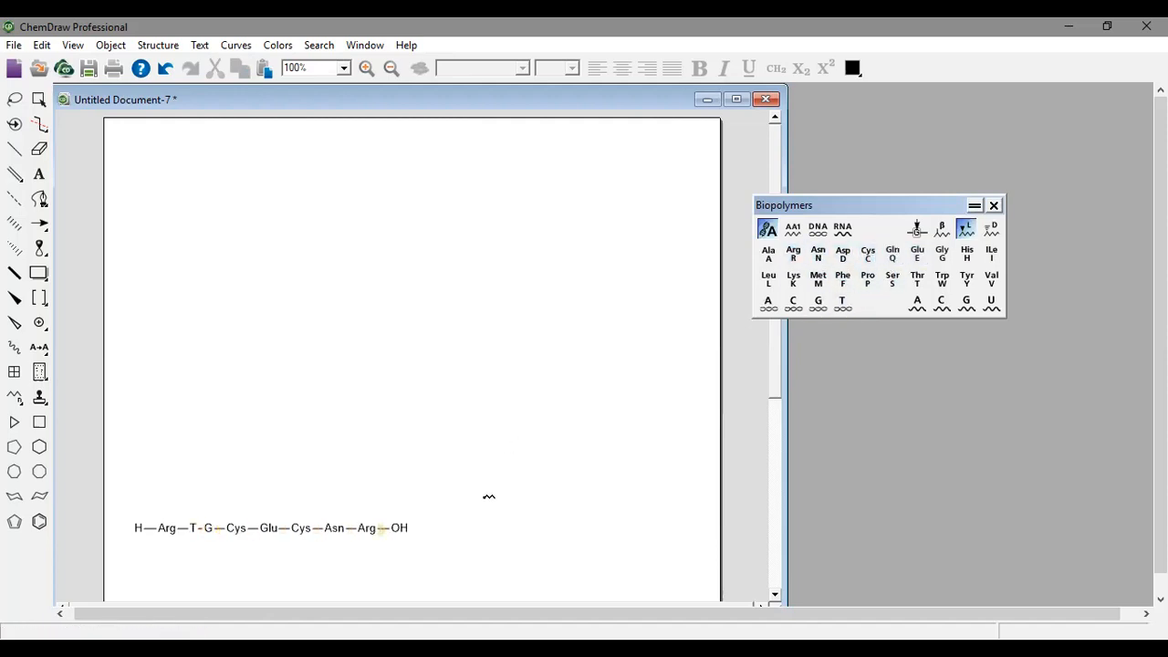
Move the biopolymer chain to the upper part of the page and expand its labels into full structures
left_click(38, 98)
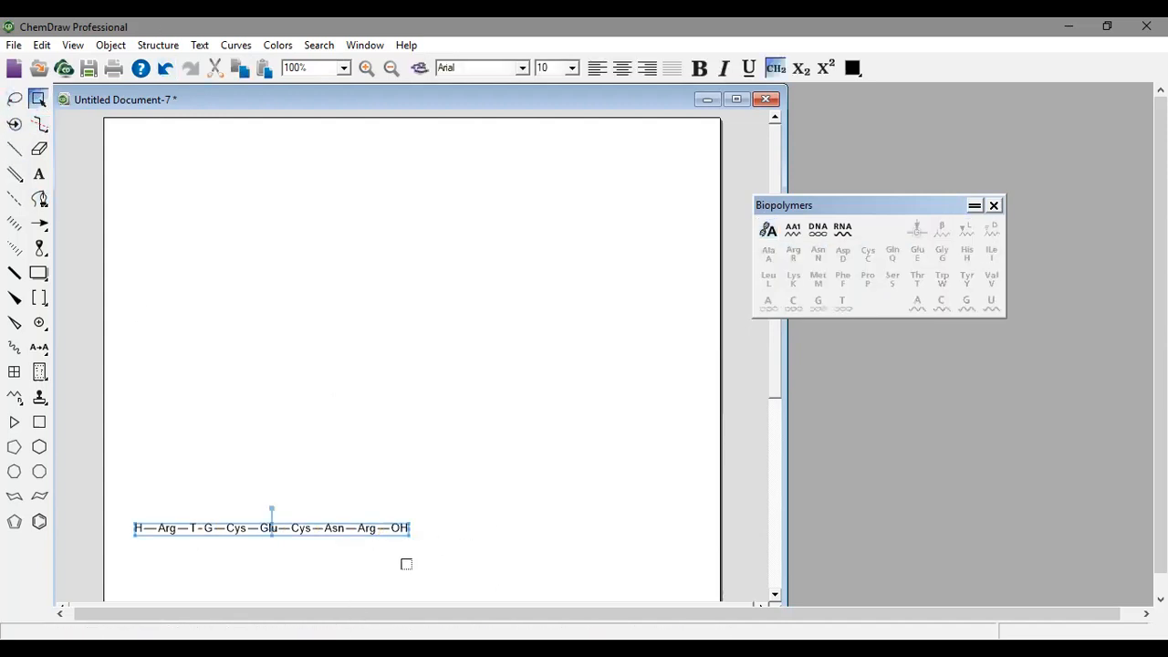
left_click_drag(297, 521, 321, 259)
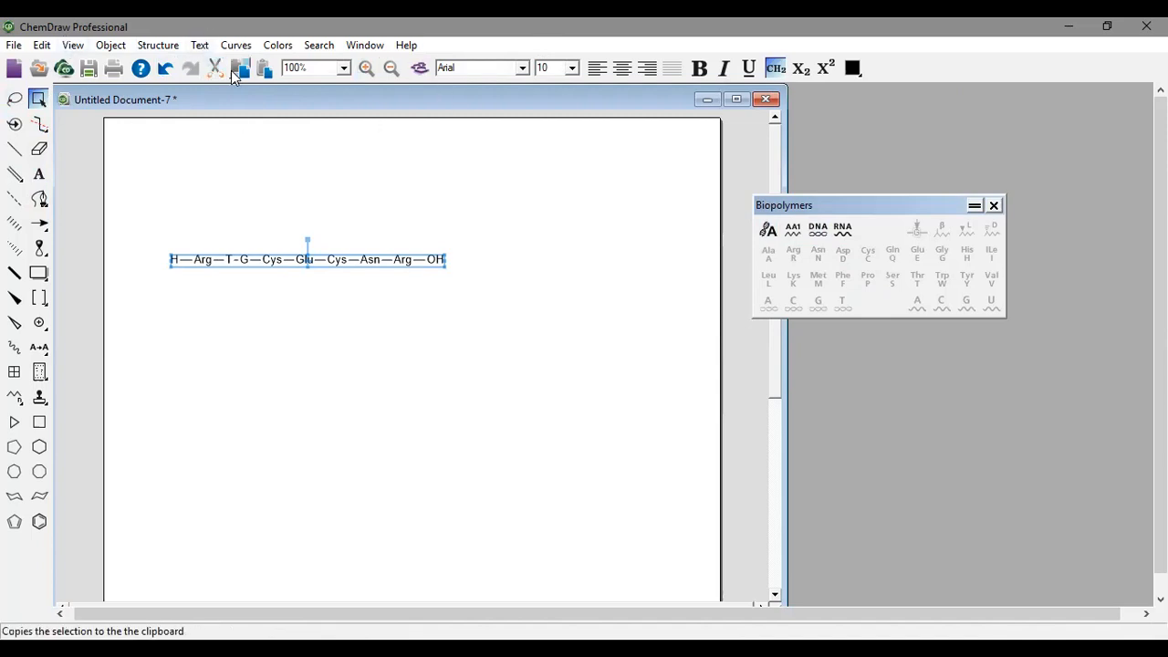
left_click(170, 46)
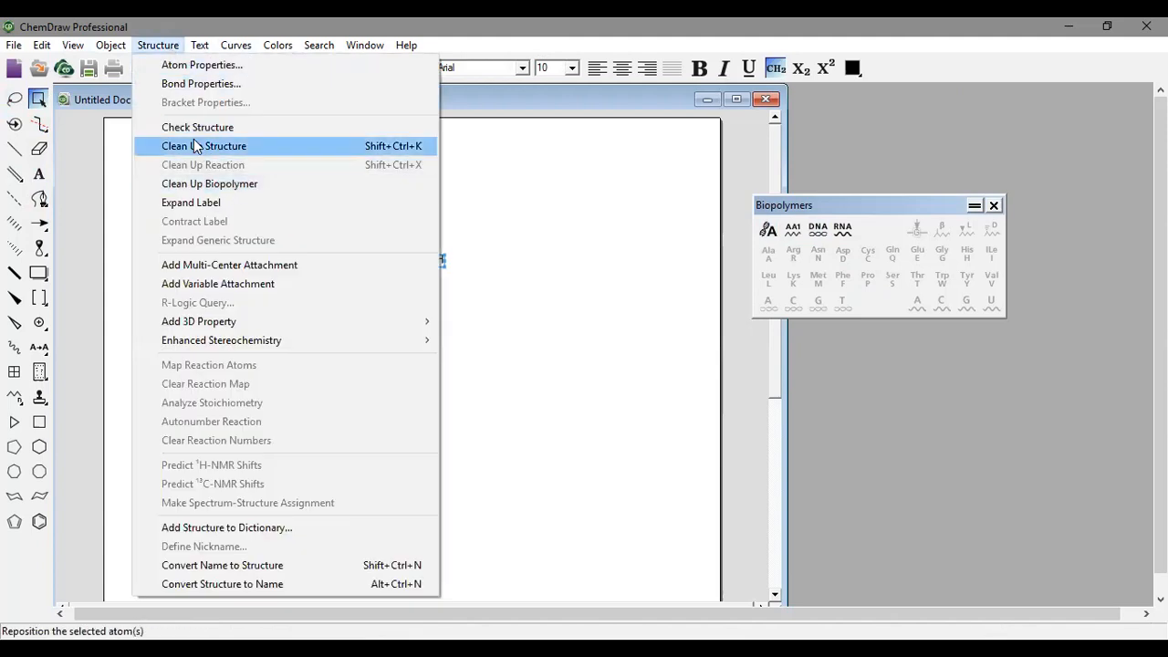
left_click(159, 44)
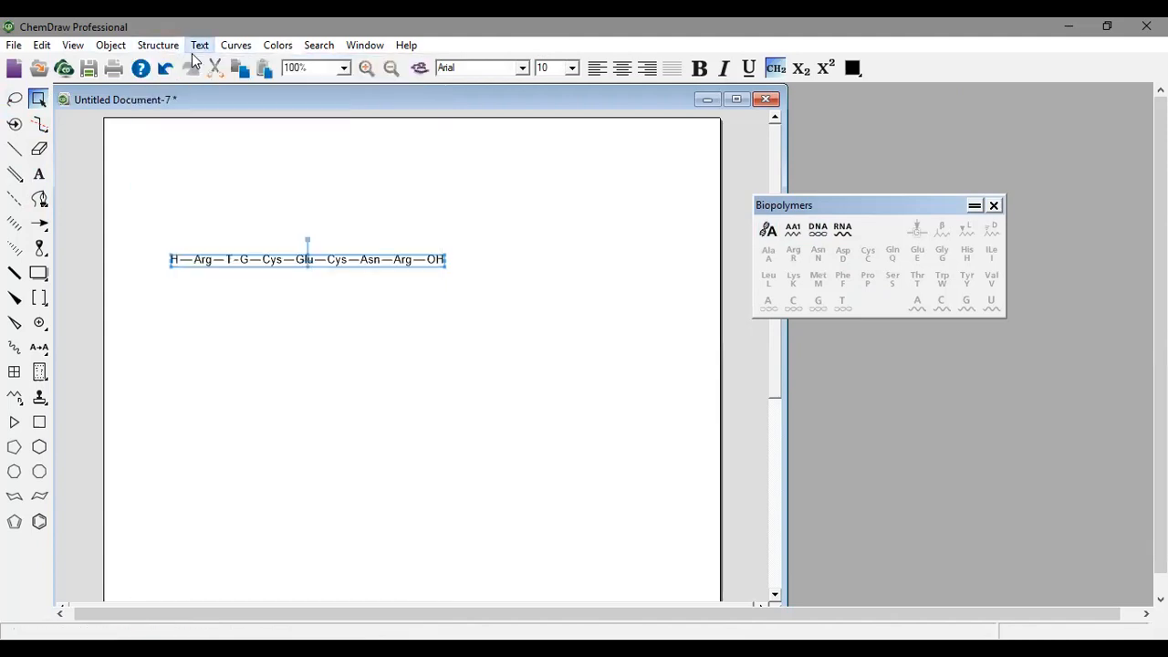
left_click(155, 45)
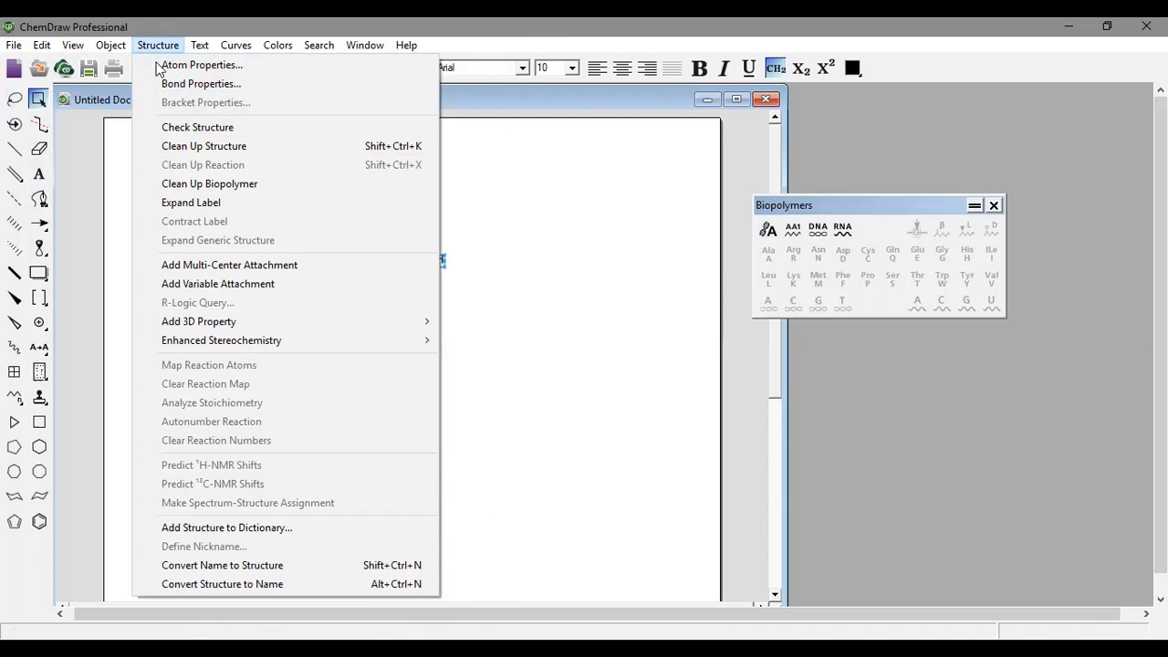
left_click(225, 203)
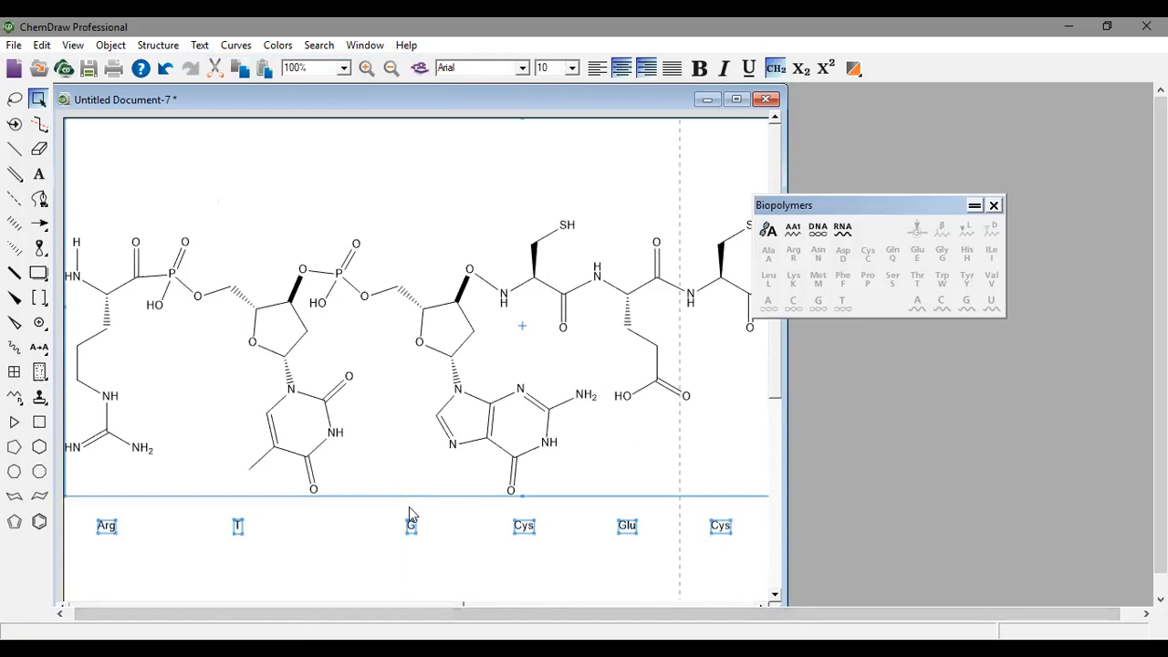
Convert the expanded biopolymer structure to its chemical name and clear the selection
scroll(307, 490, "down", 3)
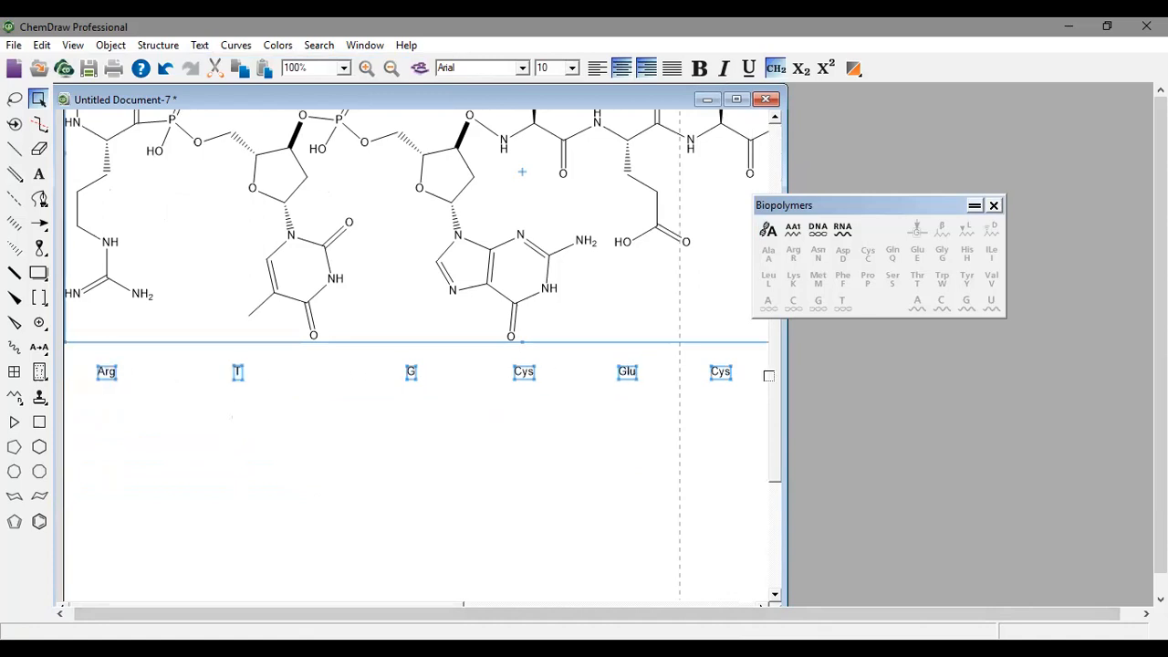
left_click_drag(722, 615, 584, 601)
scroll(482, 466, "up", 3)
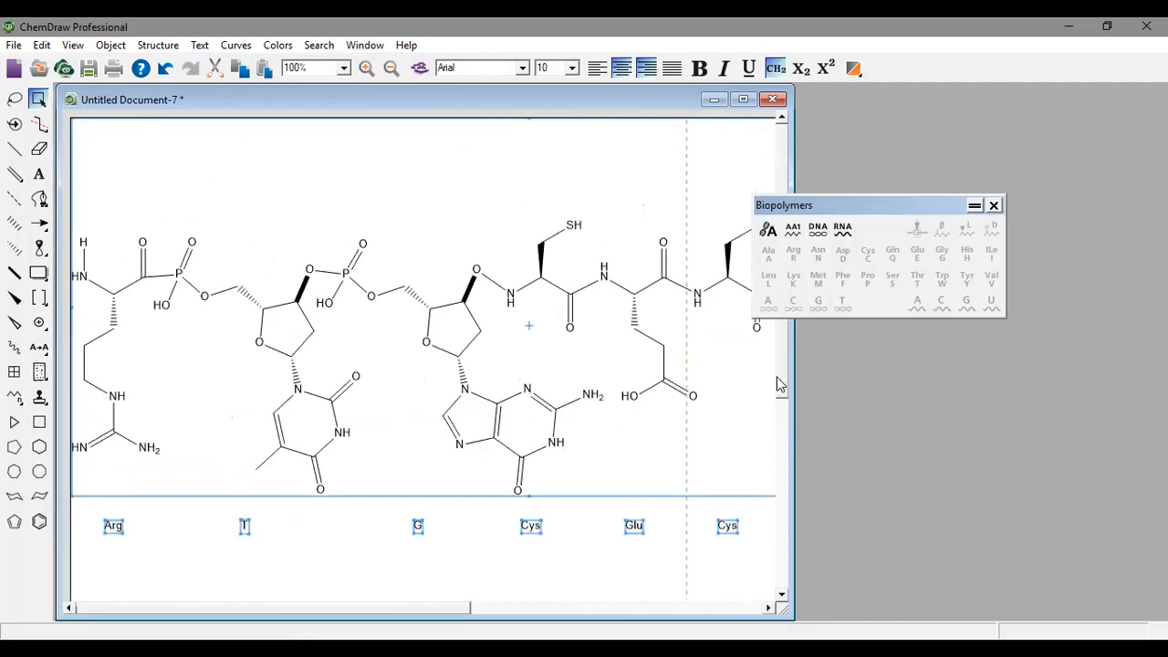
mouse_move(784, 435)
left_mouse_down()
mouse_move(789, 507)
mouse_move(787, 419)
left_mouse_up()
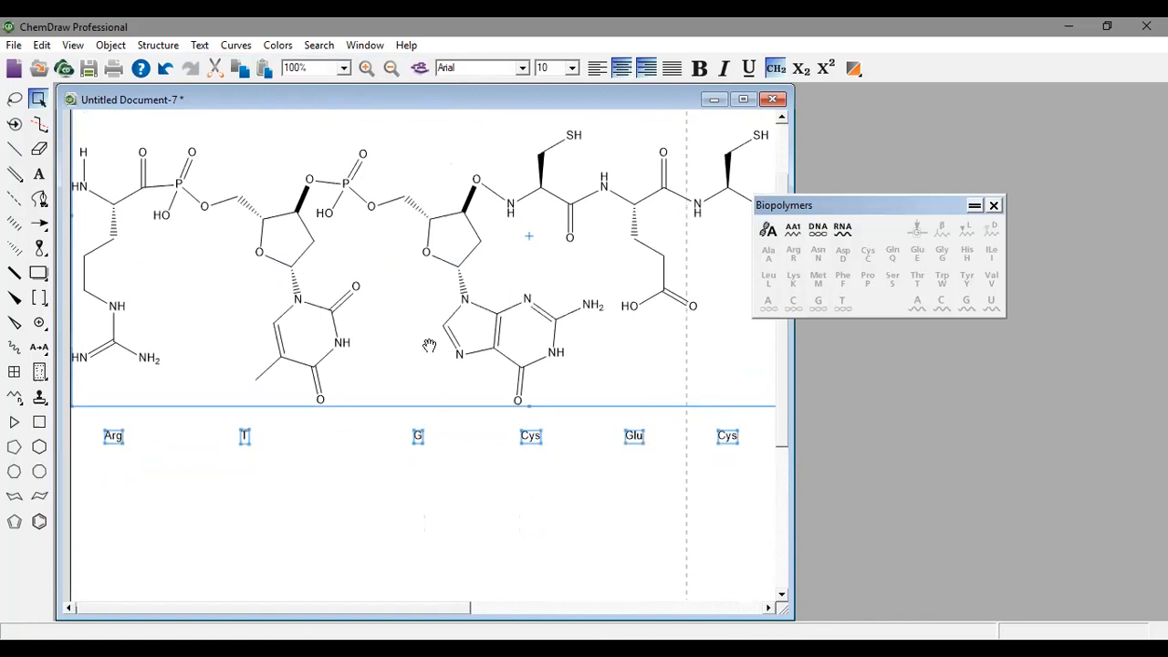
left_click(108, 45)
mouse_move(149, 51)
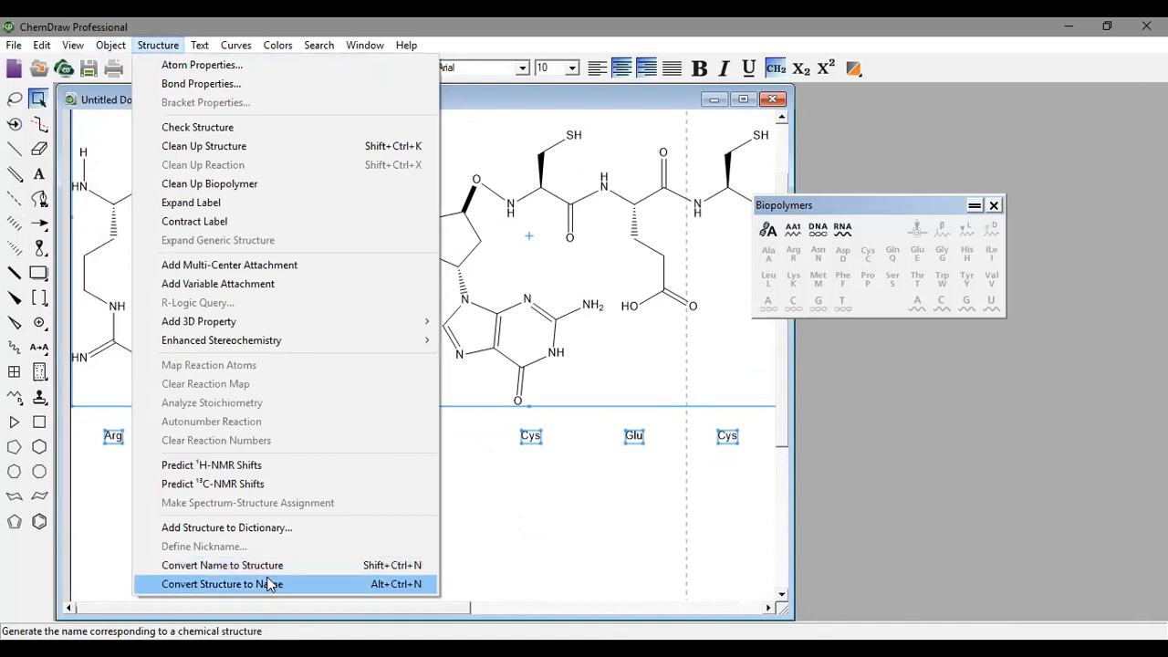
left_click(271, 584)
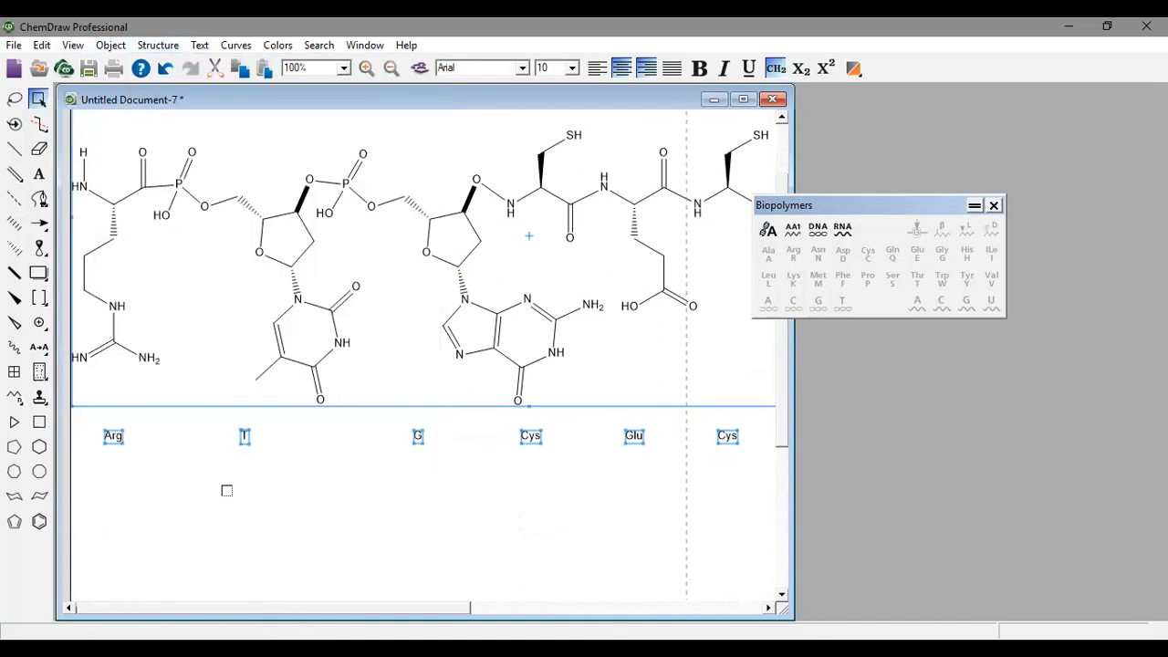
left_click_drag(448, 611, 747, 602)
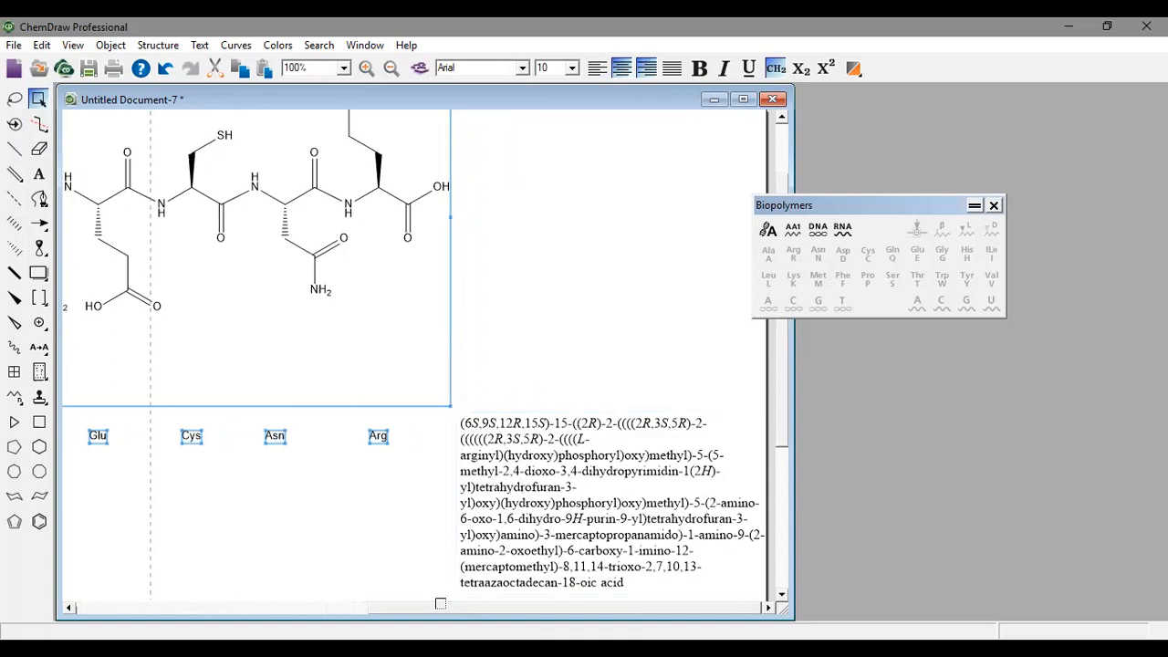
left_click(346, 562)
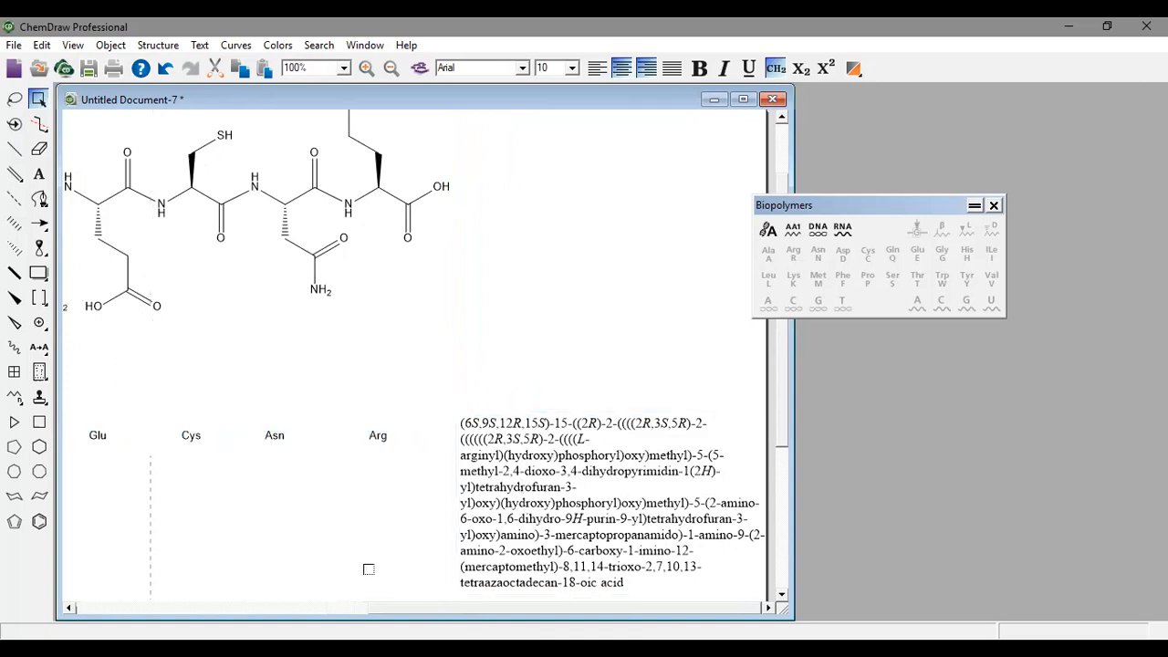
Add the text caption "biopolymer" in the blank area above the generated chemical name
left_click(41, 176)
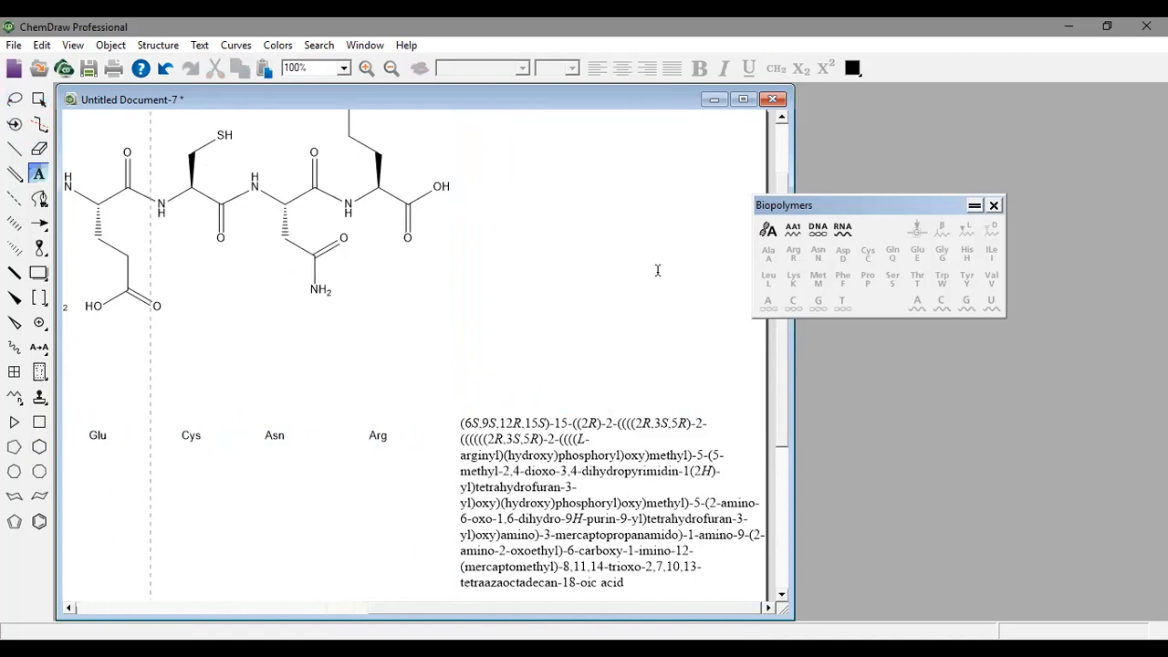
left_click(604, 270)
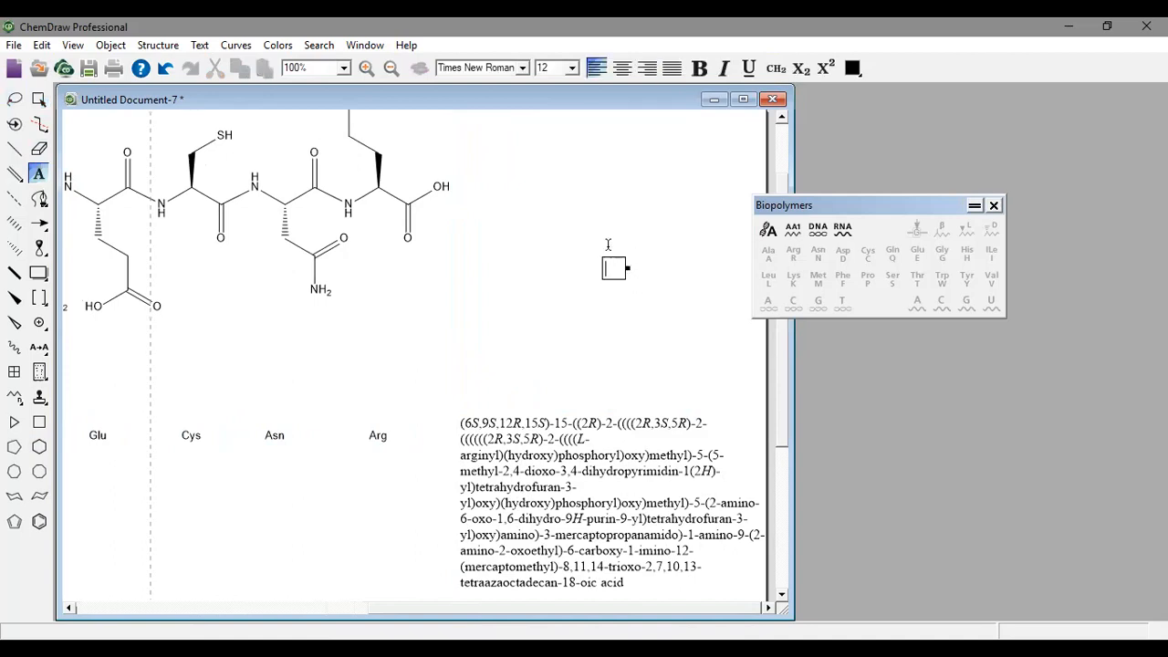
type("bio")
type("b")
type("olyme")
type("r")
Format the "biopolymer" caption as bold, italic and underlined with justified alignment
double_click(662, 267)
left_click(705, 72)
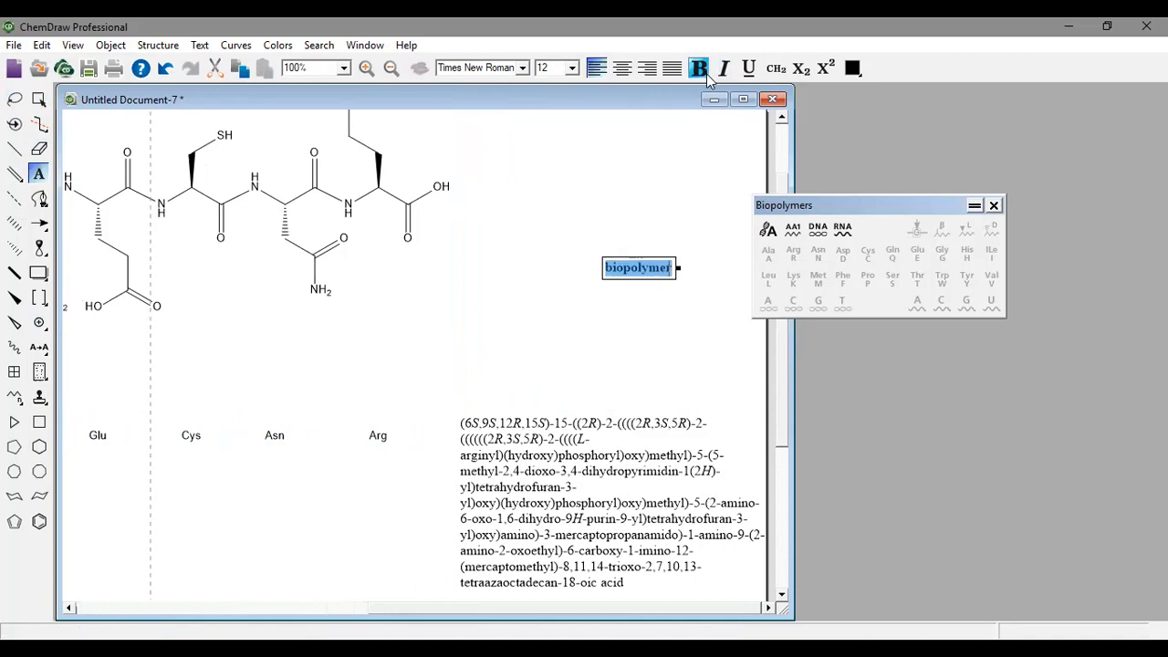
left_click(723, 70)
left_click(748, 70)
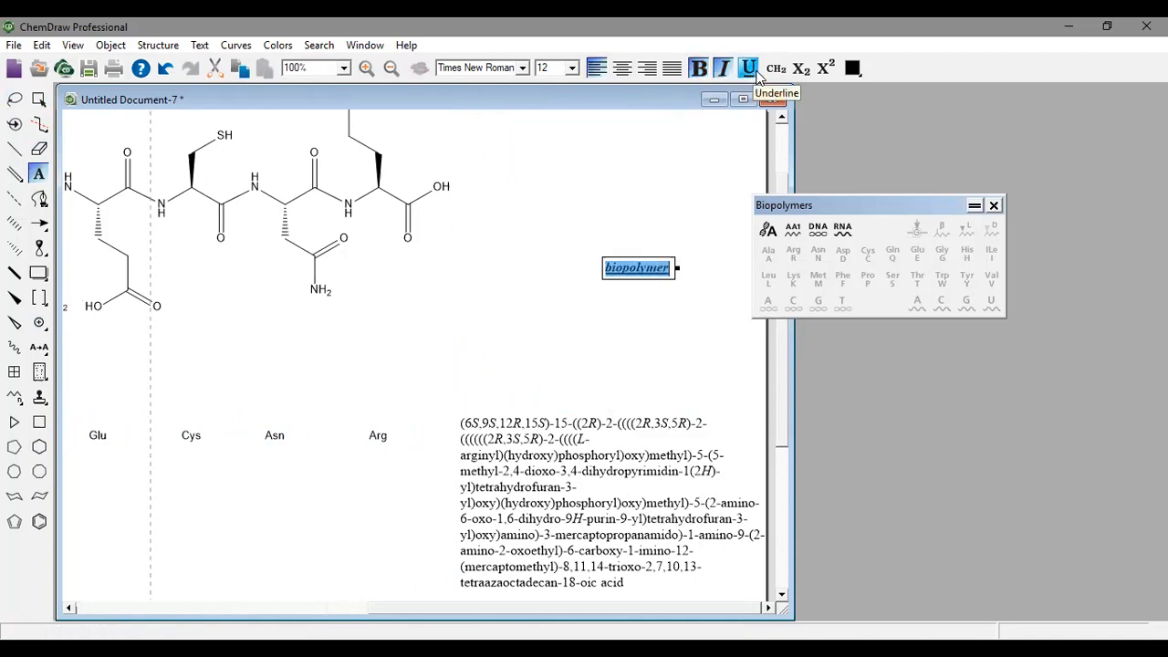
left_click(623, 72)
left_click(647, 71)
left_click(672, 71)
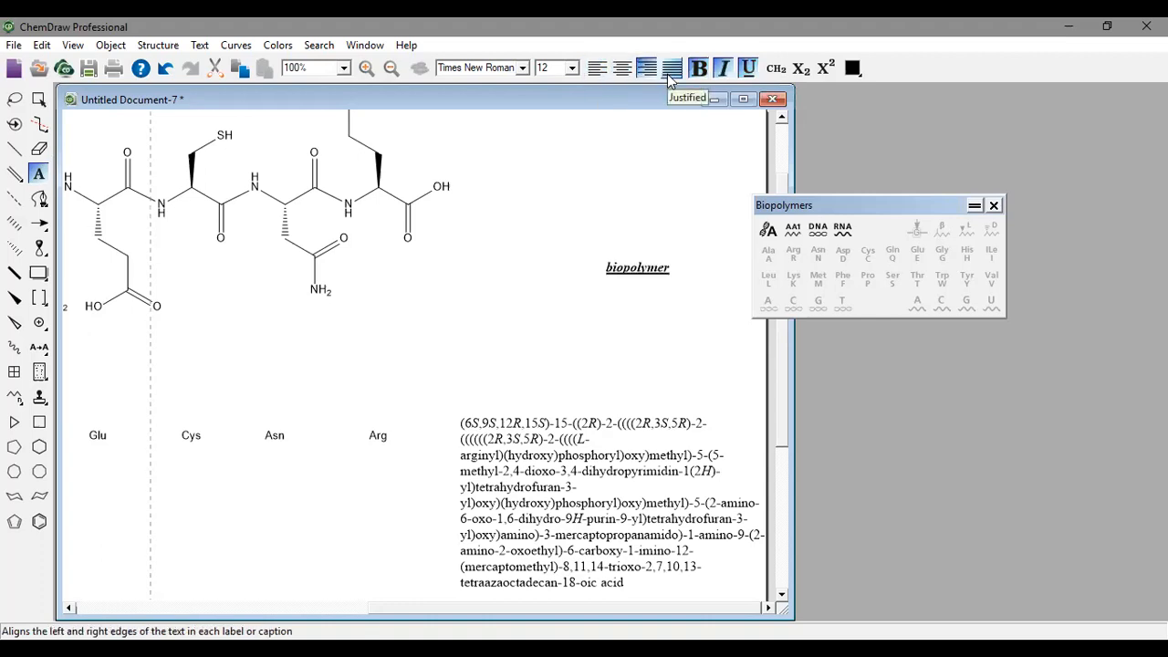
Set the "biopolymer" caption's size to 24 and its font to Bahnschrift SemiBold Condensed
left_click(571, 68)
left_click(544, 195)
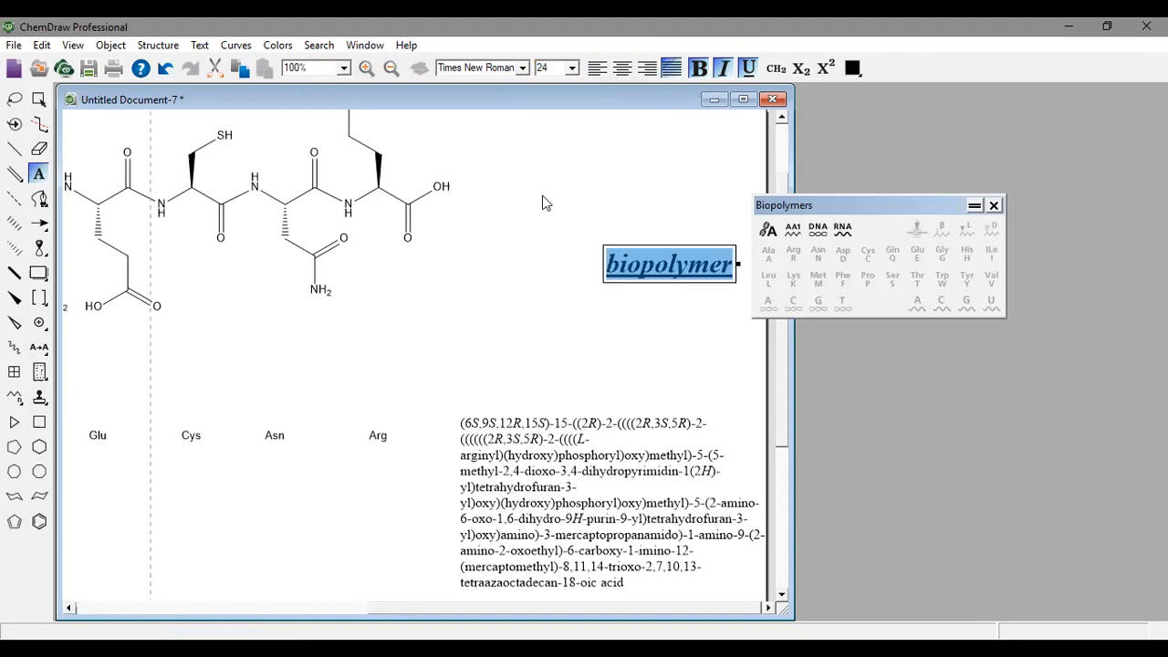
left_click(524, 68)
scroll(475, 310, "down", 4)
scroll(473, 312, "down", 6)
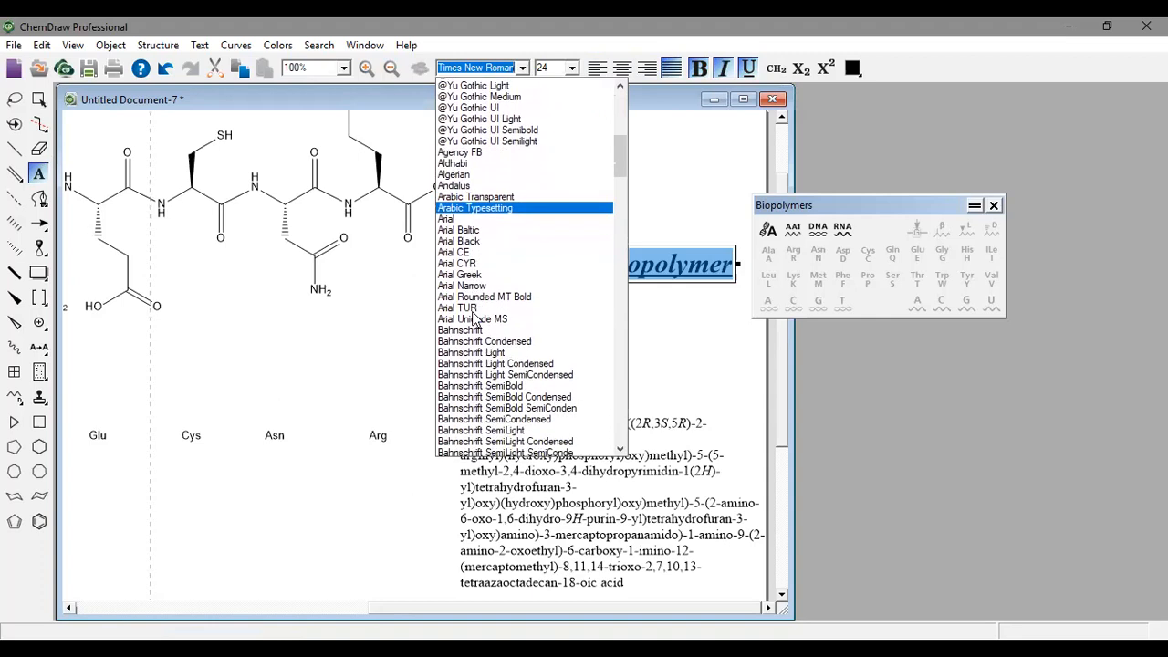
left_click(473, 308)
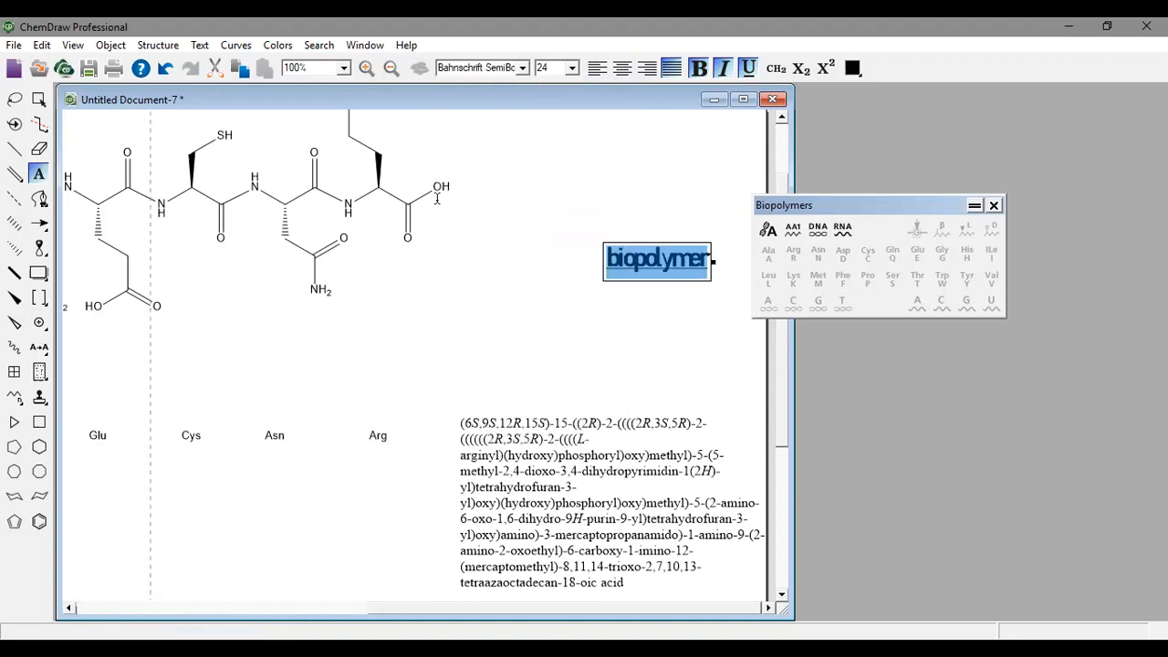
left_click(522, 69)
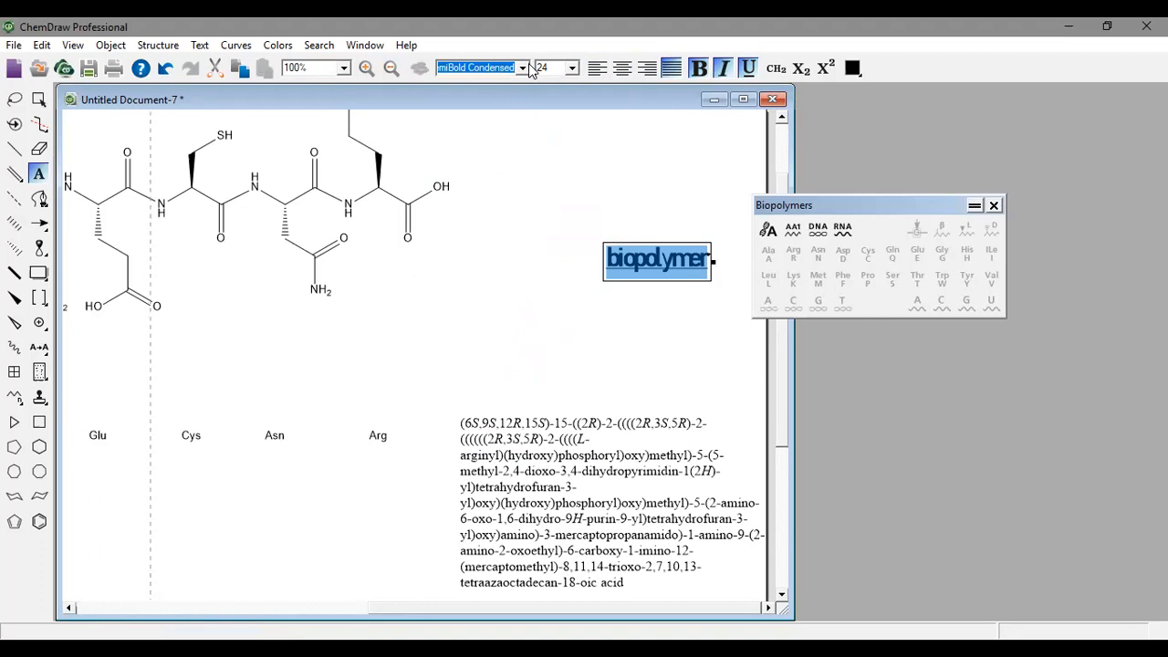
left_click(523, 68)
left_click(458, 295)
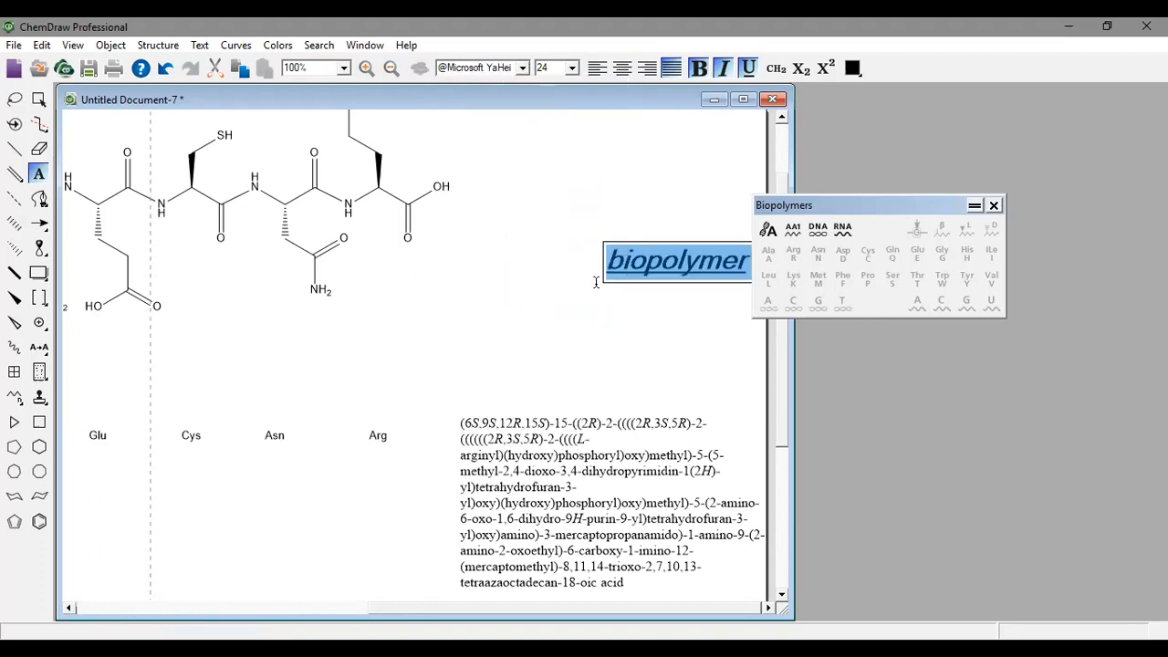
left_click(606, 281)
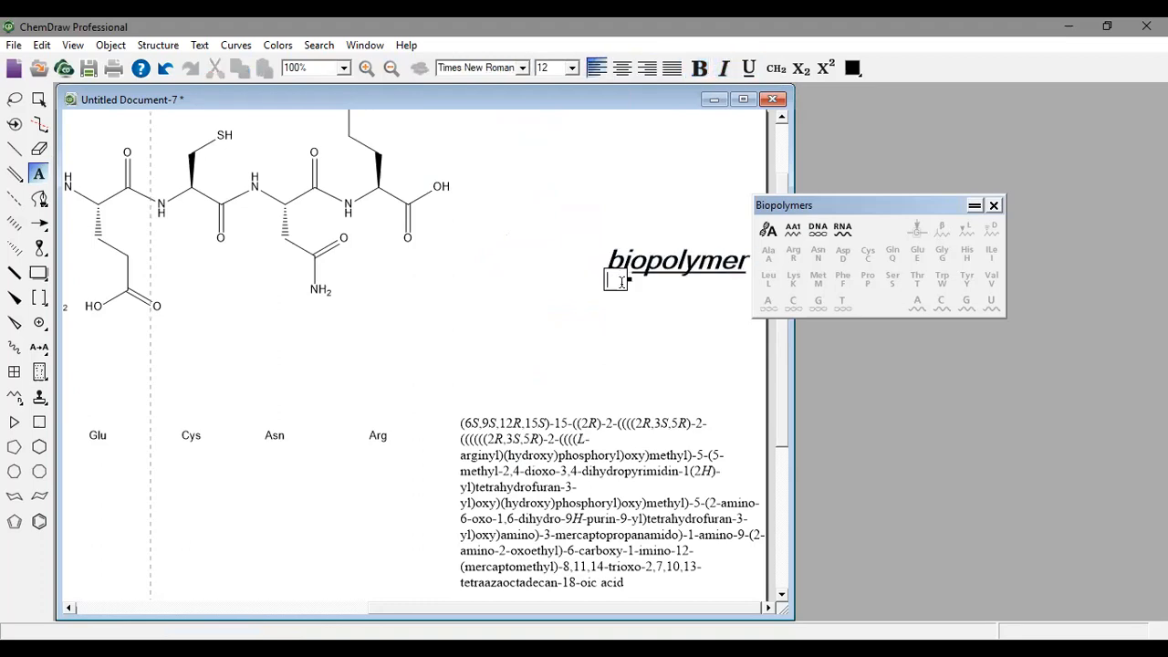
Move the "biopolymer" caption below the Cys label beneath the expanded structure and clear the selection
left_click_drag(639, 268, 558, 265)
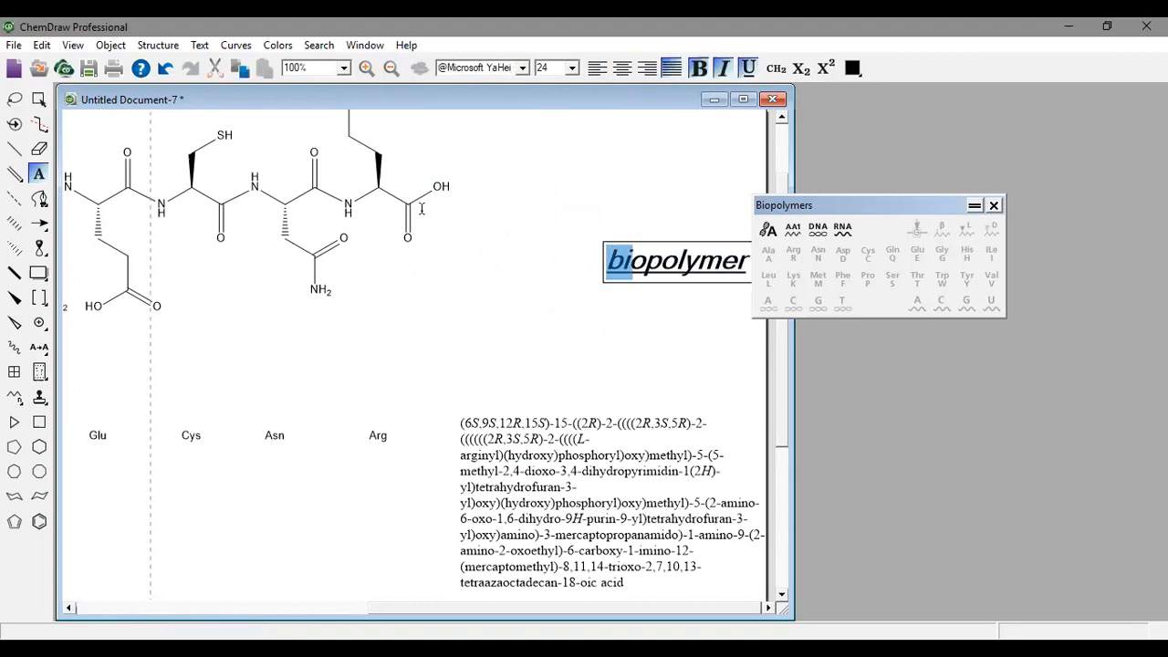
left_click(39, 98)
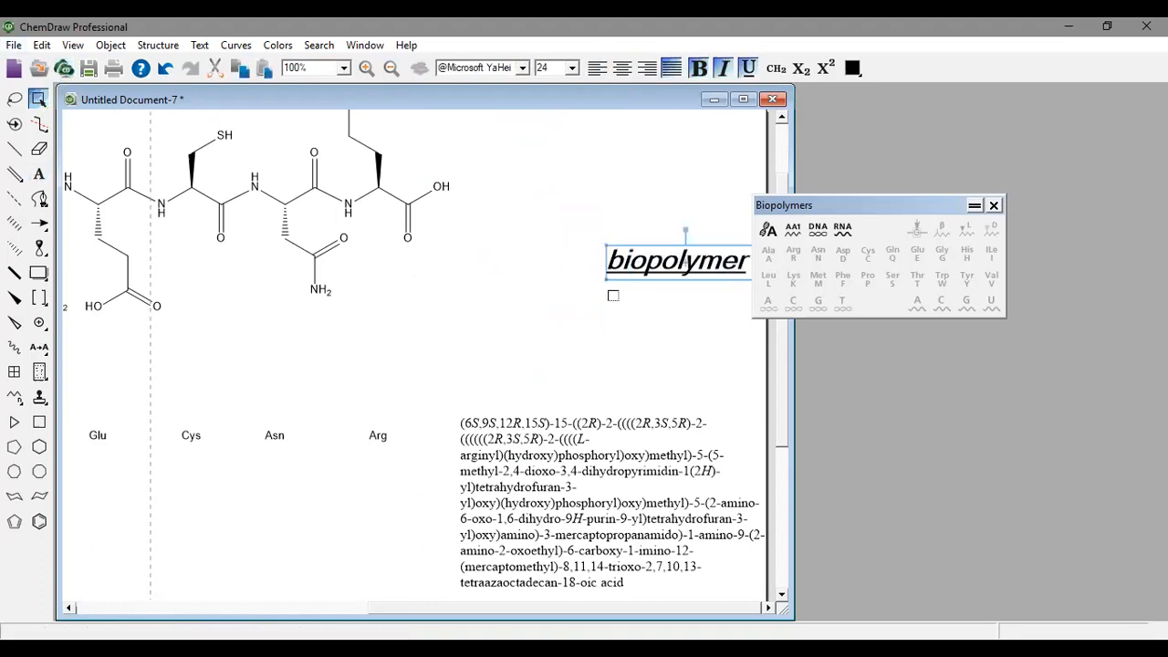
left_click_drag(680, 263, 155, 489)
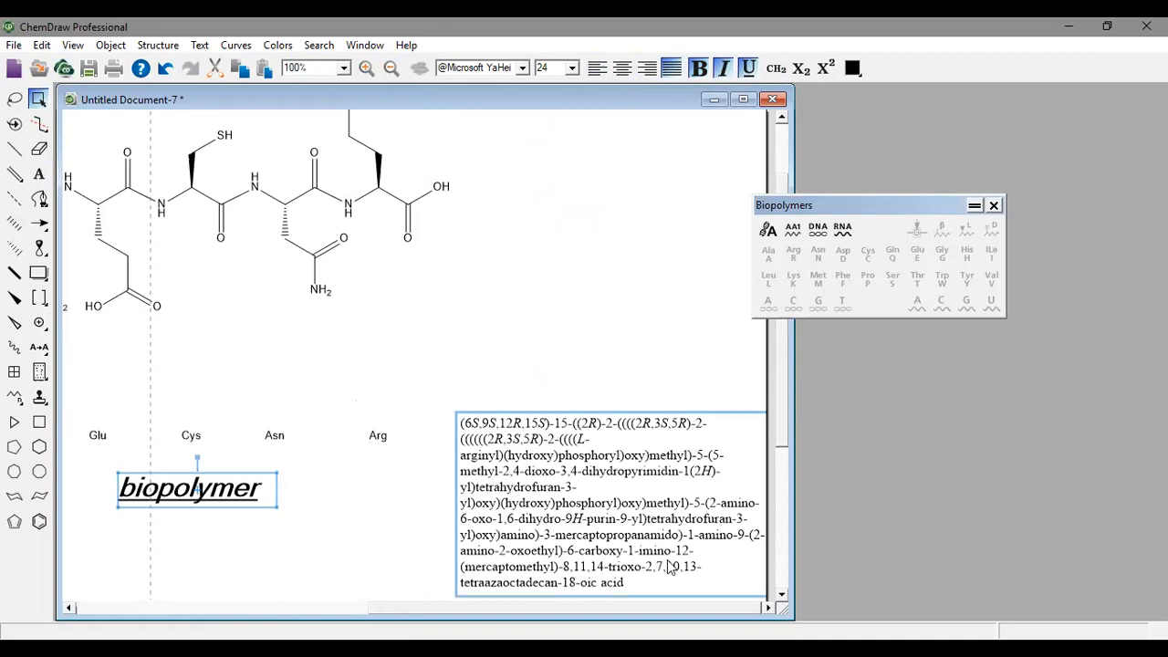
left_click_drag(598, 616, 366, 613)
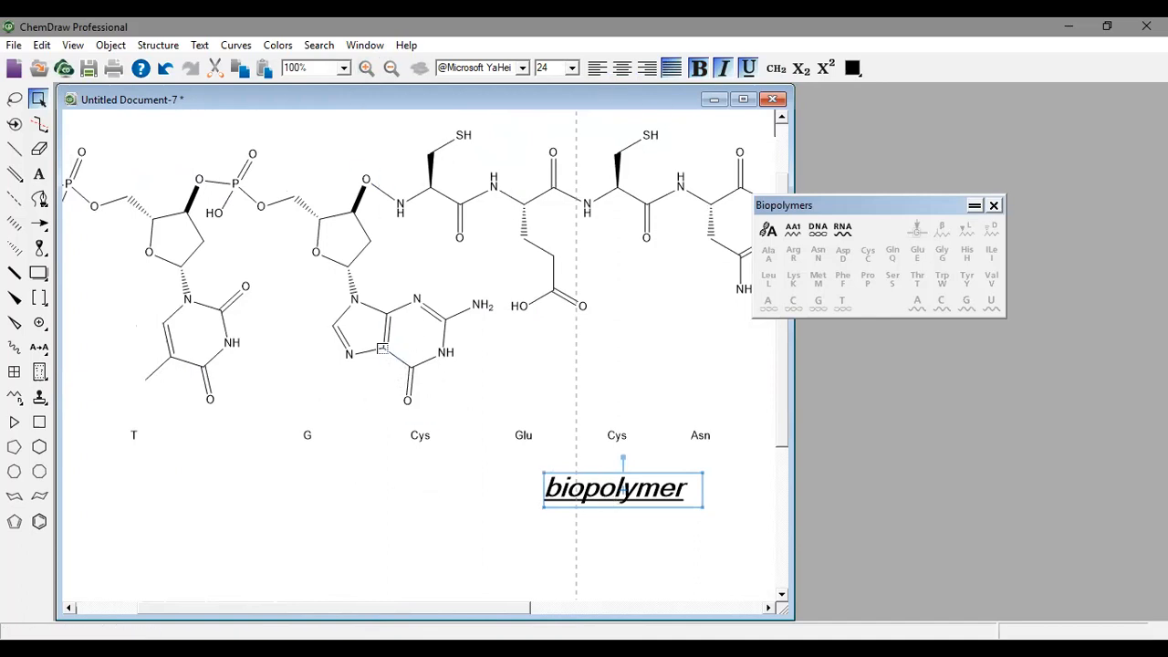
left_click(375, 404)
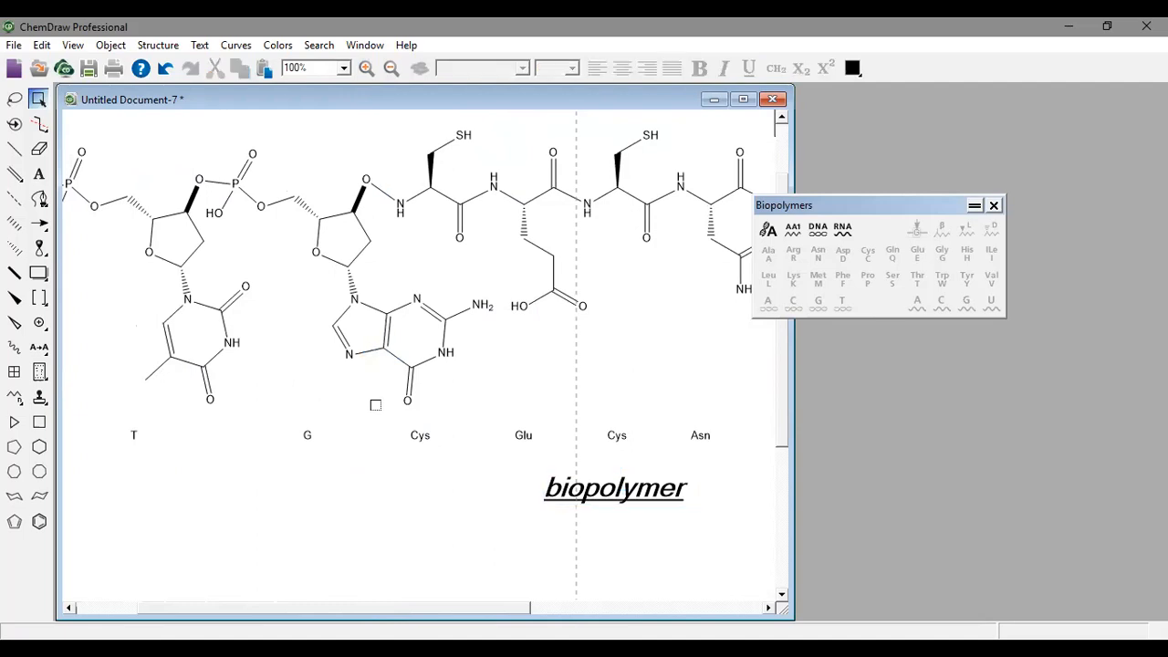
left_click(148, 378)
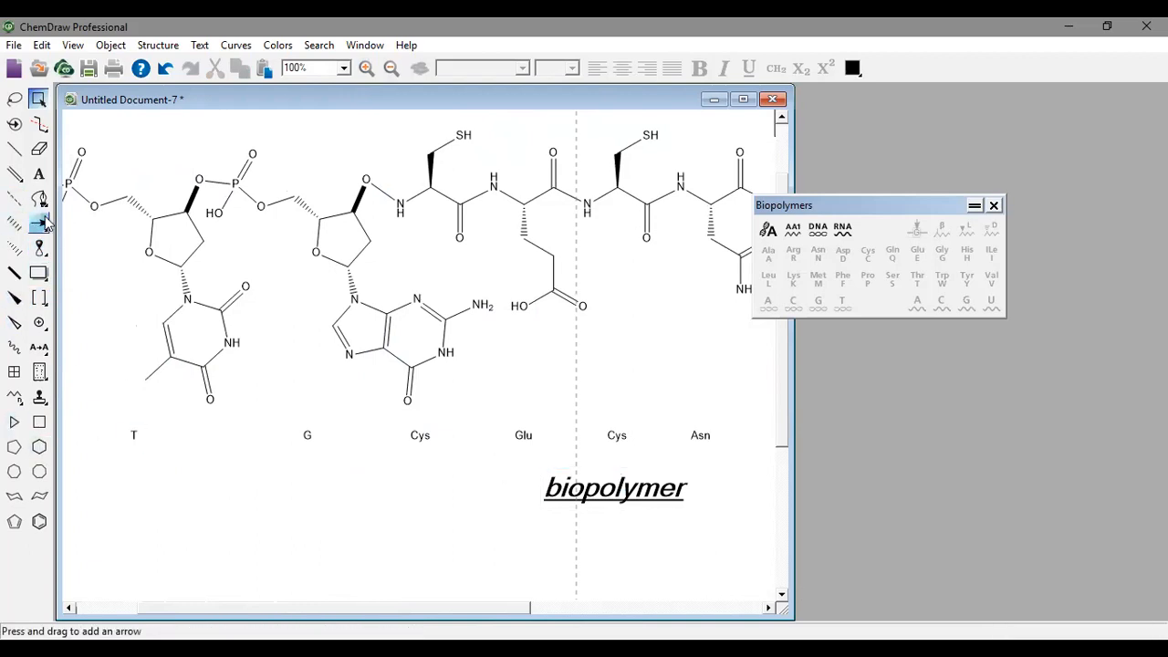
Add the plain text caption "H2SO4" in the blank area below the G label
left_click(38, 174)
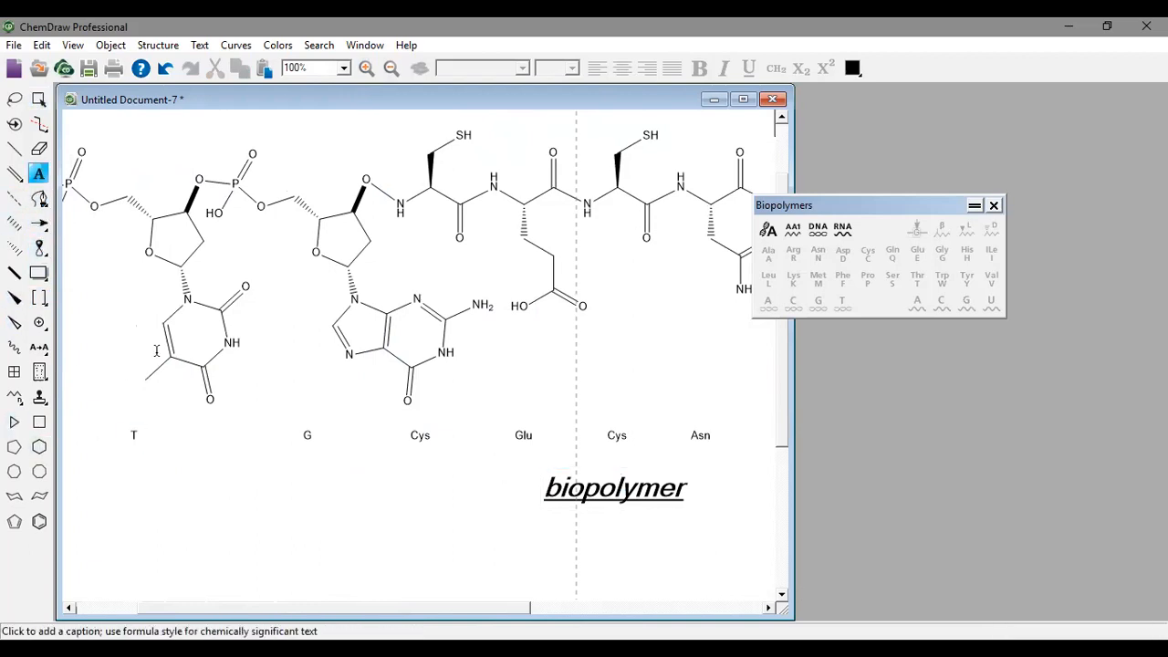
left_click(245, 473)
type("h")
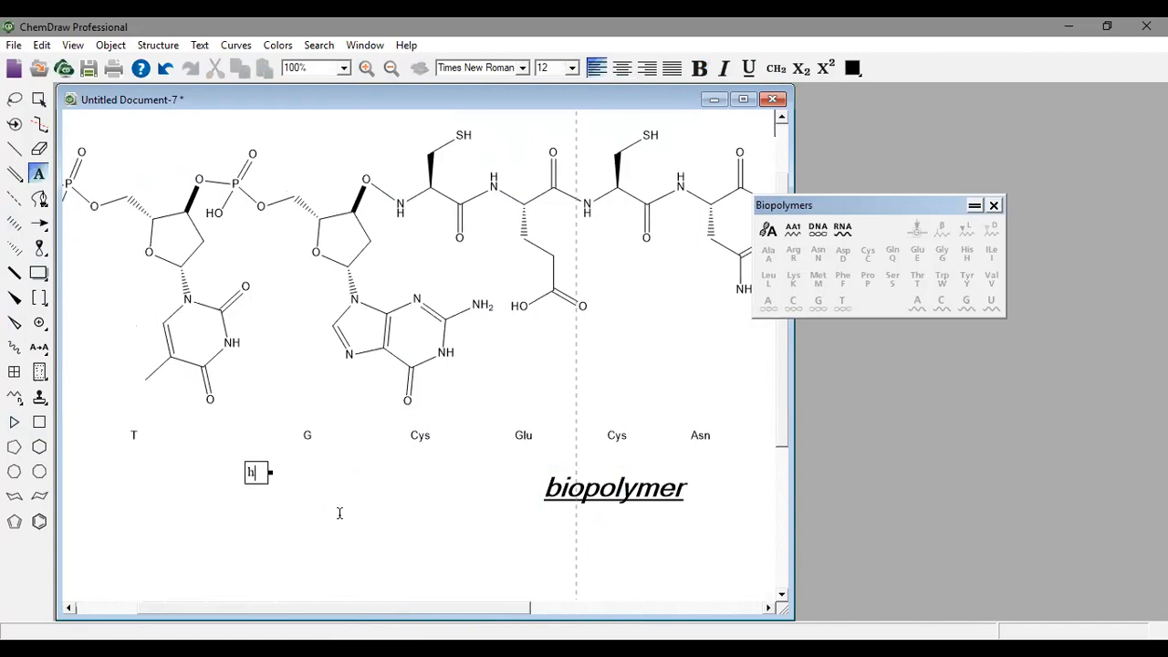
type("2so3")
key("BackSpace")
key("BackSpace")
key("BackSpace")
key("BackSpace")
key("BackSpace")
type("H2SO4")
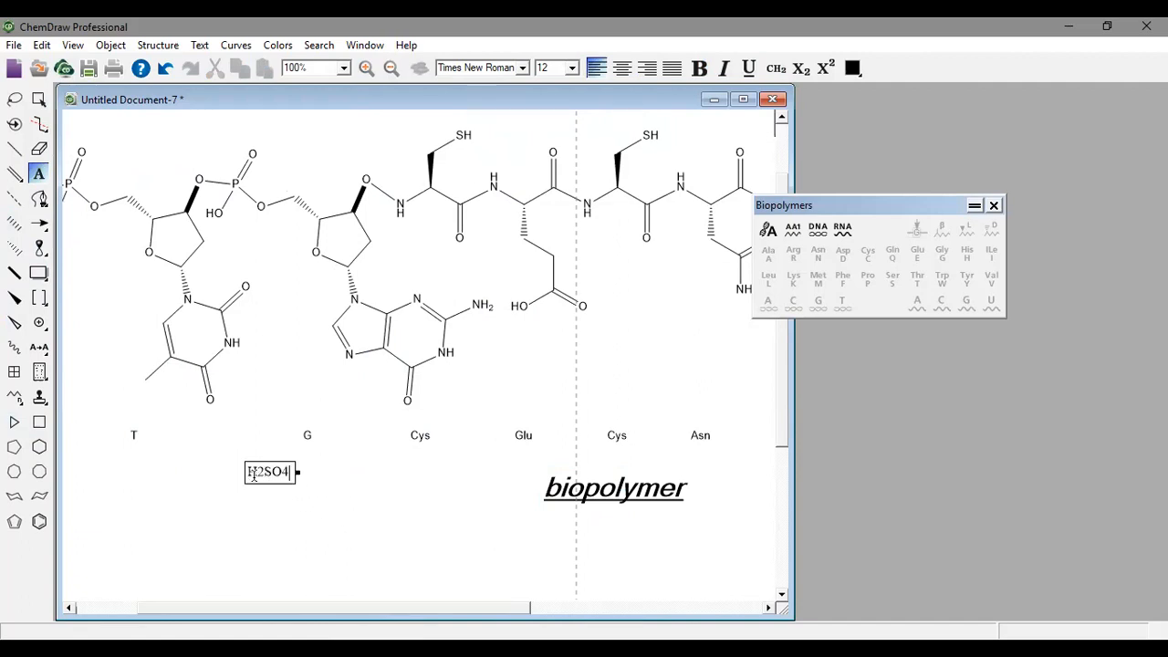
Try subscript formatting on the whole H2SO4 caption and undo it
left_click_drag(293, 472, 247, 472)
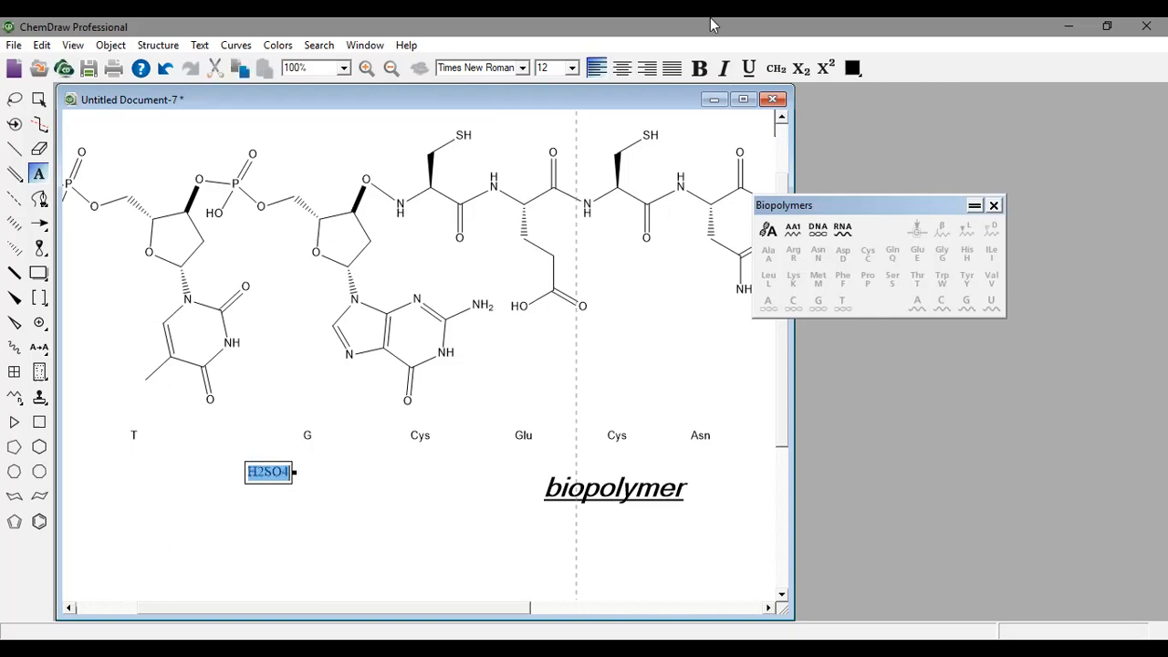
left_click(800, 70)
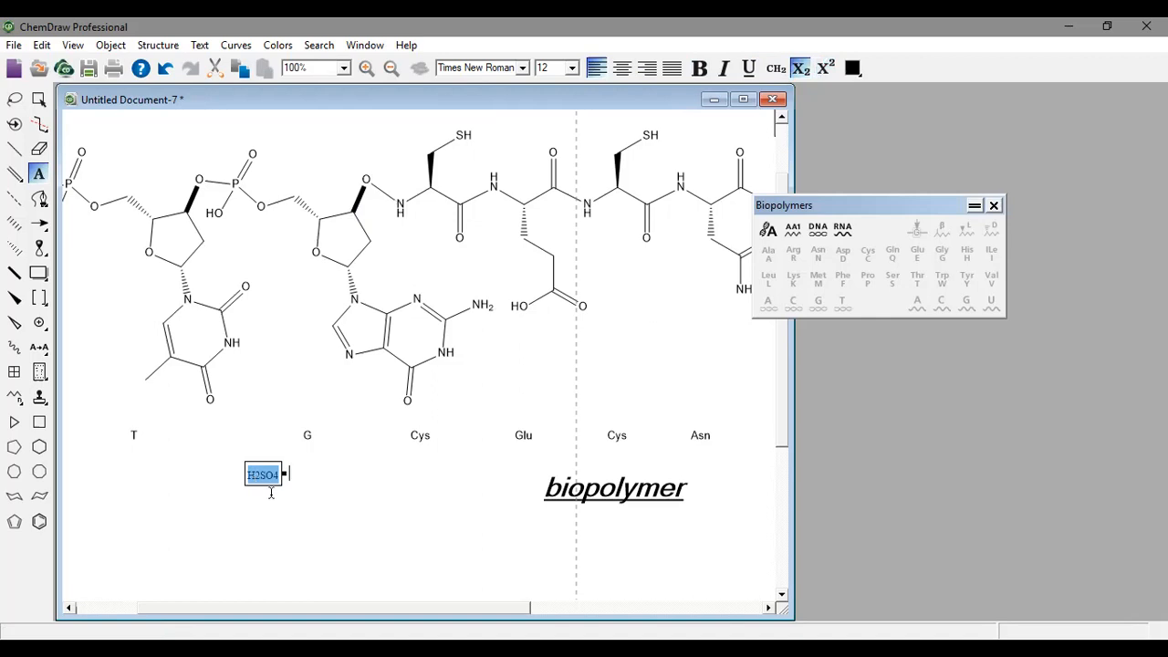
left_click(166, 68)
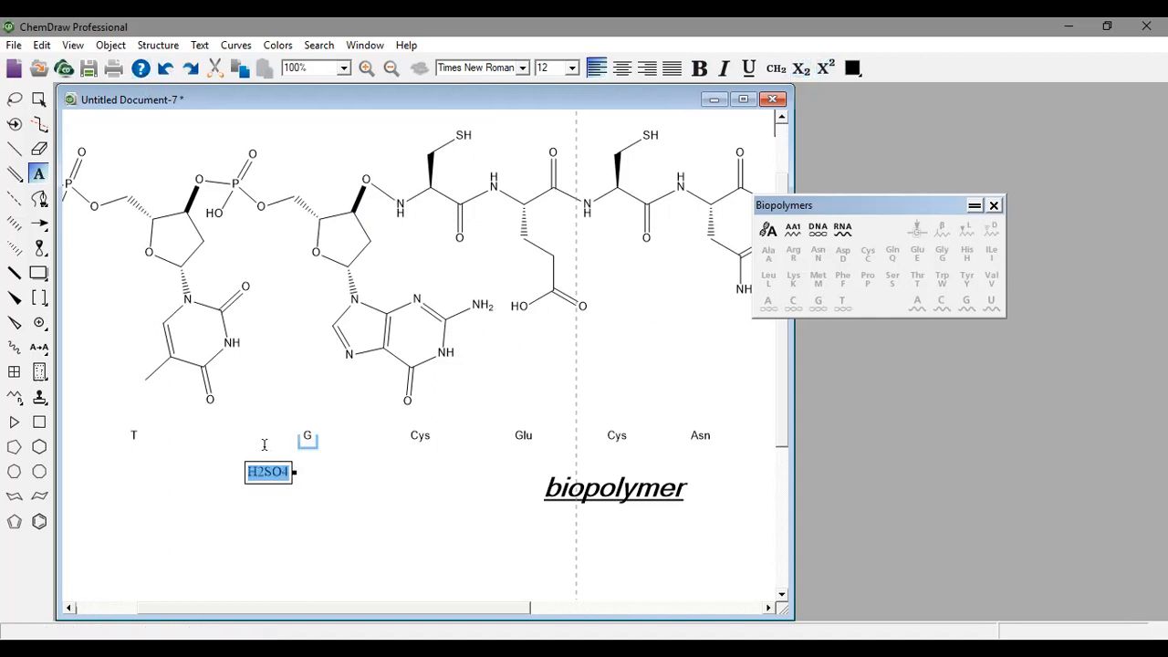
Format only the digits 2 and 4 in the H2SO4 caption as subscripts
left_click(265, 474)
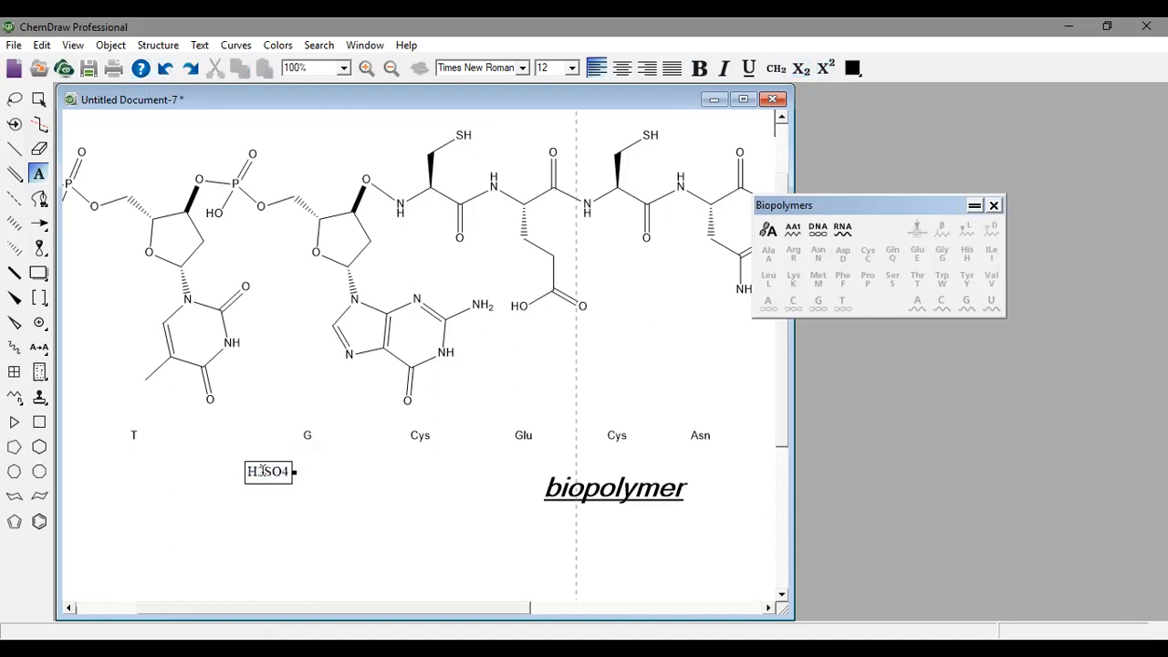
left_click_drag(256, 472, 264, 473)
left_click(801, 68)
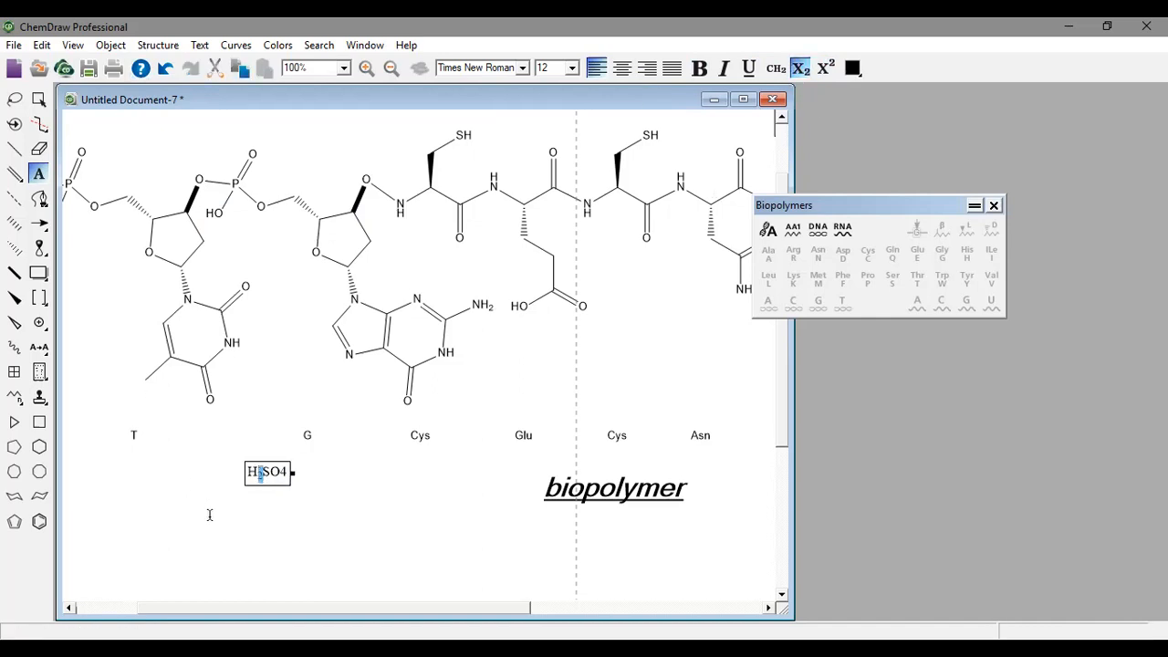
left_click_drag(289, 473, 278, 472)
left_click(800, 69)
left_click(253, 510)
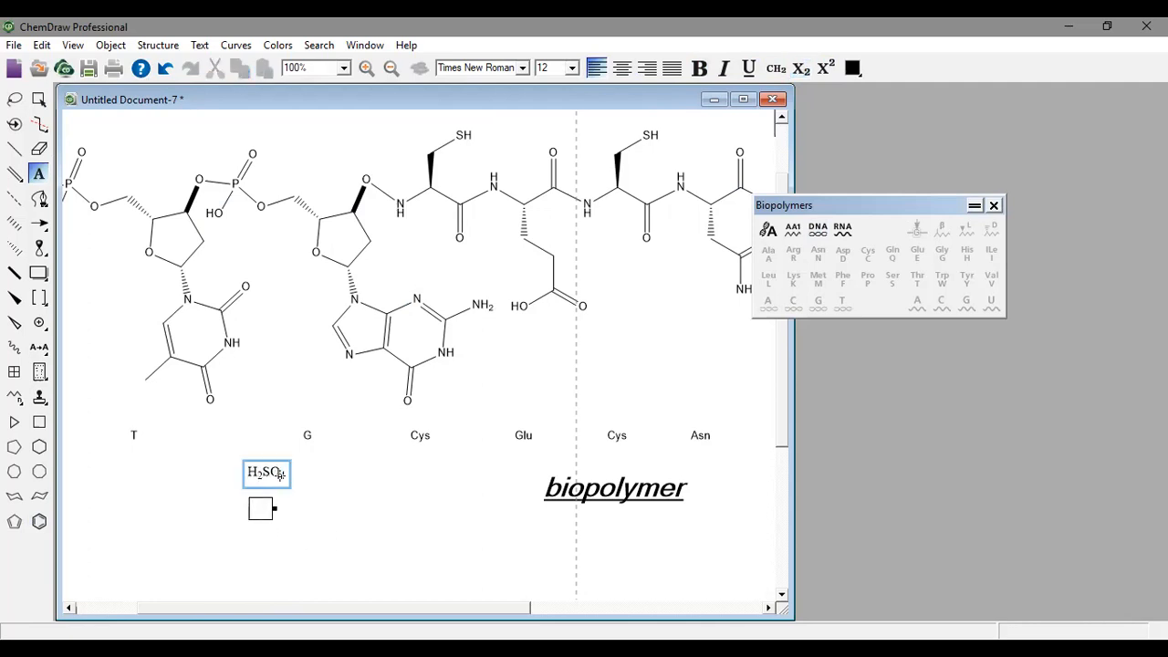
Format the digit 2 in the H2SO4 caption as a superscript
left_click_drag(284, 478, 245, 508)
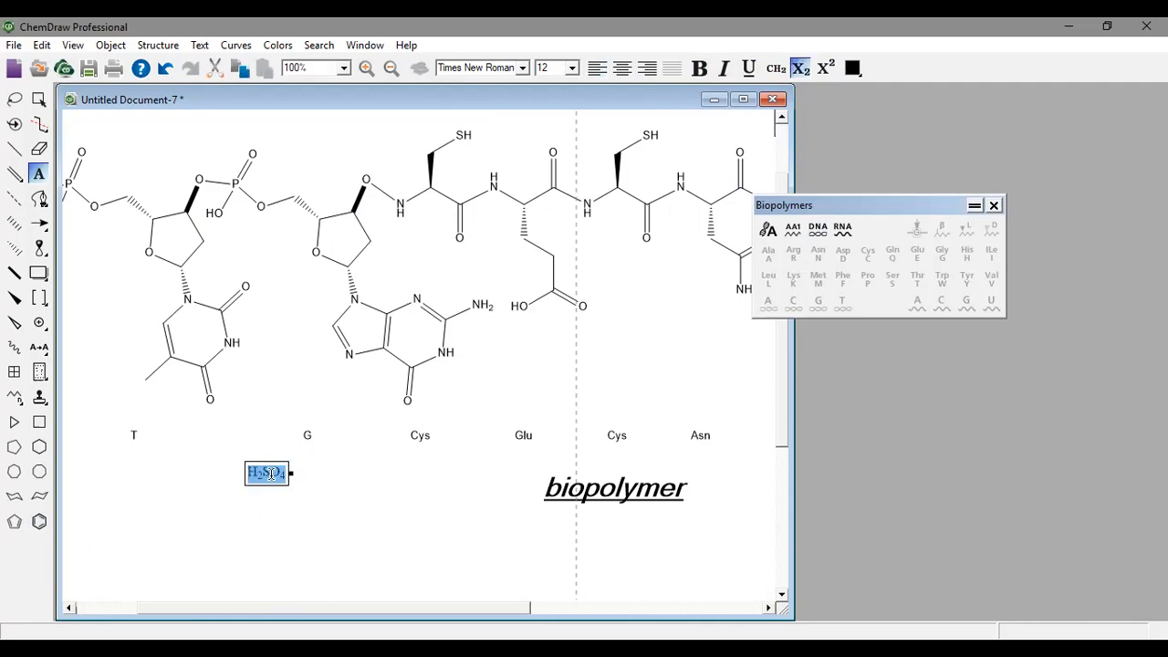
left_click(265, 472)
left_click_drag(262, 475, 258, 475)
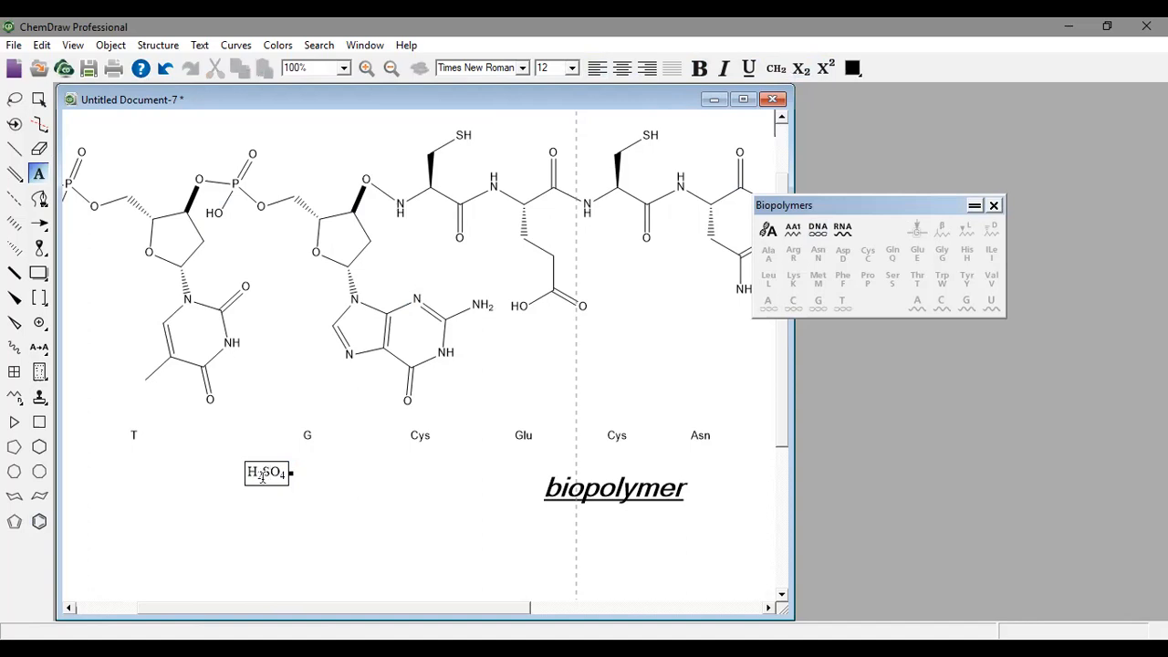
left_click(824, 70)
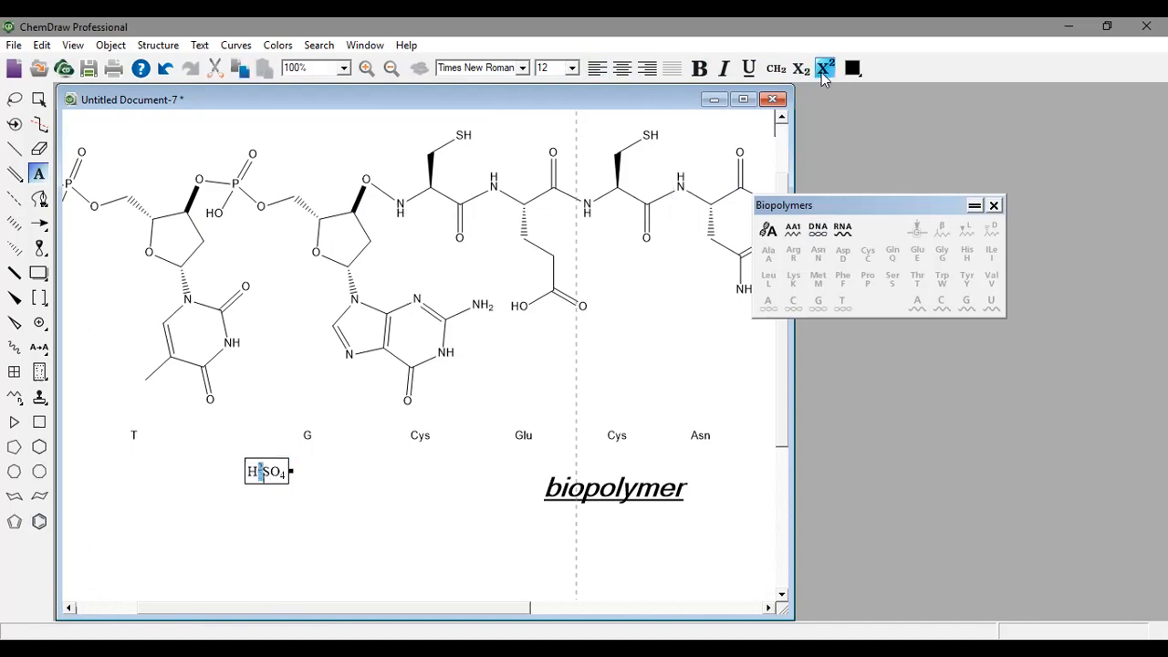
Add a second "H2SO4" caption below the first and apply formula style to all of its text
left_click(280, 518)
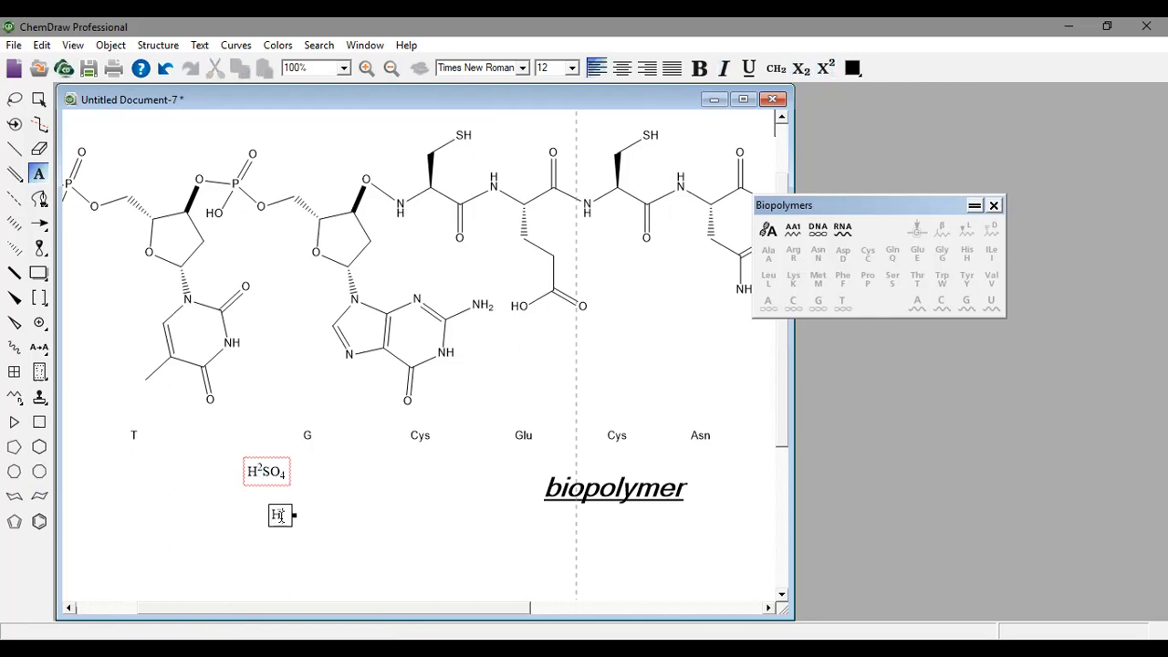
type("H2SO4")
double_click(302, 515)
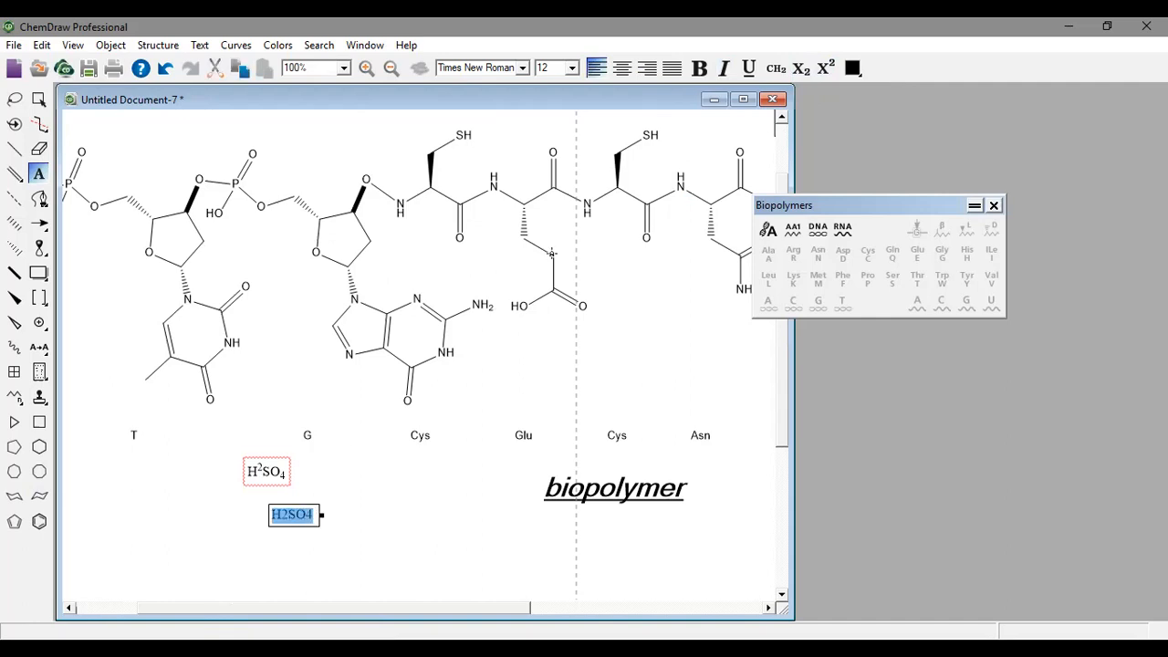
left_click(776, 68)
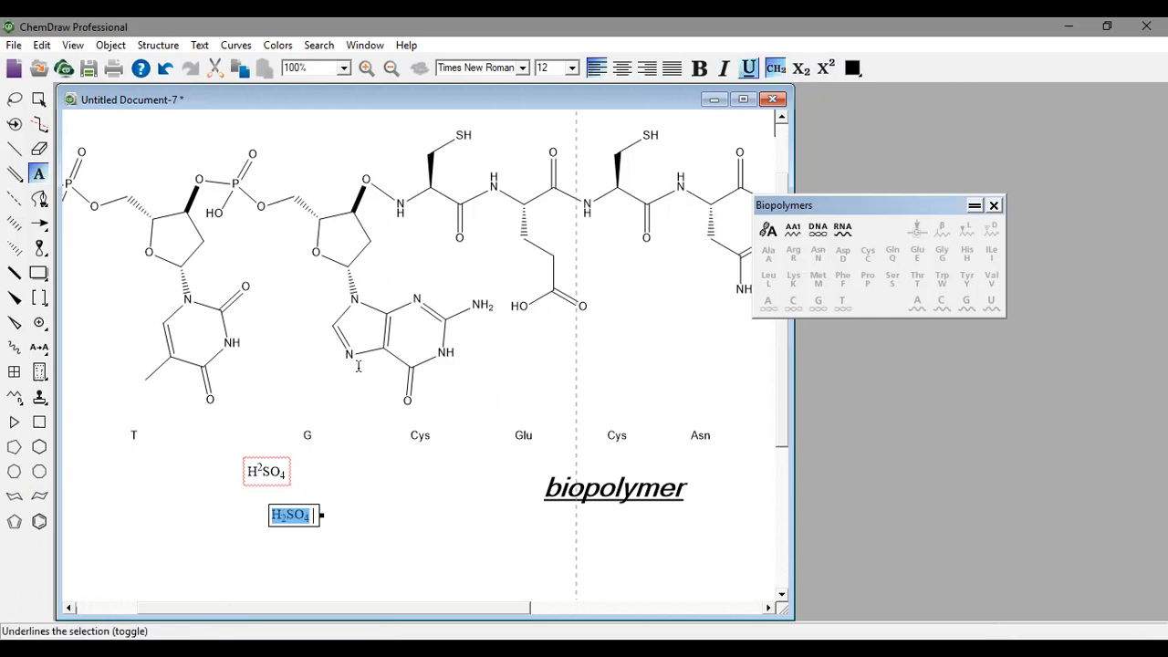
Add the caption "H2PO4" below the second H2SO4 caption and apply formula style to it
left_click(272, 576)
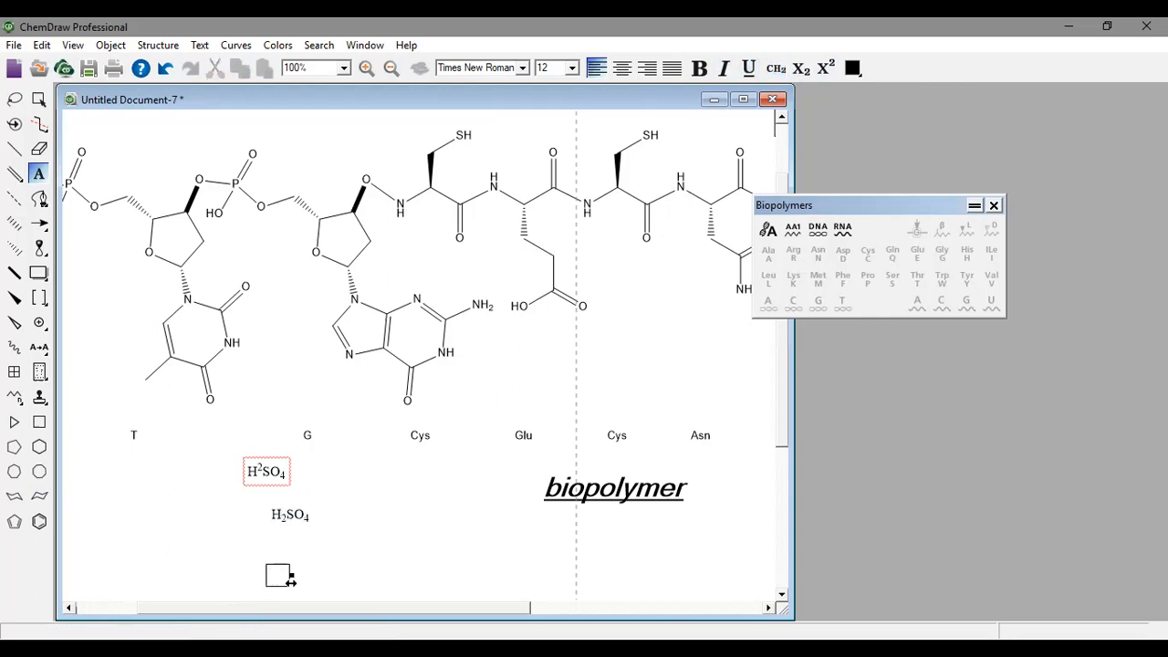
type("H2PO4")
double_click(292, 579)
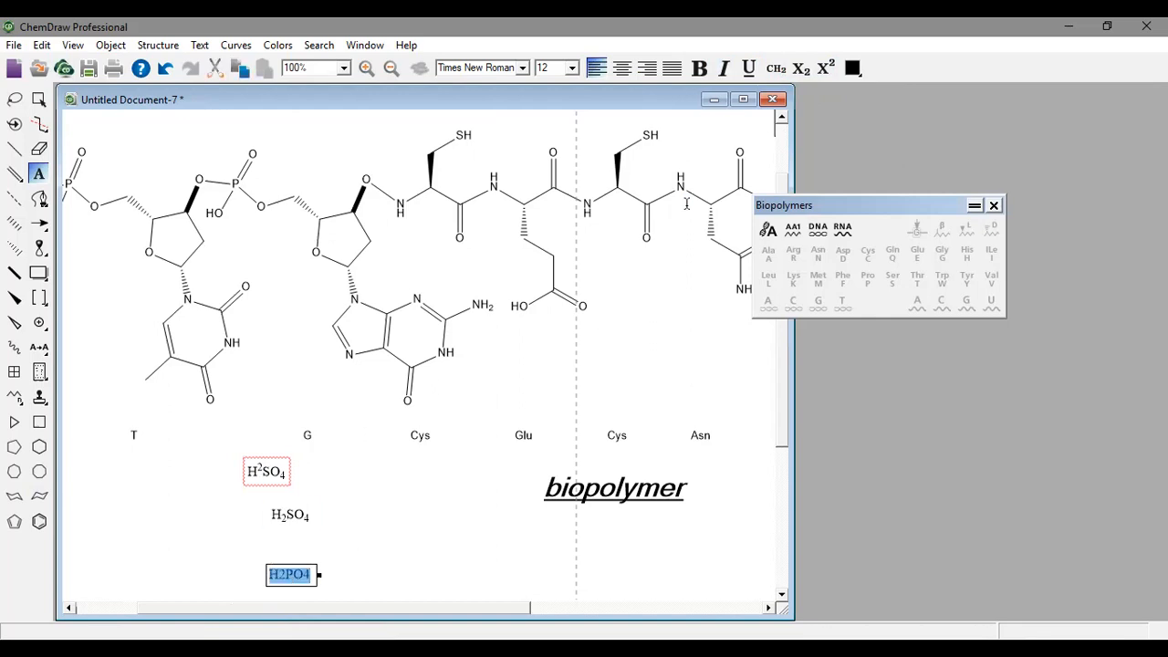
left_click(776, 68)
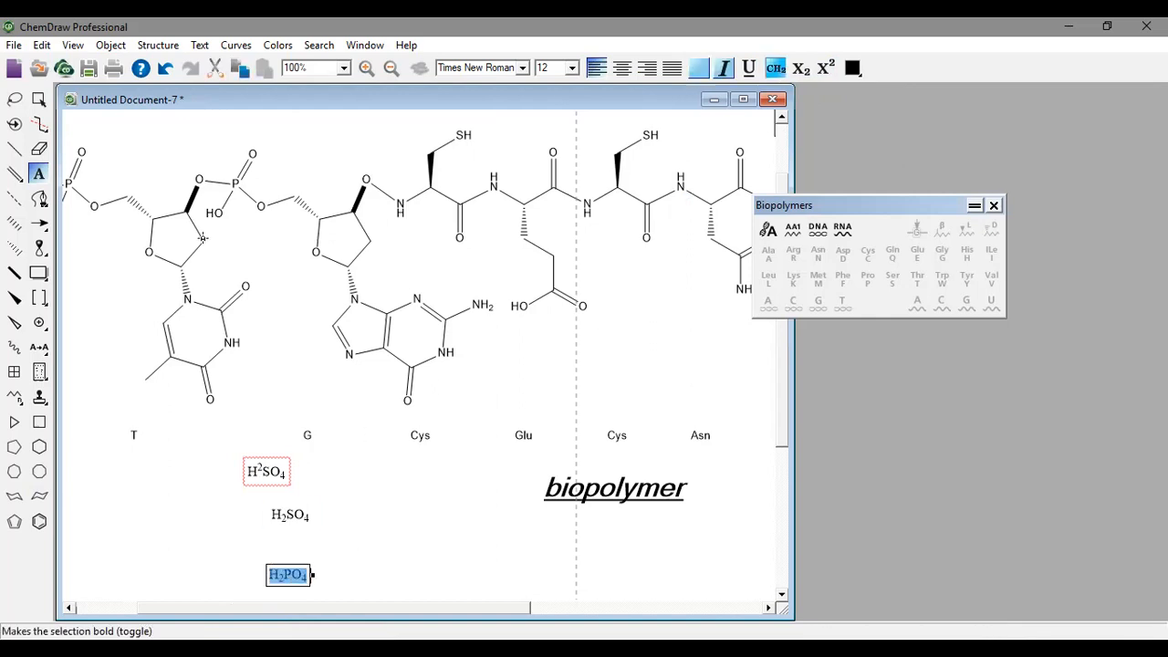
left_click(226, 563)
Replace the uppermost H2SO4 caption with "H2PO4" in formula style and colour its text cyan
double_click(262, 472)
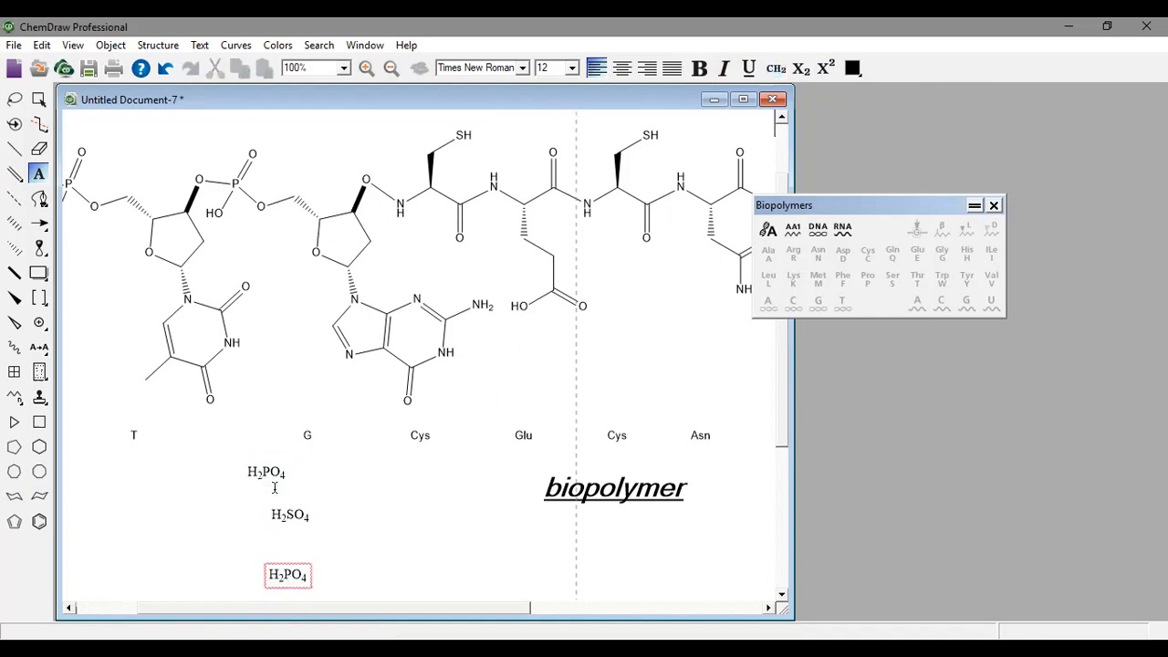
left_click(266, 474)
double_click(276, 474)
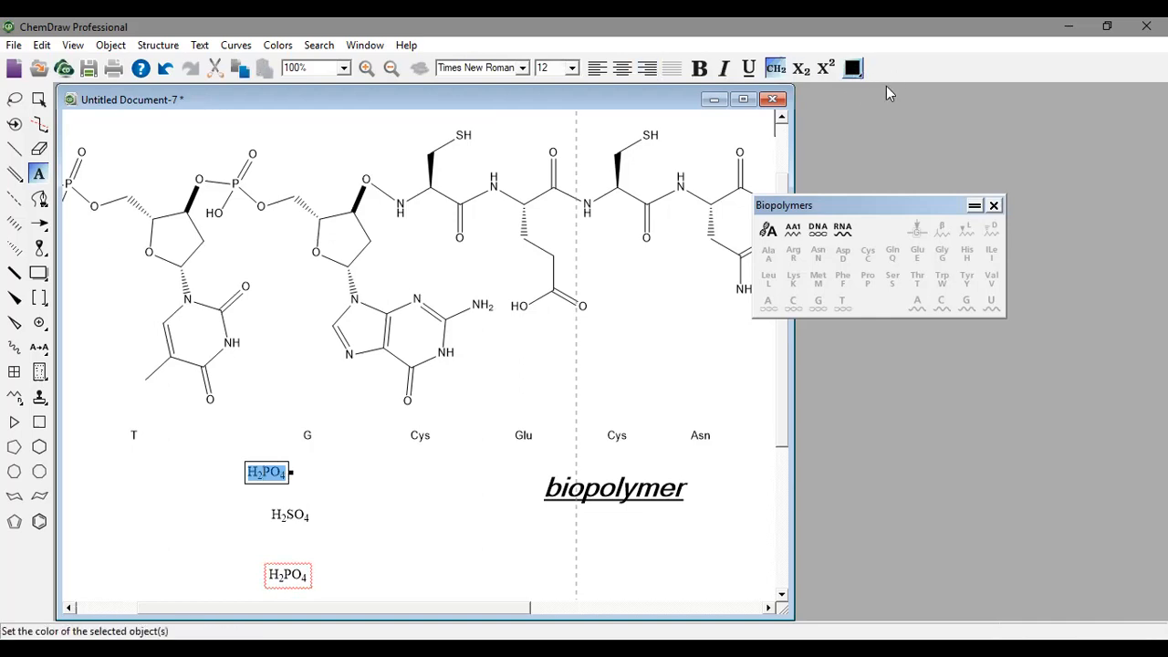
left_click(852, 67)
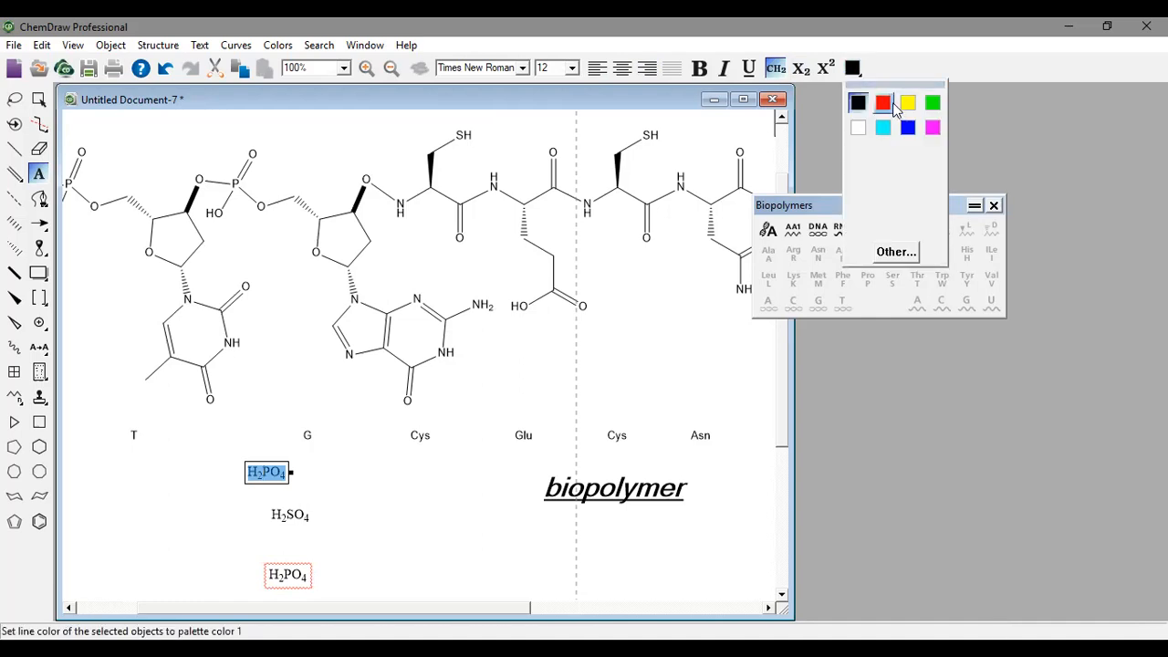
left_click(893, 104)
left_click(852, 68)
left_click(882, 127)
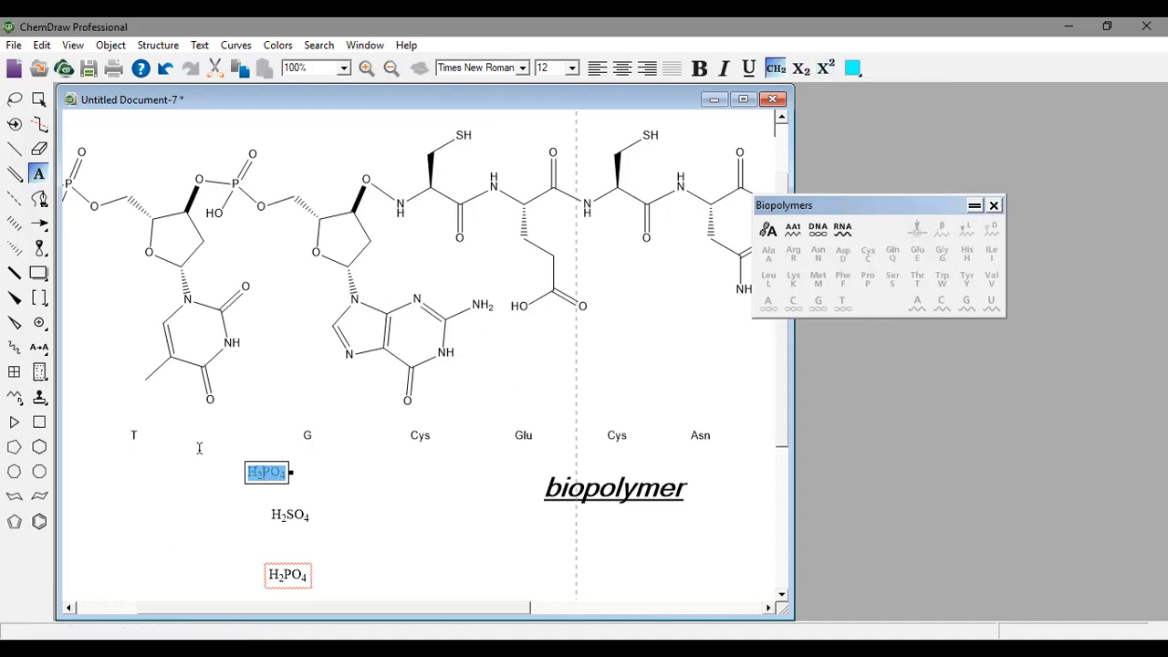
left_click(351, 503)
left_click(293, 578)
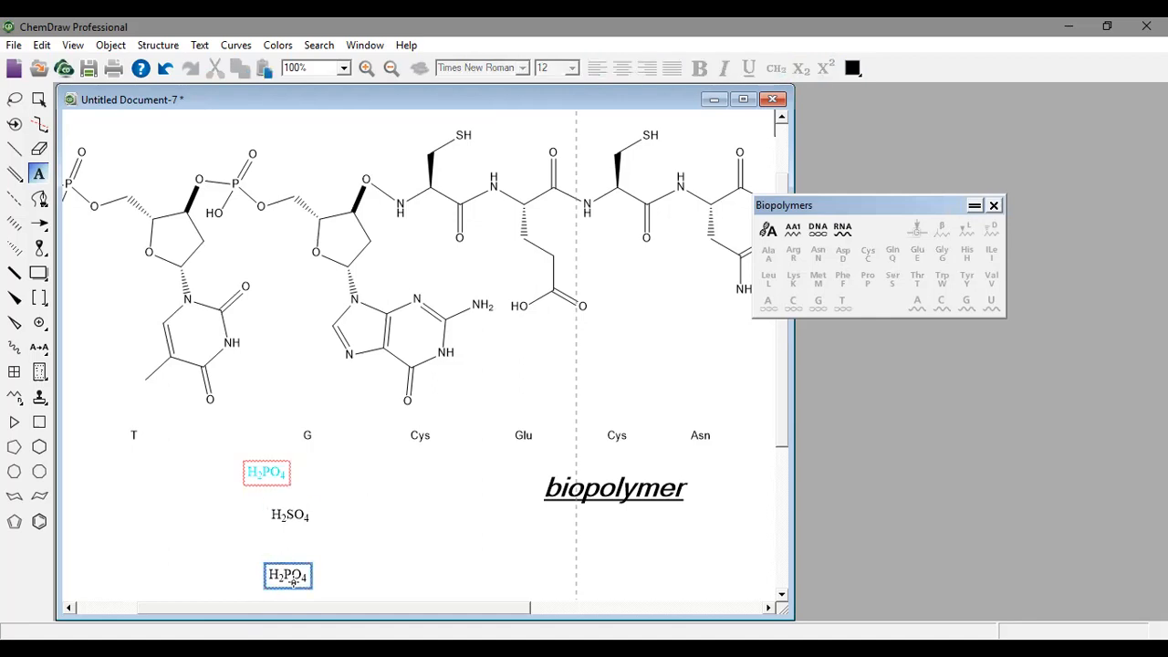
Colour all the text of the lowest H2PO4 caption yellow
double_click(293, 578)
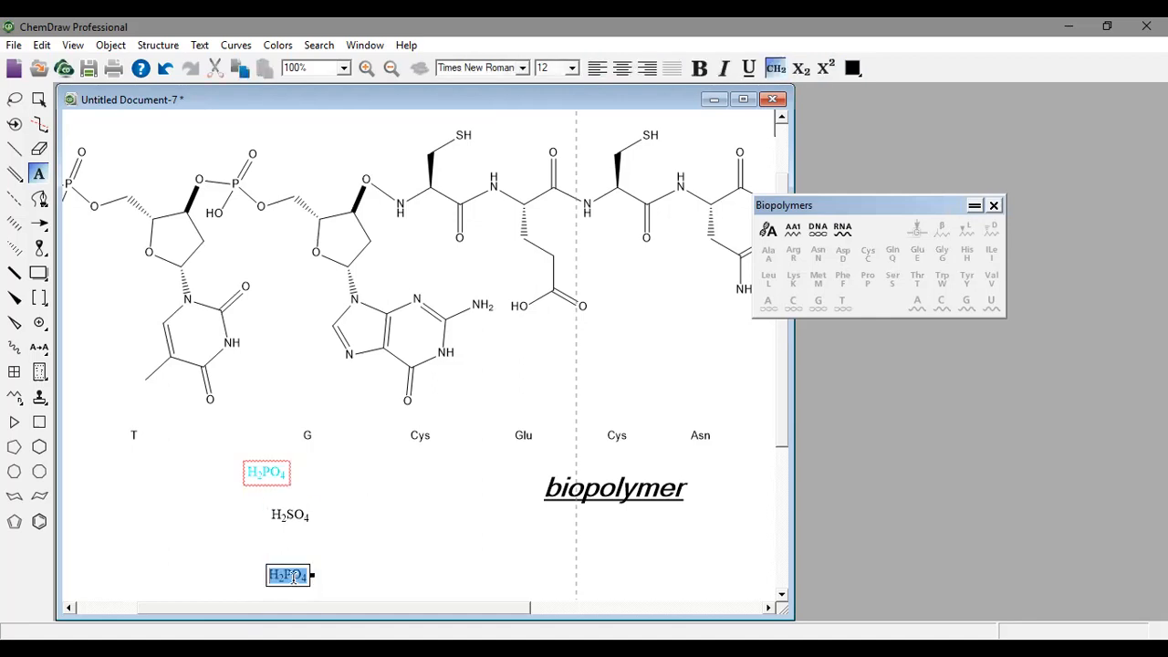
left_click(853, 69)
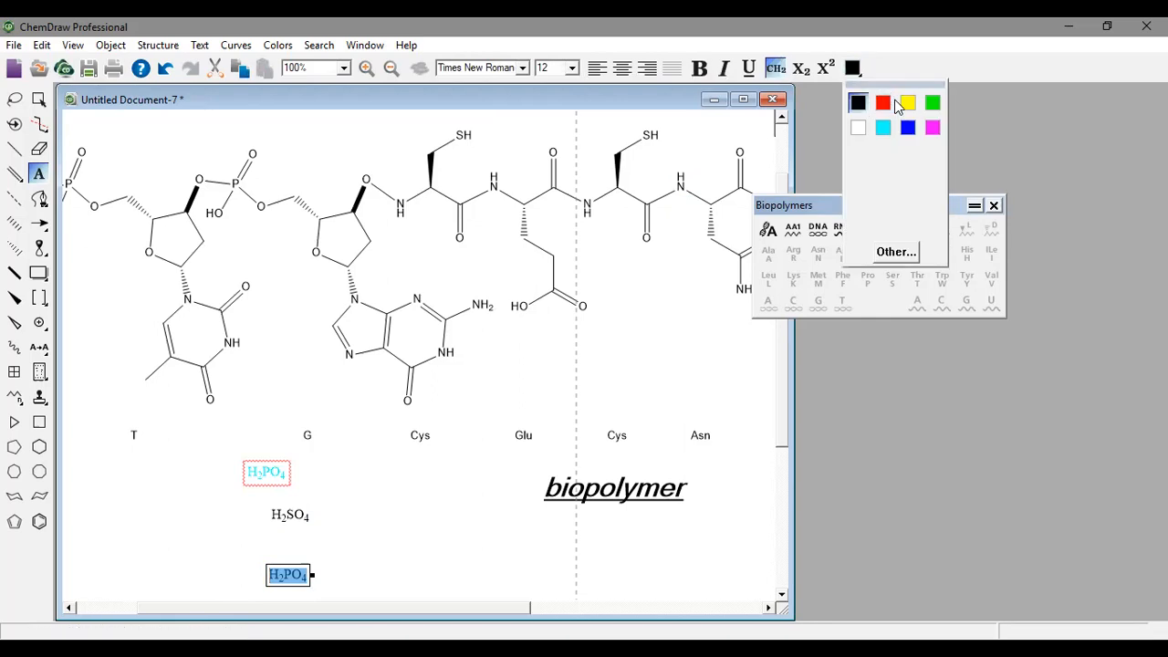
left_click(906, 107)
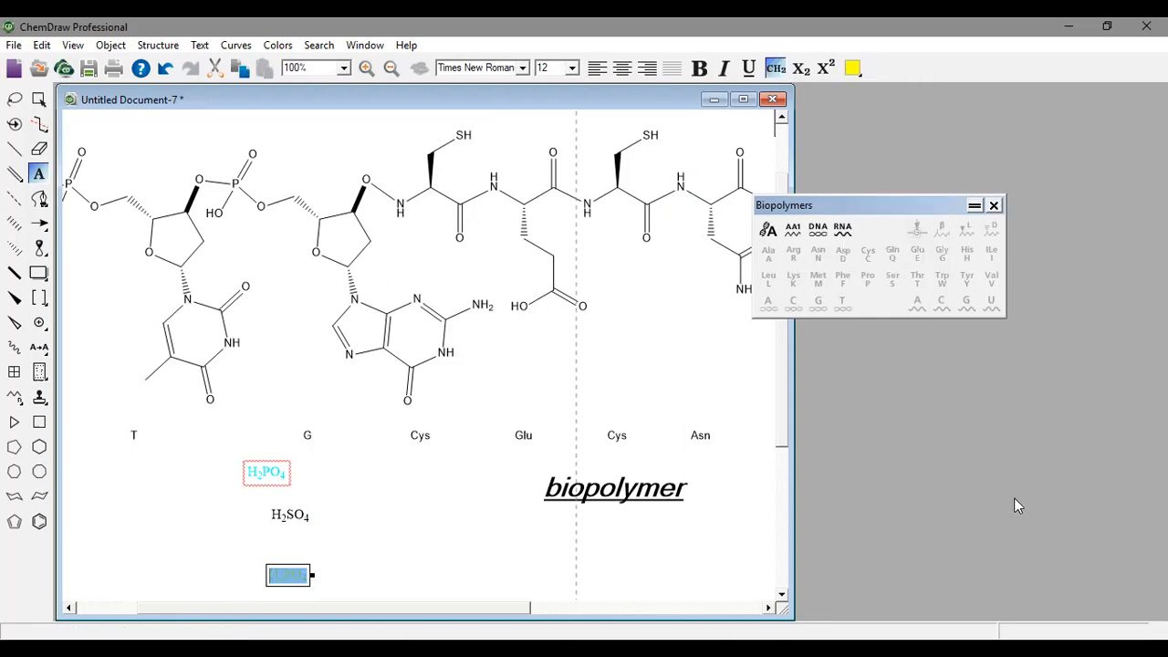
left_click(432, 527)
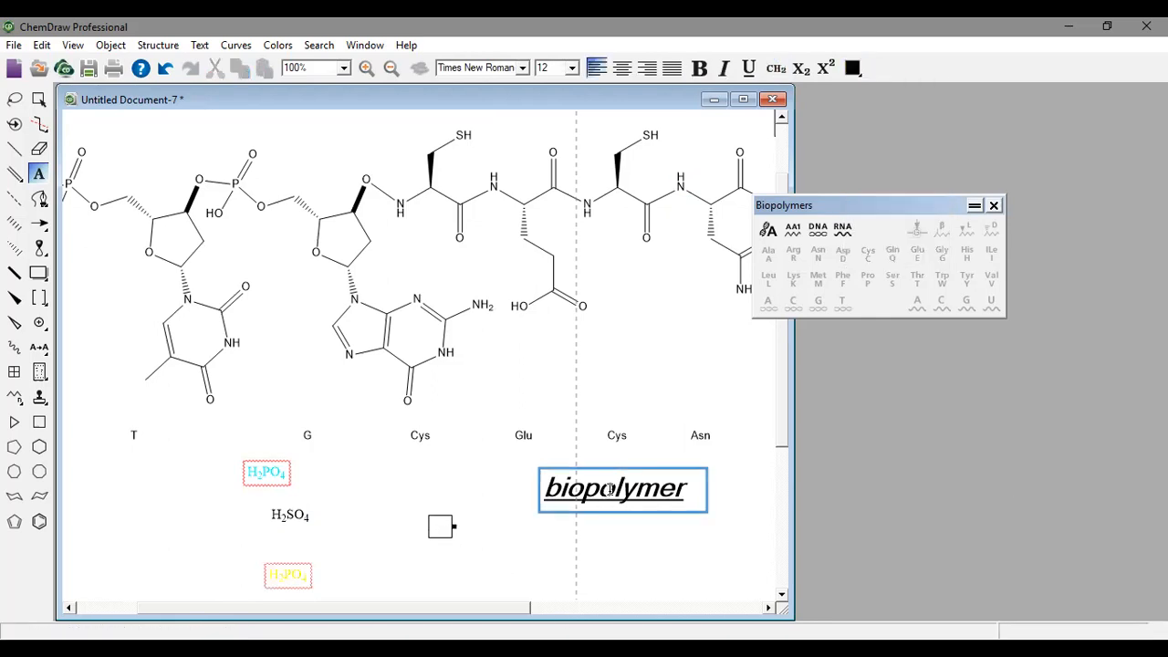
Colour all the text of the "biopolymer" caption magenta
left_click(610, 490)
left_click(608, 490)
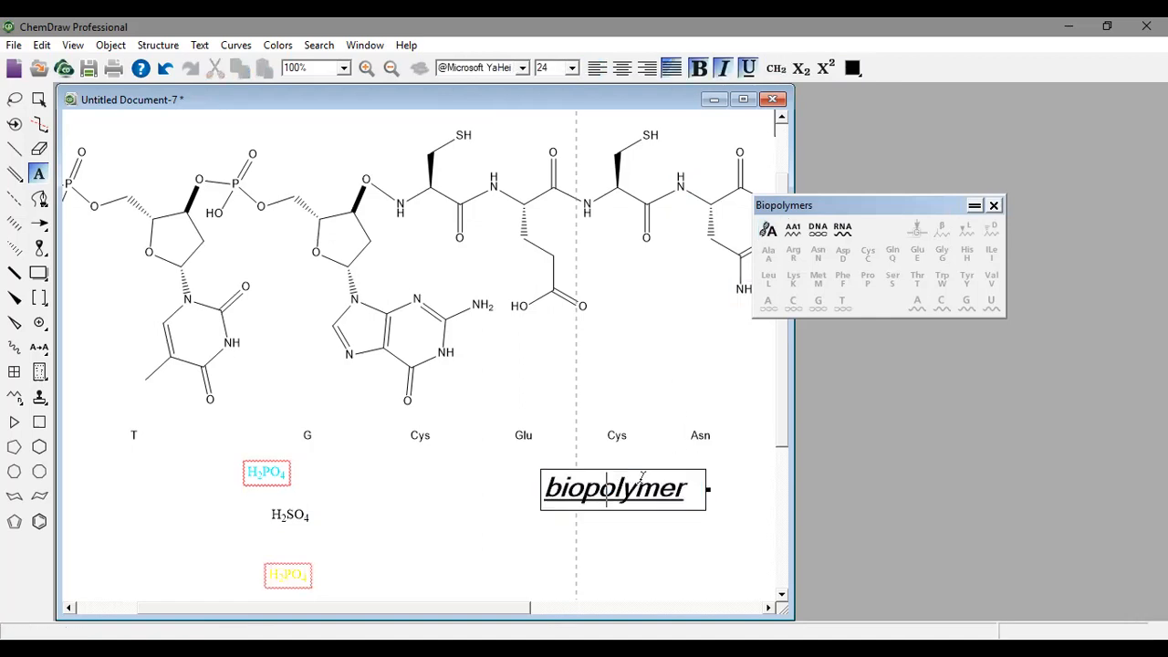
double_click(617, 494)
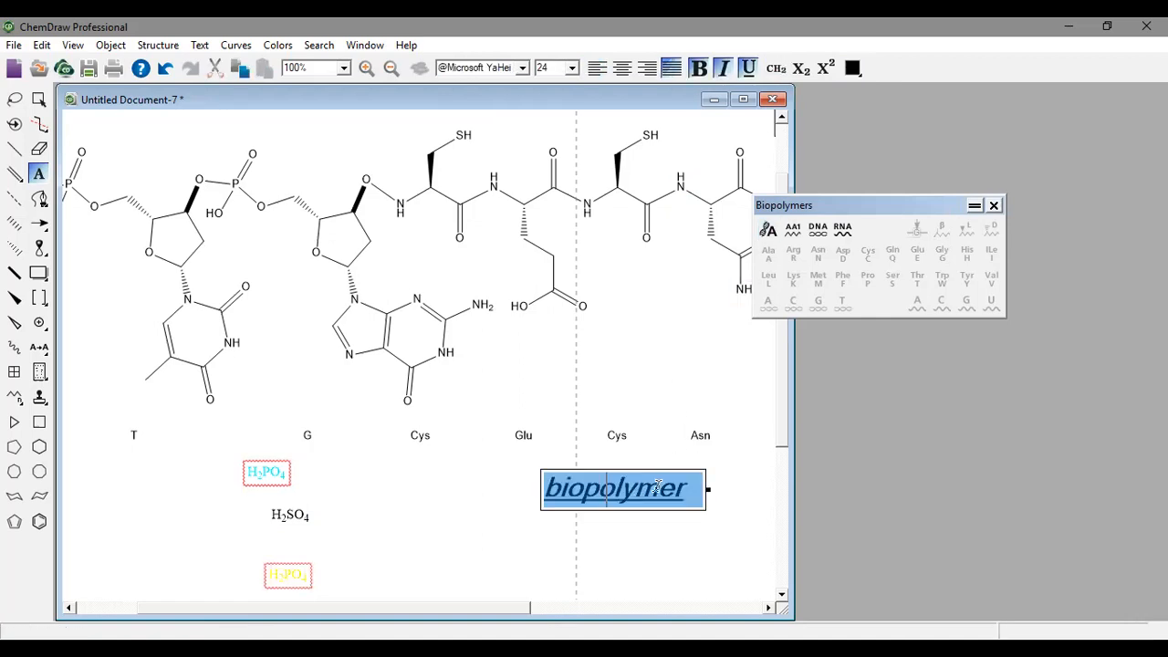
left_click(852, 70)
left_click(933, 130)
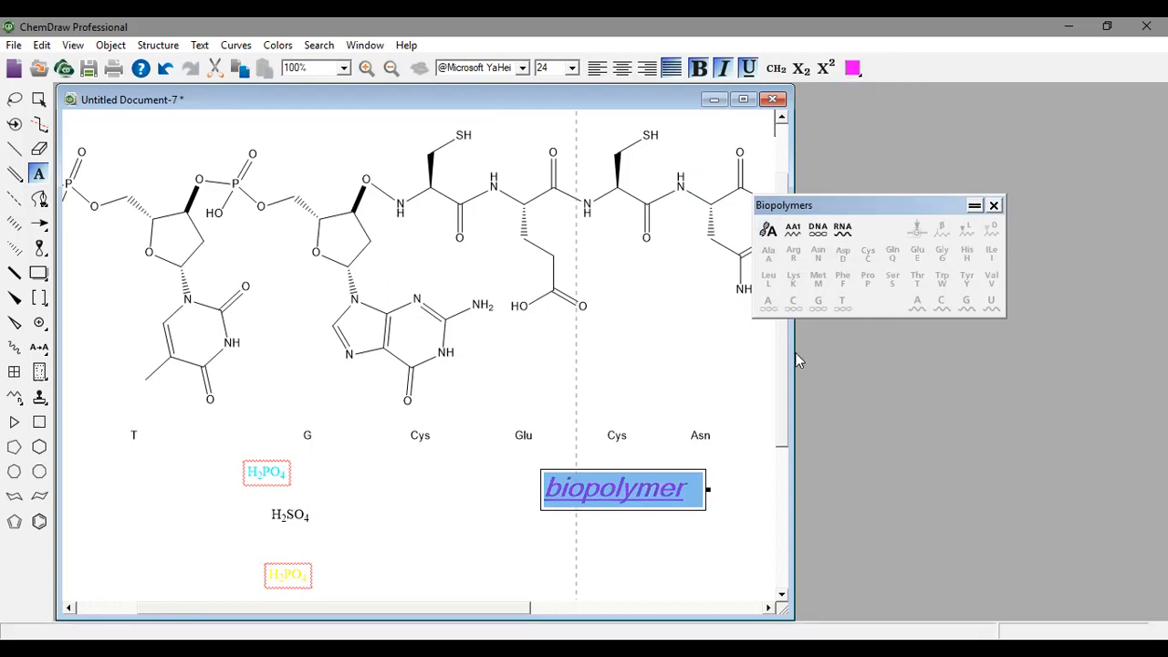
left_click(590, 541)
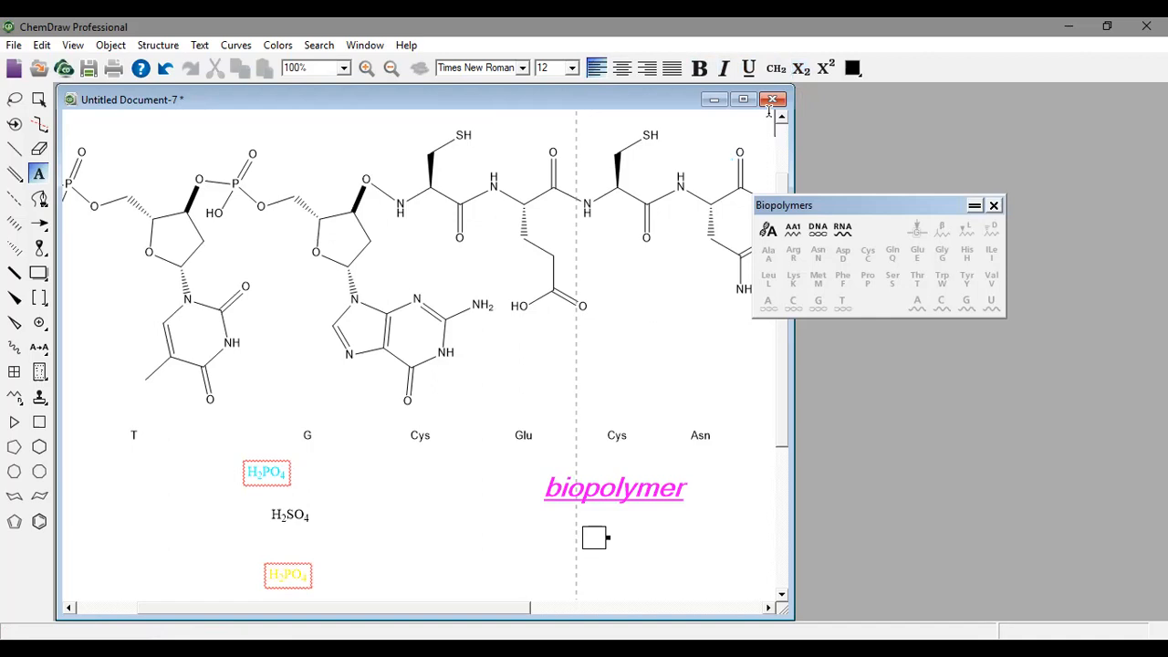
left_click(159, 48)
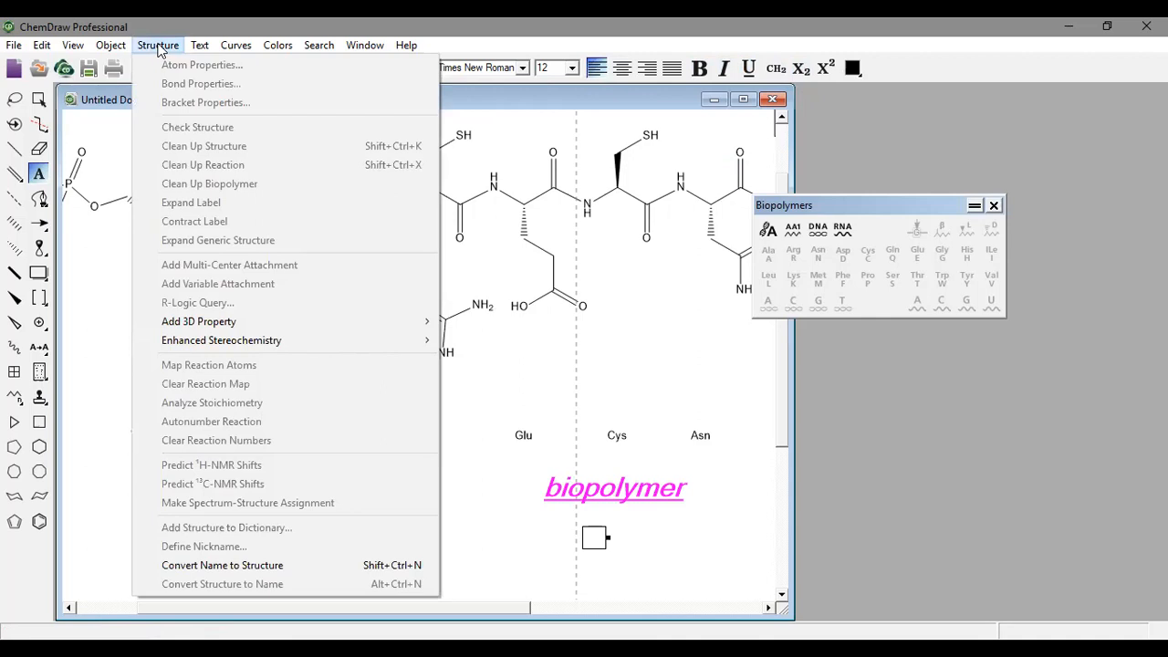
left_click(209, 566)
left_click(78, 44)
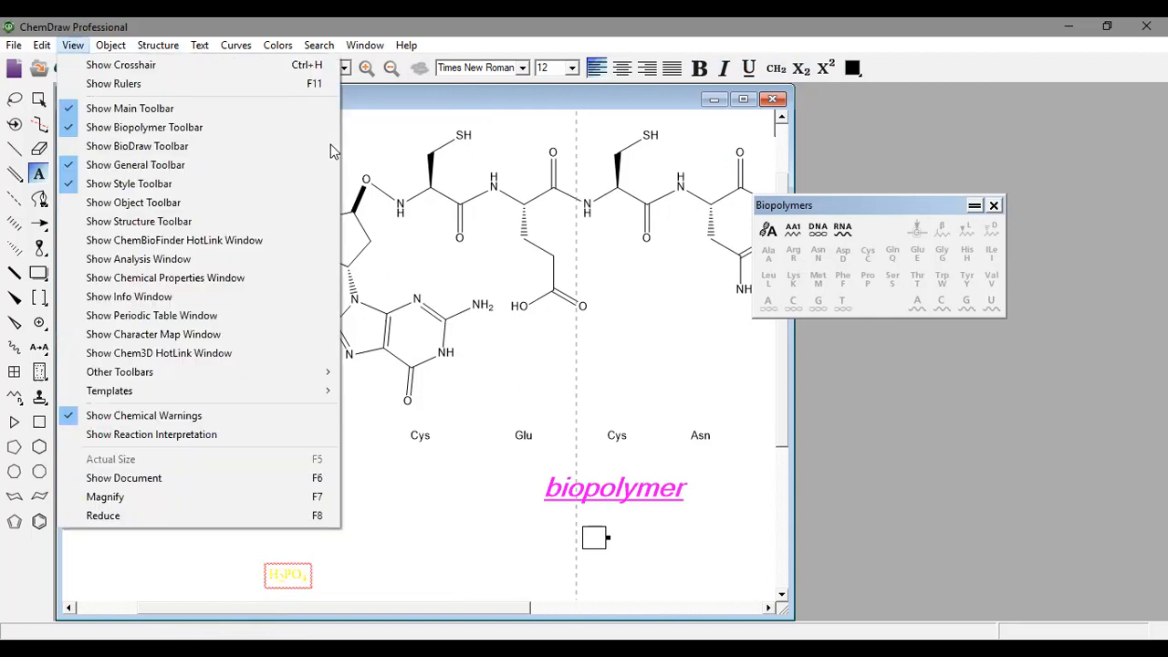
left_click(381, 129)
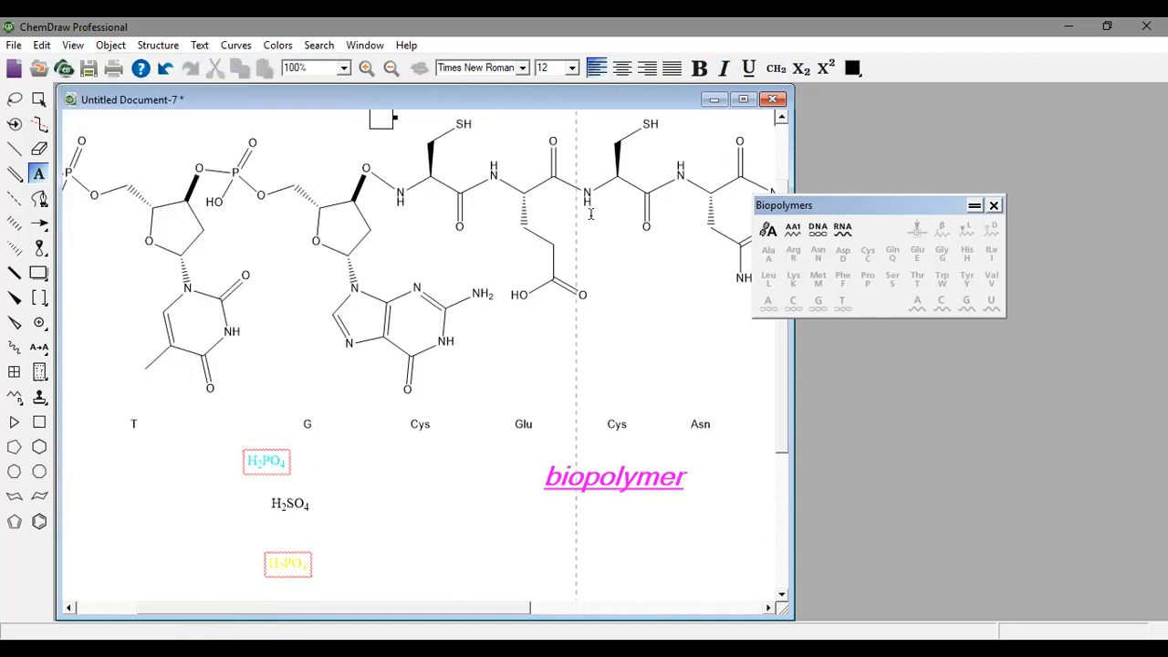
Minimize the biopolymer document and create a new blank document
left_click(714, 99)
left_click(16, 46)
left_click(80, 76)
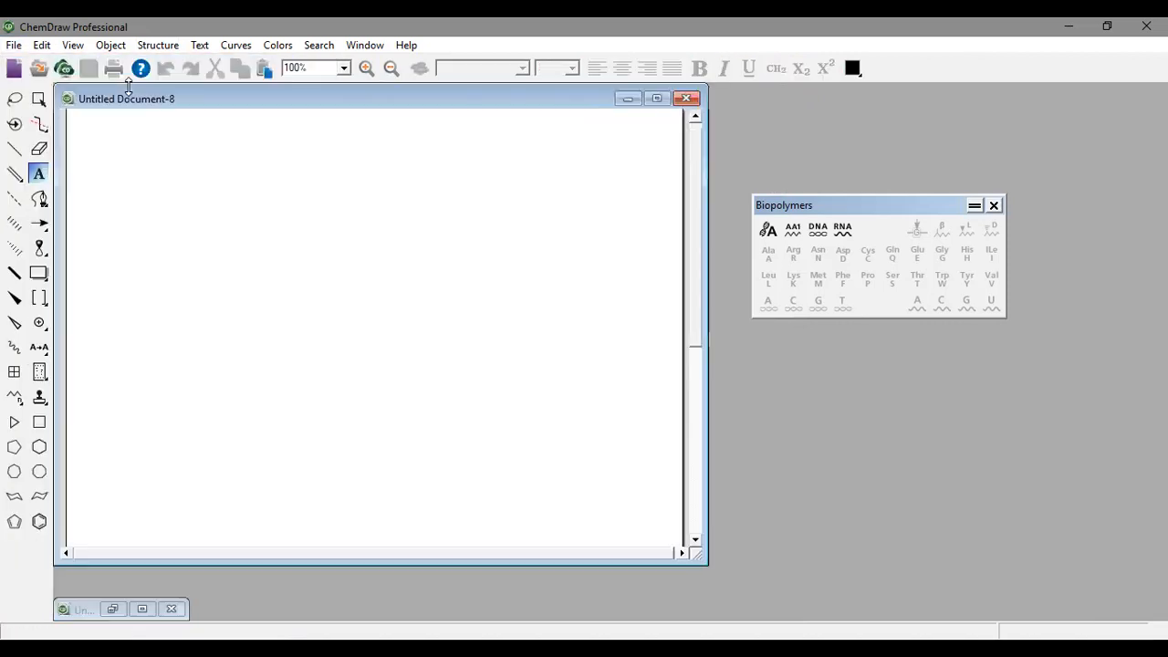
Convert the name "ASPIRIN" to a structure with its name pasted below, and place both in the upper-left area of the page
left_click(160, 46)
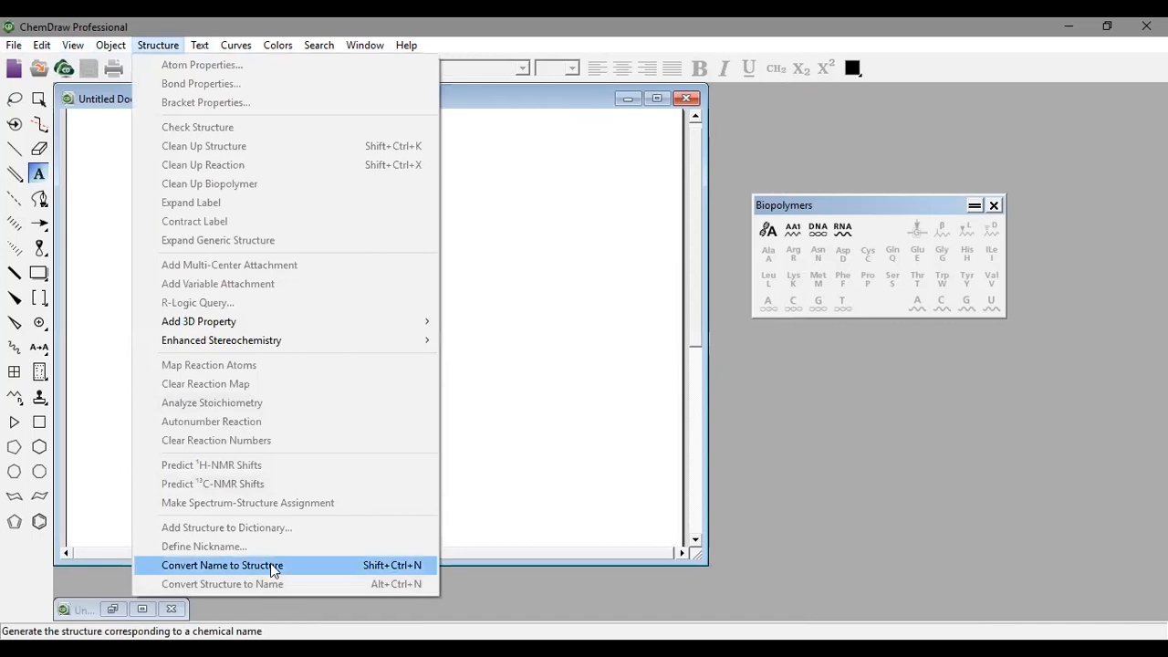
key("Return")
type("ASPIRIN")
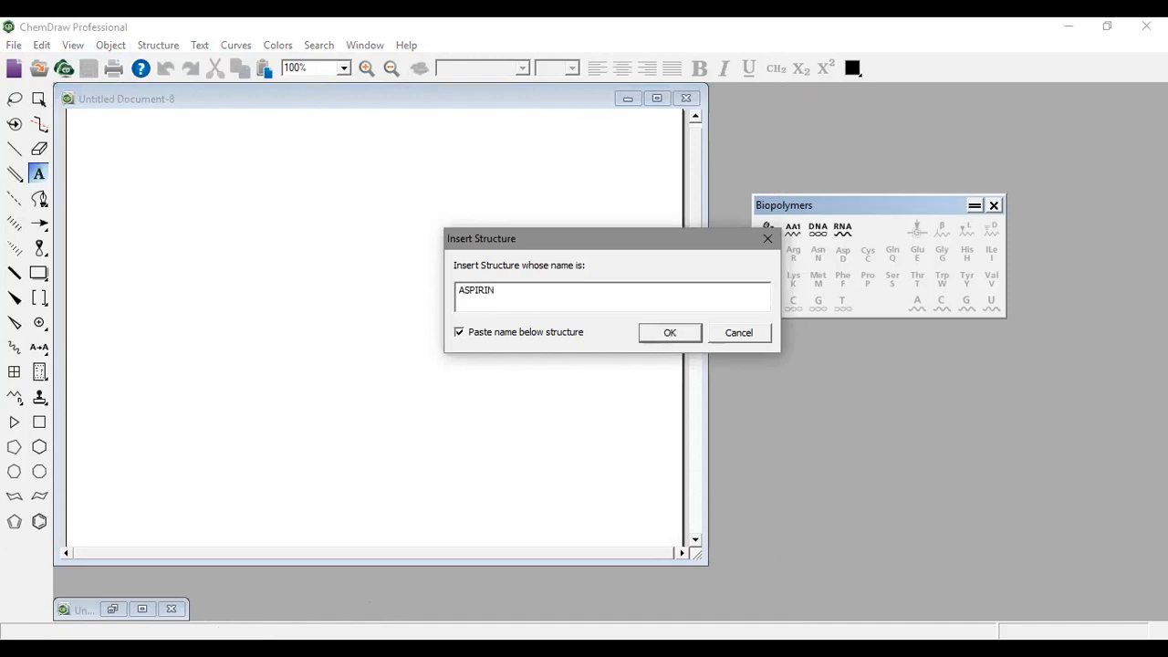
left_click(458, 333)
left_click(671, 334)
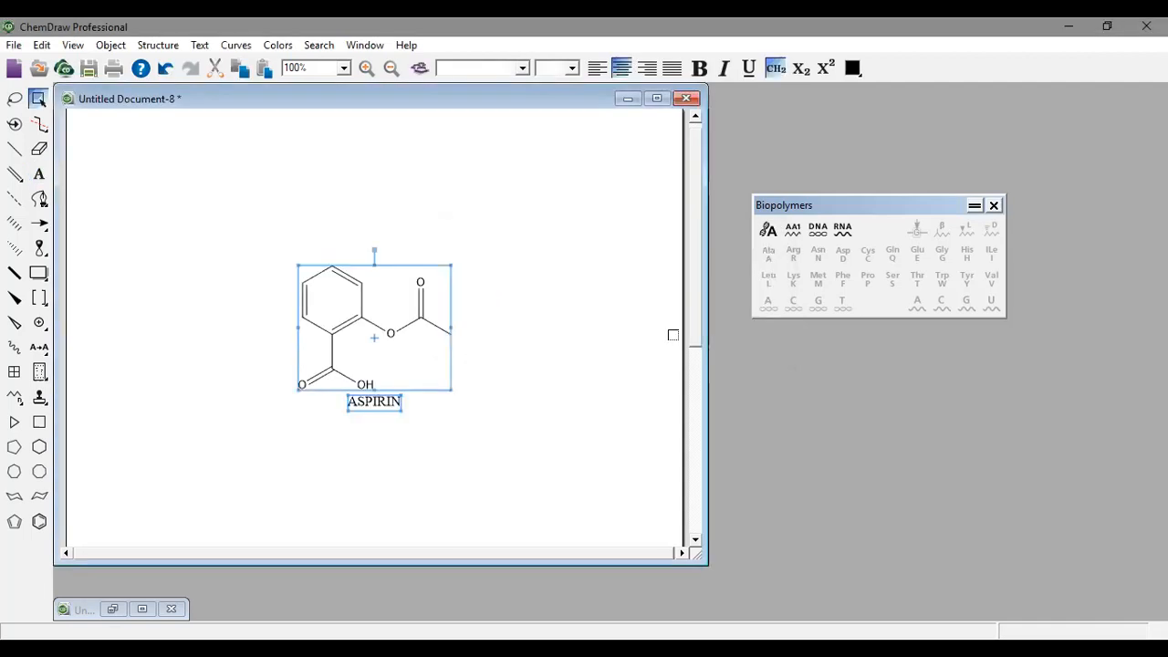
left_click_drag(399, 371, 259, 263)
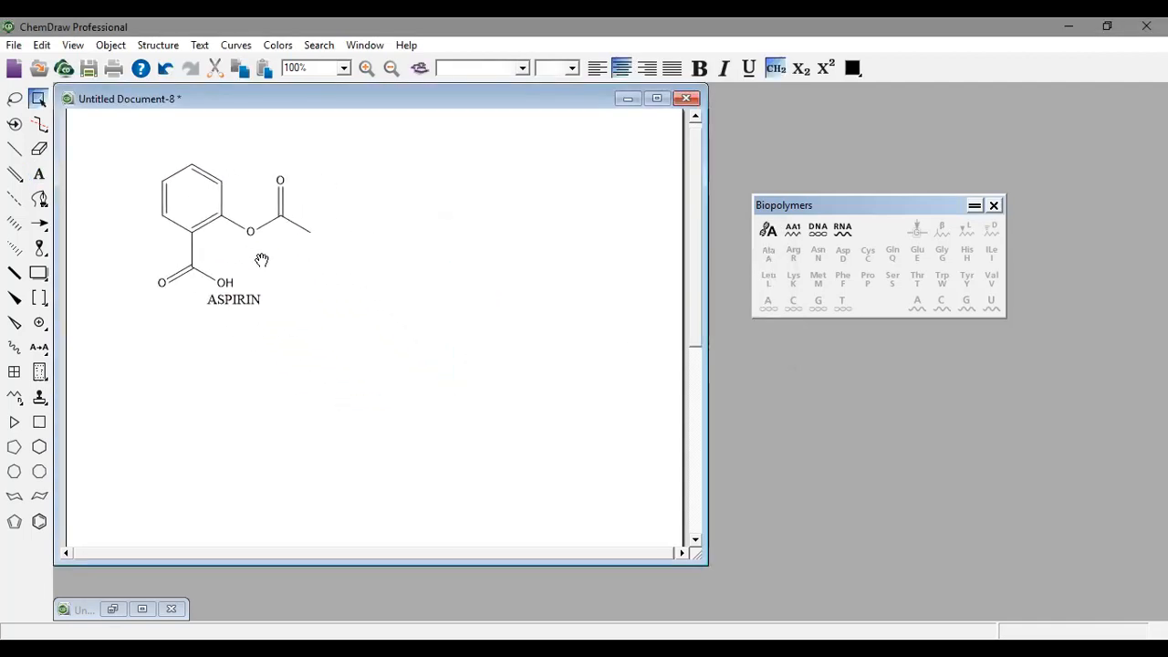
left_click(338, 290)
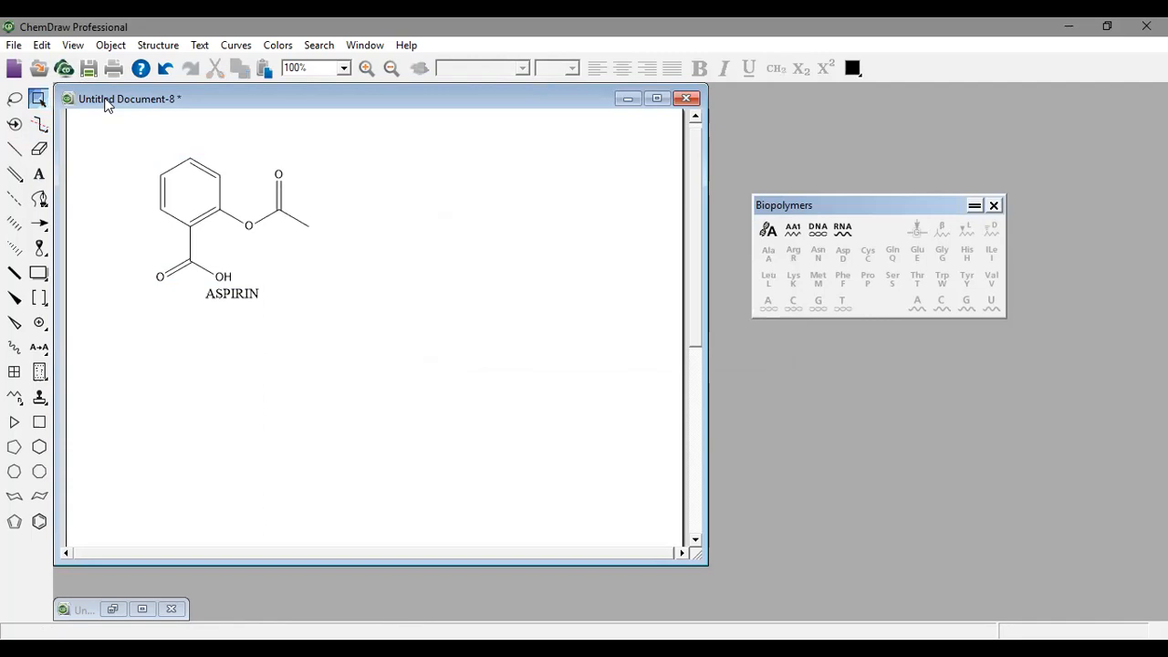
Move the linking oxygen atom of the aspirin structure across the ring and undo that move
left_click_drag(247, 226, 210, 220)
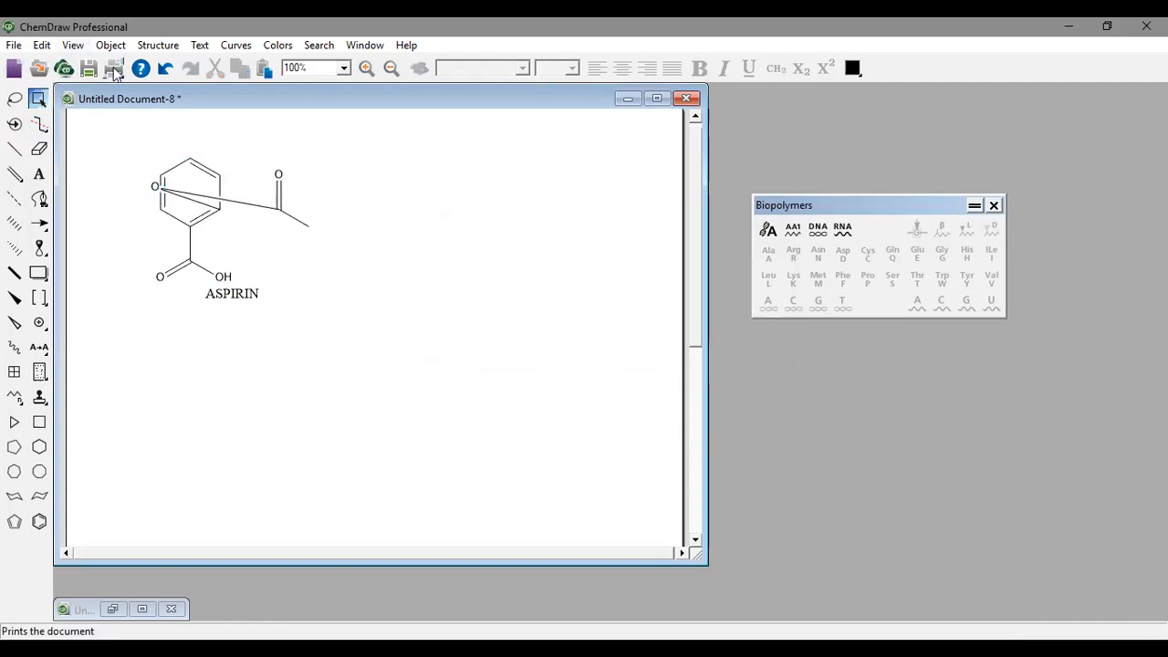
left_click(173, 66)
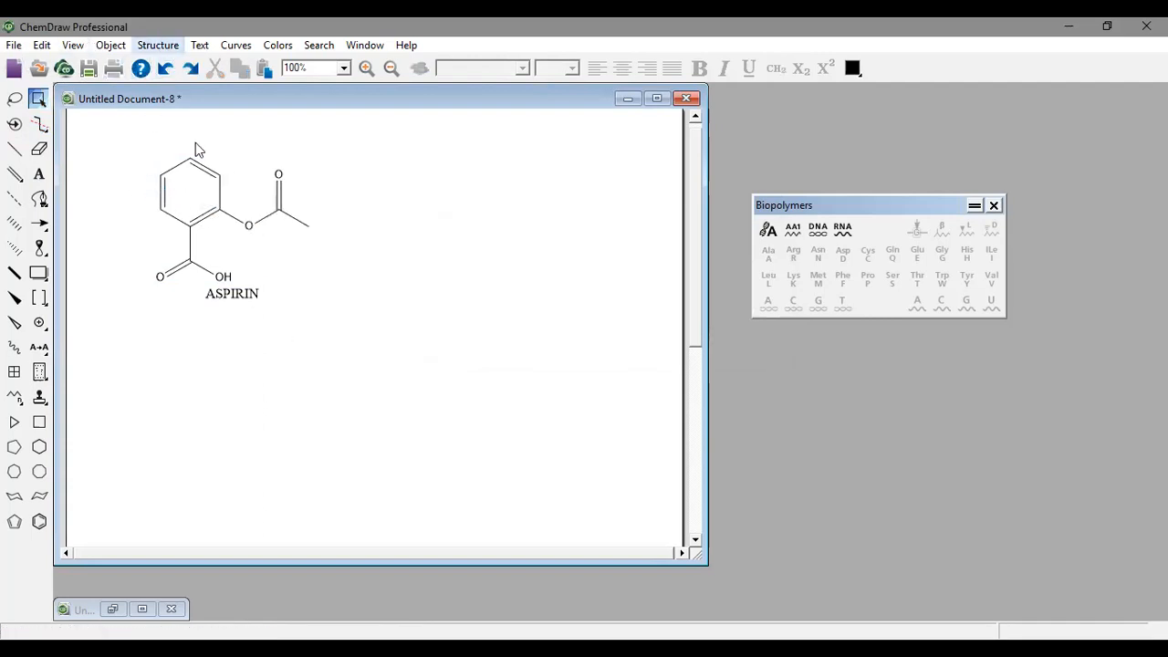
Try to convert the name "PENCILLIN" to a structure without pasting the name below it
left_click(158, 45)
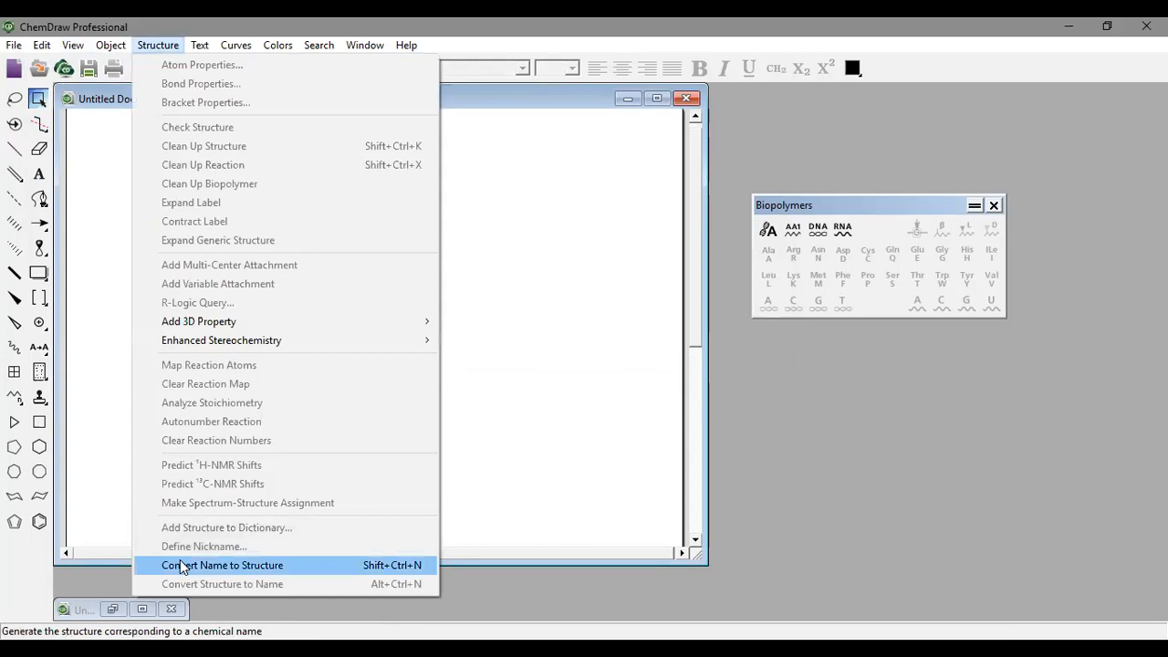
left_click(180, 561)
type("PENCILLIN")
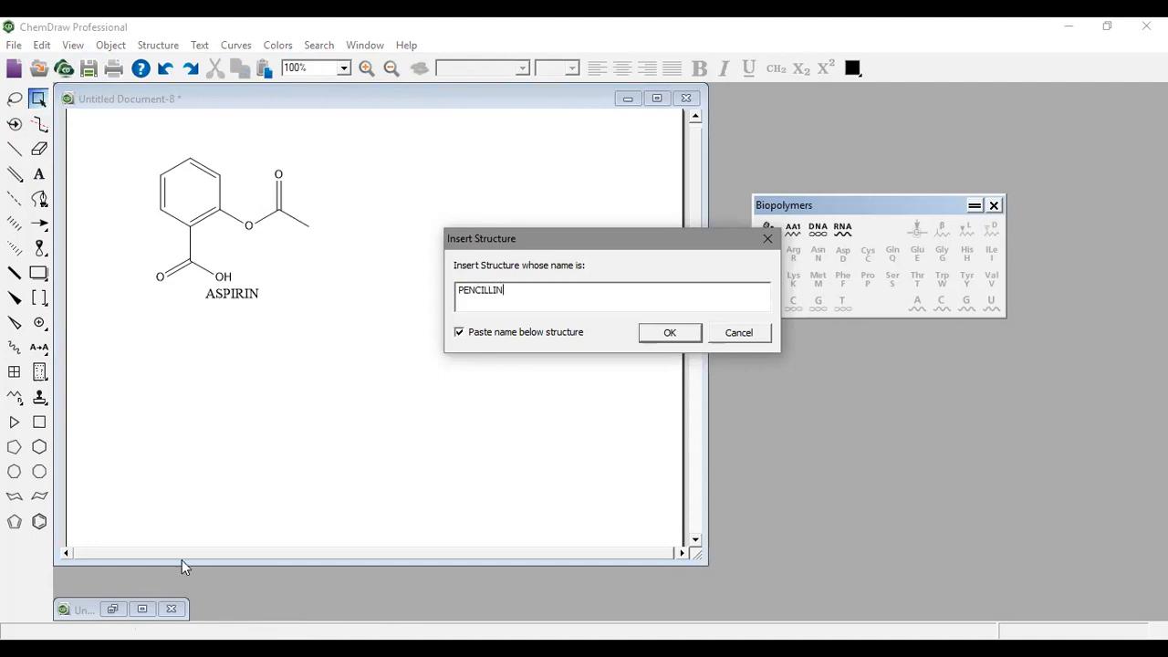
left_click(460, 330)
left_click(656, 335)
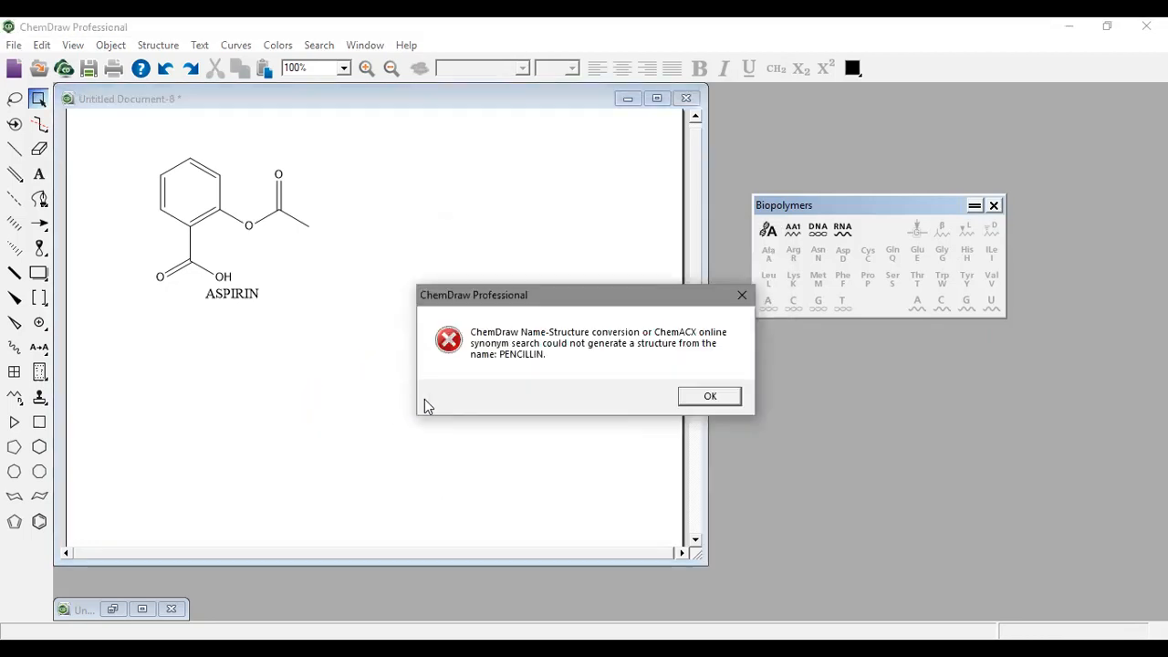
left_click(712, 398)
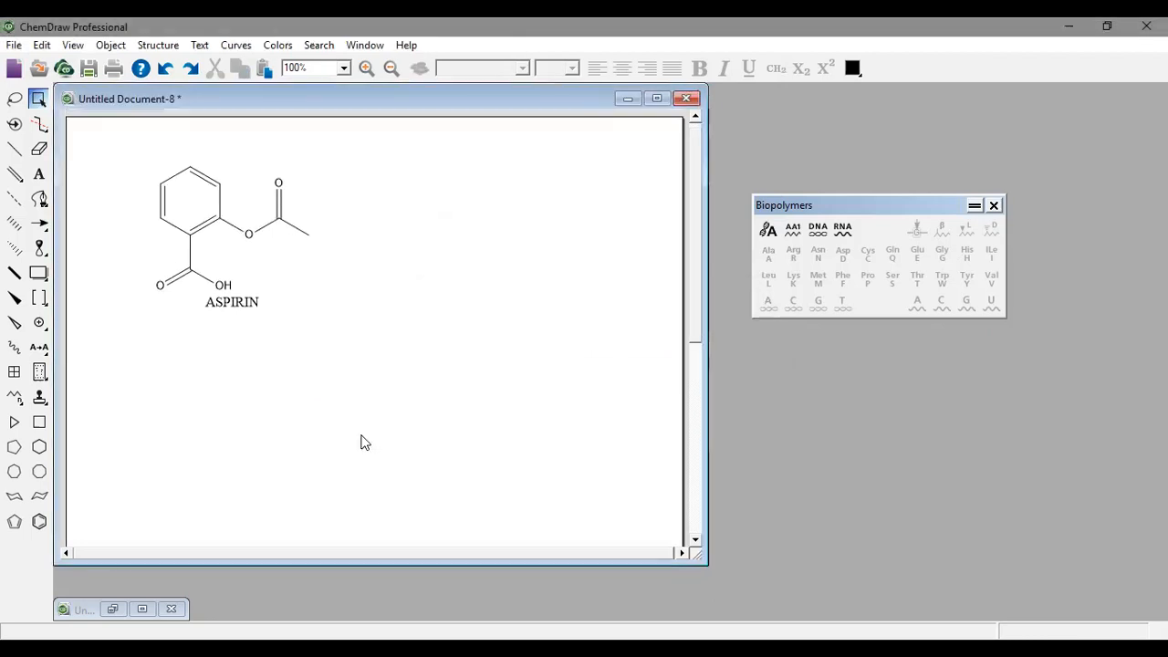
Try to convert the name "Pencillin" to a structure with the name pasted below it
mouse_move(698, 280)
left_mouse_down()
mouse_move(696, 444)
mouse_move(699, 268)
mouse_move(670, 199)
left_mouse_up()
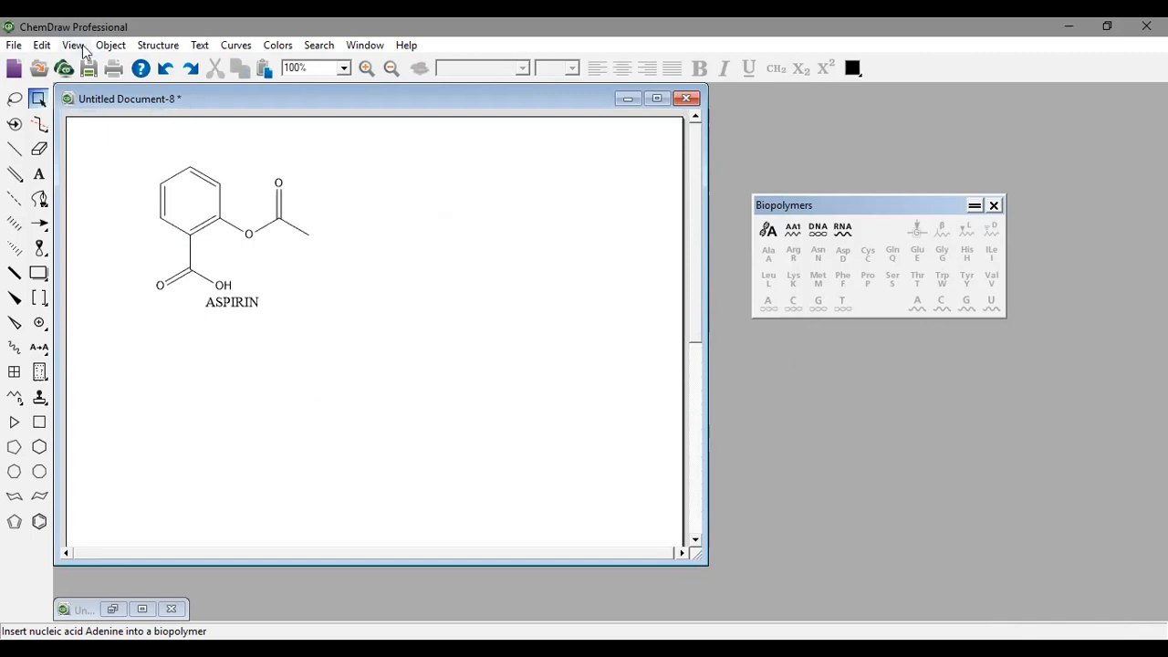
left_click(158, 45)
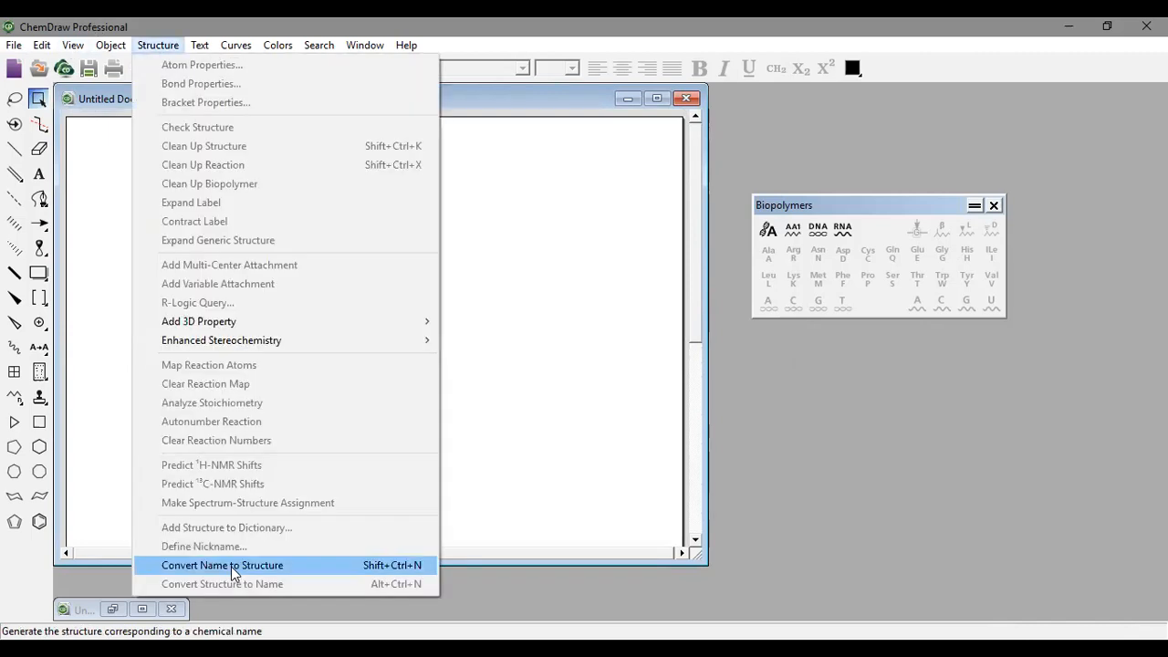
left_click(273, 568)
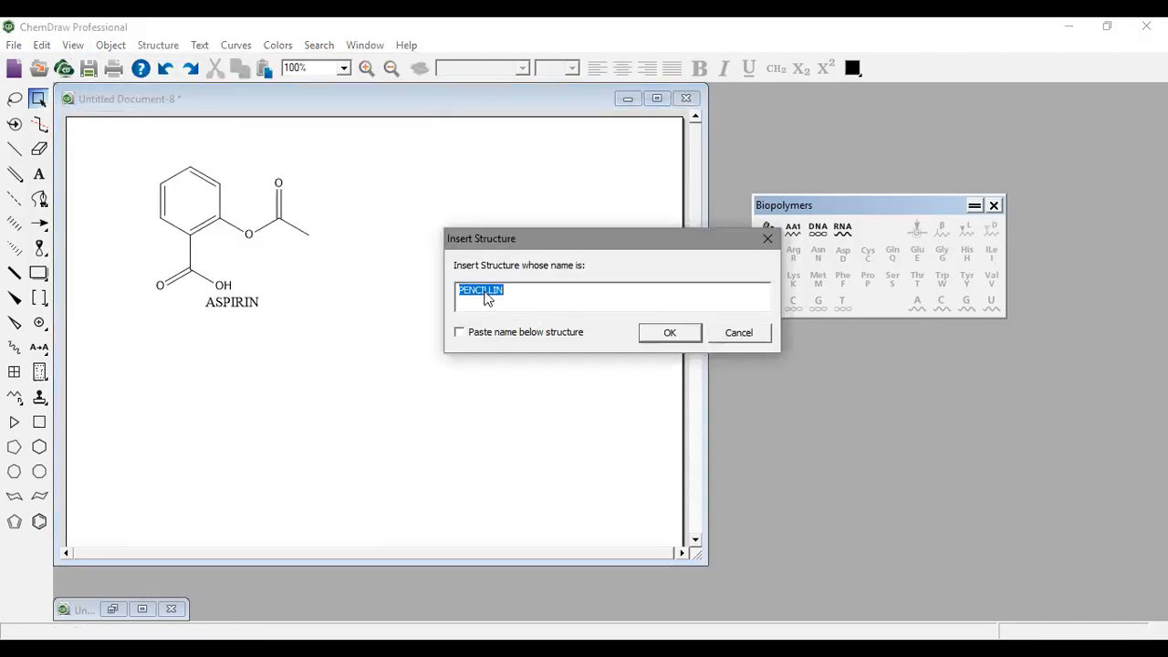
left_click(497, 299)
double_click(483, 305)
type("Pencillin")
left_click(553, 338)
left_click(671, 334)
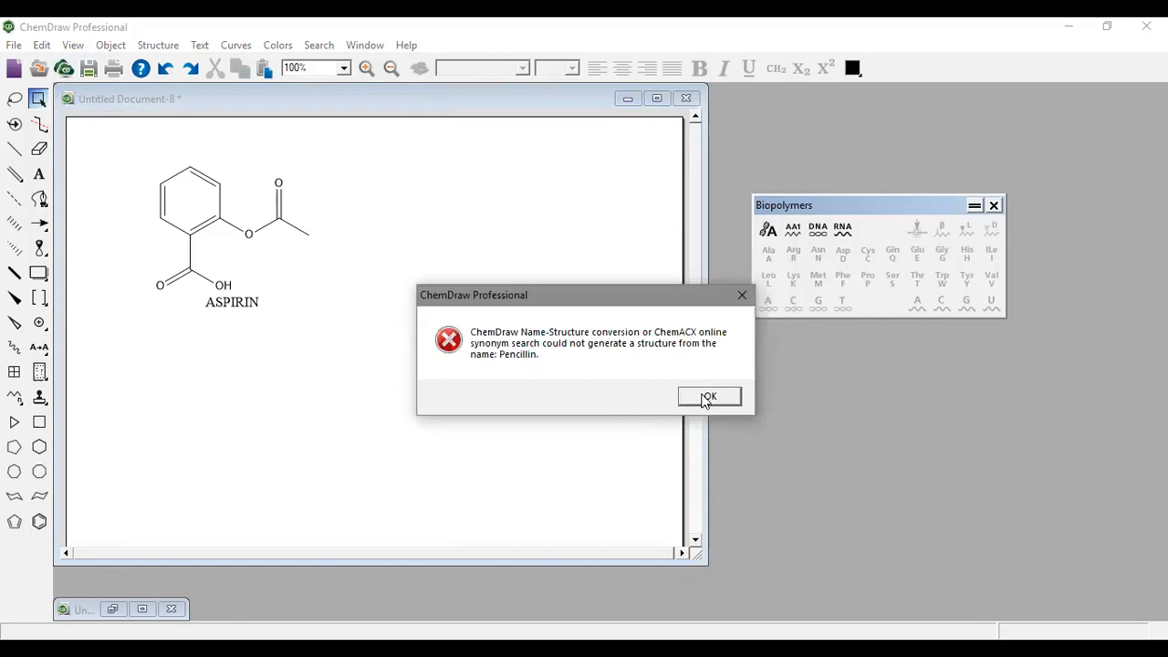
key("Return")
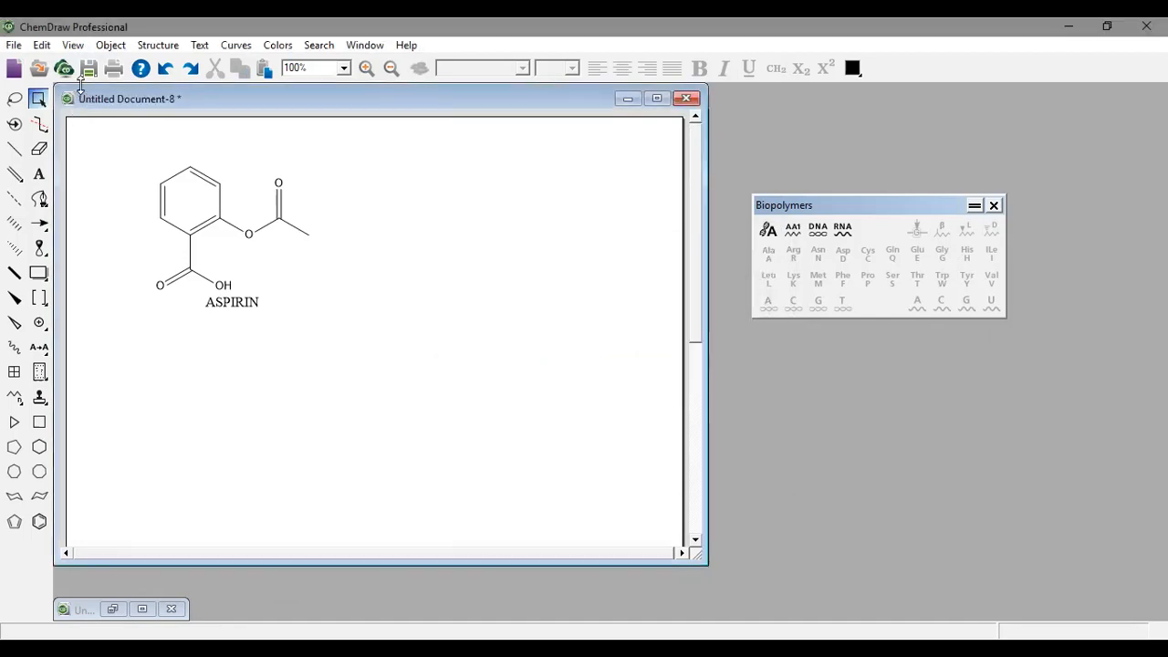
Convert the name "ether" to a structure with its name pasted below
left_click(180, 46)
left_click(261, 564)
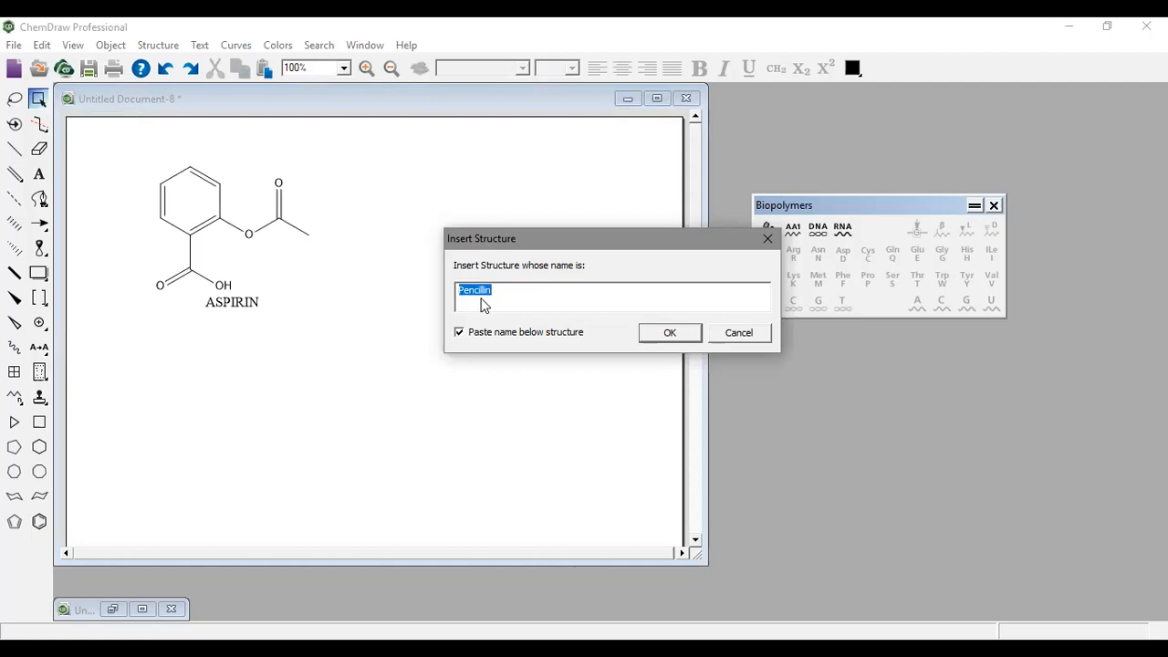
type("ether")
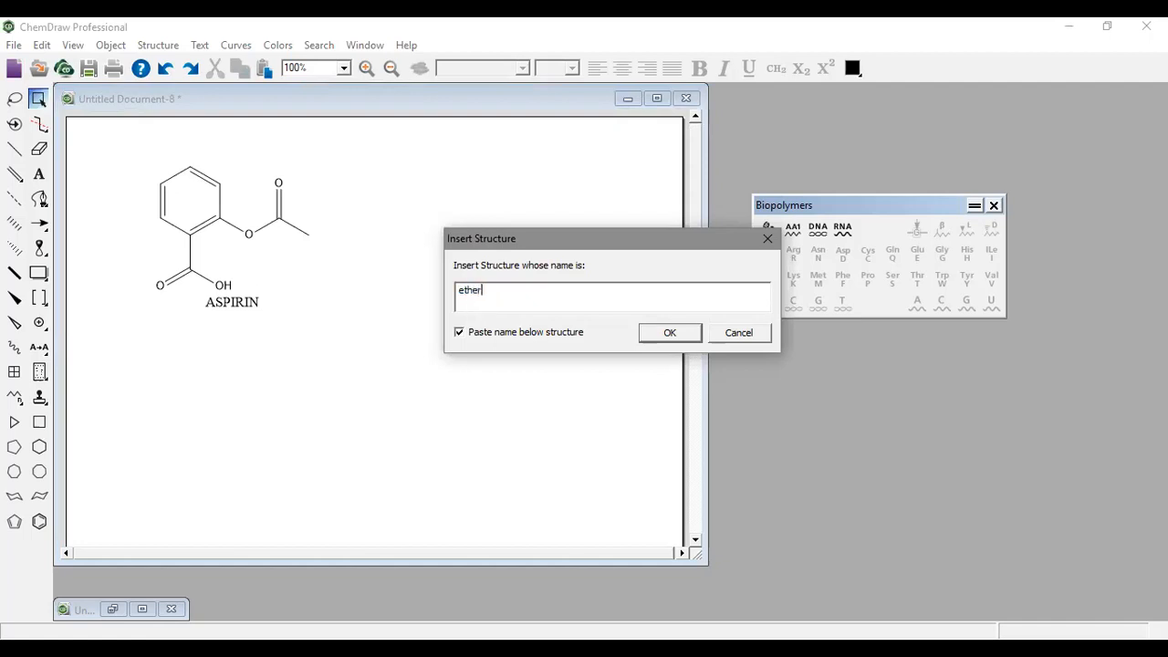
left_click(671, 334)
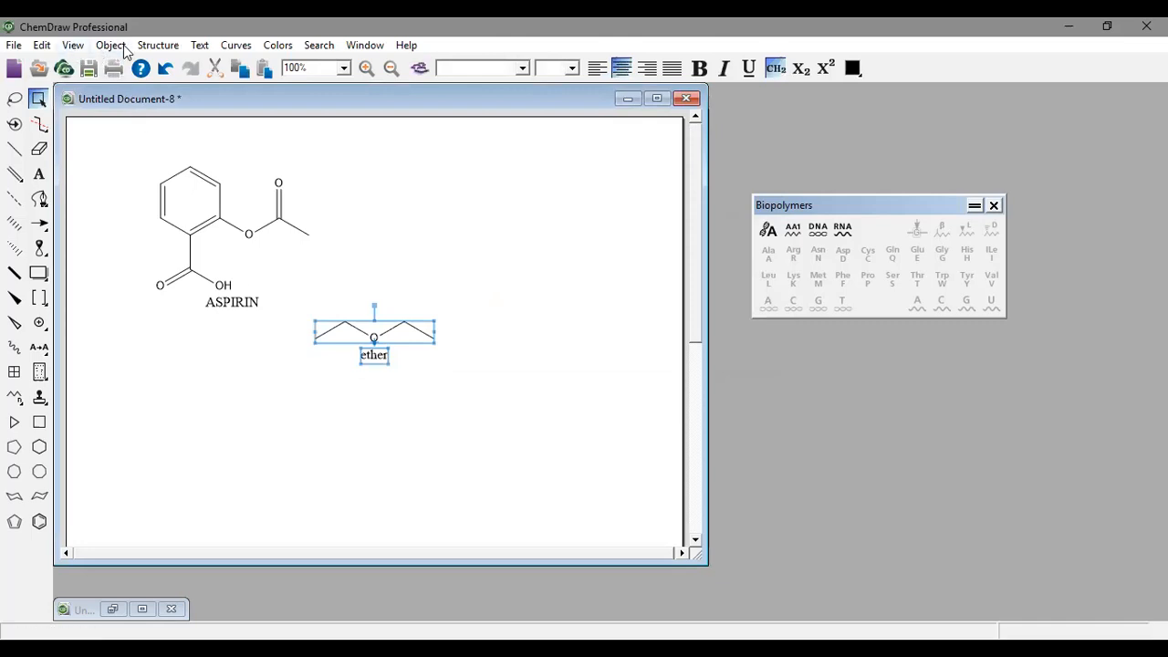
Convert the name "paracetamol" to a structure with its name below, and place both in the upper-right area of the page
left_click(161, 48)
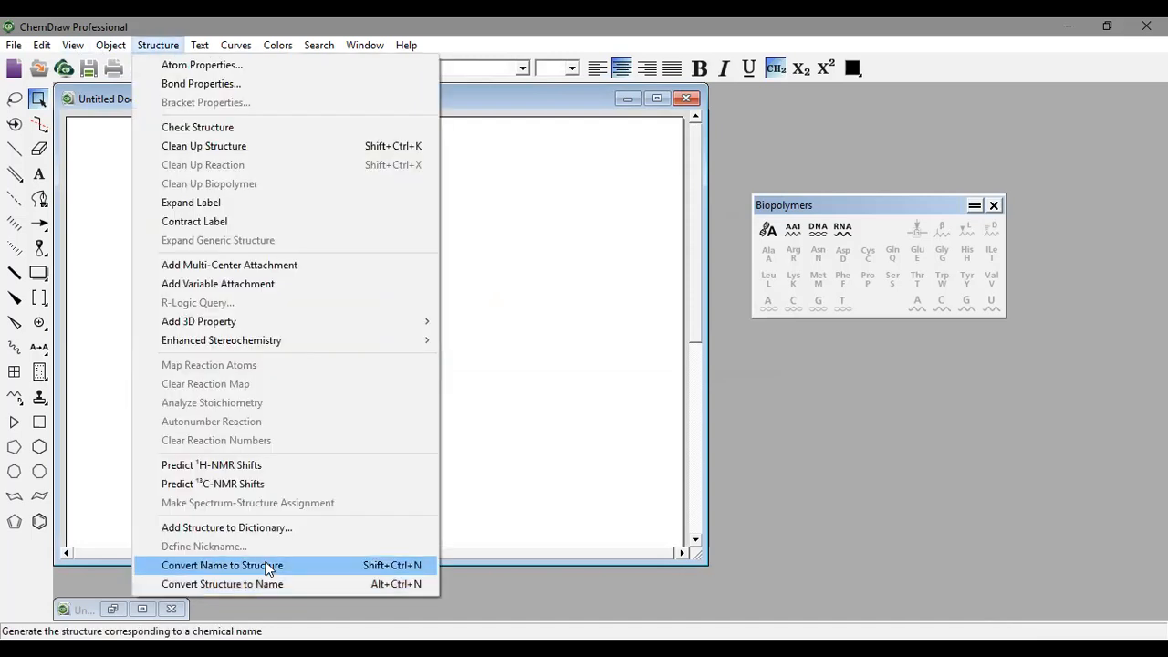
left_click(339, 566)
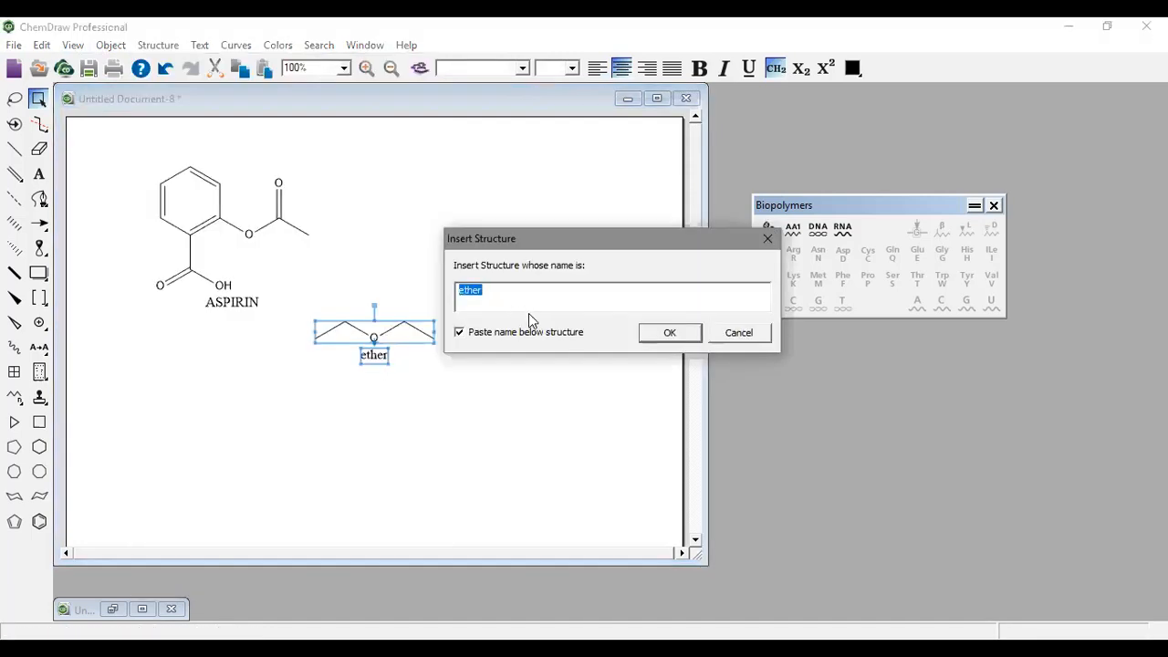
type("paracetamol")
left_click(670, 334)
left_click_drag(406, 350, 524, 239)
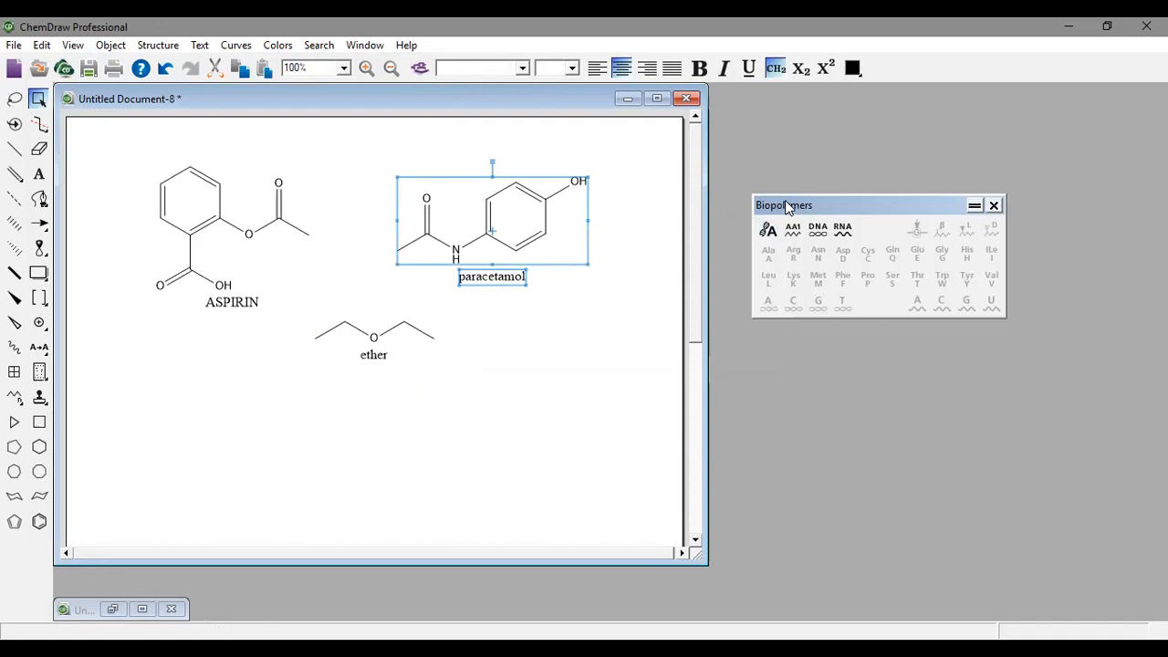
Delete the "paracetamol" caption below its structure
left_click(158, 44)
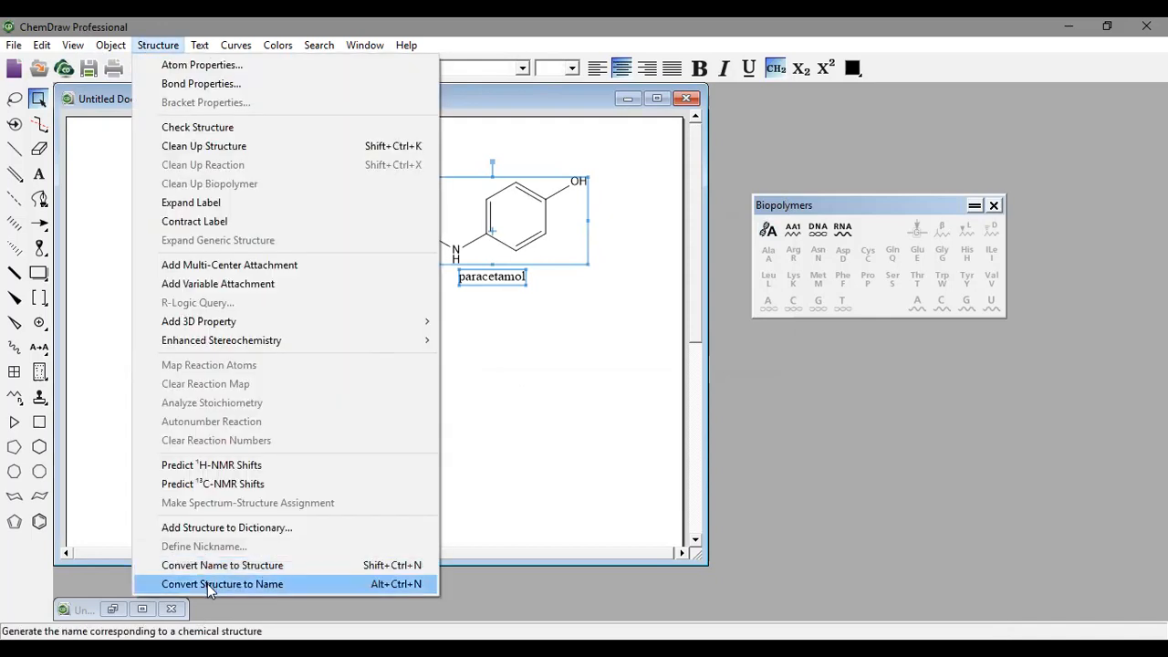
left_click(527, 338)
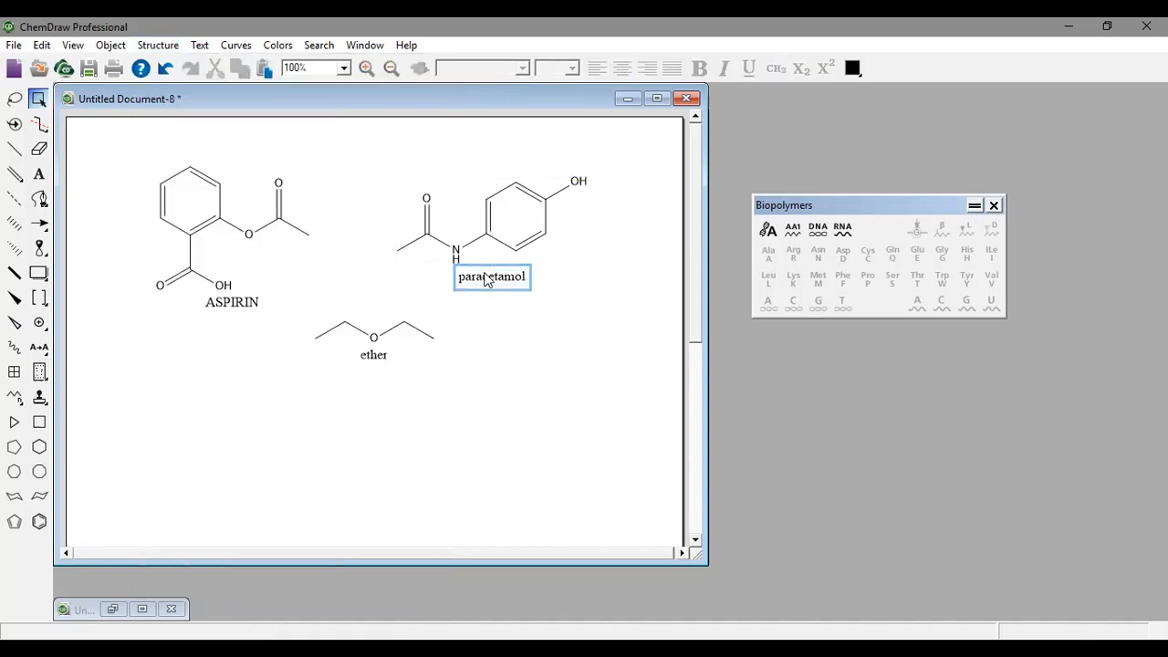
key("Delete")
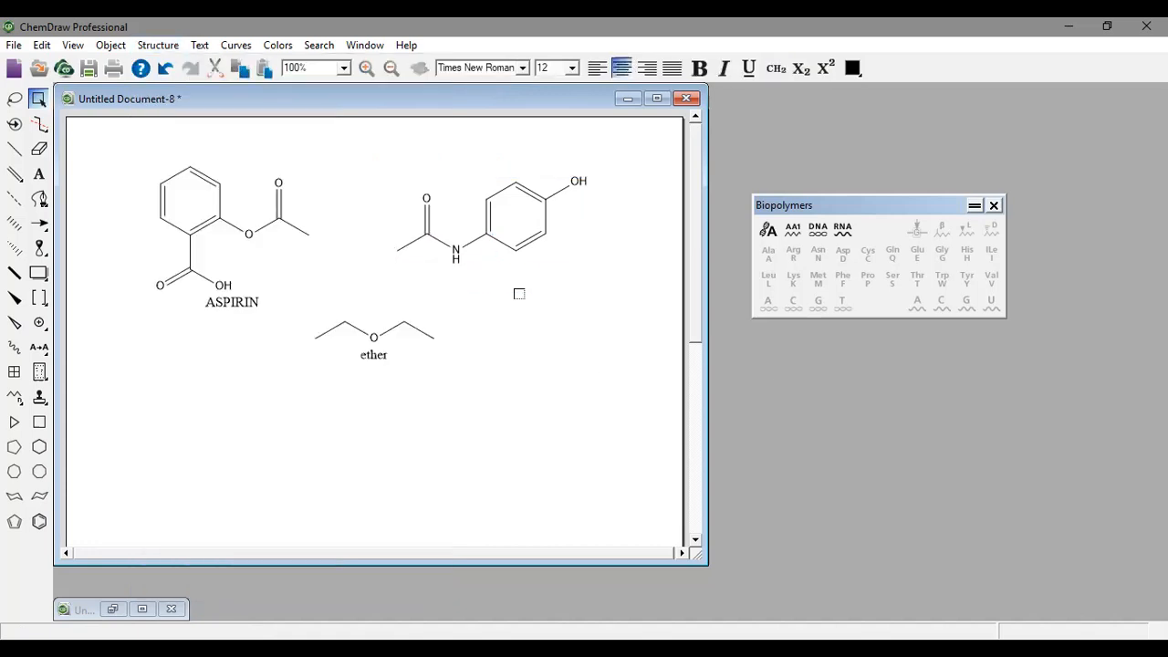
Convert the paracetamol structure to its systematic chemical name as a caption
left_click_drag(369, 162, 595, 271)
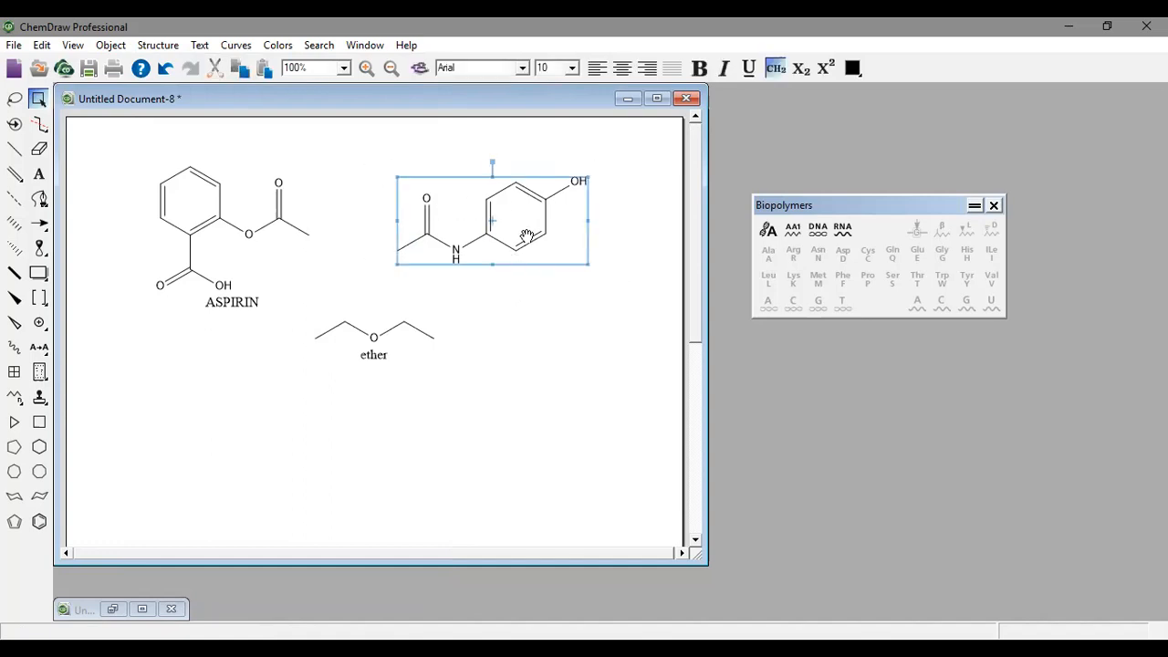
left_click(146, 50)
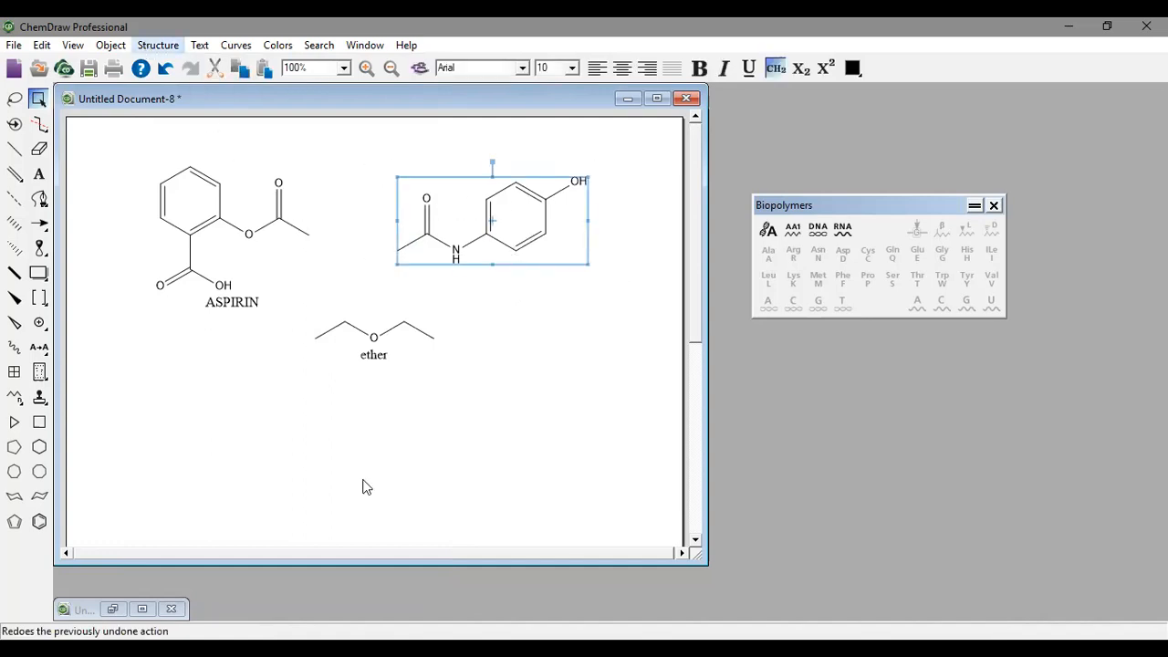
left_click(258, 585)
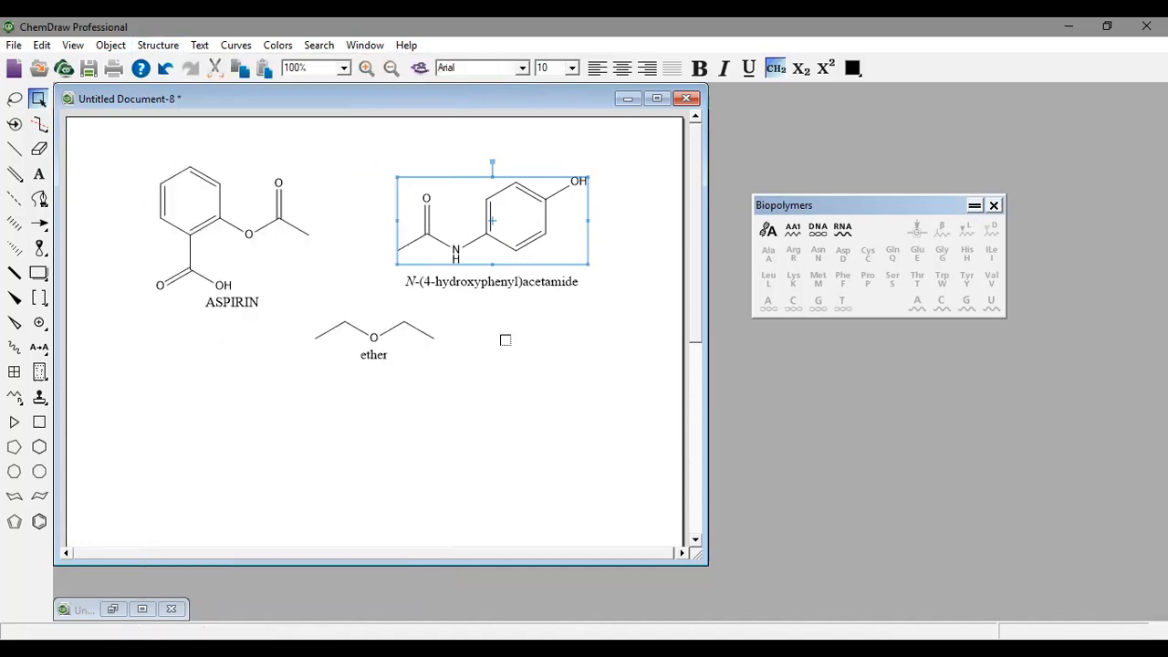
left_click(537, 282)
left_click(501, 357)
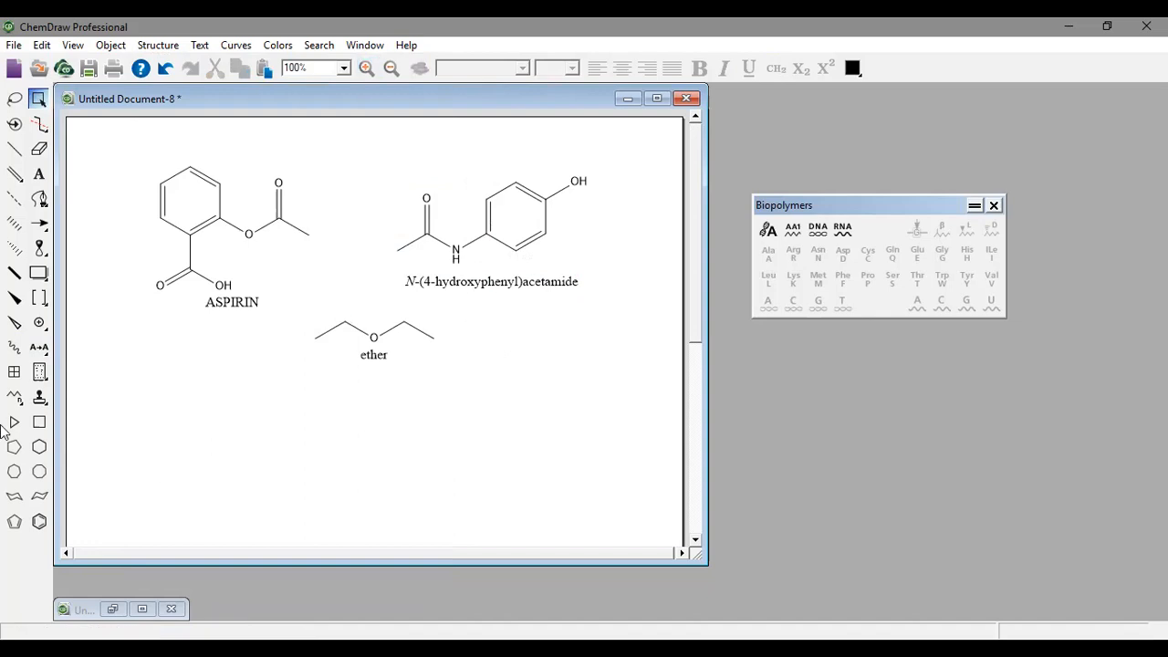
Start saving the document under a new name, choosing the Chem office work folder and the file name "stru today"
left_click(12, 45)
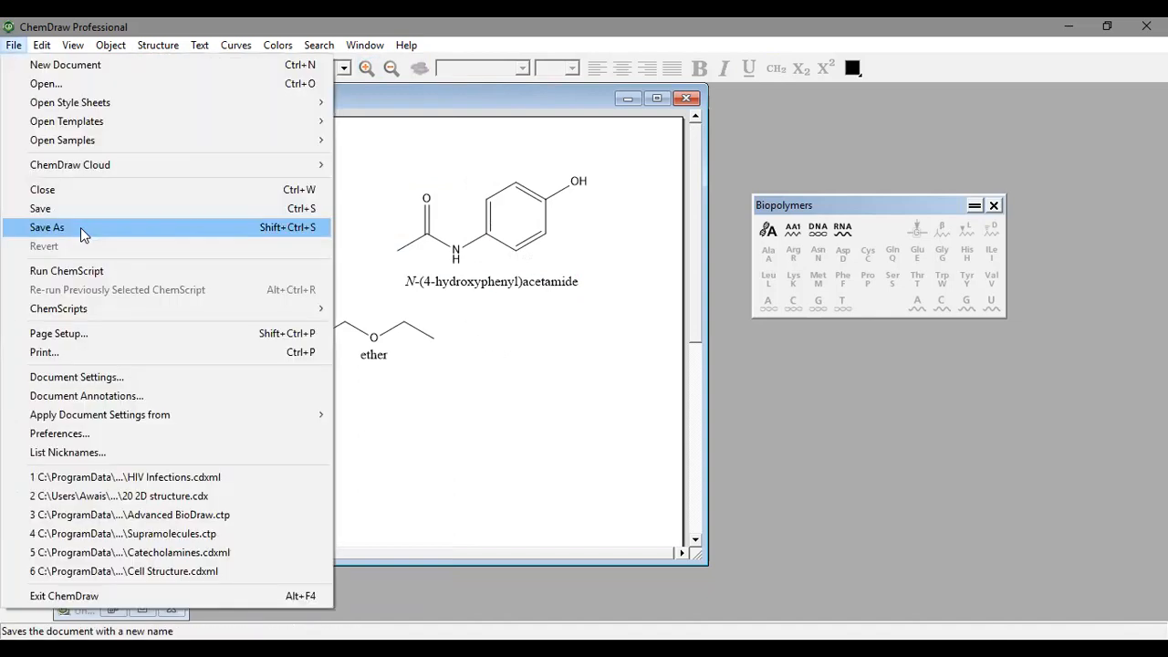
left_click(80, 229)
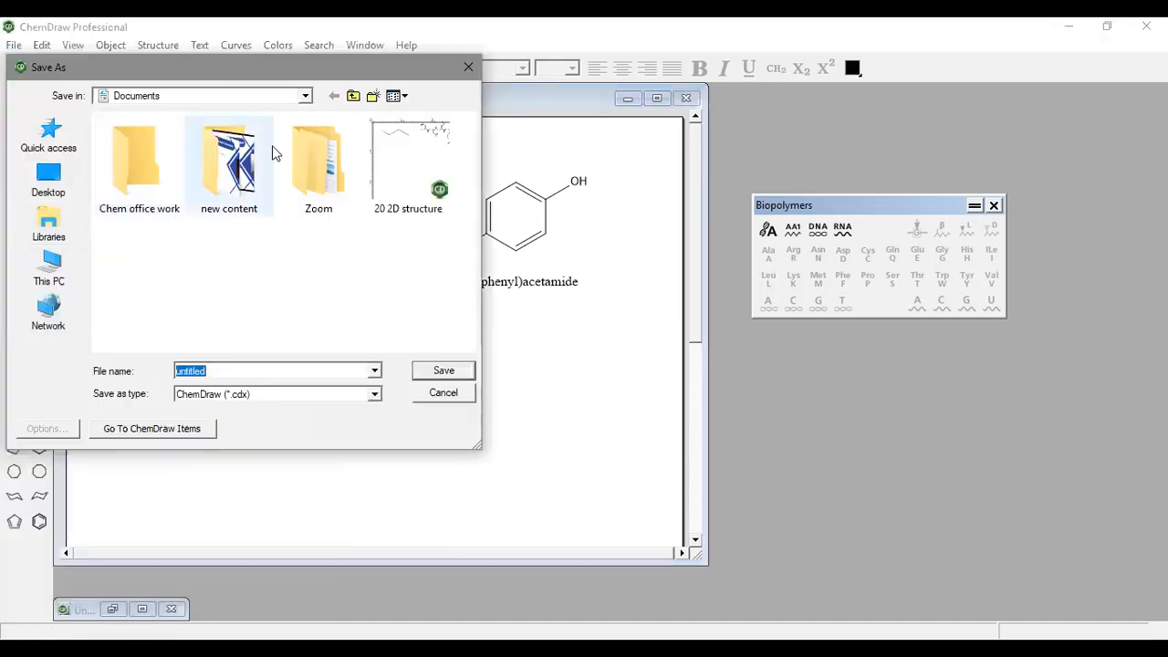
left_click(387, 200)
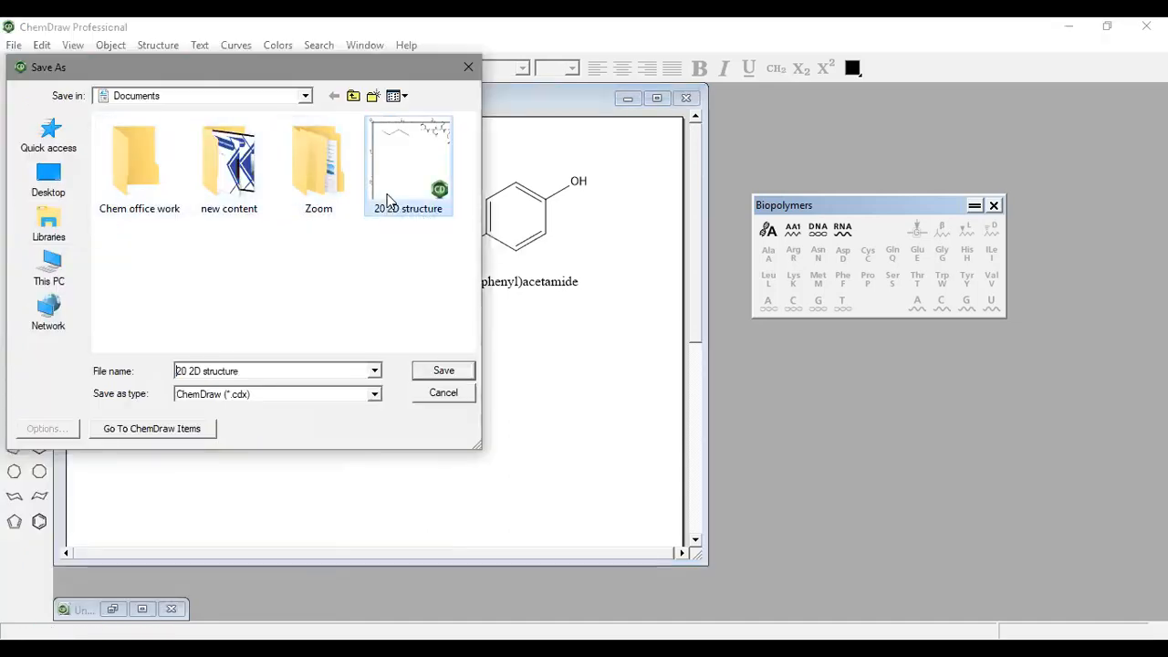
double_click(110, 192)
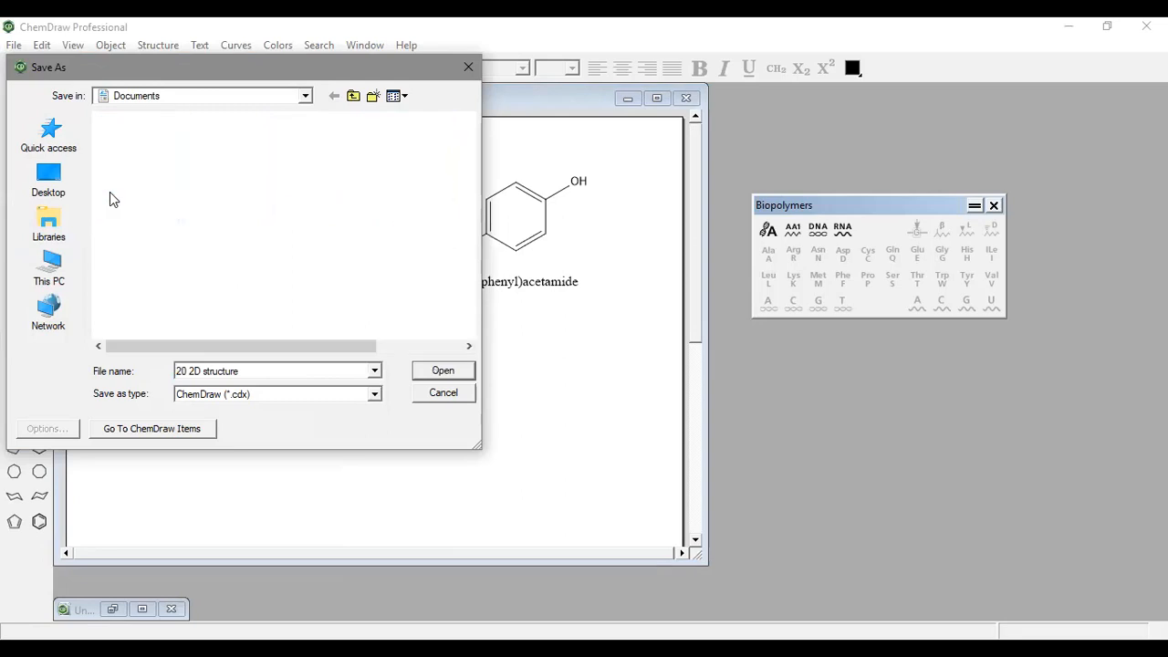
double_click(264, 372)
left_click(274, 372)
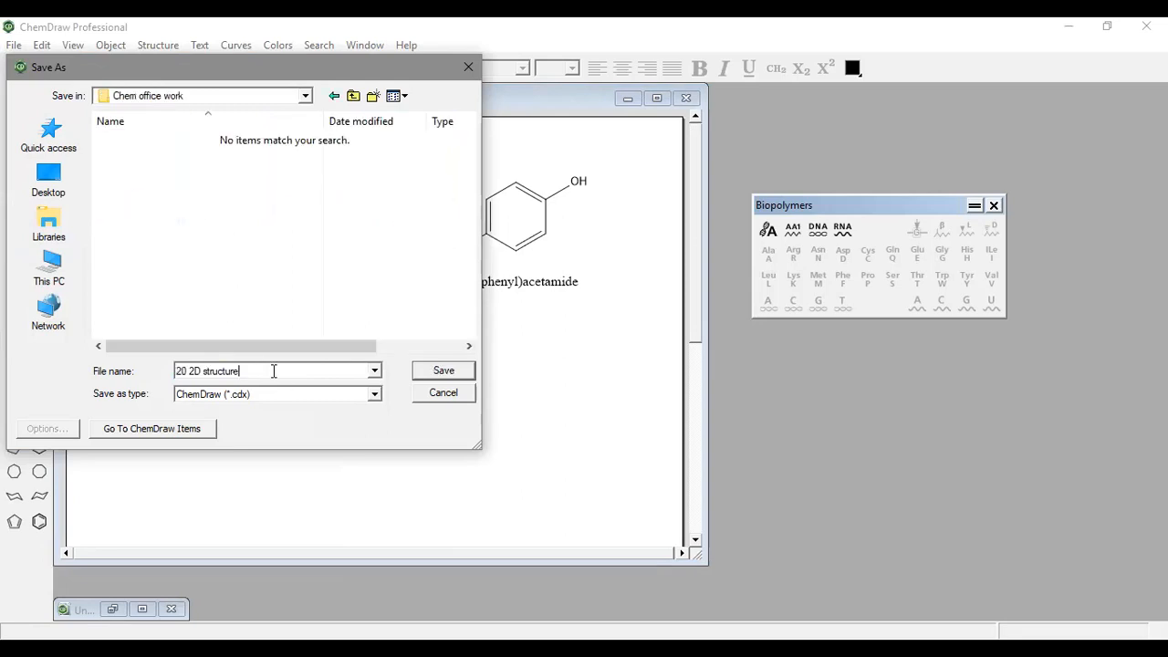
left_click_drag(274, 371, 176, 373)
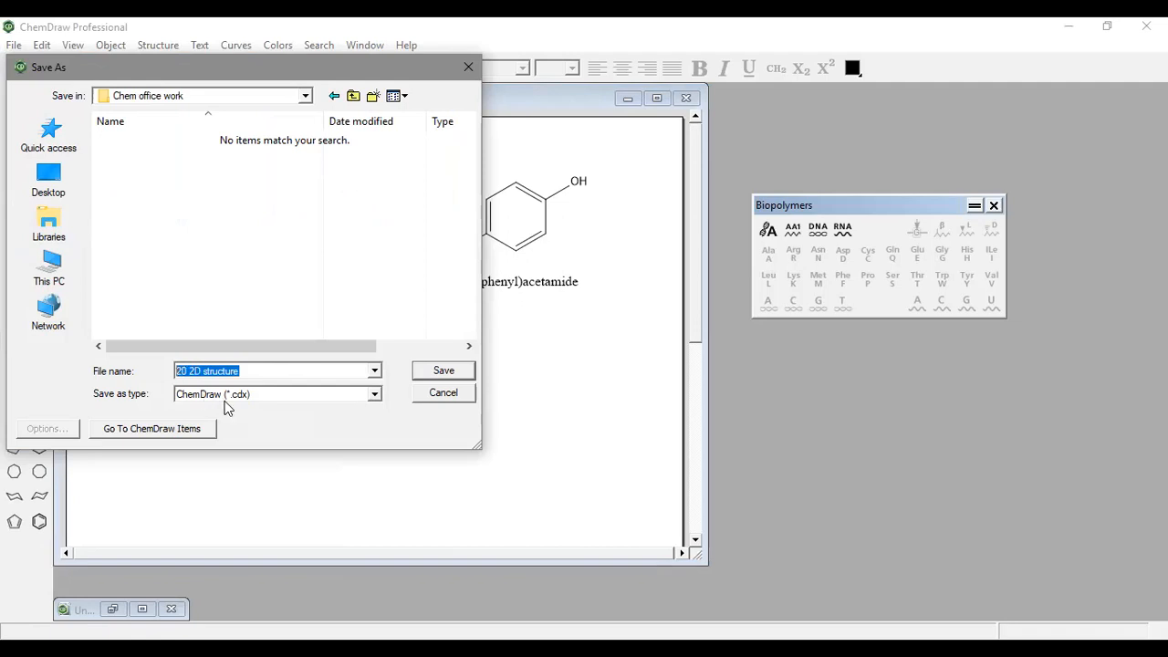
type("stru")
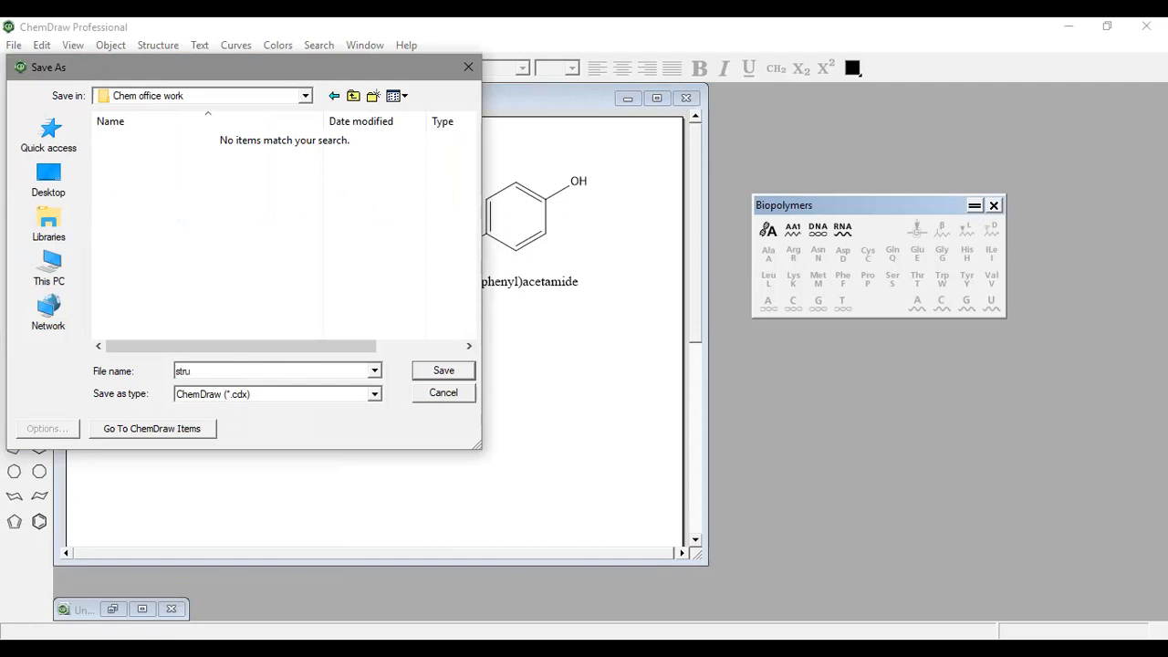
type(" today")
Save the file in GIF Image (*.gif) format, accepting the possible data loss
left_click(374, 395)
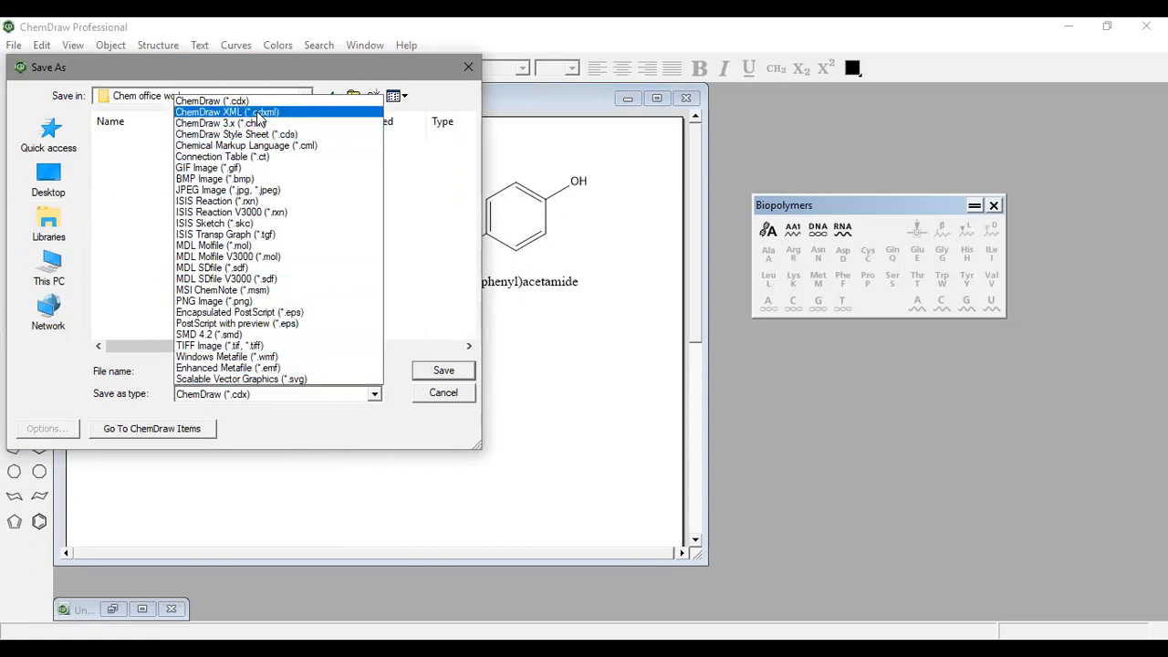
left_click(257, 173)
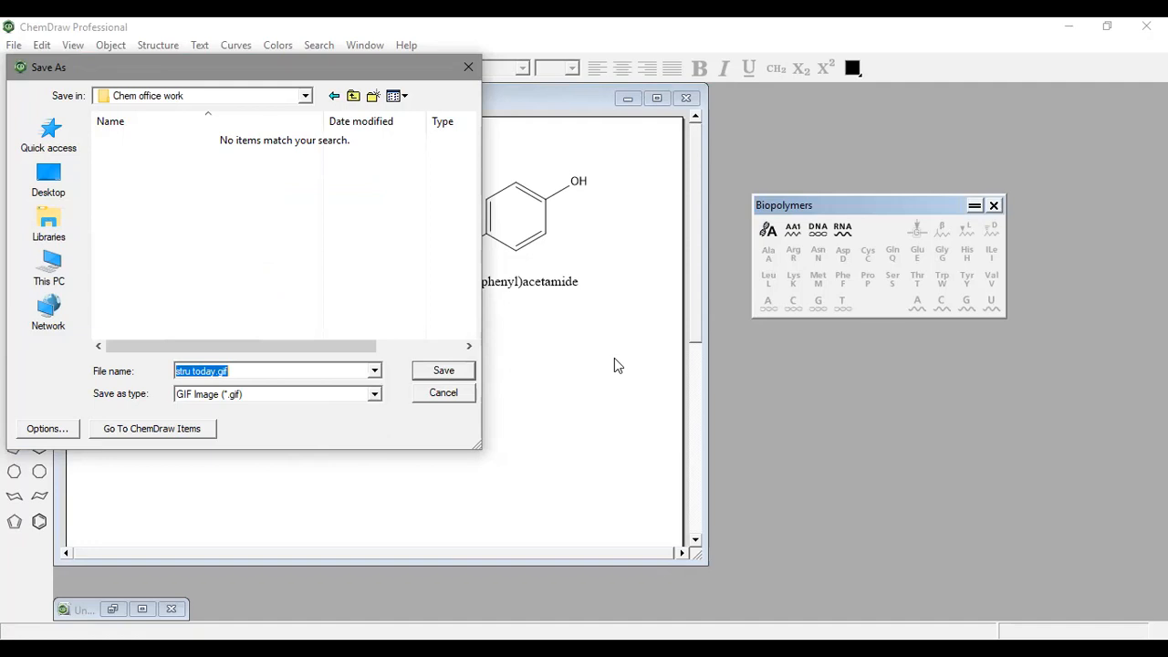
key("Return")
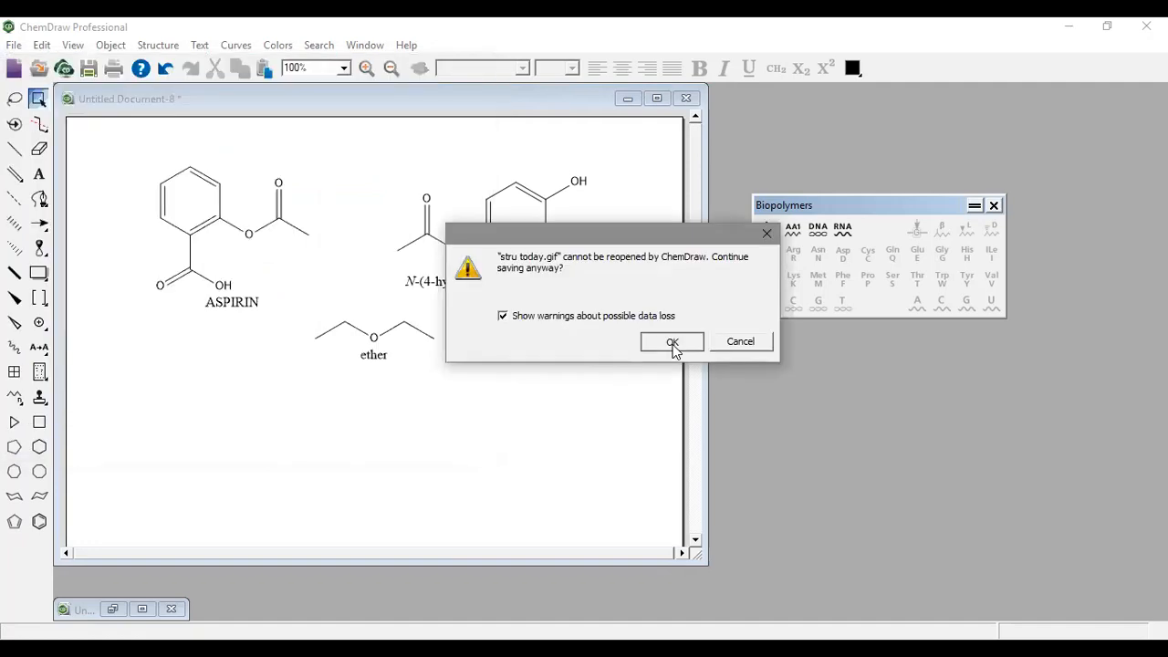
left_click(671, 343)
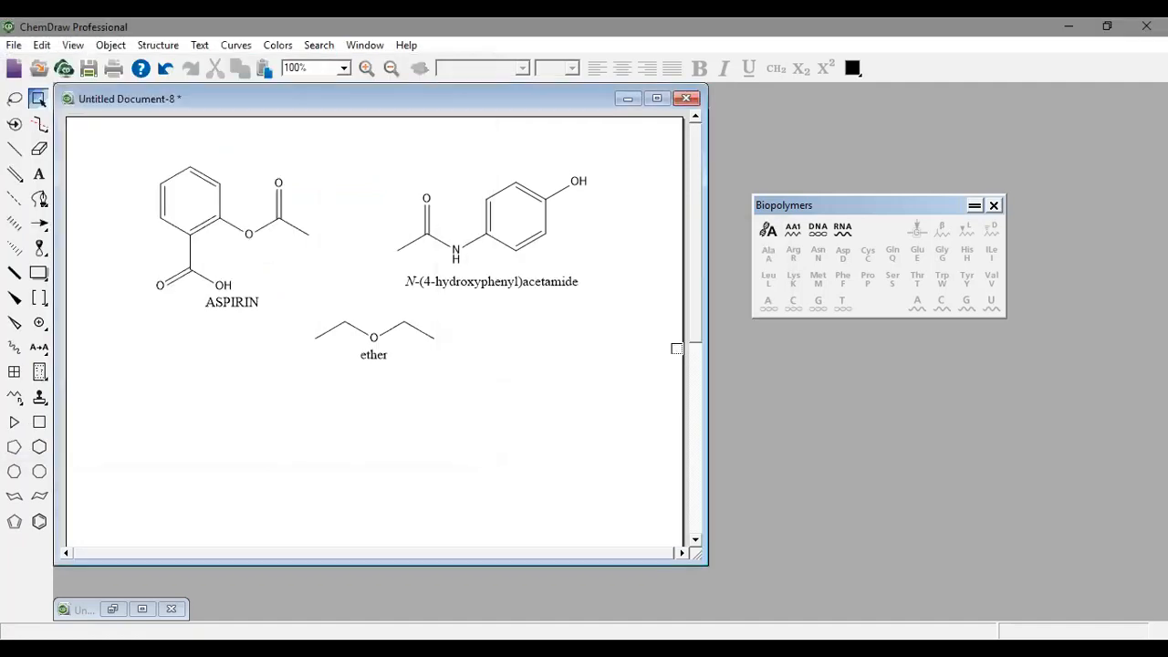
Restore the minimized biopolymer document to view its contents, and minimize it again
left_click(141, 609)
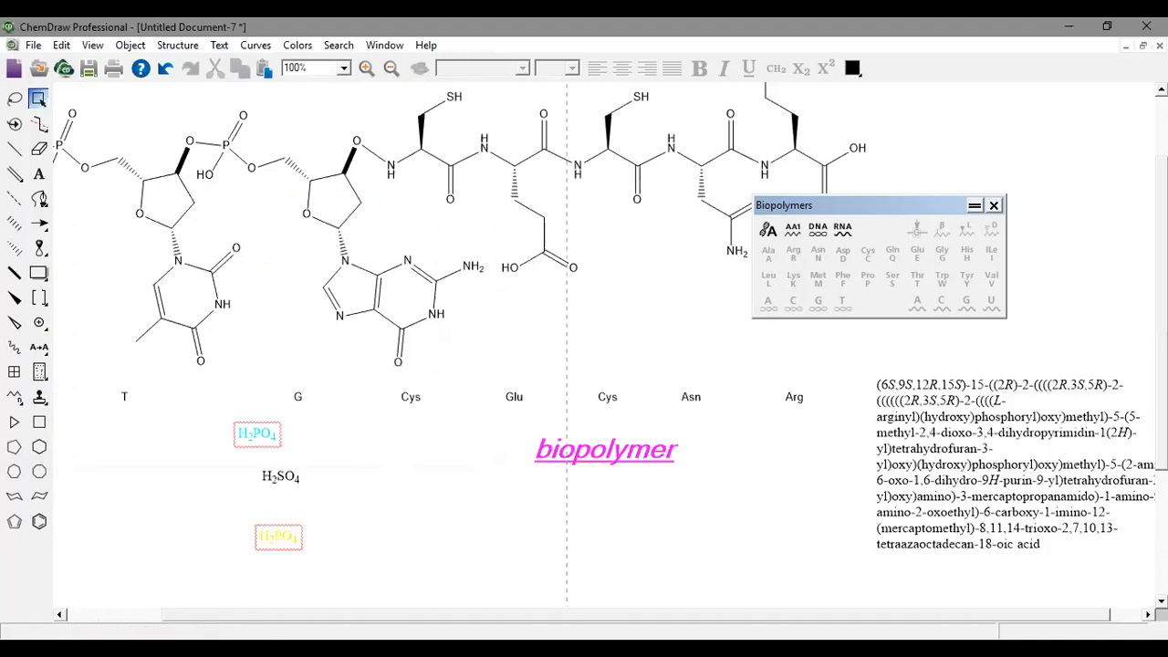
left_click(1141, 46)
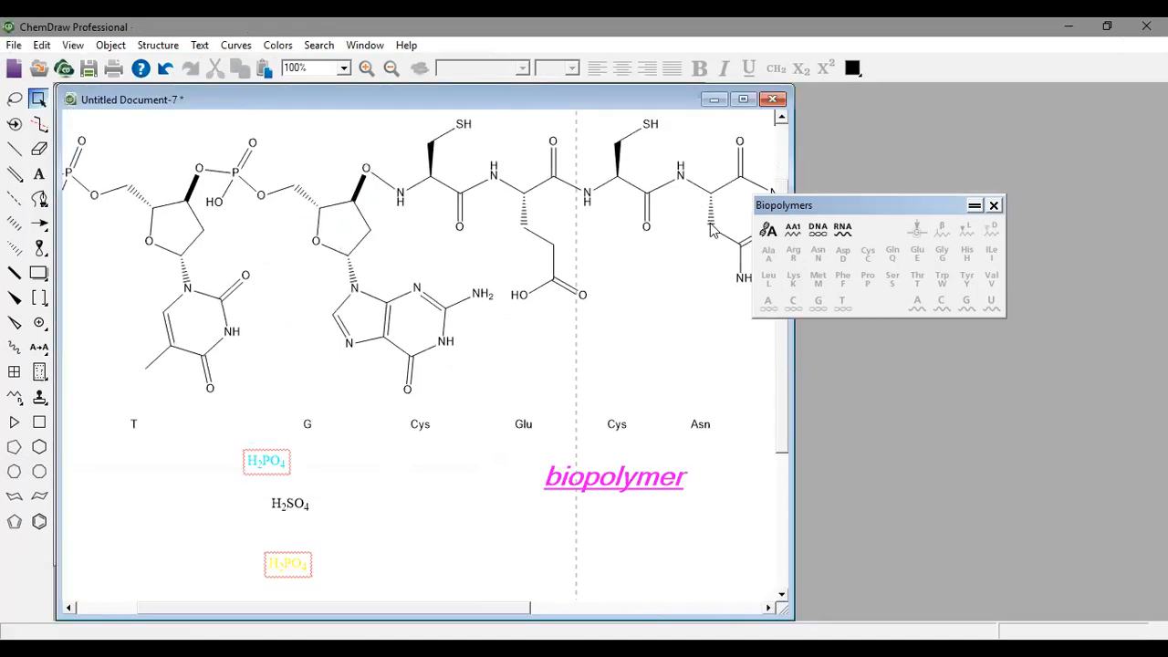
left_click(714, 99)
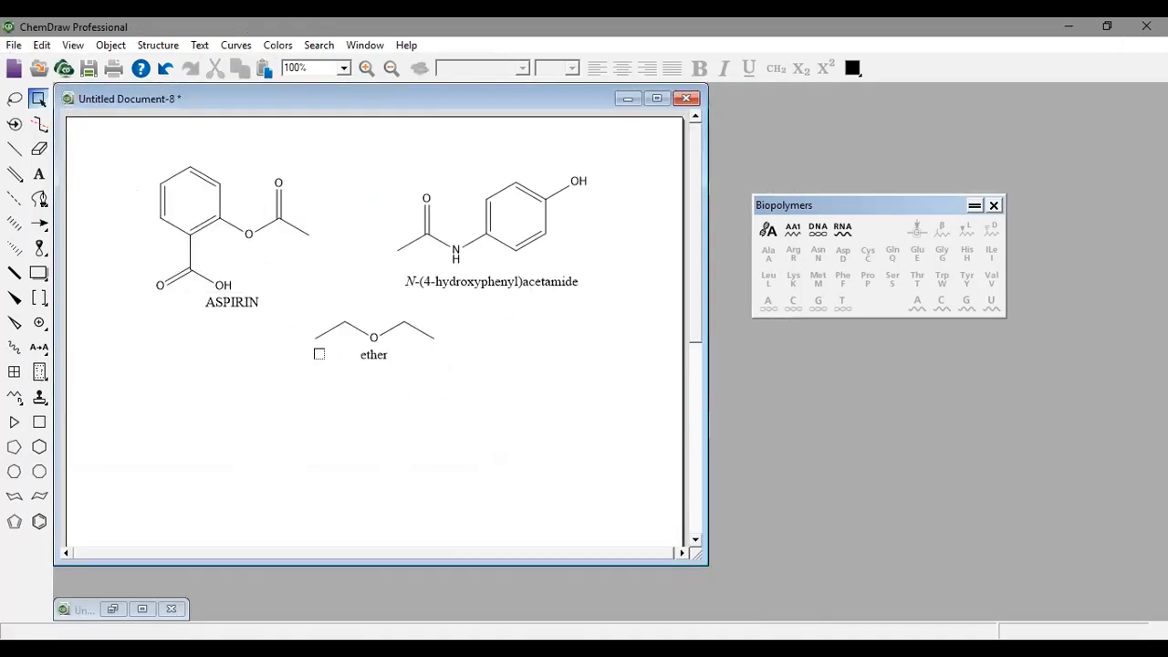
Convert the name "propanol" to a structure with its name below, and place both in the lower-left area of the page
left_click_drag(437, 382, 296, 316)
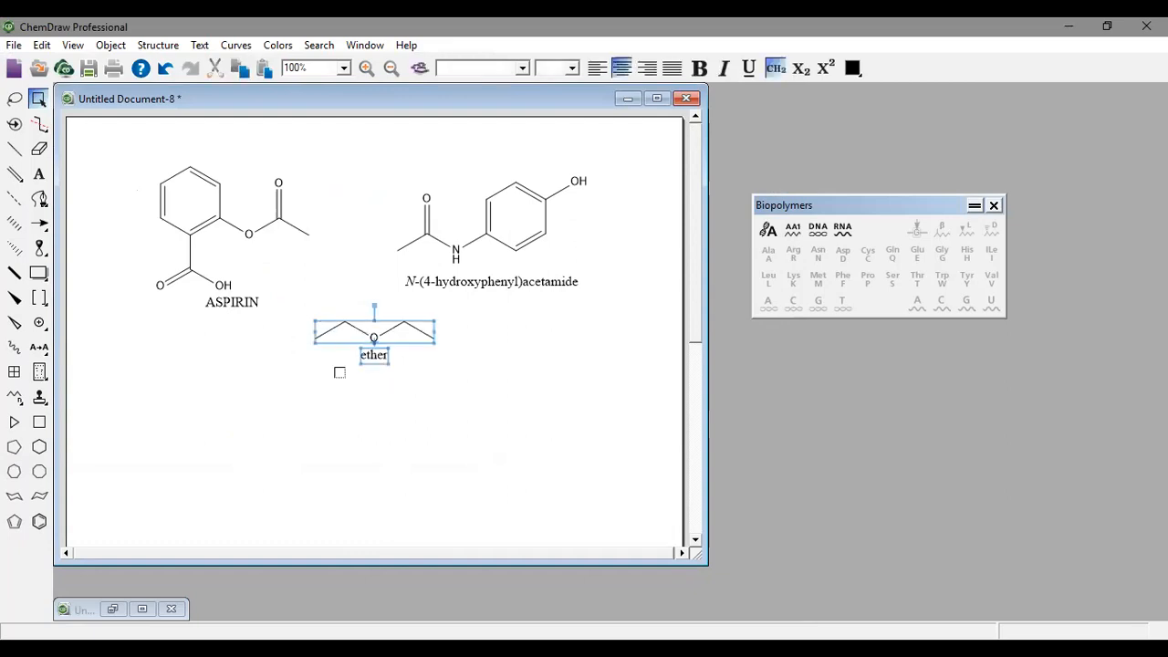
left_click(363, 390)
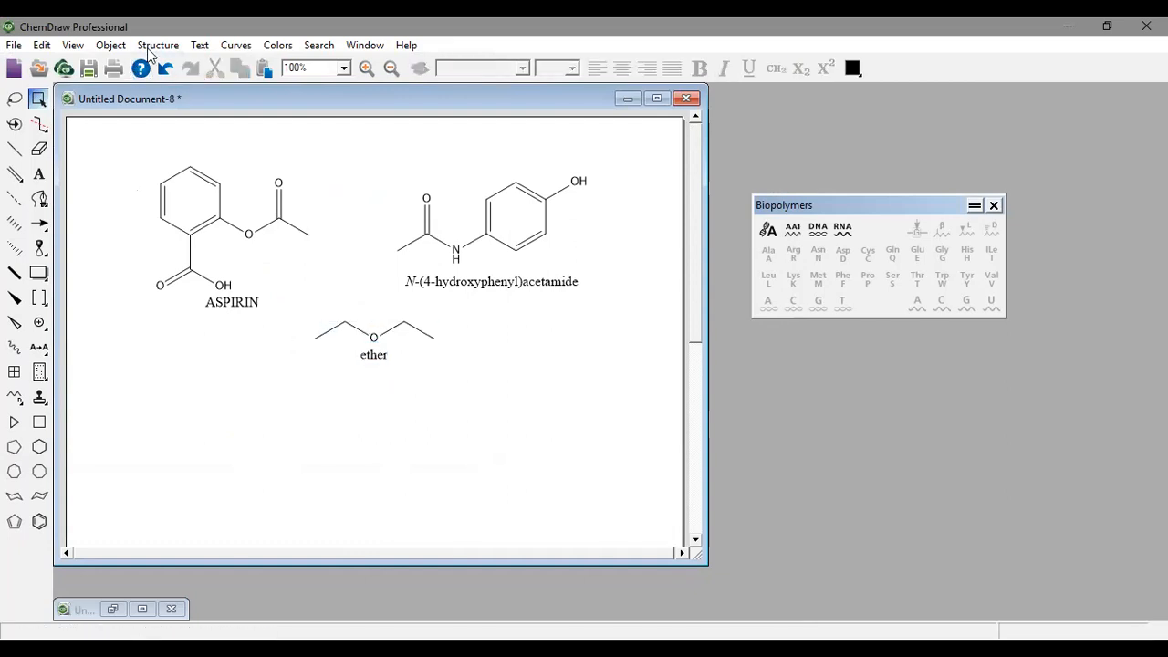
left_click(157, 45)
left_click(244, 563)
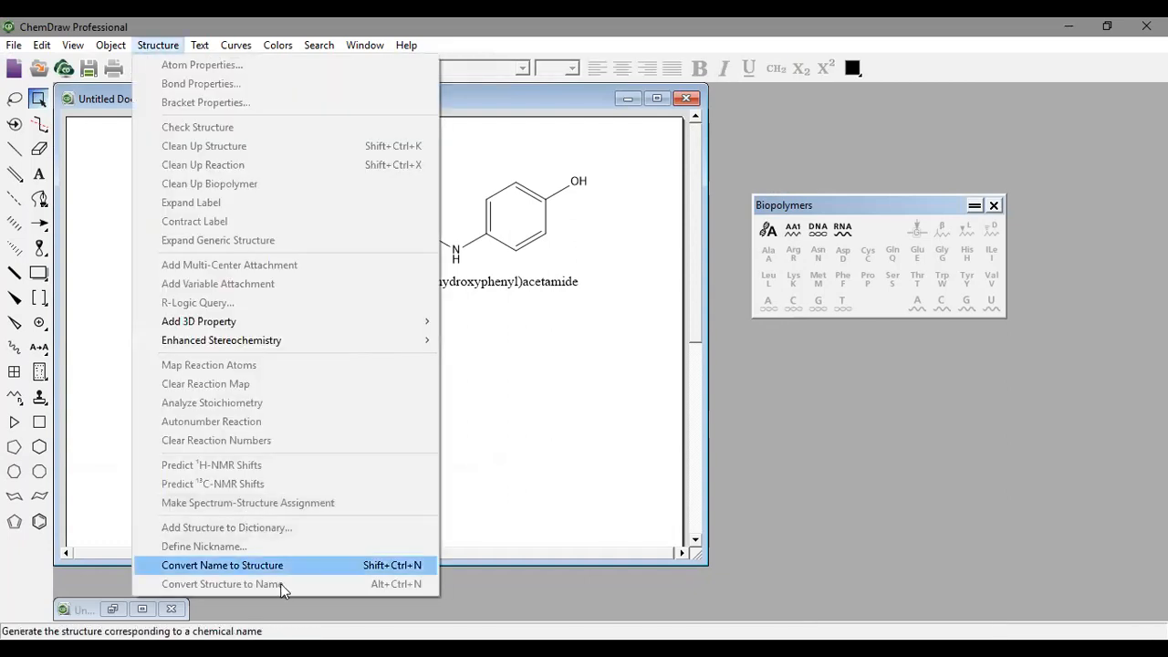
type("propanol")
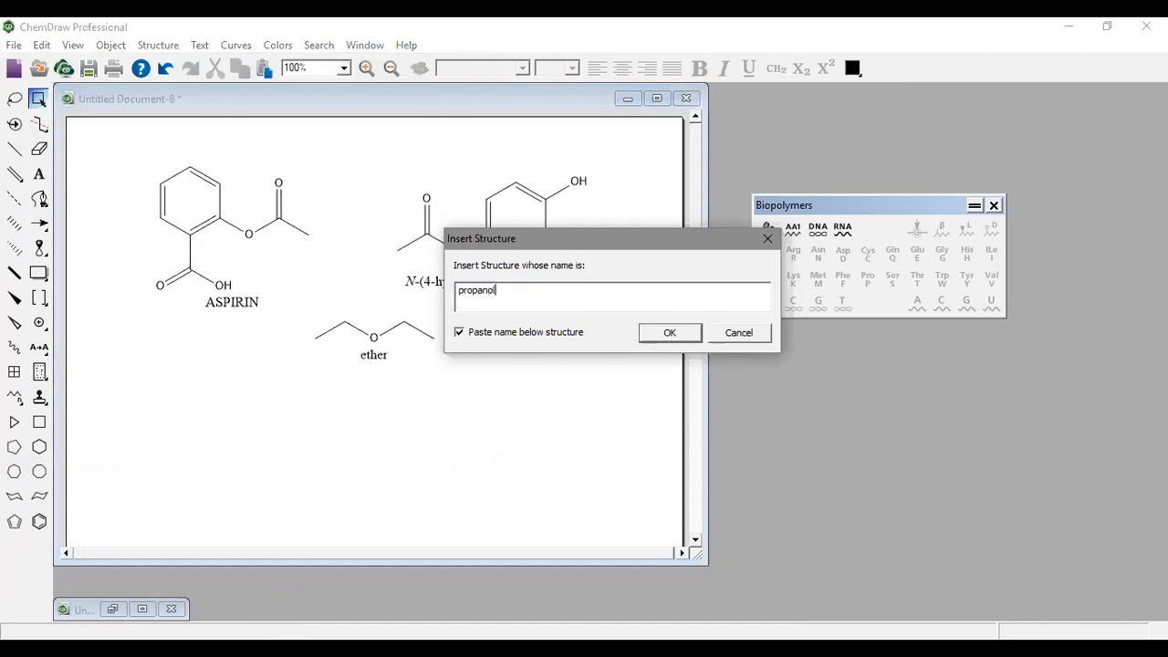
left_click(664, 334)
left_click_drag(393, 342, 231, 442)
left_click(334, 481)
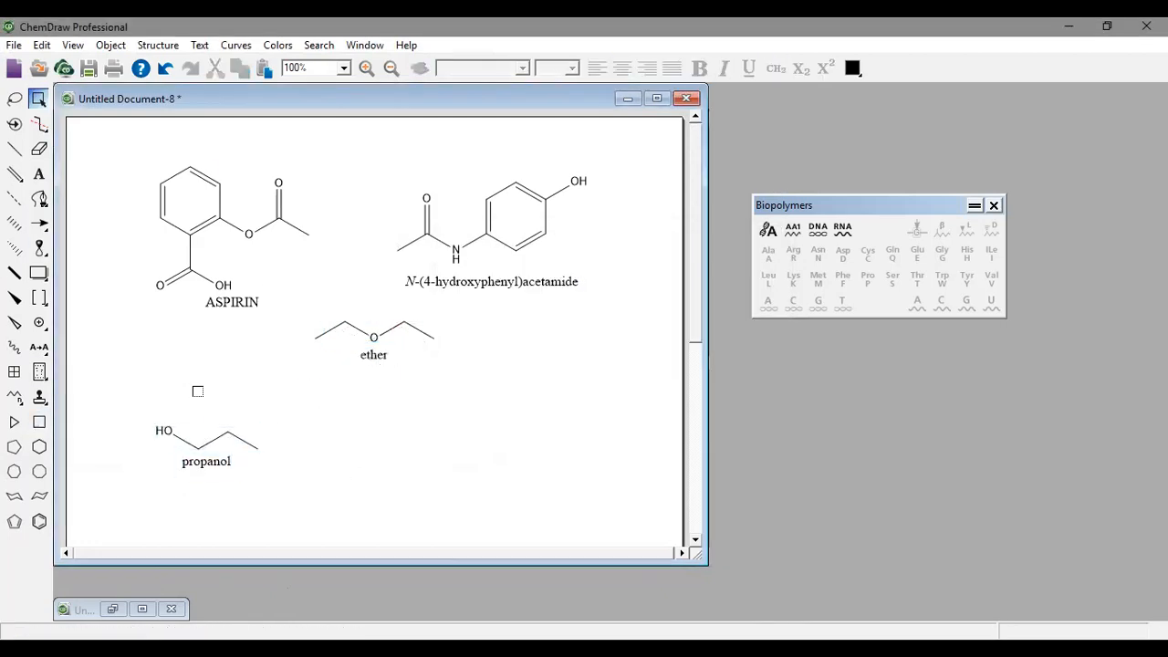
Save the document as a GIF Image in the Chem office work folder, overwriting "stru today" and accepting the possible data loss
left_click(13, 46)
left_click(44, 209)
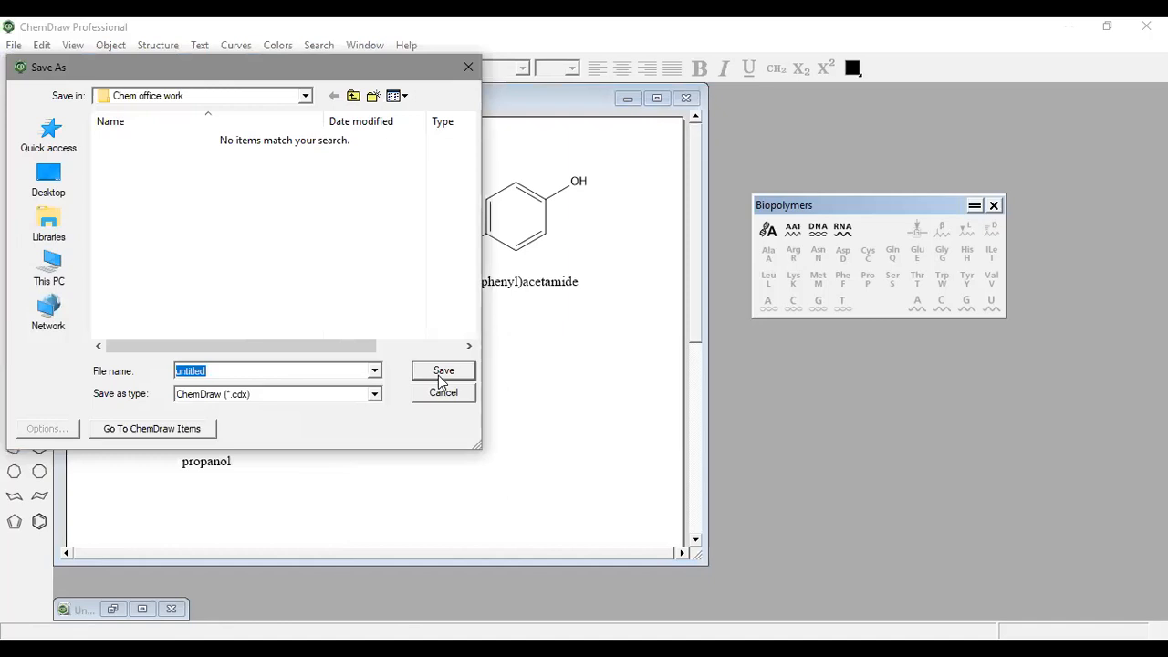
left_click(258, 393)
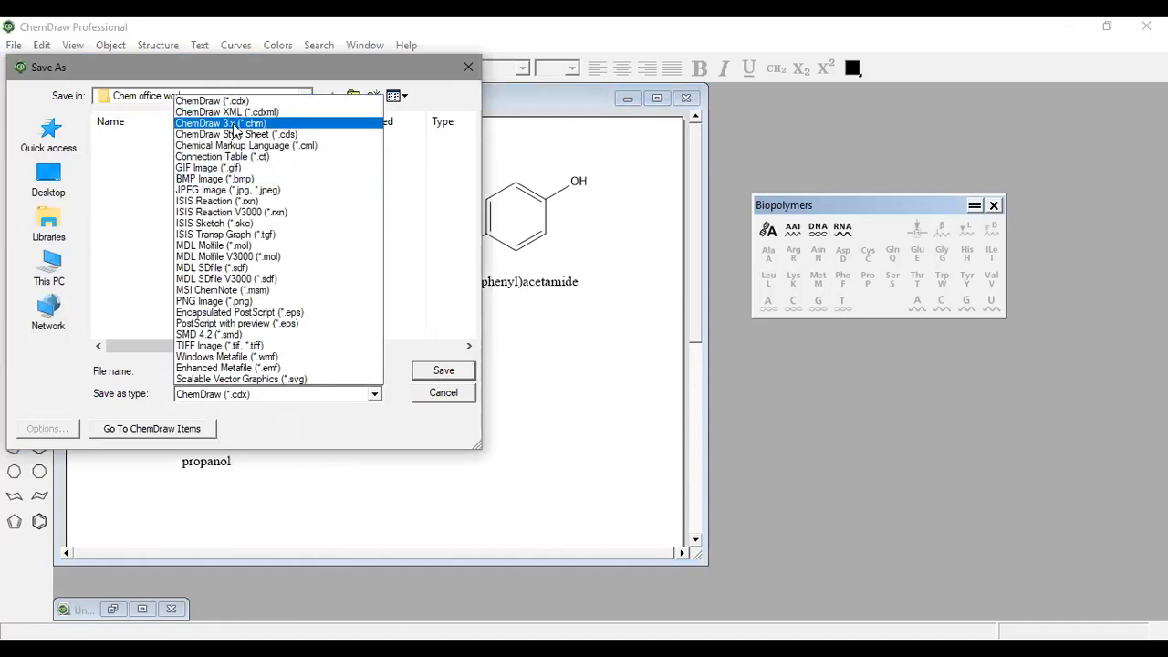
left_click(242, 168)
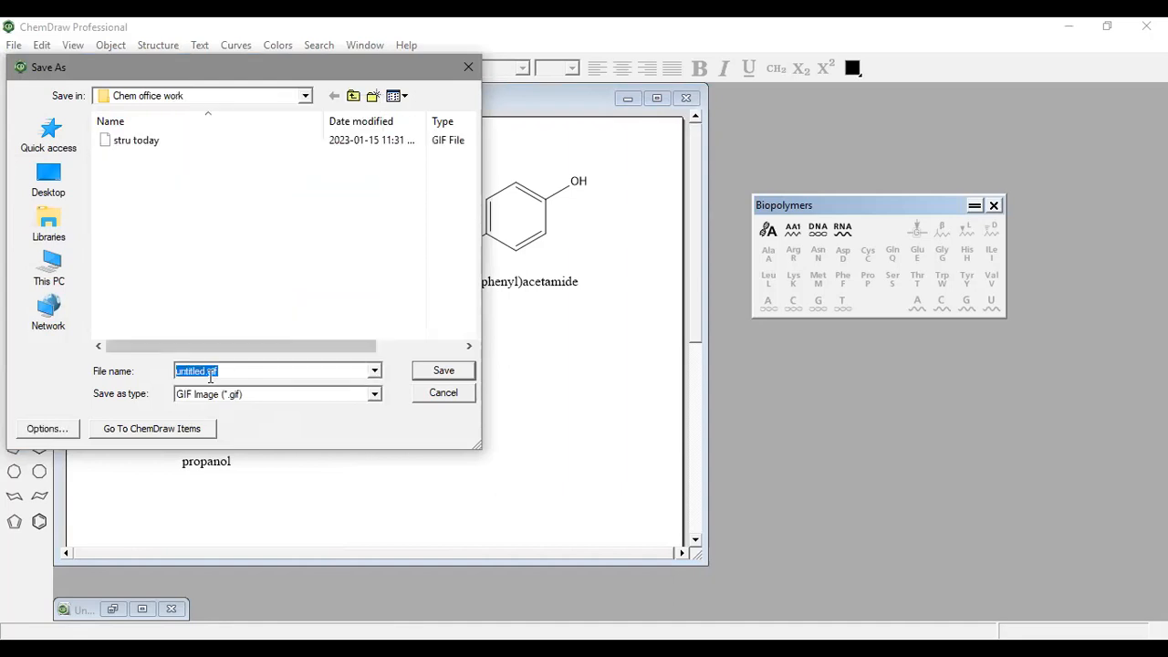
left_click(206, 403)
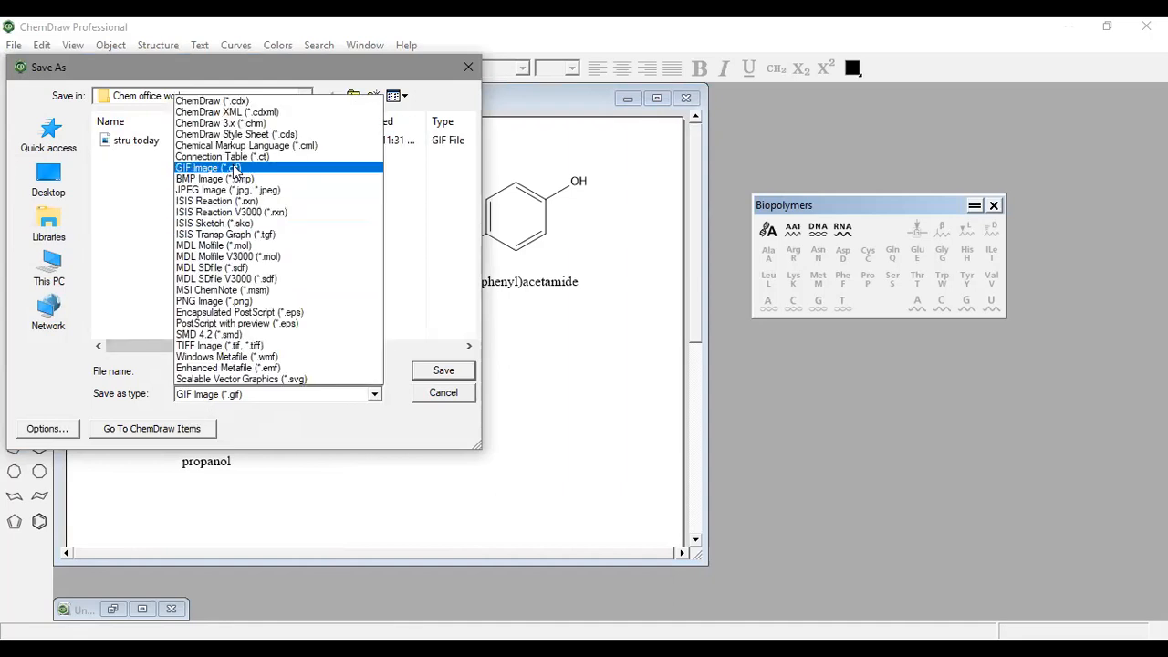
left_click(235, 170)
left_click(133, 149)
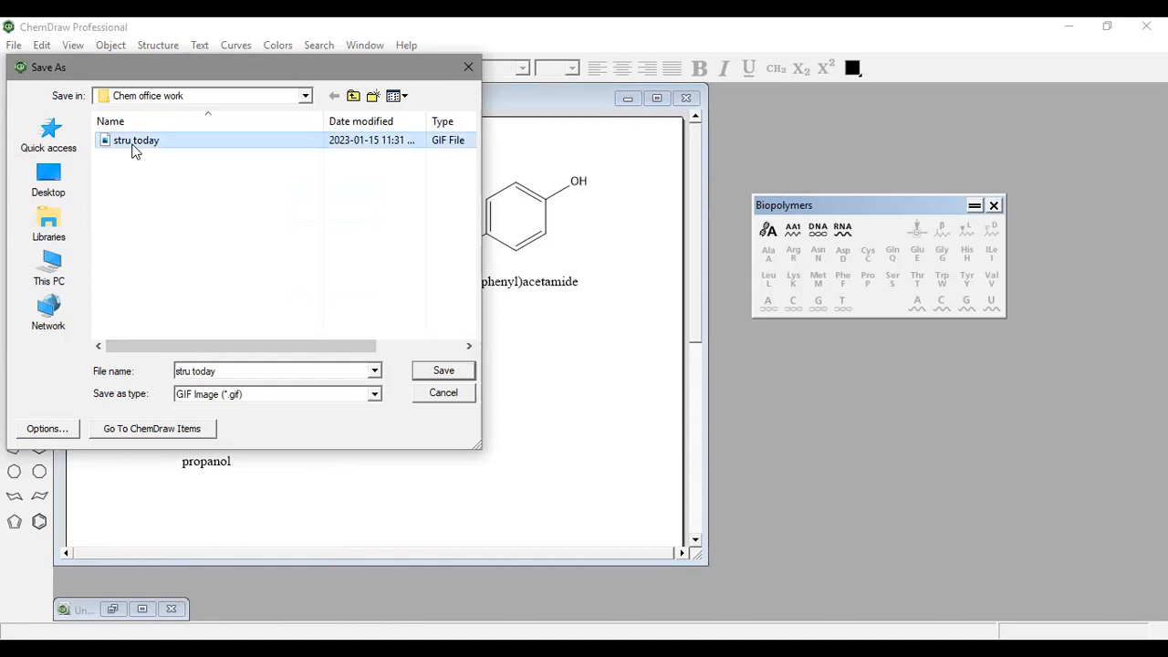
left_click(442, 370)
left_click(458, 371)
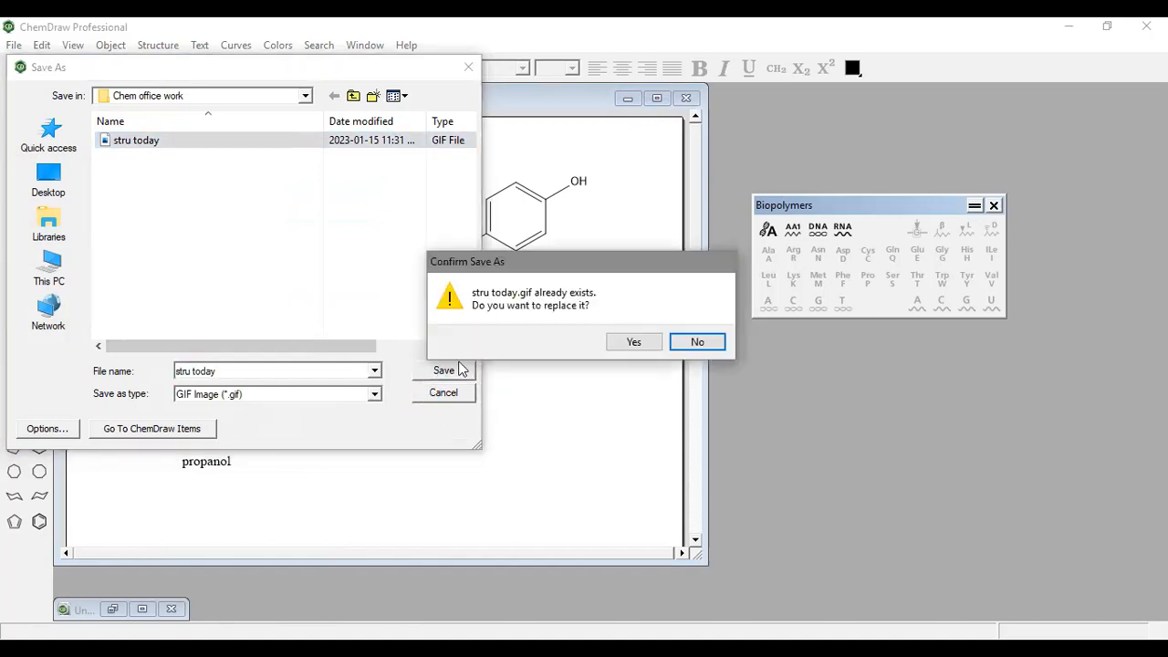
left_click(617, 345)
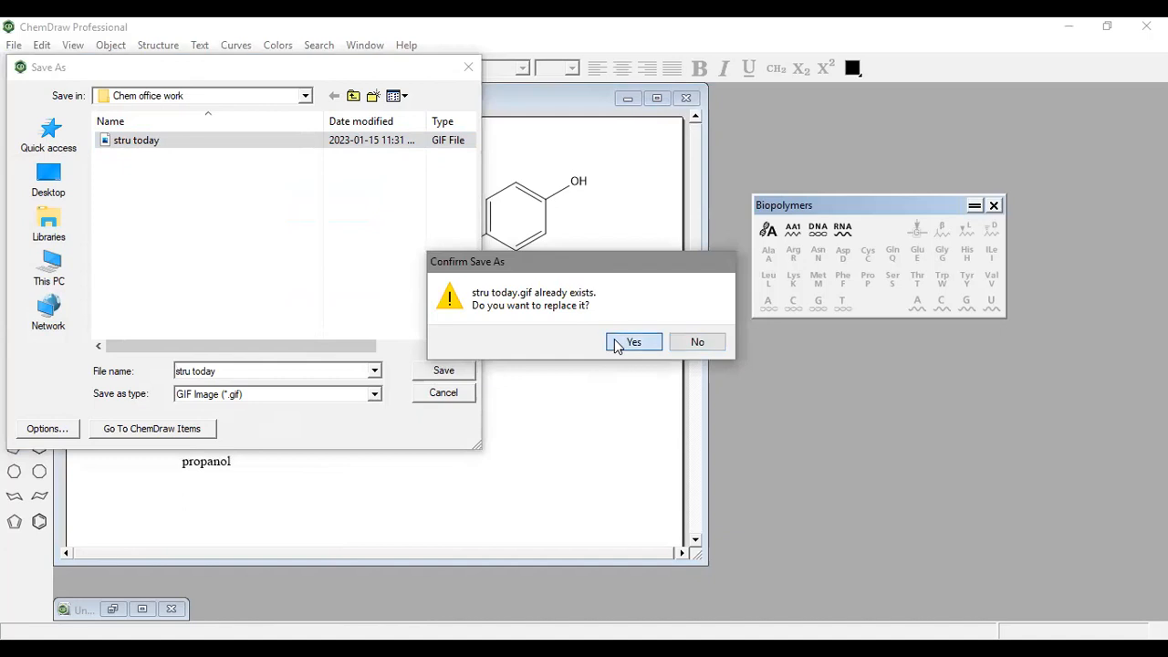
left_click(655, 343)
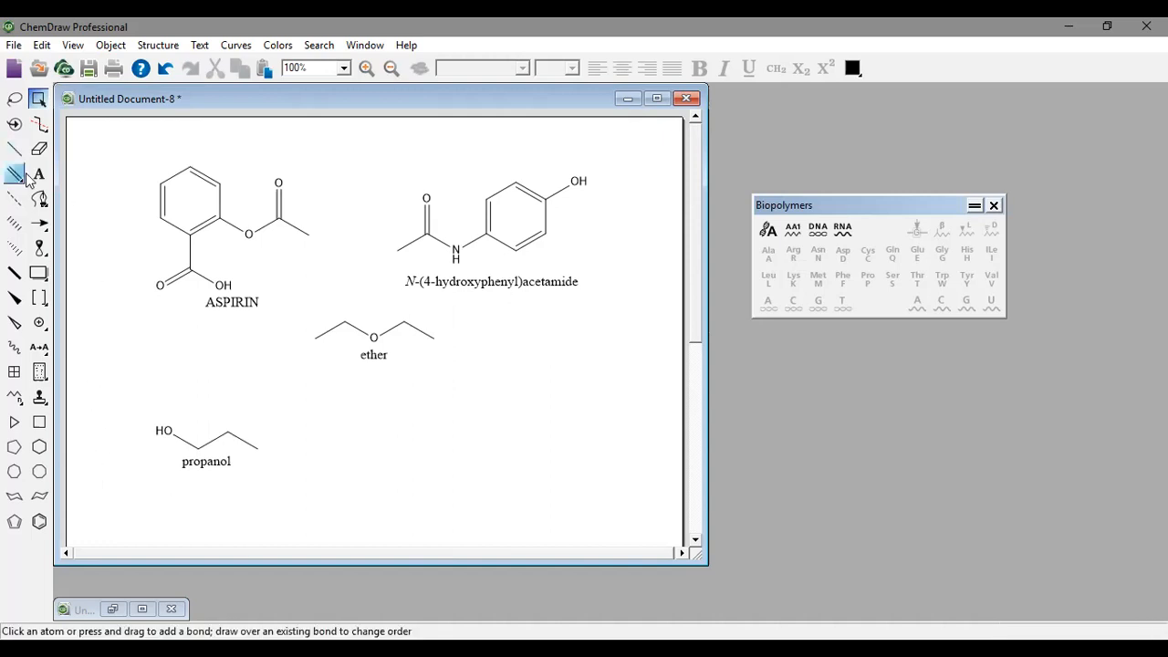
Show the crosshair and place the aspirin structure with its caption within the page's upper-left quadrant
left_click(74, 45)
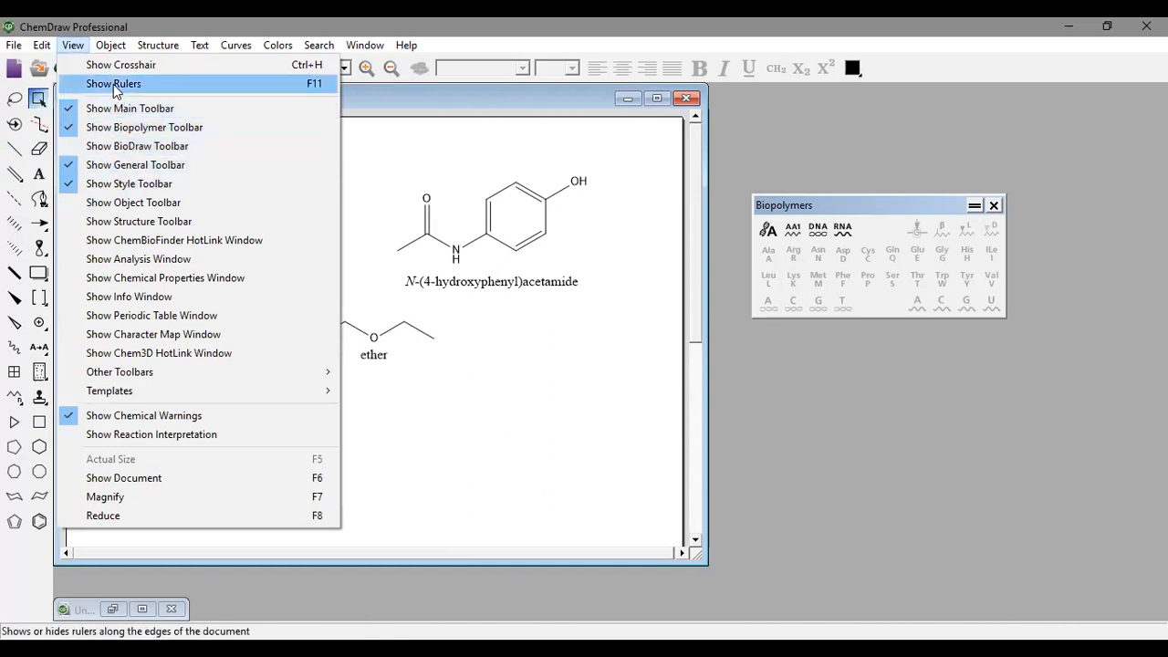
left_click(137, 70)
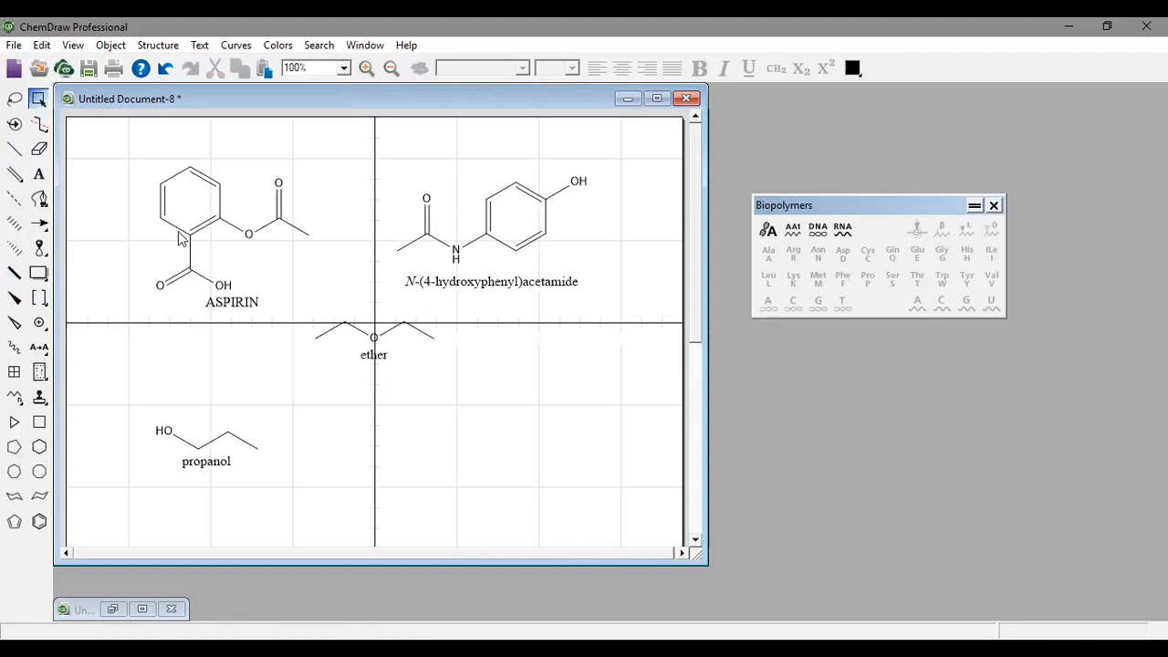
left_click_drag(136, 159, 288, 326)
left_click_drag(243, 295, 189, 258)
Move the N-(4-hydroxyphenyl)acetamide structure and its caption up and to the right within the upper-right quadrant
left_click_drag(400, 153, 602, 308)
left_click(550, 294)
left_click_drag(404, 157, 598, 315)
left_click_drag(484, 244, 508, 218)
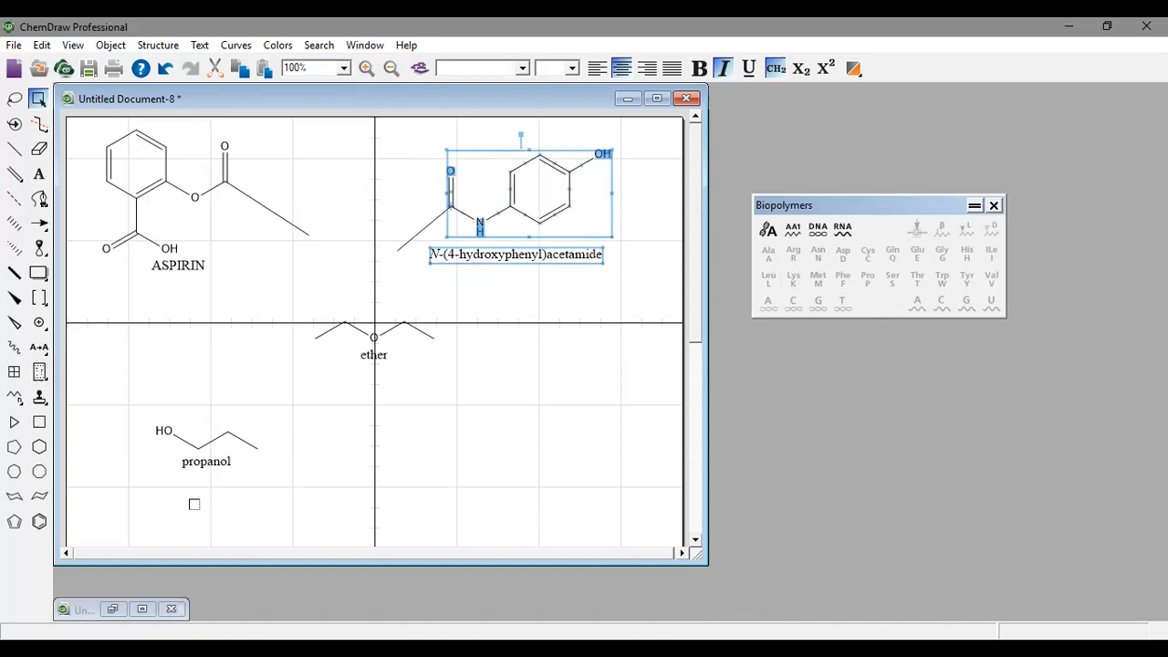
left_click_drag(322, 306, 448, 376)
mouse_move(376, 337)
left_mouse_down()
mouse_move(419, 349)
mouse_move(372, 335)
left_mouse_up()
left_click_drag(431, 374, 312, 316)
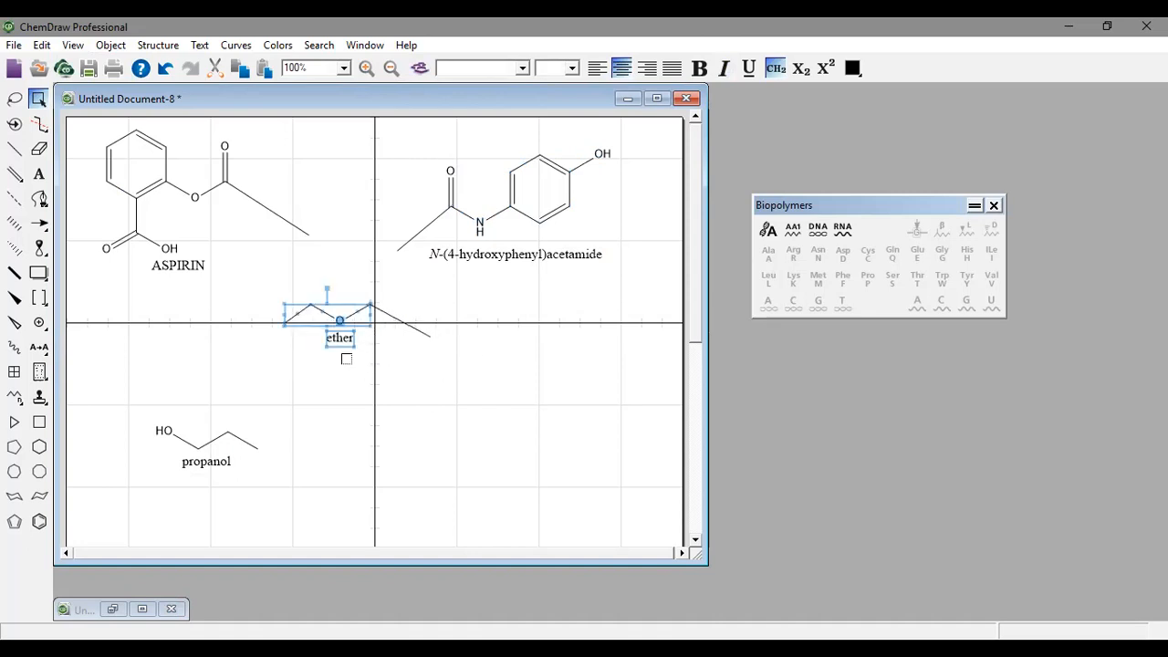
left_click(166, 70)
left_click(165, 71)
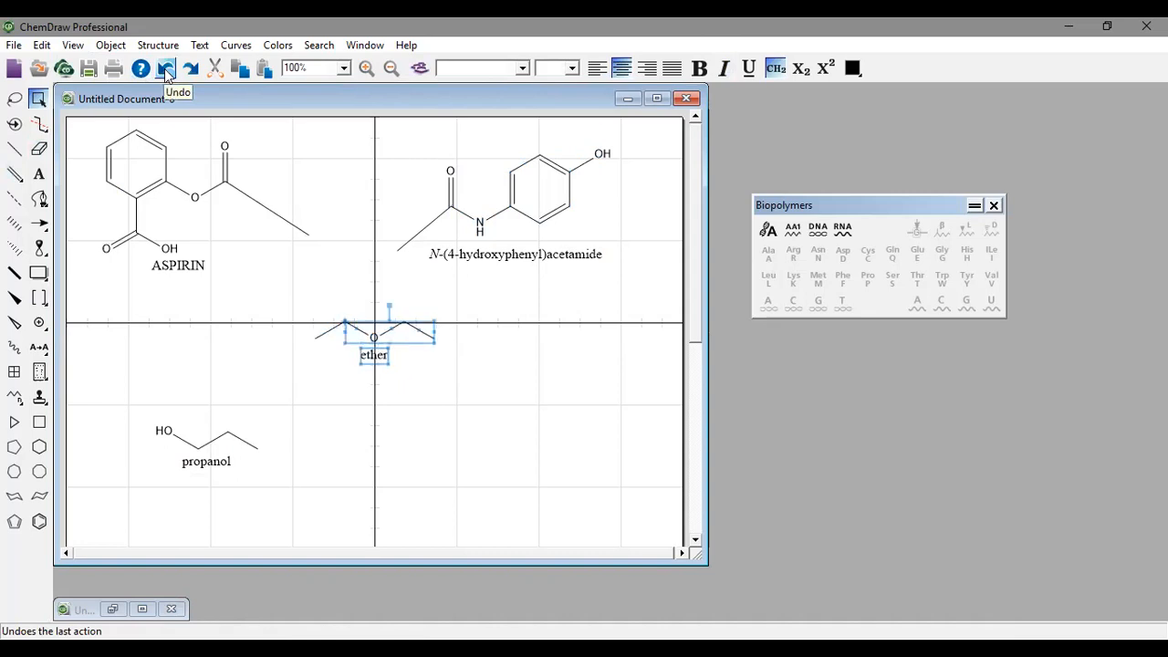
Move the complete ether structure with its caption into the lower-right quadrant of the page and clear the selection
left_click(274, 323)
left_click_drag(273, 300, 482, 378)
left_click_drag(387, 352, 531, 454)
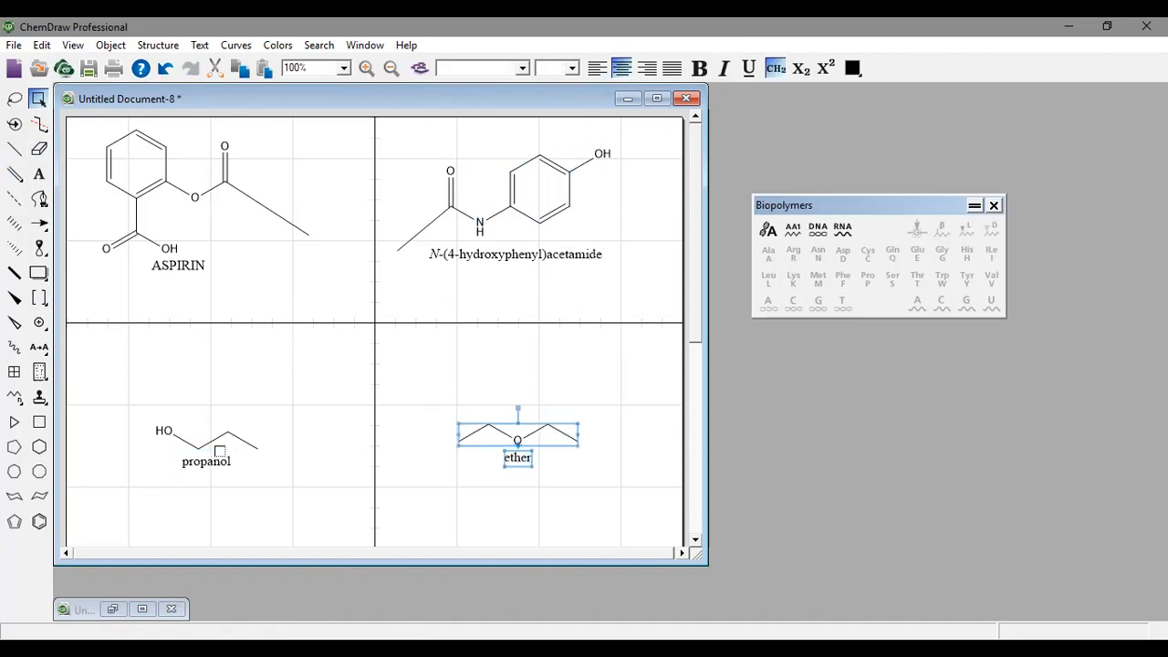
left_click(220, 450)
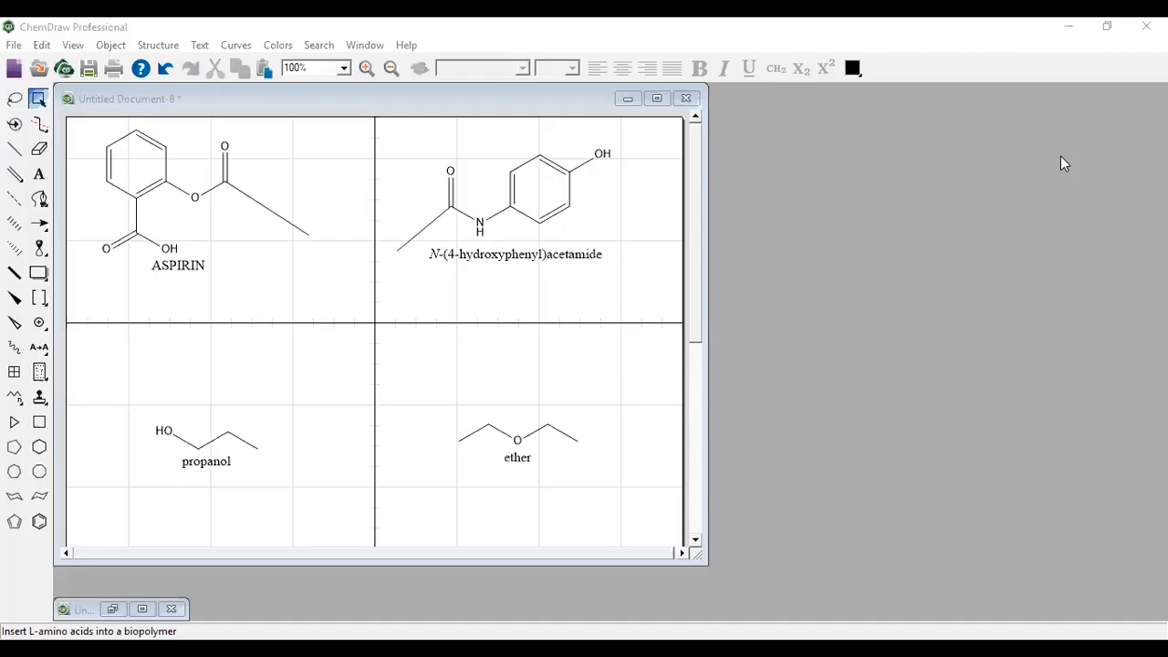
Bring up the minimized biopolymer document and restore it to a floating window
left_click(73, 46)
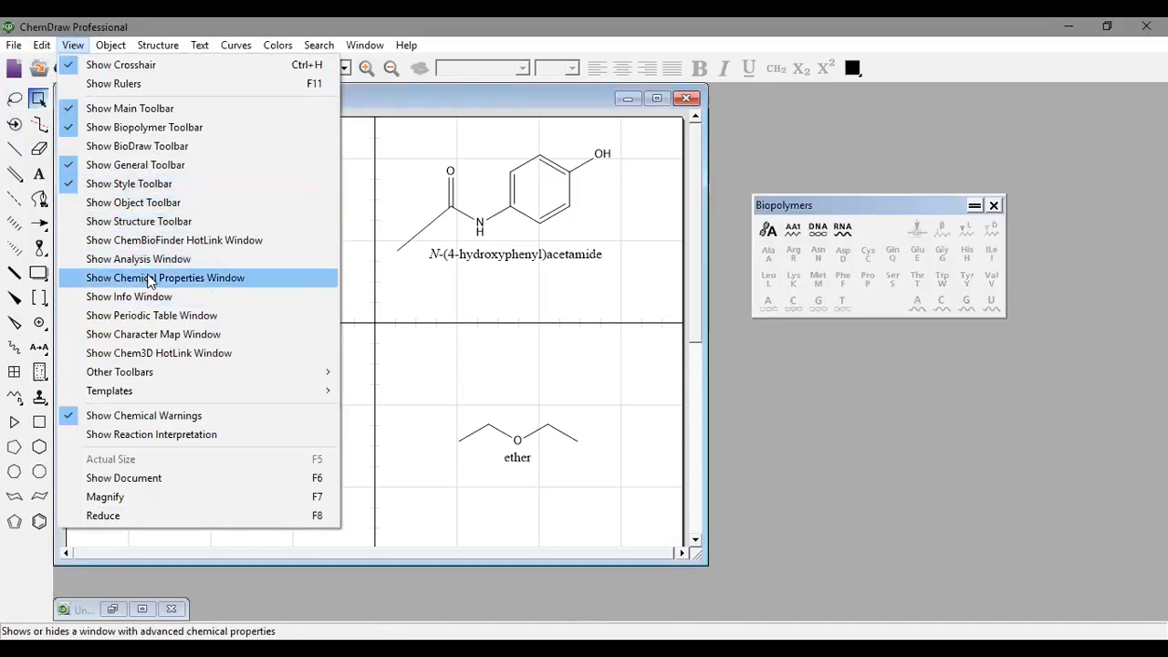
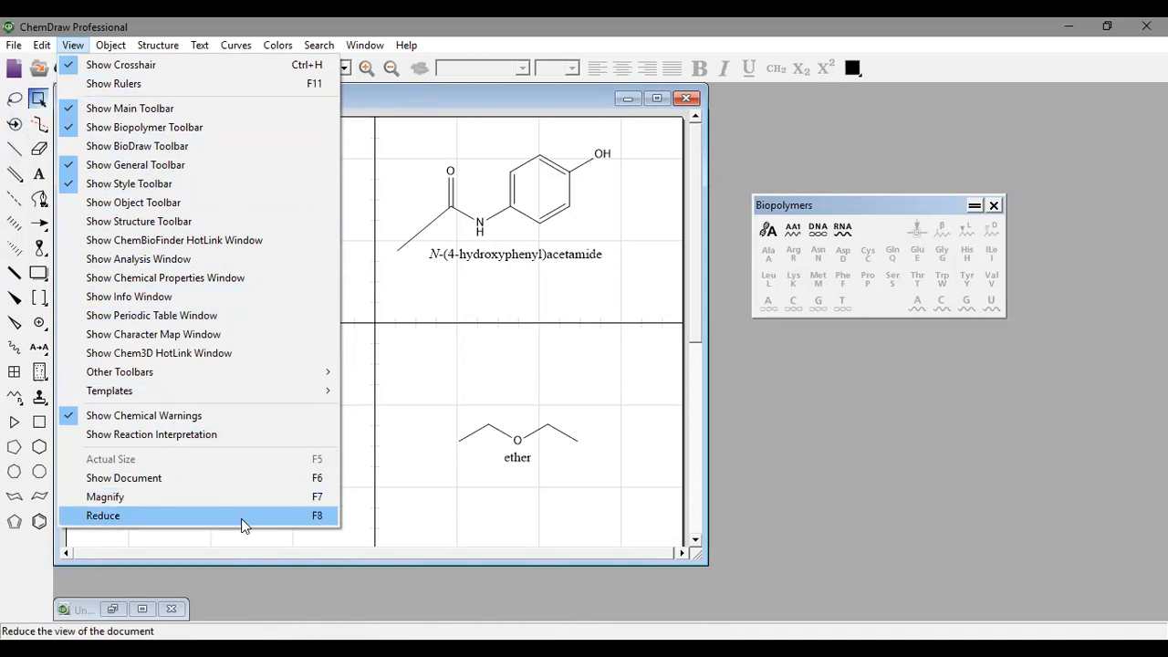
left_click(142, 610)
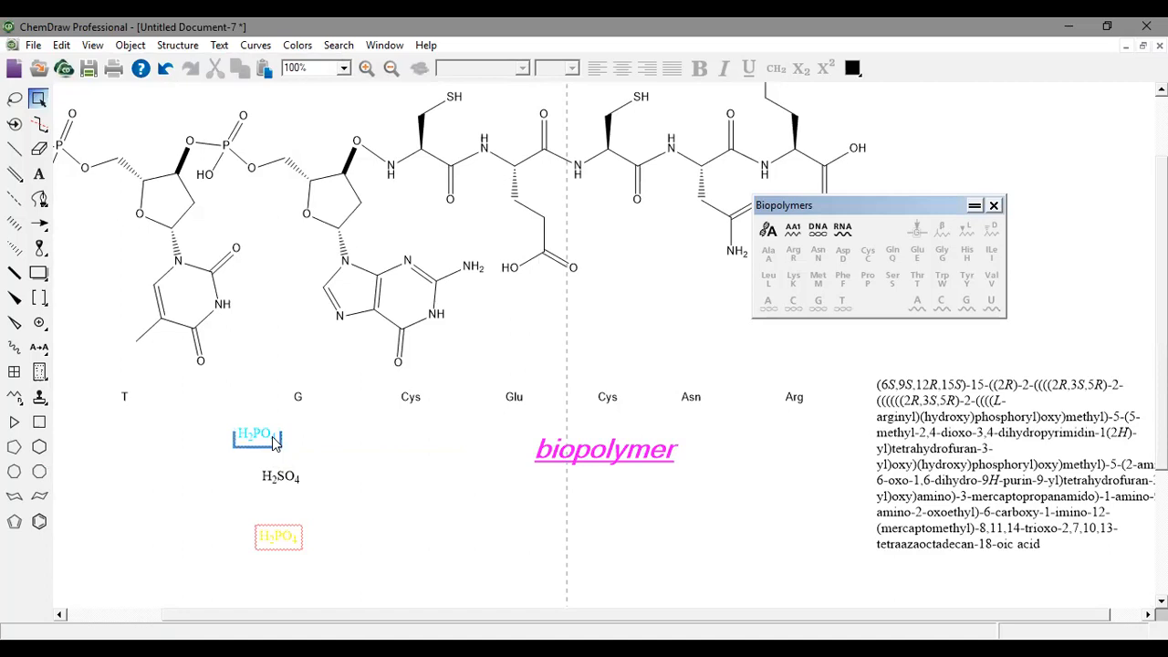
key("alt+Tab")
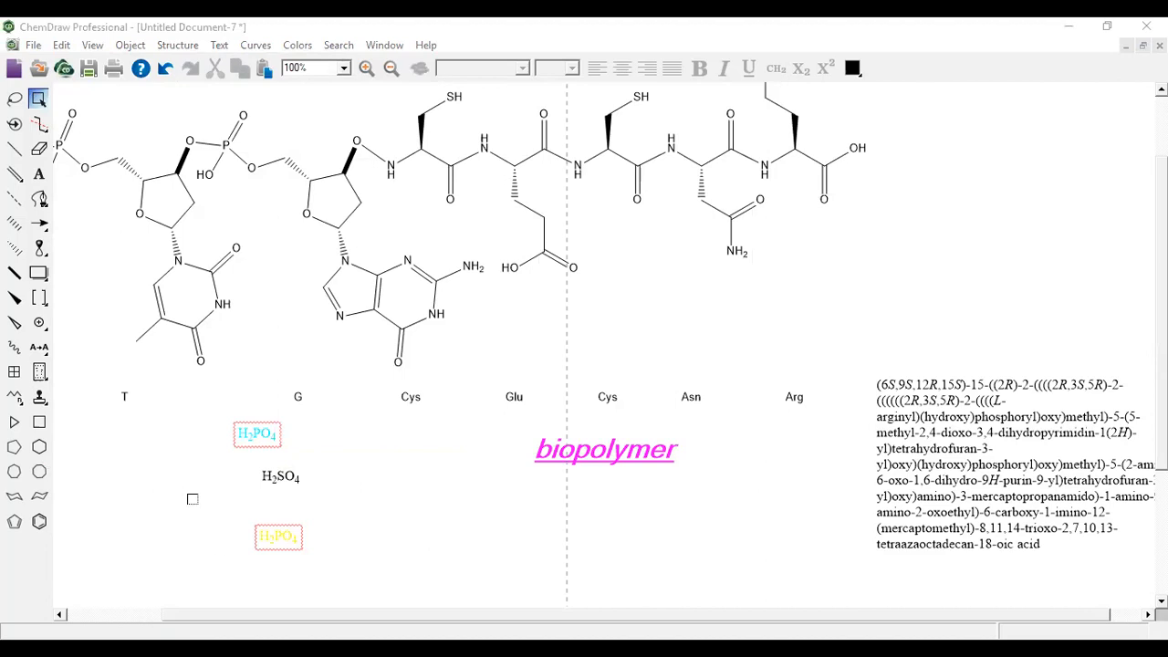
key("alt+Tab")
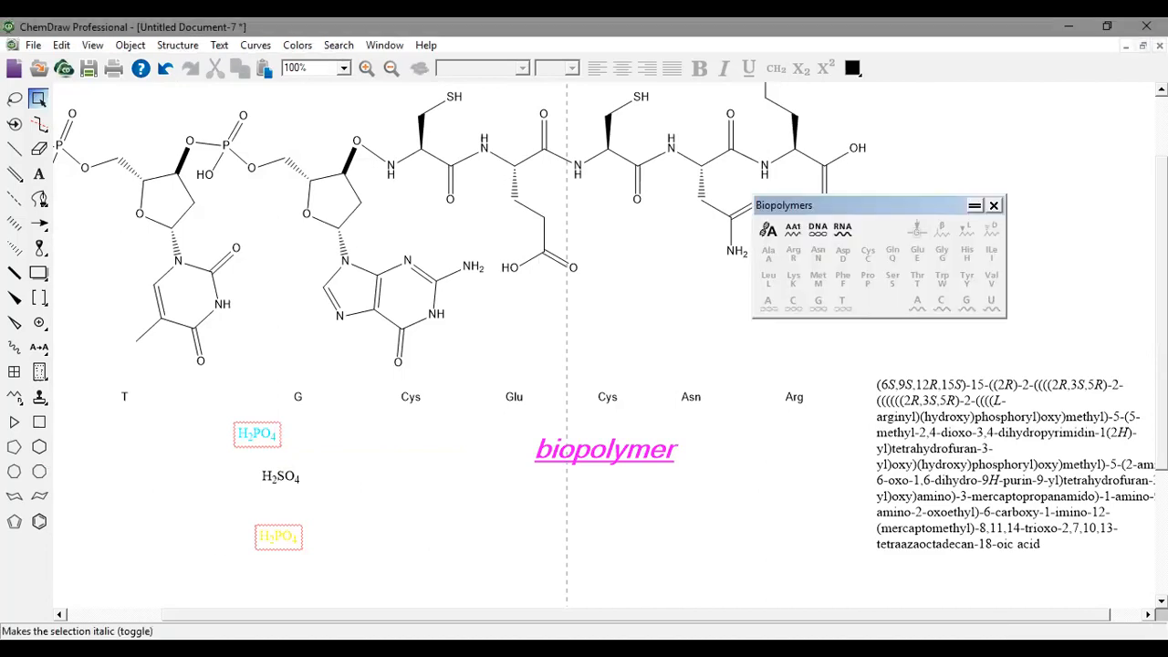
left_click(1143, 45)
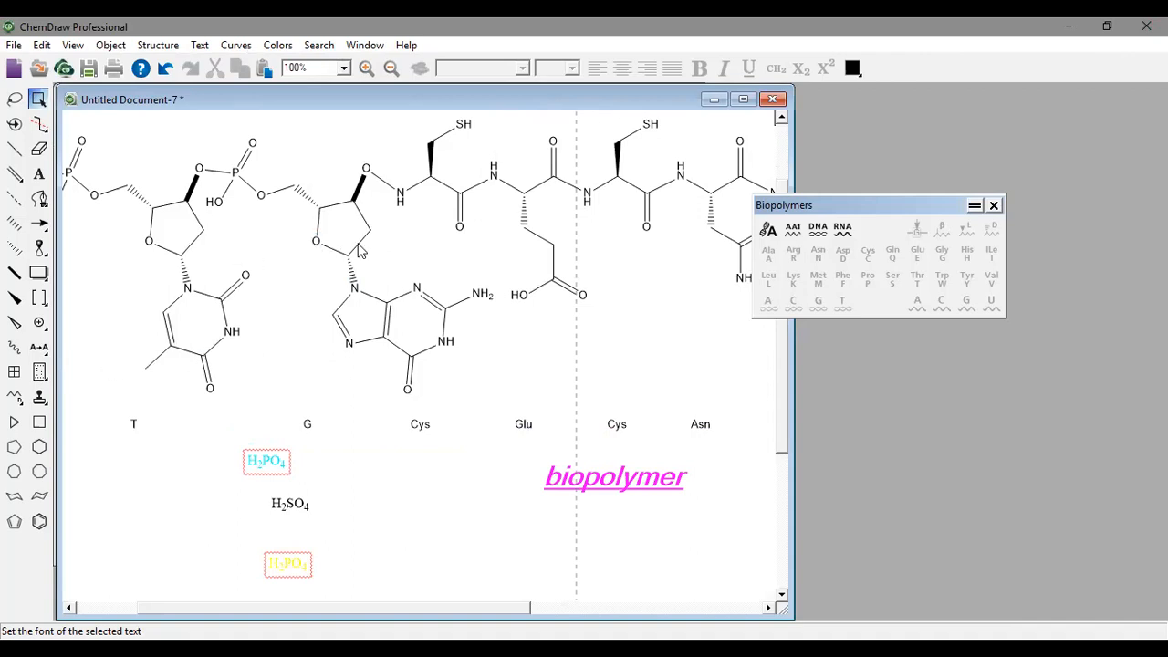
left_click(367, 226)
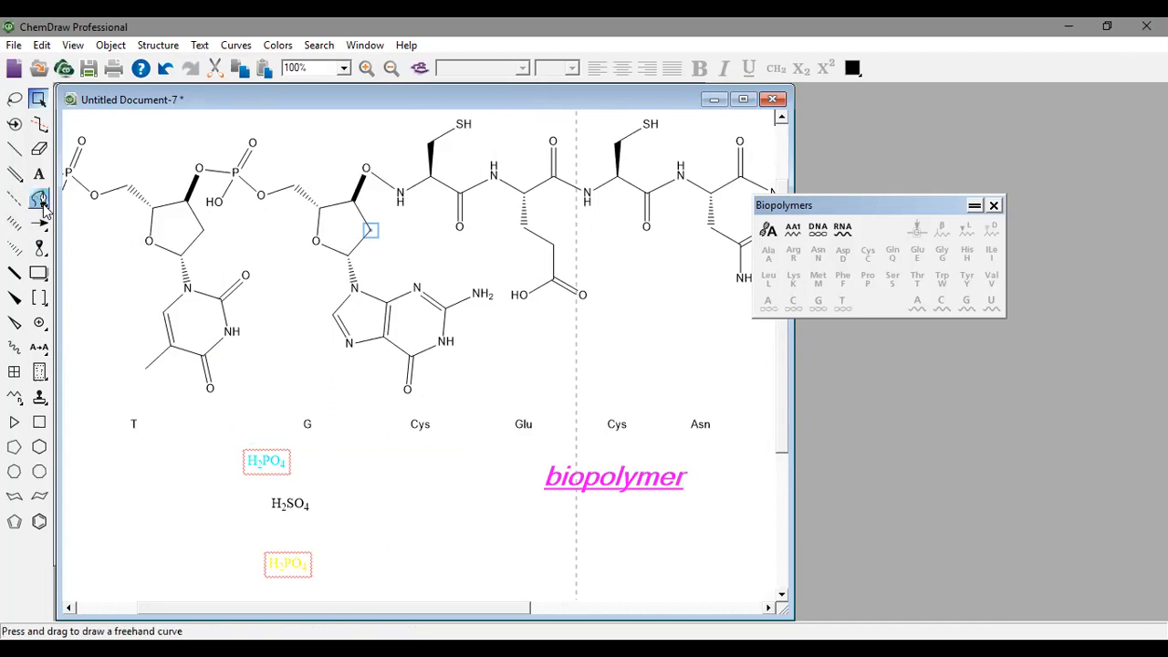
Use the Mass Fragmentation tool to cut the O–CH2 bond between the T and G nucleotides, and view the resulting fragment formula
left_click(40, 126)
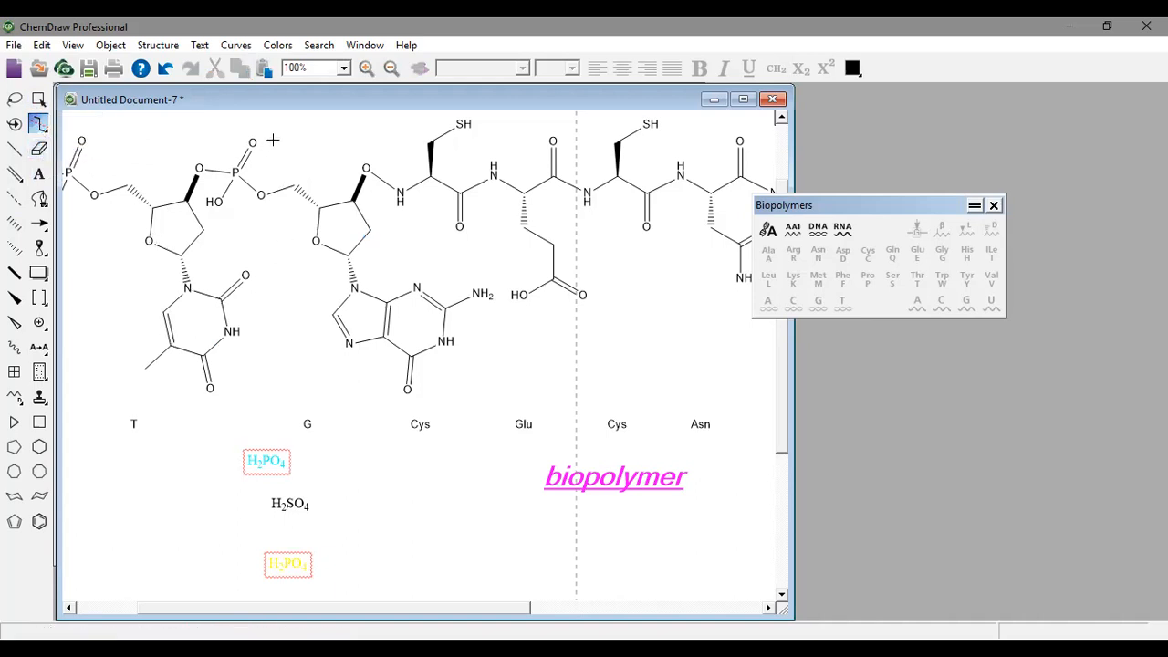
left_click_drag(276, 137, 283, 220)
left_click(275, 242)
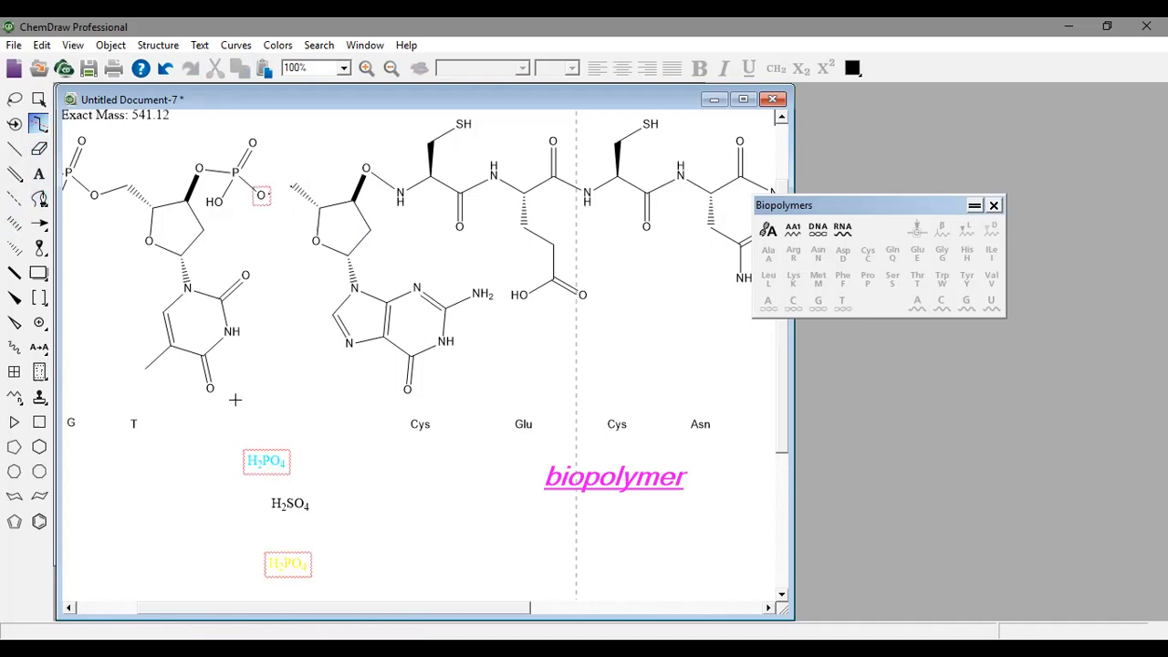
scroll(216, 422, "up", 4)
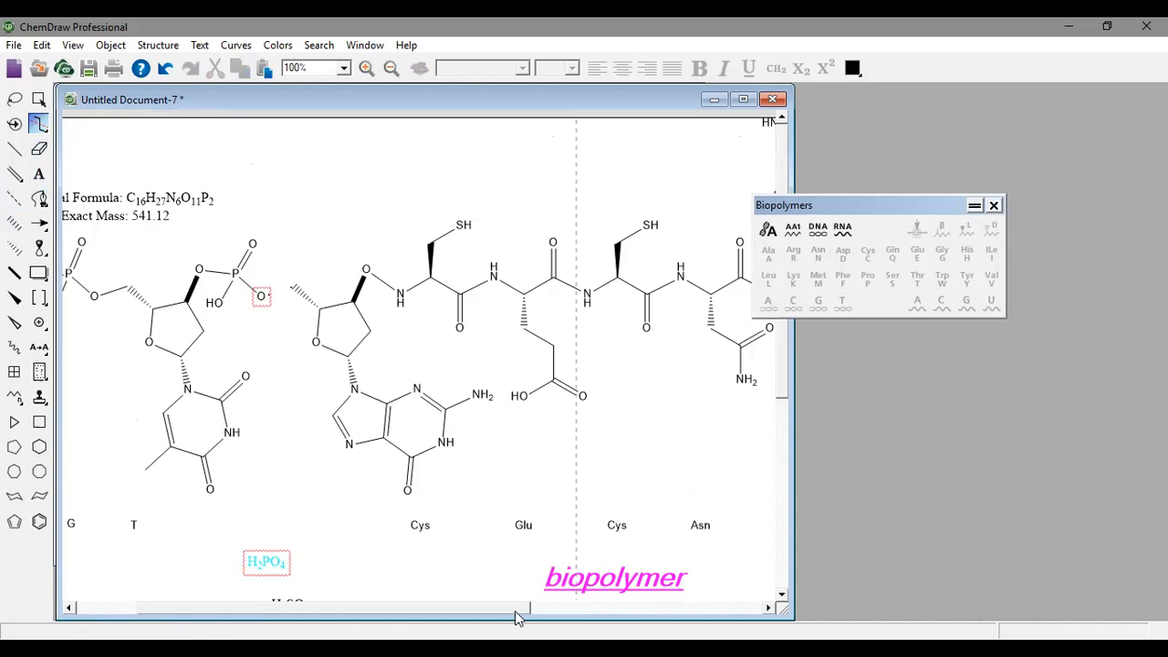
left_click_drag(518, 609, 364, 606)
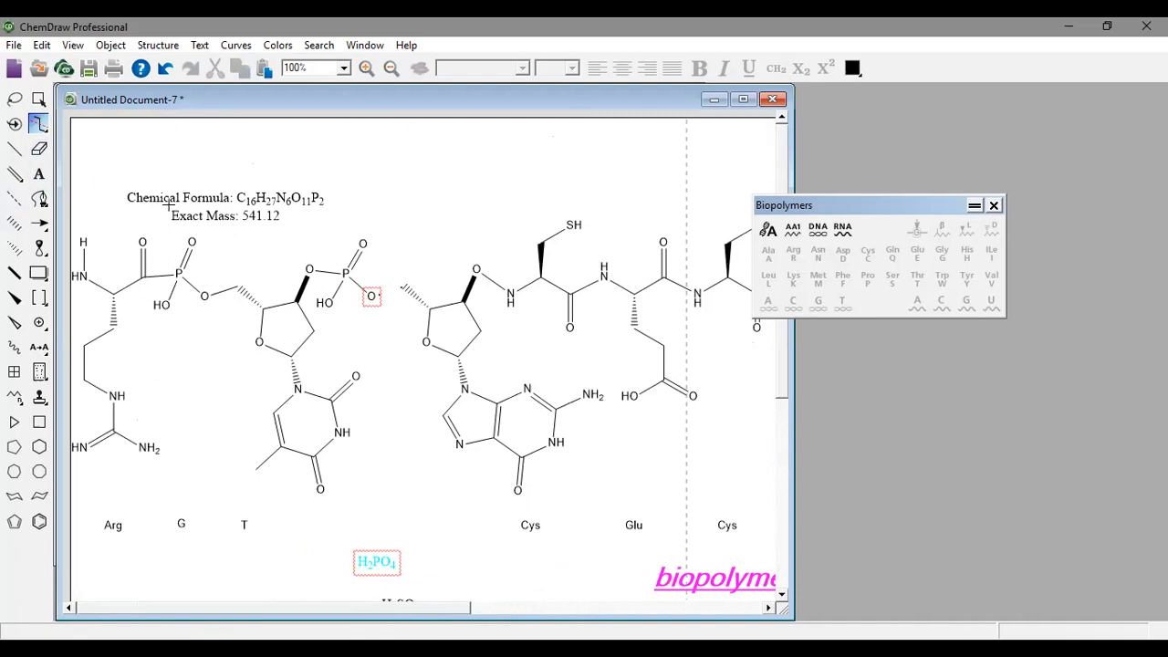
Fragment the C–OH bond of the terminal Arg carboxylic acid, and minimize the biopolymer document
left_click_drag(391, 611, 607, 610)
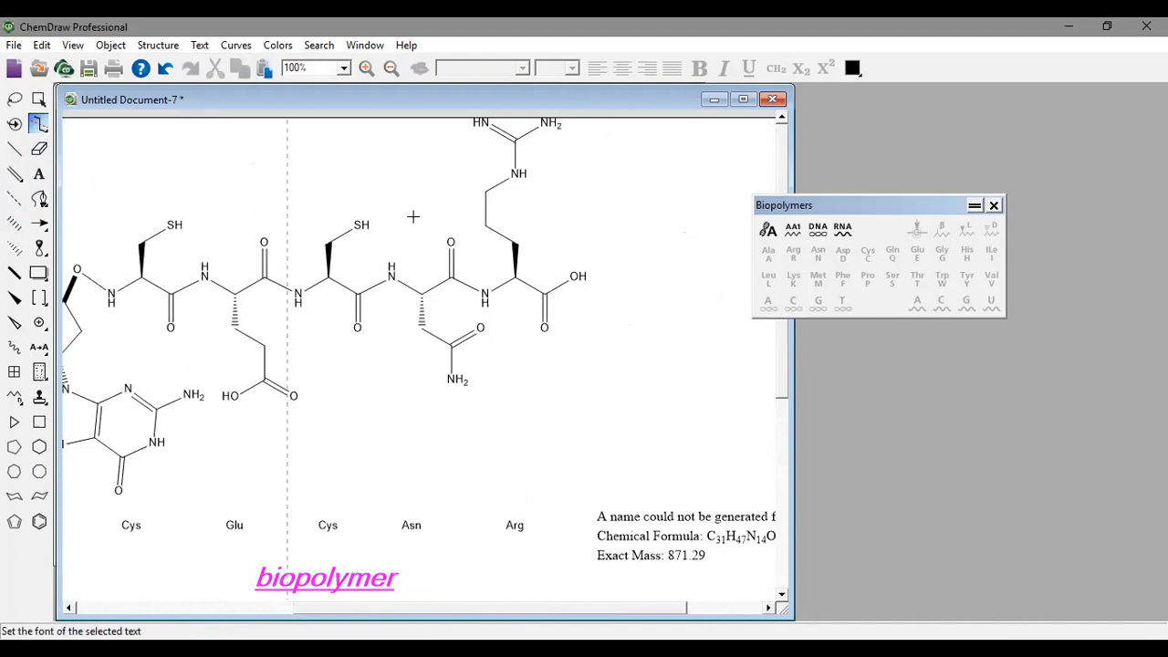
scroll(459, 337, "down", 1)
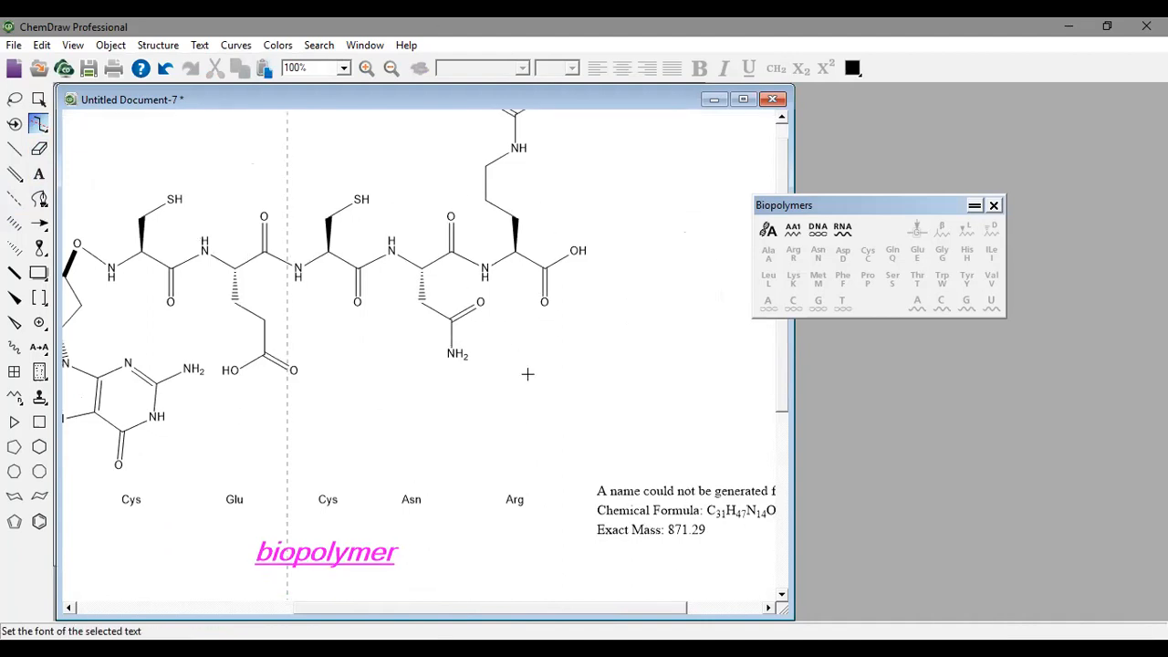
scroll(528, 374, "up", 1)
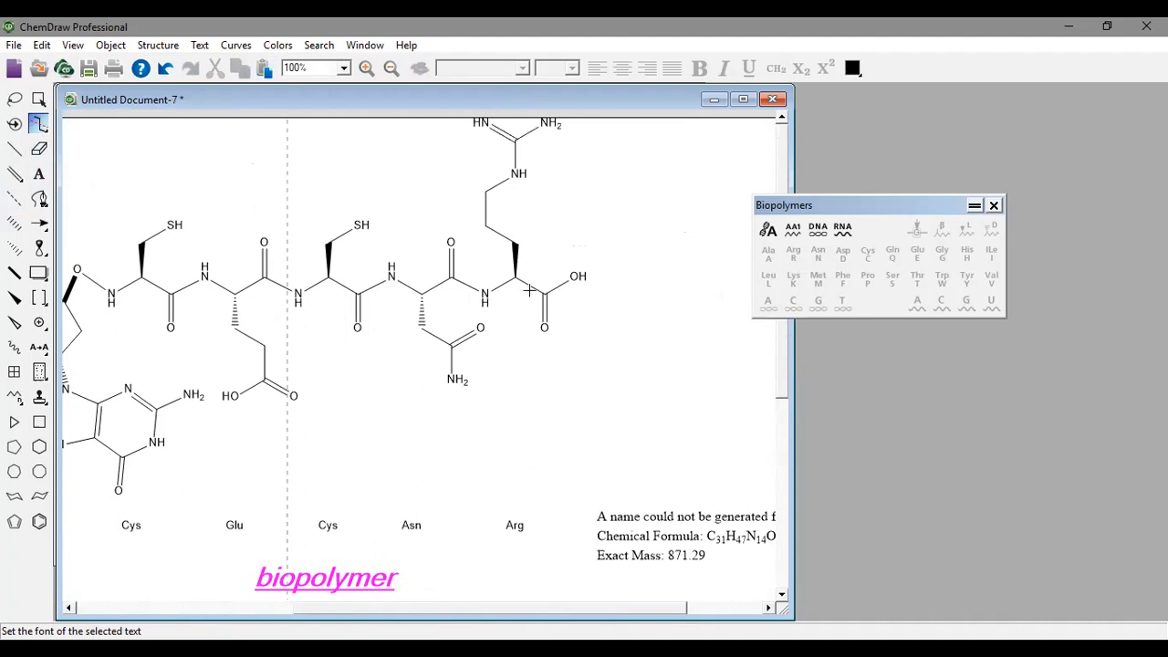
left_click_drag(550, 259, 569, 324)
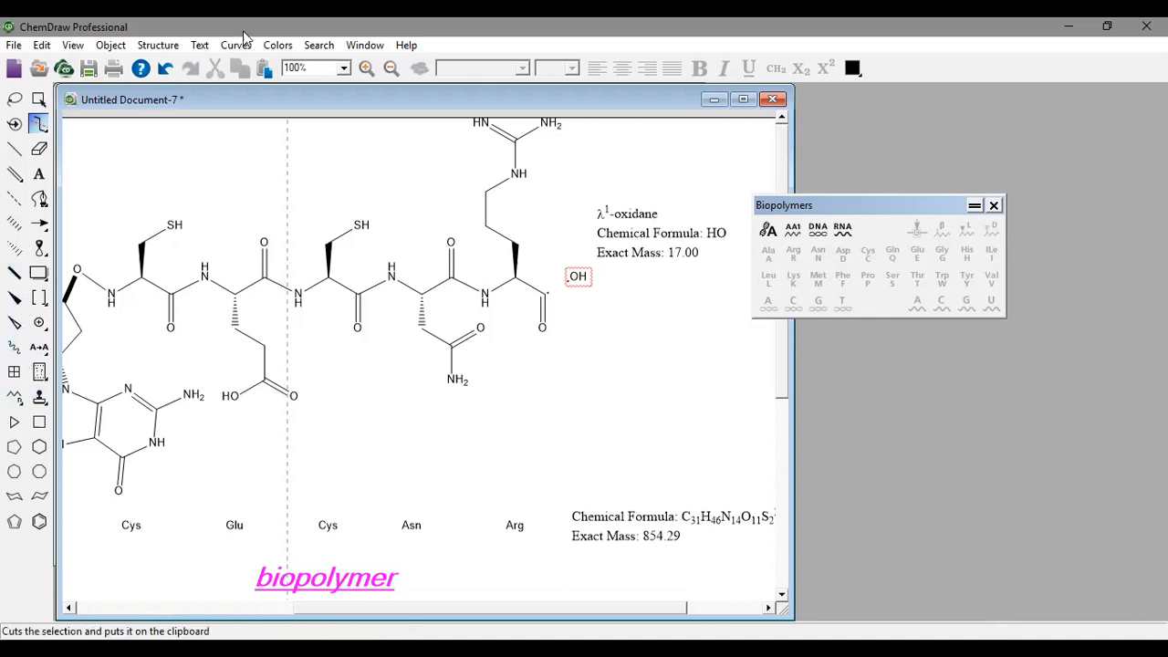
left_click(713, 100)
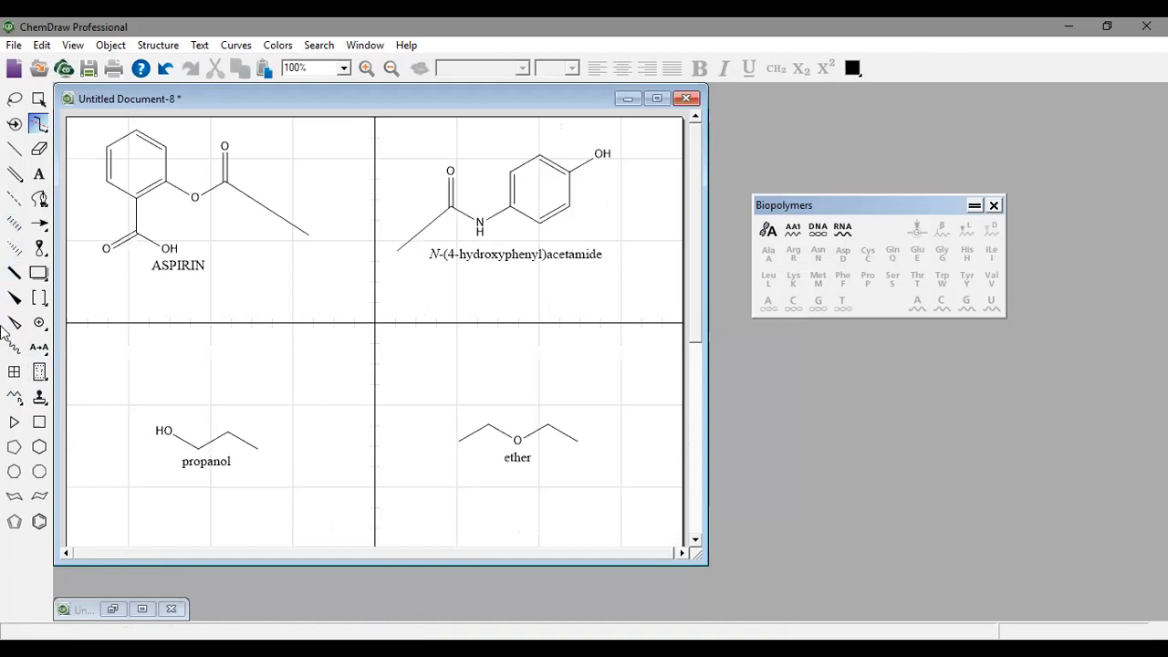
Add circled plus symbols to the aspirin's chain end, its two double-bonded oxygens, and the empty area below the structure
left_click(39, 322)
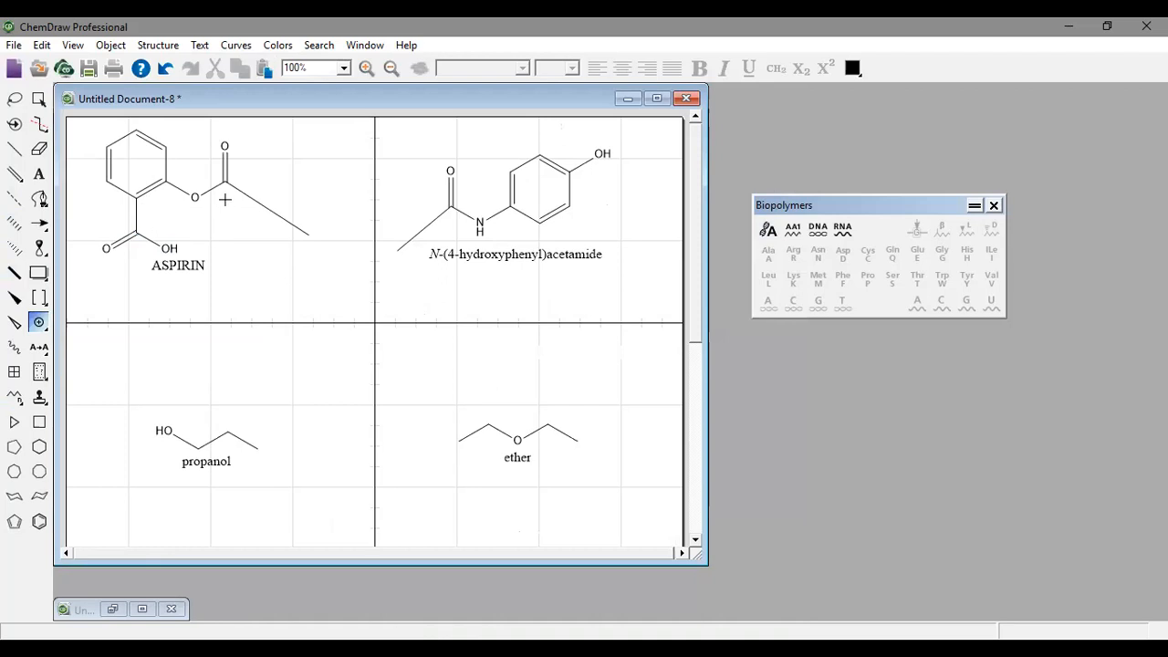
left_click(310, 235)
left_click(348, 299)
left_click(228, 144)
left_click(106, 247)
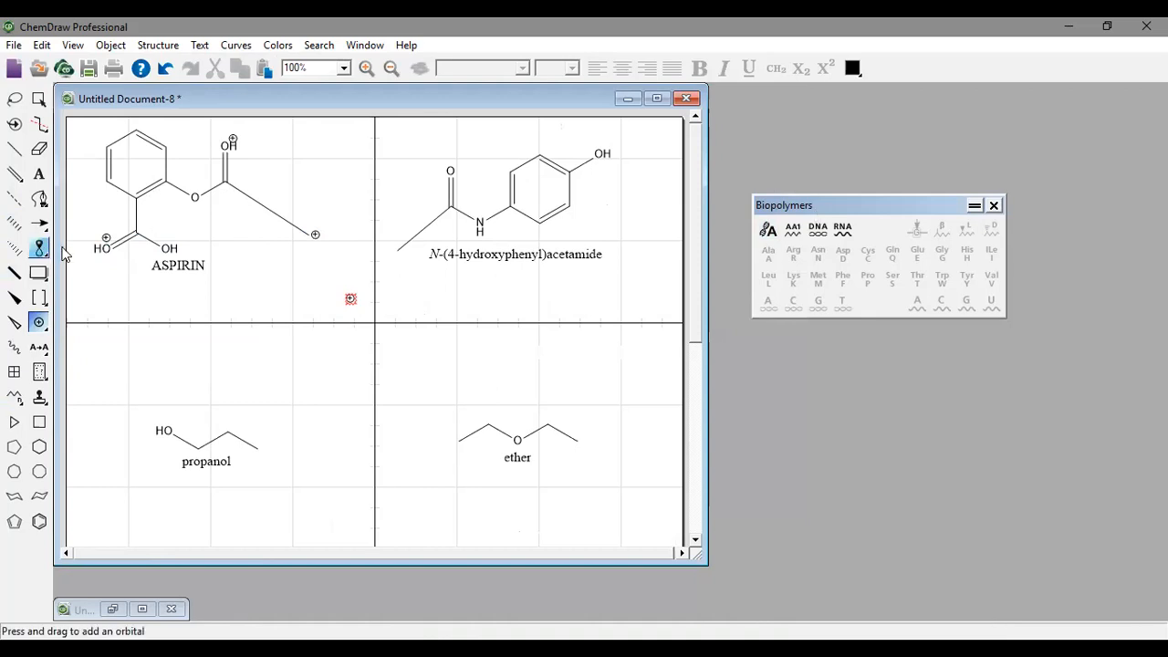
Add a radical dot to the aspirin's ester oxygen, and lasso-select the HO end of the propanol structure
left_click(41, 329)
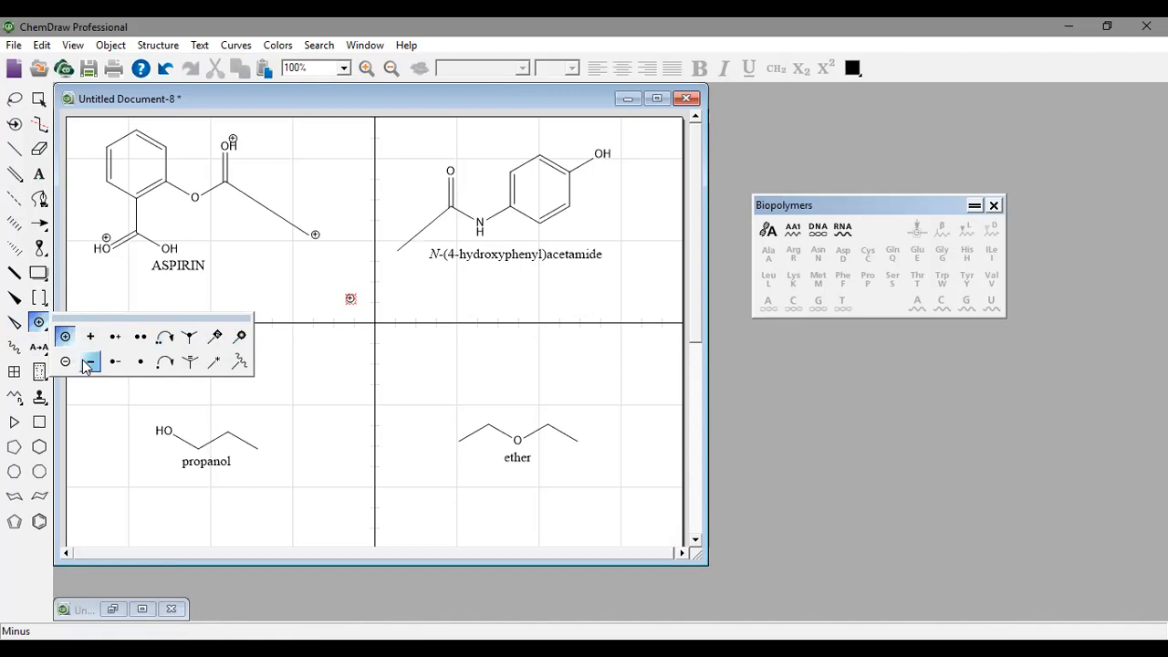
left_click(137, 360)
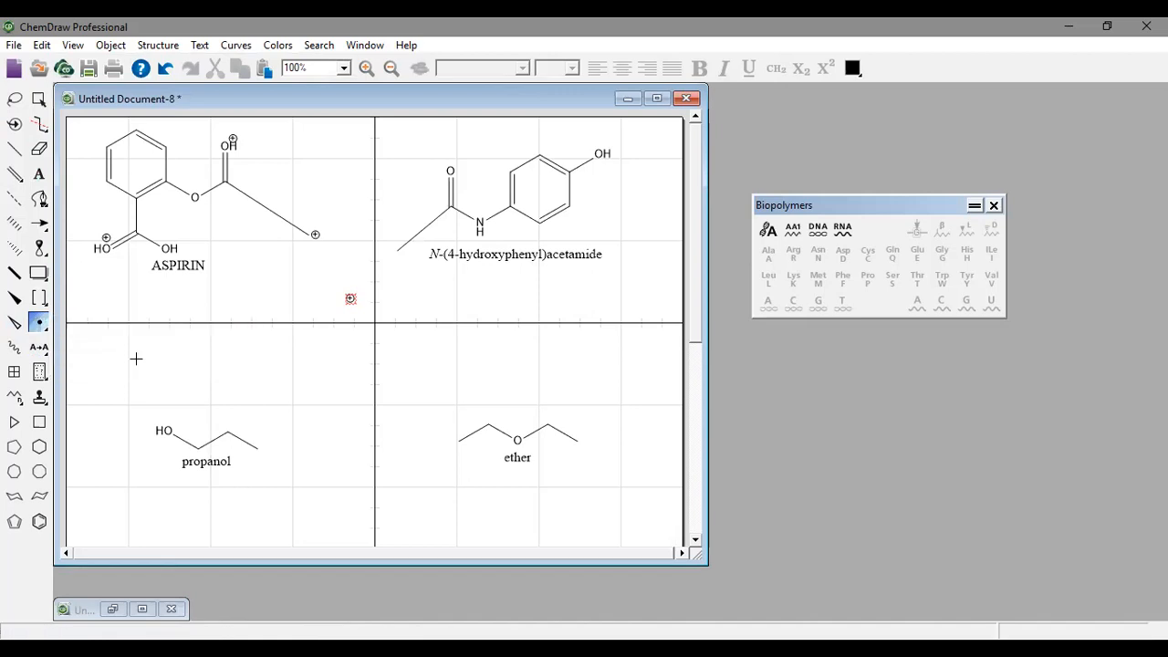
left_click(194, 195)
left_click(16, 103)
mouse_move(249, 369)
left_mouse_down()
mouse_move(139, 353)
mouse_move(98, 410)
mouse_move(123, 481)
mouse_move(181, 474)
mouse_move(167, 472)
left_mouse_up()
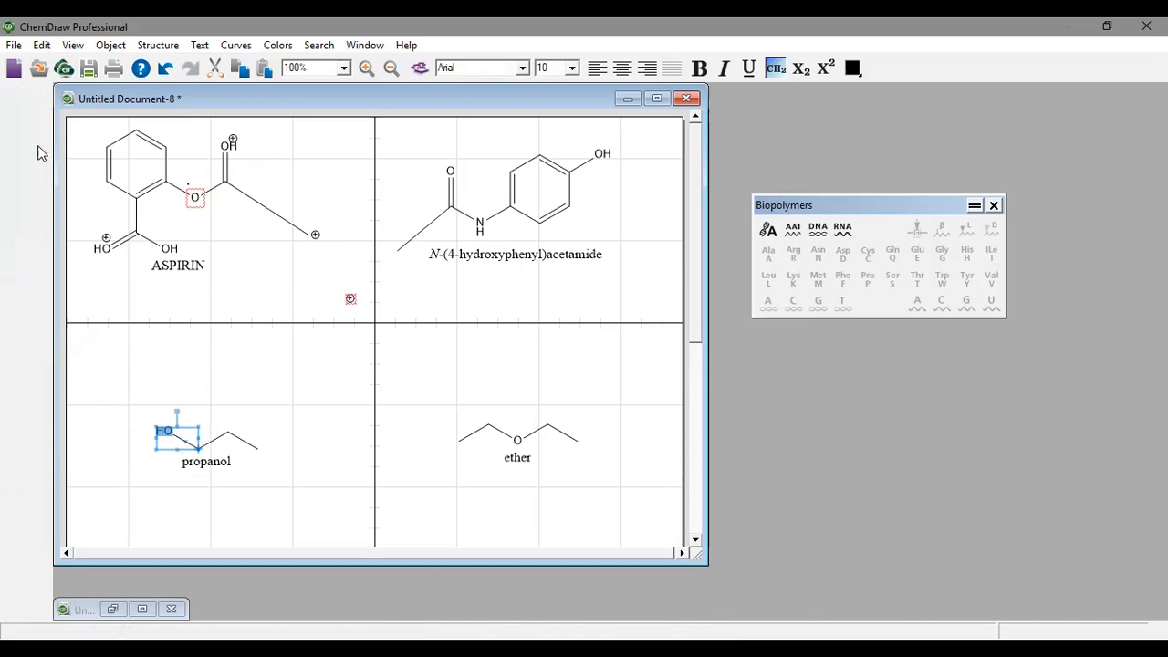
Erase the aspirin's ester oxygen label, the stray plus symbols at the chain end and below, and the ASPIRIN and propanol captions
left_click(38, 148)
left_click(197, 199)
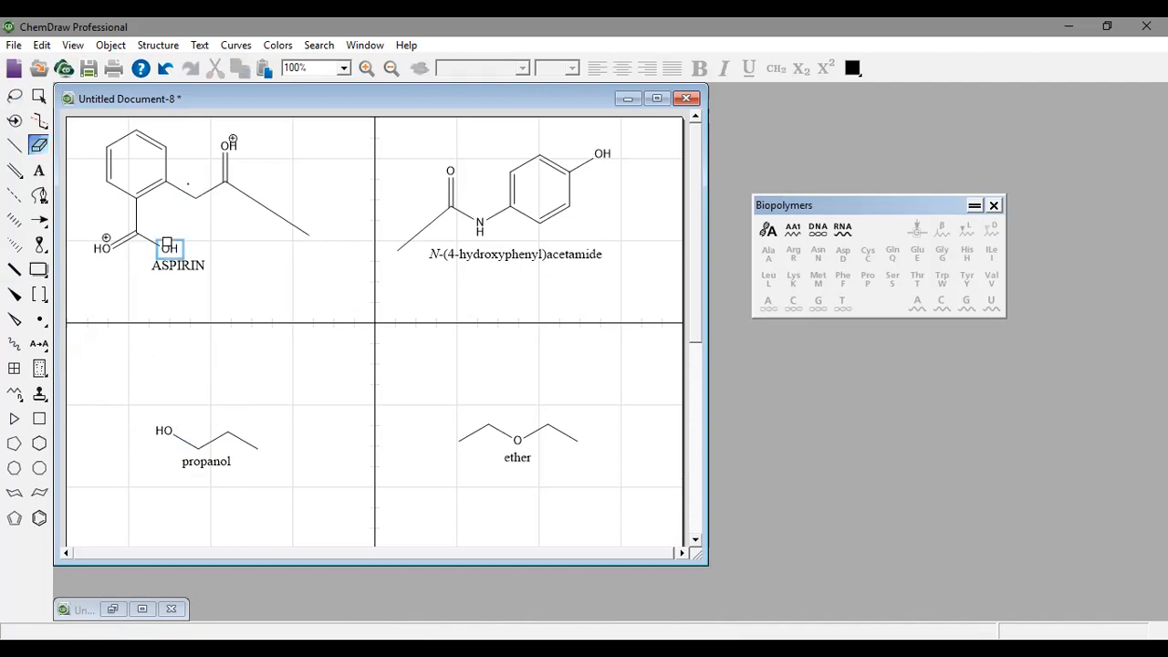
left_click(183, 265)
left_click(210, 463)
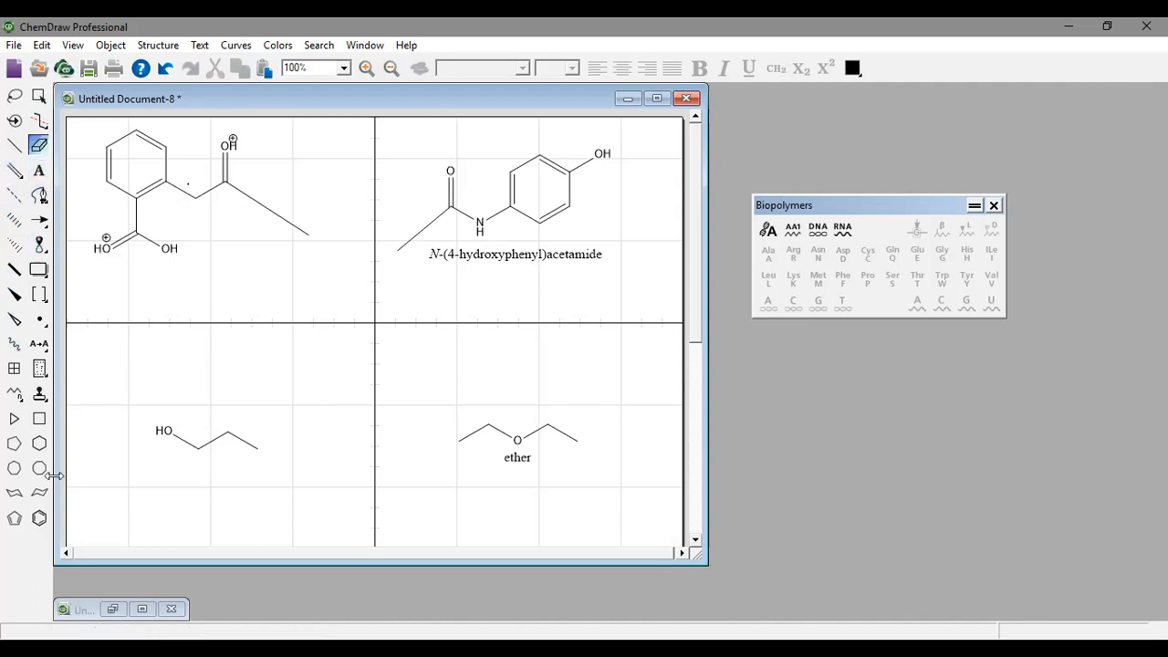
Draw a cyclobutane ring in the empty area below the aspirin structure
left_click(41, 420)
left_click(173, 307)
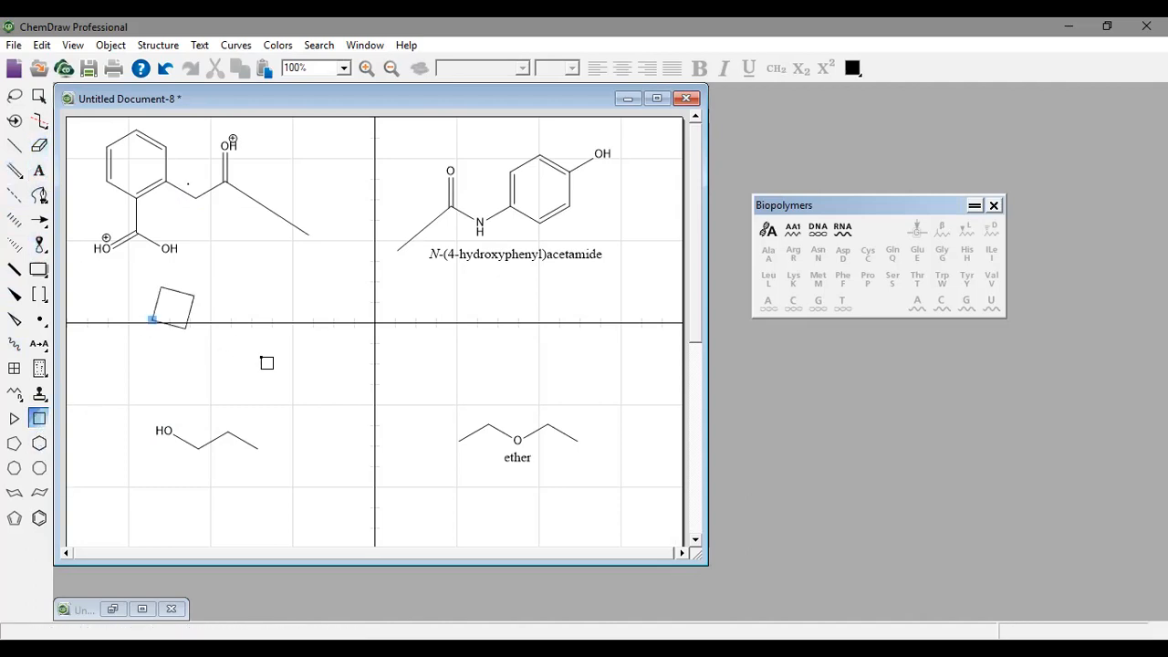